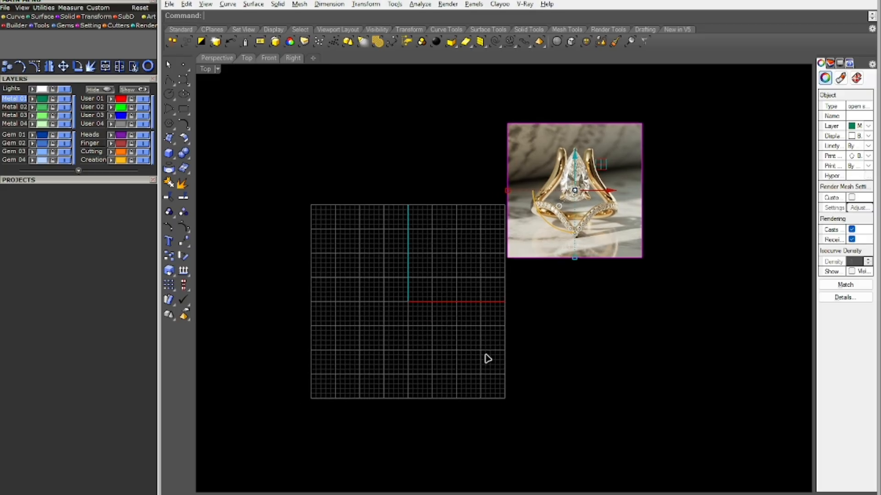
# Deselect the reference photo and create a ring rail in USA size 7
pyautogui.click(486, 358)
pyautogui.moveTo(486, 358); pyautogui.dragTo(466, 360, button='right')
pyautogui.click(147, 67)
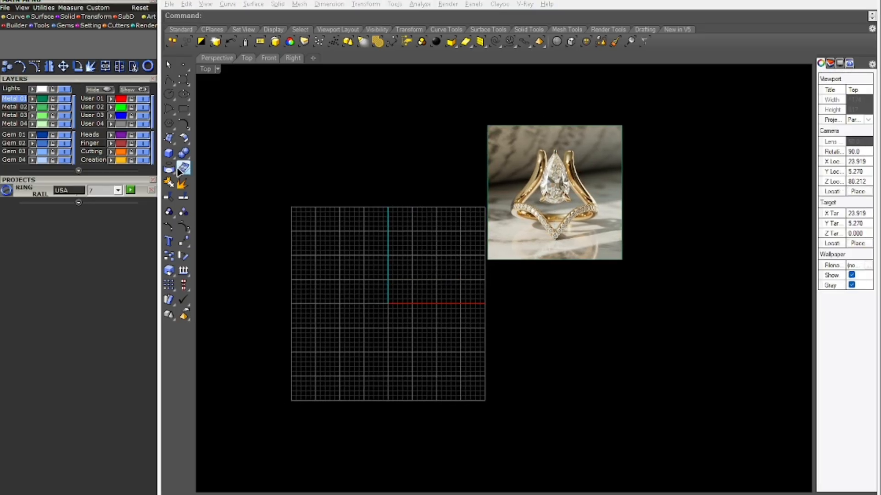
pyautogui.click(130, 190)
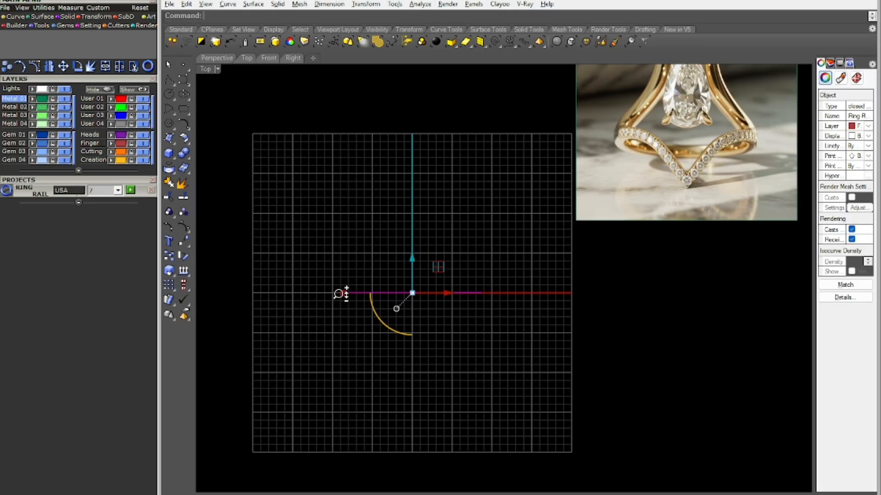
pyautogui.scroll(-4, 287, 305)
pyautogui.moveTo(369, 298); pyautogui.dragTo(401, 280, button='right')
pyautogui.scroll(-2, 383, 286)
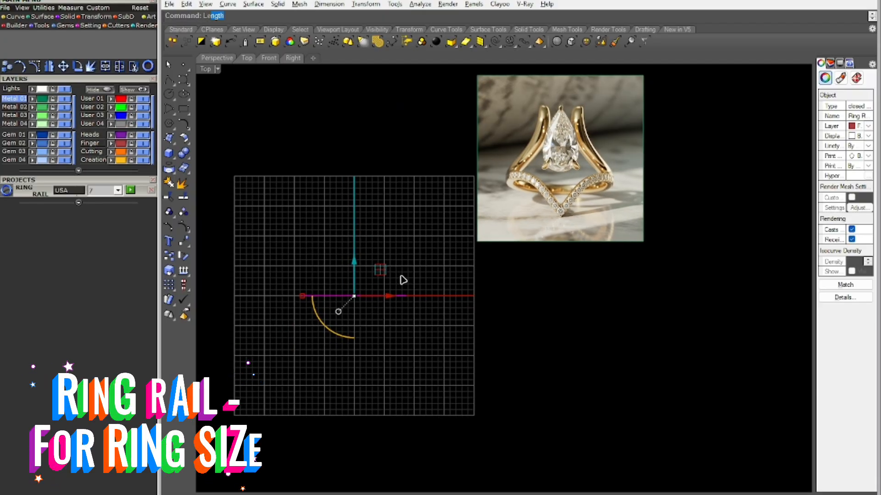
# Enlarge the command history area and measure the length of the ring rail curve
pyautogui.press('Escape')
pyautogui.press('Escape')
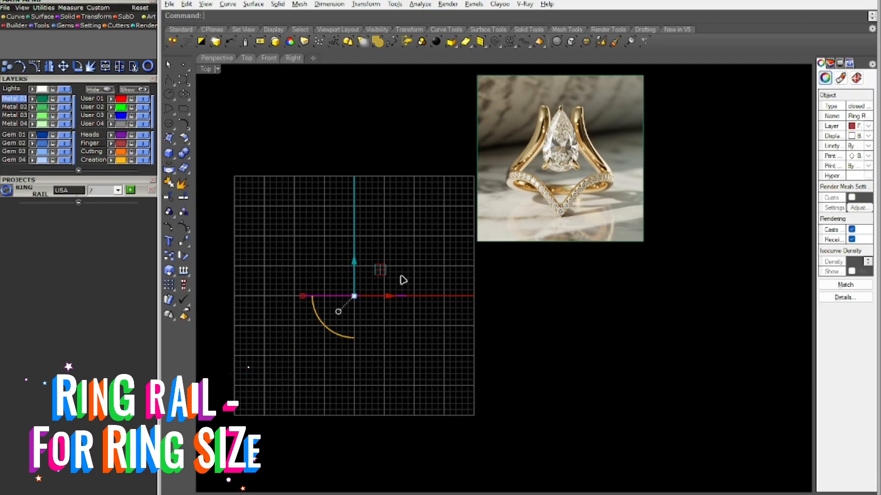
pyautogui.moveTo(362, 23); pyautogui.dragTo(378, 34)
pyautogui.rightClick(254, 26)
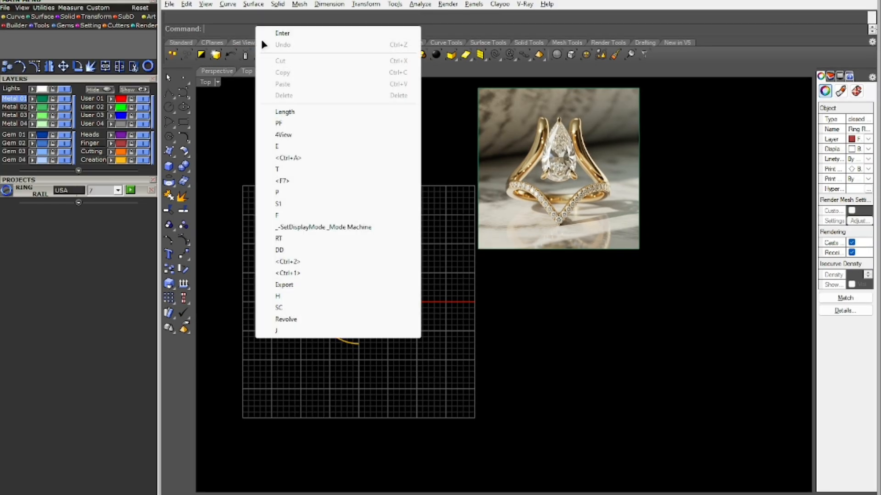
pyautogui.click(296, 117)
pyautogui.moveTo(357, 278); pyautogui.dragTo(342, 254, button='right')
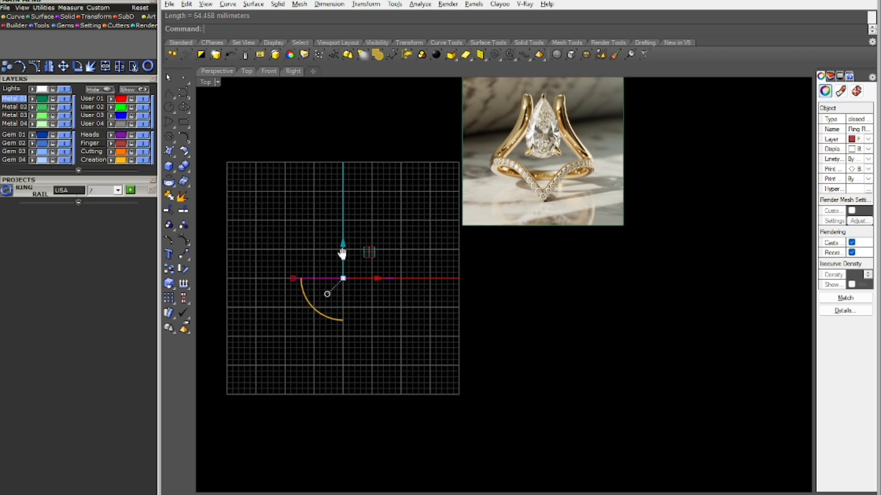
# Draw a horizontal line 54.458 mm long below the origin in the top view
pyautogui.click(347, 317)
pyautogui.moveTo(354, 307); pyautogui.dragTo(334, 304, button='right')
pyautogui.write('L')
pyautogui.press('Return')
pyautogui.click(316, 336)
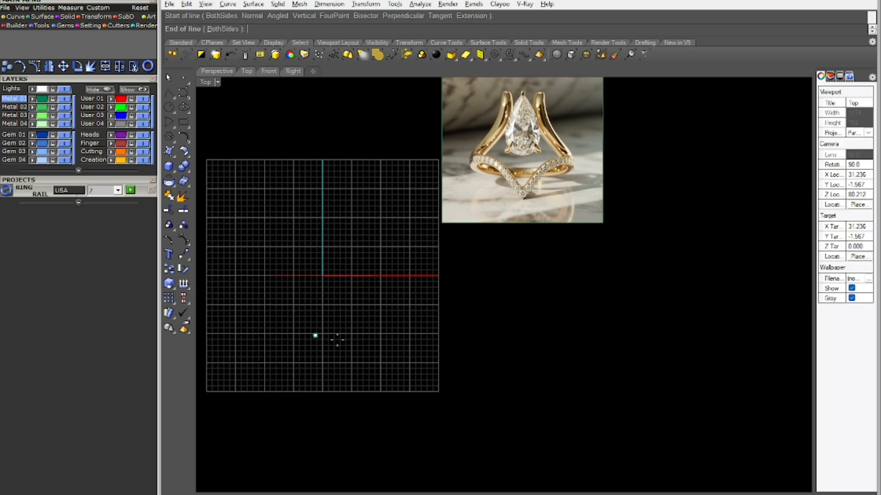
pyautogui.write('54.')
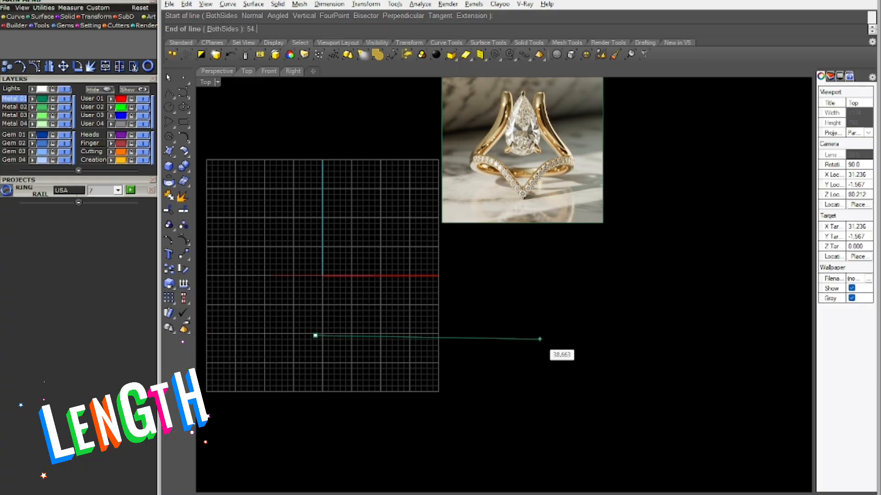
pyautogui.write('458')
pyautogui.press('Return')
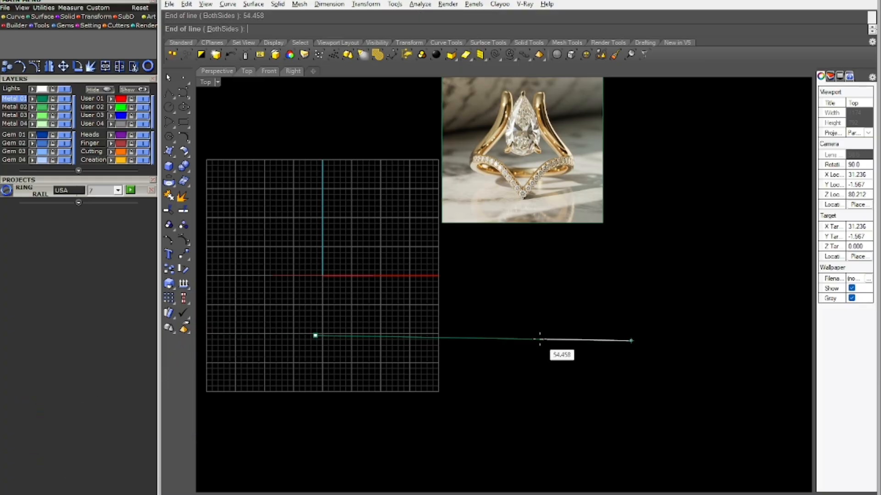
pyautogui.click(514, 350)
# Measure the length of the new horizontal line
pyautogui.click(502, 336)
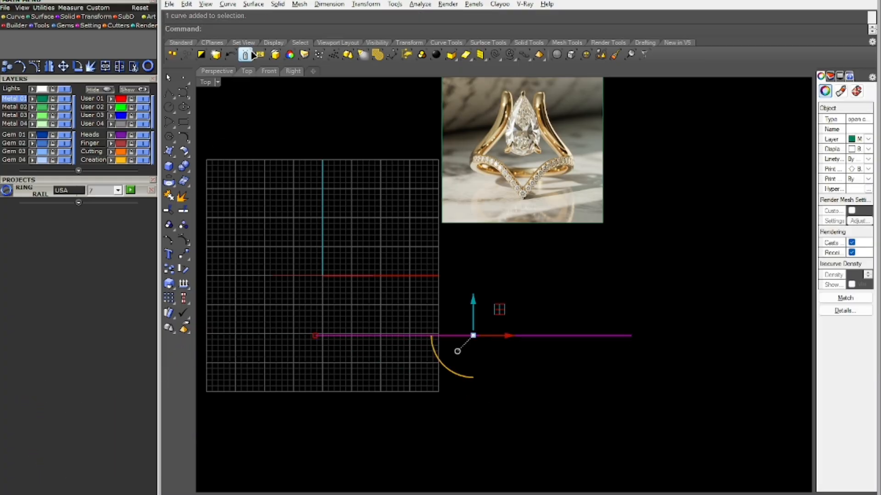
pyautogui.rightClick(251, 30)
pyautogui.click(289, 130)
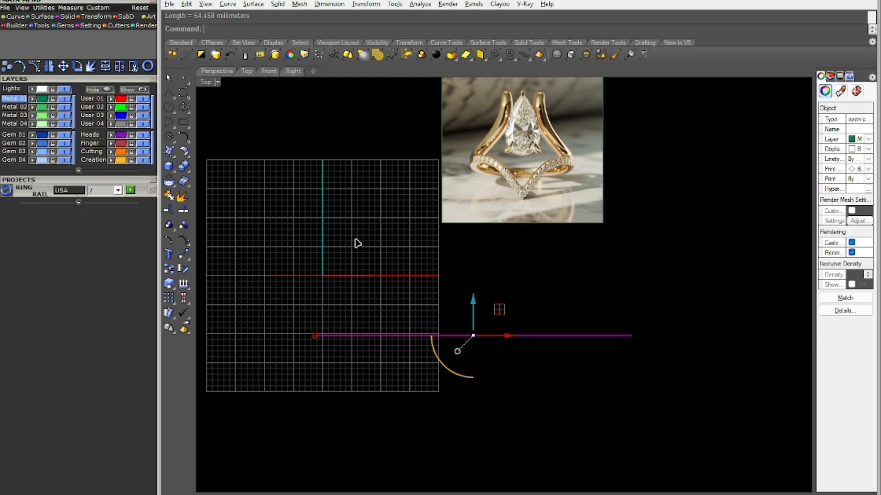
# Align the horizontal line's centre to the vertical axis at 0 and move the line further down below the origin
pyautogui.click(358, 275)
pyautogui.moveTo(486, 305); pyautogui.dragTo(461, 351)
pyautogui.moveTo(449, 339); pyautogui.dragTo(485, 348, button='right')
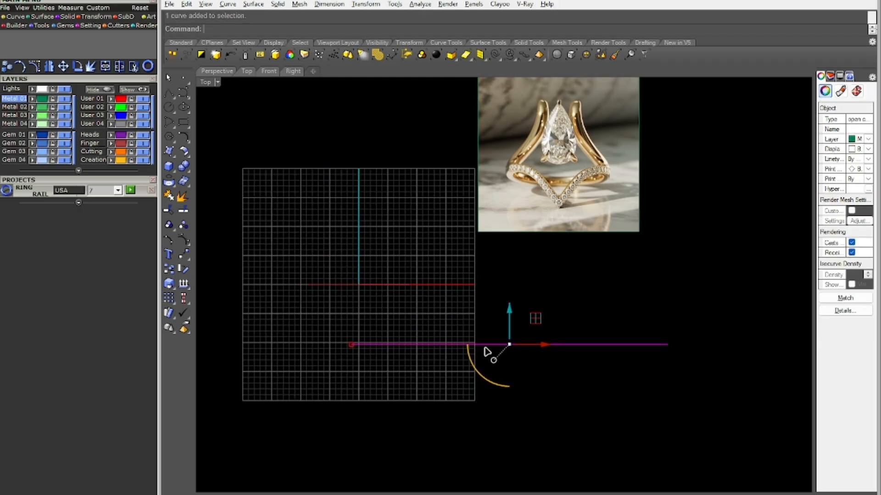
pyautogui.press('Return')
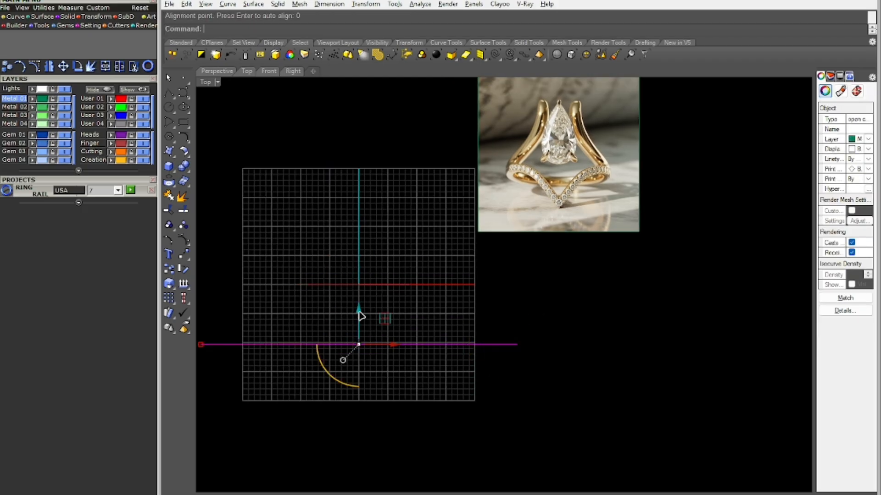
pyautogui.moveTo(359, 313); pyautogui.dragTo(360, 328)
pyautogui.click(459, 414)
pyautogui.moveTo(506, 387); pyautogui.dragTo(543, 395, button='right')
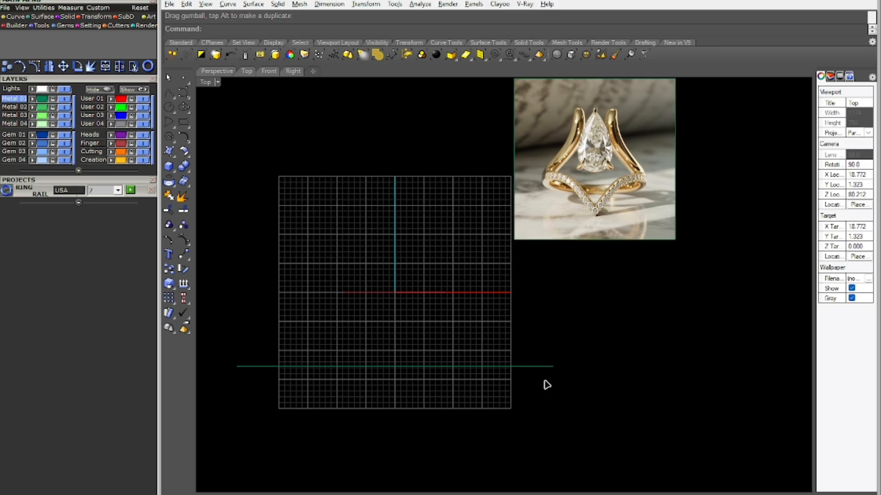
# Enlarge the reference ring photo and move it above the origin so that the ring is roughly centred on the vertical axis
pyautogui.moveTo(508, 334); pyautogui.dragTo(491, 358, button='right')
pyautogui.scroll(-4, 494, 337)
pyautogui.moveTo(494, 317); pyautogui.dragTo(489, 351, button='right')
pyautogui.scroll(4, 505, 293)
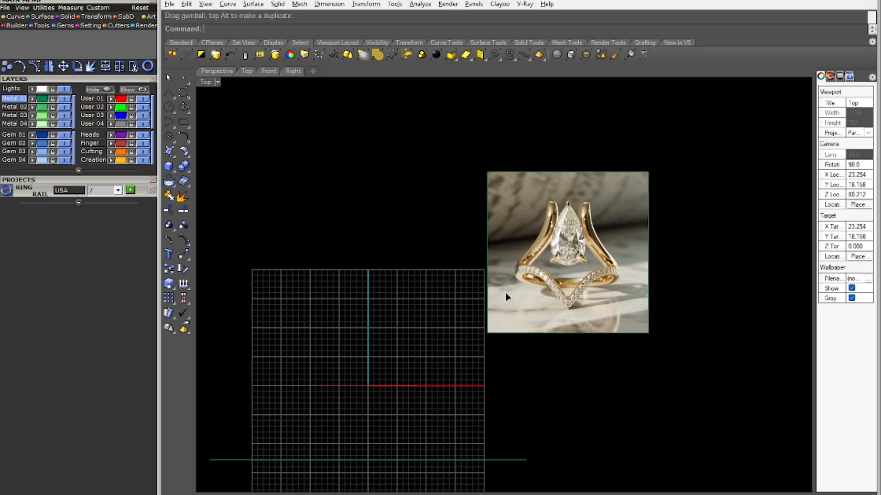
pyautogui.click(506, 296)
pyautogui.moveTo(528, 276); pyautogui.dragTo(551, 277, button='right')
pyautogui.moveTo(617, 228); pyautogui.dragTo(420, 341)
pyautogui.moveTo(307, 366); pyautogui.dragTo(289, 367)
pyautogui.moveTo(391, 334); pyautogui.dragTo(391, 159)
pyautogui.click(526, 249)
pyautogui.moveTo(527, 250); pyautogui.dragTo(505, 289, button='right')
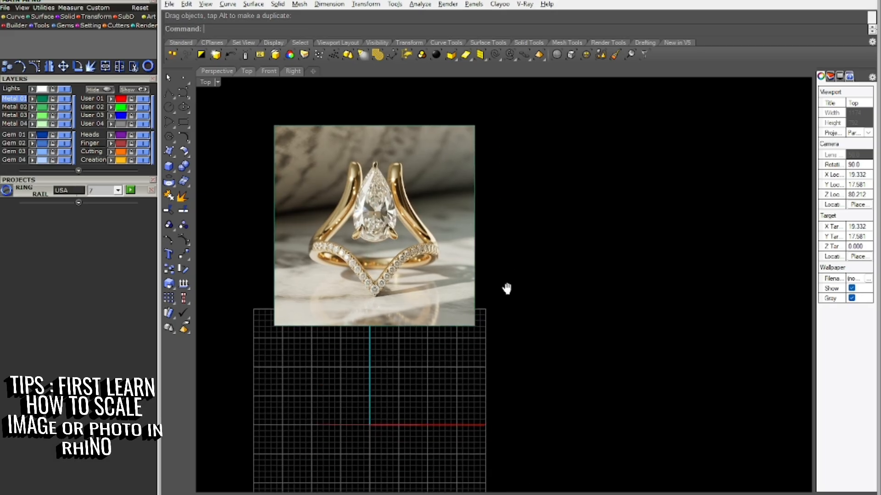
# Dimension the height of the pear stone in the photo, placing the dimension beside the ring
pyautogui.scroll(6, 375, 211)
pyautogui.moveTo(375, 211); pyautogui.dragTo(375, 243, button='right')
pyautogui.write('di')
pyautogui.press('Return')
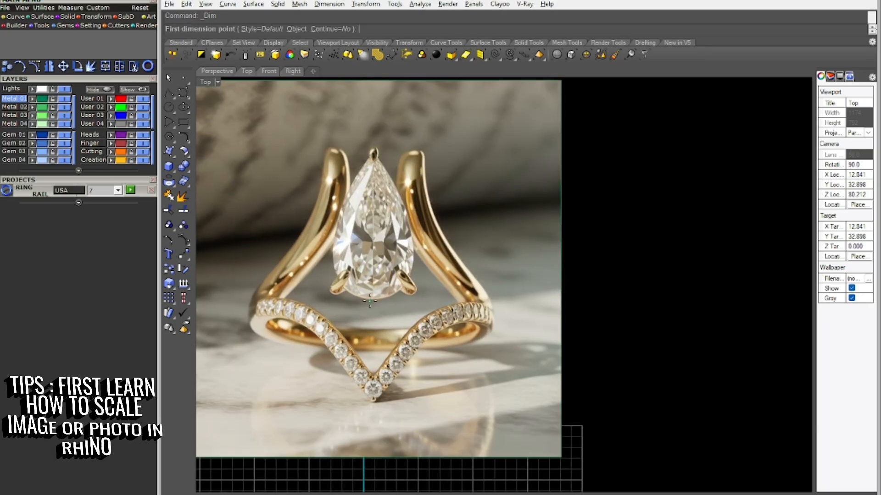
pyautogui.click(373, 301)
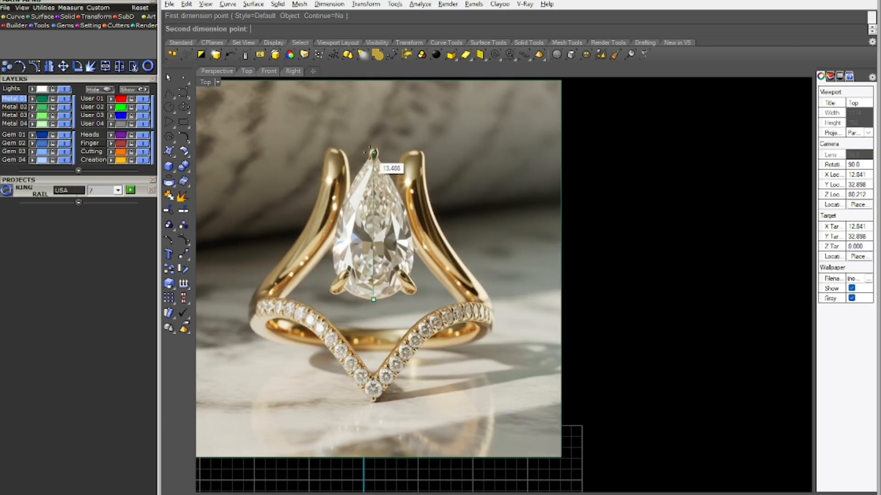
pyautogui.click(374, 152)
pyautogui.click(476, 179)
# Dimension the width of the pear stone in the photo, placing the dimension above the ring
pyautogui.rightClick(424, 234)
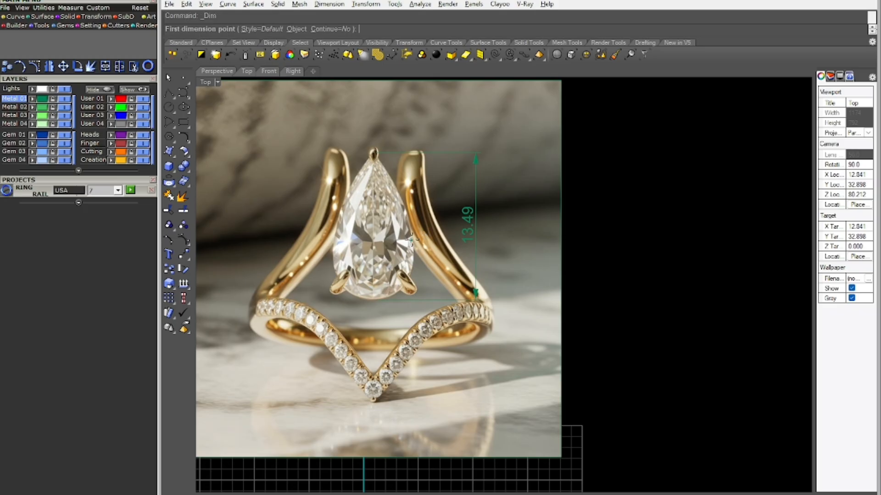
pyautogui.click(412, 242)
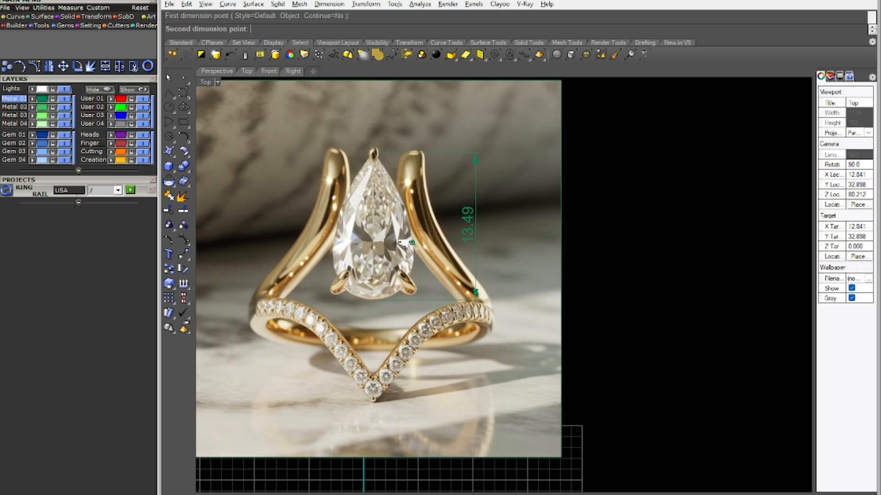
pyautogui.click(334, 243)
pyautogui.scroll(-5, 367, 209)
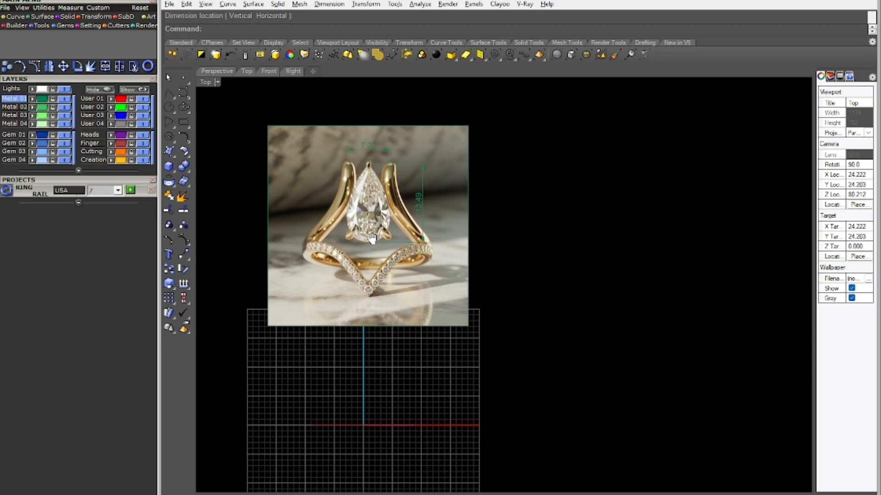
pyautogui.moveTo(372, 238); pyautogui.dragTo(369, 239, button='right')
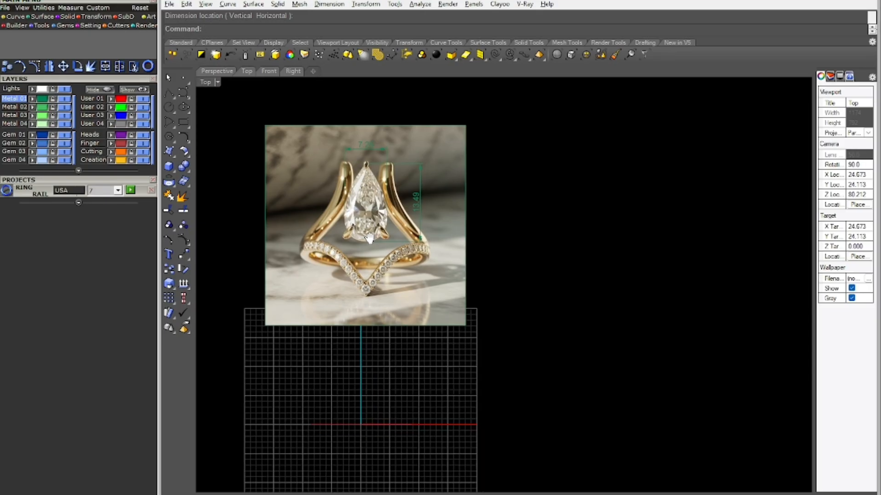
pyautogui.scroll(3, 370, 238)
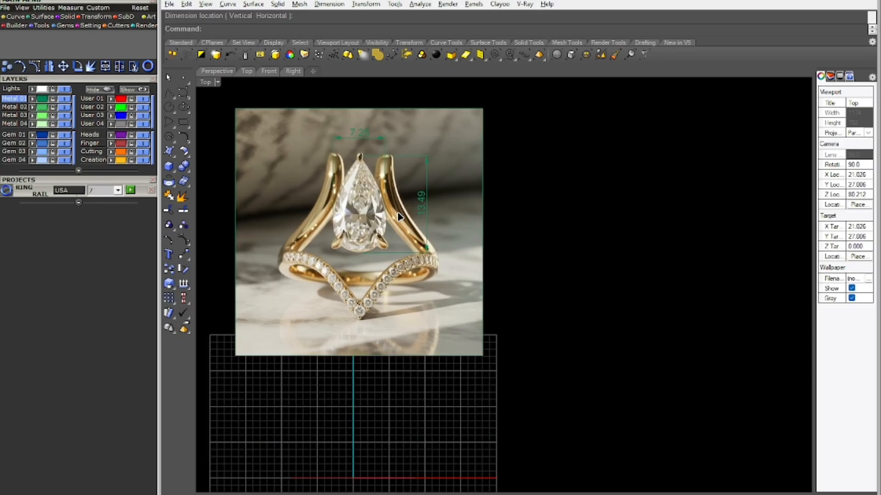
# Load a pear-cut diamond of 14.00 x 8.00 mm at the origin with the gem loader
pyautogui.press('Return')
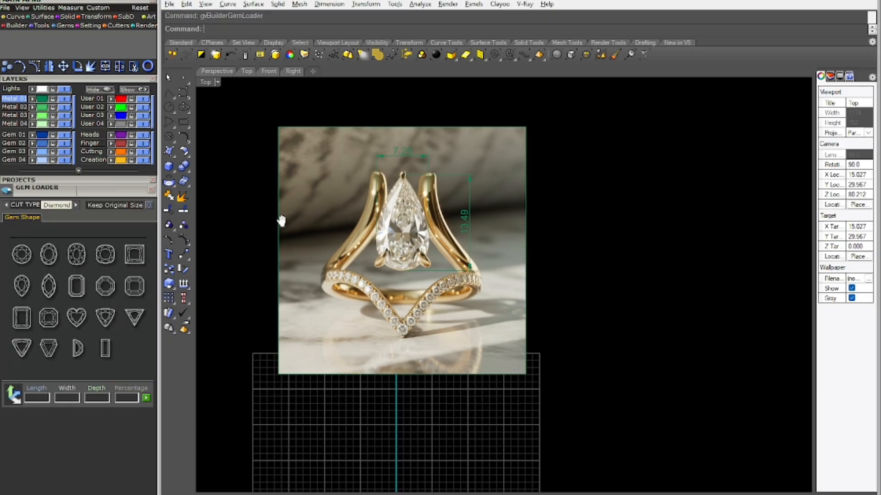
pyautogui.click(21, 285)
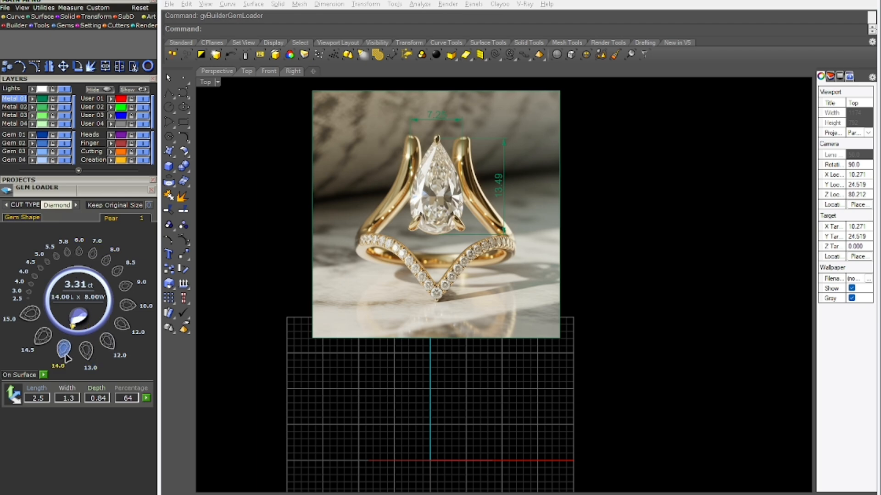
pyautogui.click(64, 349)
pyautogui.scroll(-5, 364, 271)
pyautogui.scroll(5, 368, 370)
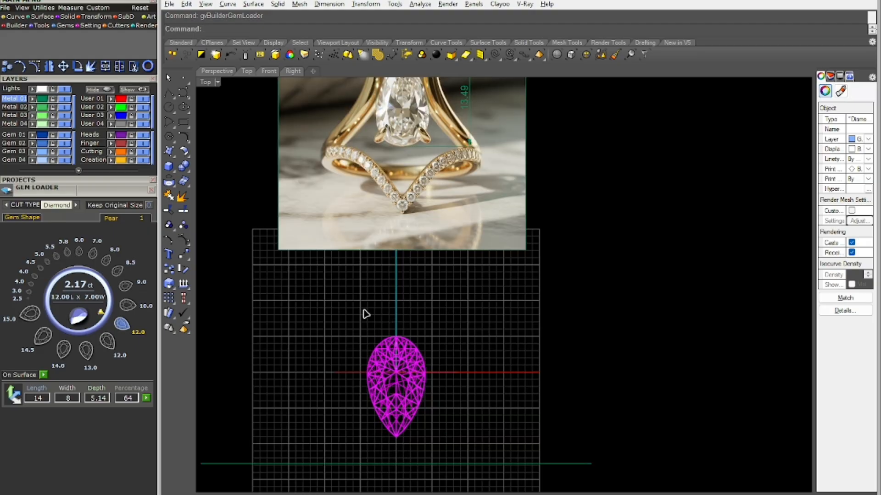
pyautogui.click(385, 358)
pyautogui.scroll(-3, 383, 354)
pyautogui.scroll(5, 325, 320)
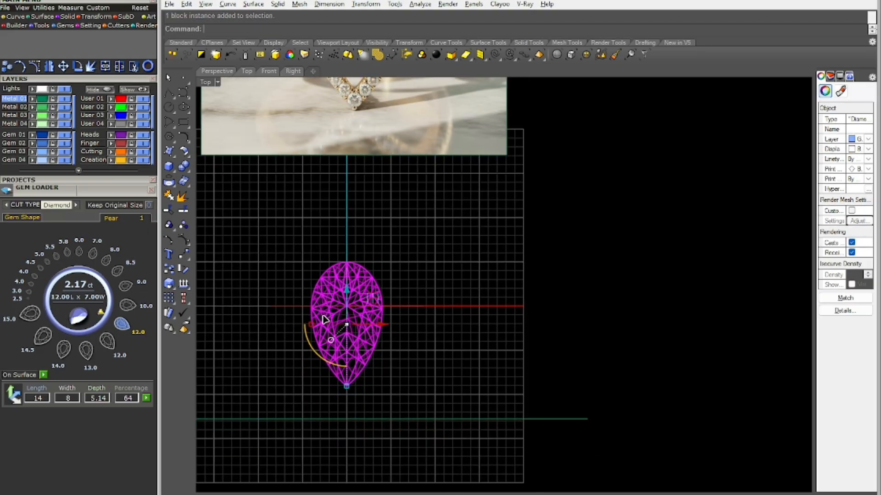
# Delete the two linear dimensions on the reference photo
pyautogui.scroll(-4, 337, 331)
pyautogui.moveTo(372, 220); pyautogui.dragTo(370, 342, button='right')
pyautogui.scroll(6, 344, 248)
pyautogui.moveTo(518, 205); pyautogui.dragTo(536, 244, button='right')
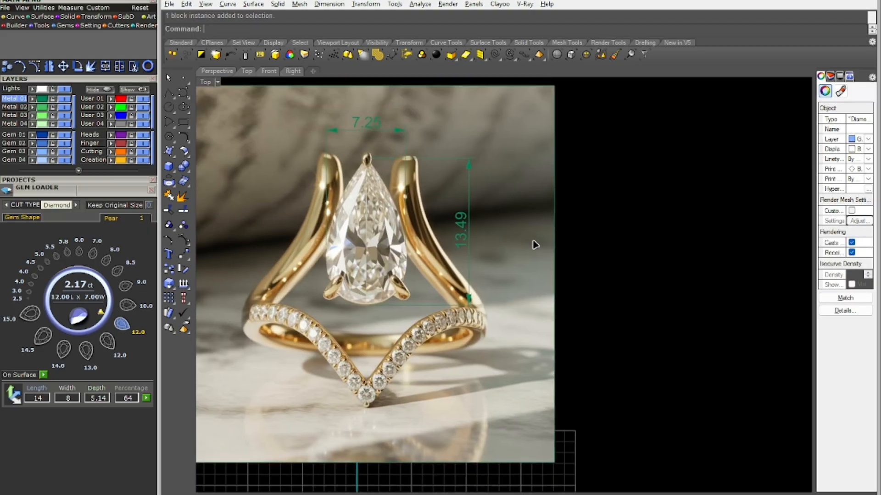
pyautogui.scroll(-6, 534, 240)
pyautogui.moveTo(346, 123); pyautogui.dragTo(513, 283)
pyautogui.moveTo(500, 244); pyautogui.dragTo(454, 215, button='right')
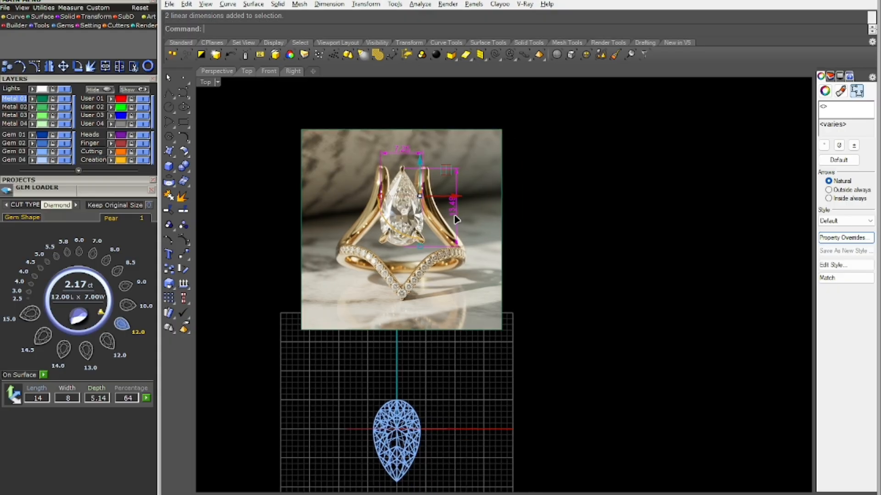
pyautogui.press('Delete')
# Assign the reference photo to the Lights layer and lock that layer
pyautogui.click(390, 258)
pyautogui.moveTo(390, 258); pyautogui.dragTo(394, 176, button='right')
pyautogui.click(33, 88)
pyautogui.click(53, 89)
pyautogui.scroll(6, 431, 336)
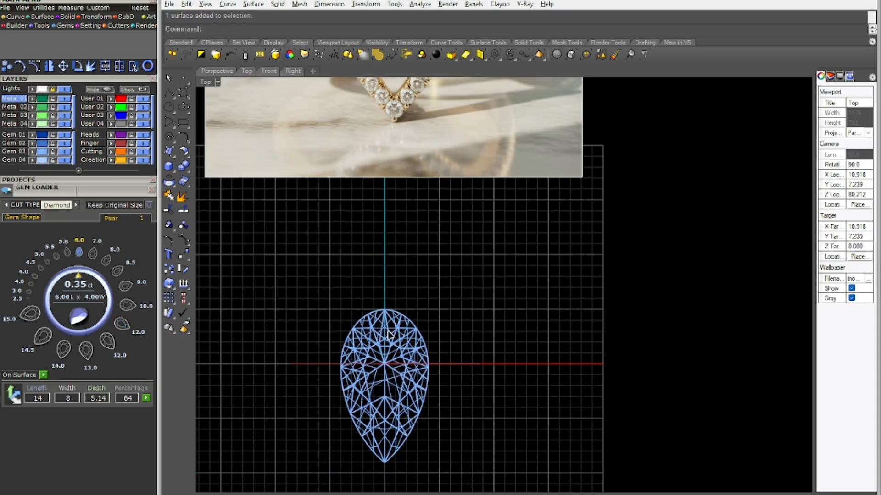
# Extract the outline profile curve of the pear gem with the gem profile tool
pyautogui.click(389, 335)
pyautogui.moveTo(389, 335); pyautogui.dragTo(382, 267, button='right')
pyautogui.scroll(4, 436, 347)
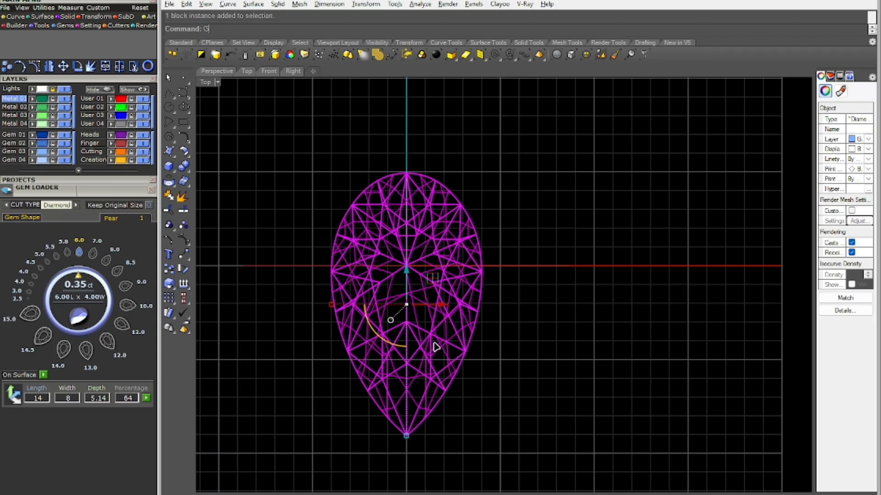
pyautogui.write('GO')
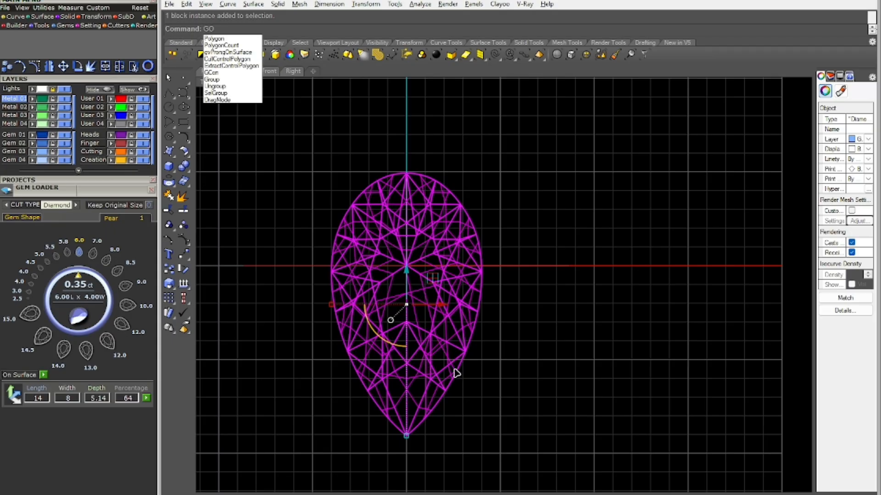
pyautogui.press('Return')
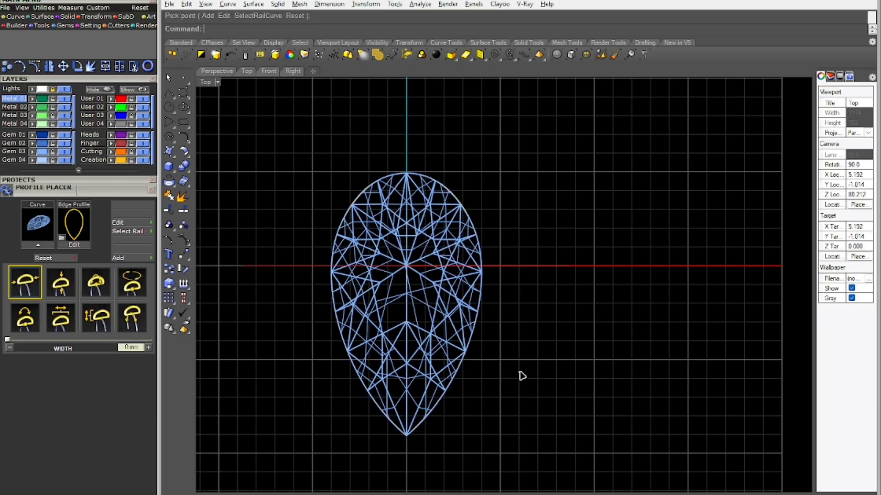
pyautogui.click(393, 344)
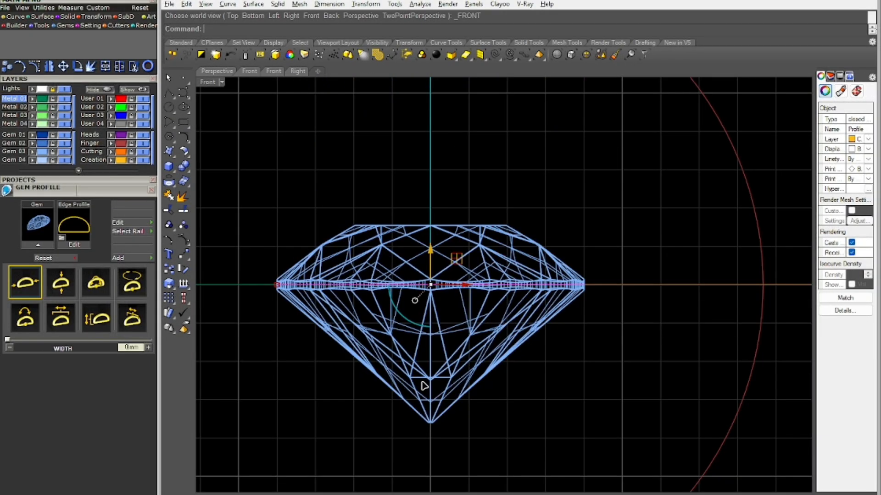
# Move the gem profile curve down 0.5 mm below the girdle in the Front view
pyautogui.moveTo(424, 386); pyautogui.dragTo(401, 351, button='right')
pyautogui.click(407, 215)
pyautogui.write('-')
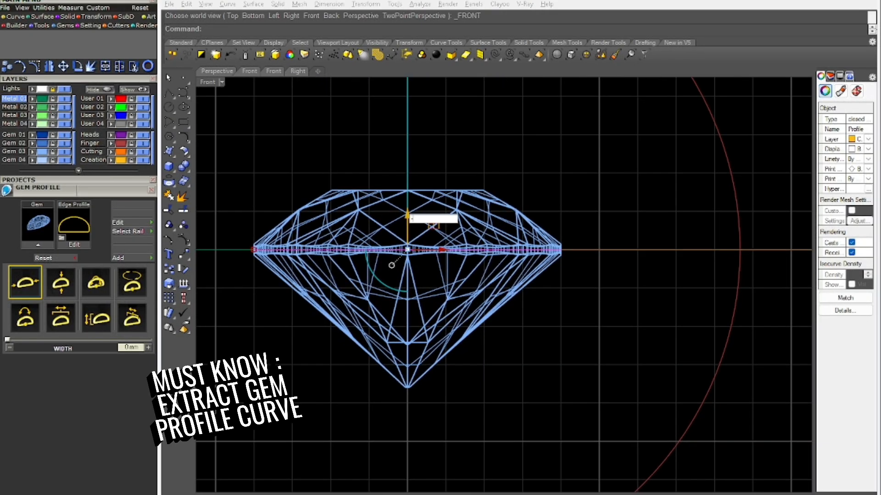
pyautogui.write('.5')
pyautogui.press('Return')
# Offset the pear profile curve 0.1 mm outward in the Top view and delete the original curve
pyautogui.hotkey('ctrl', 'F1')
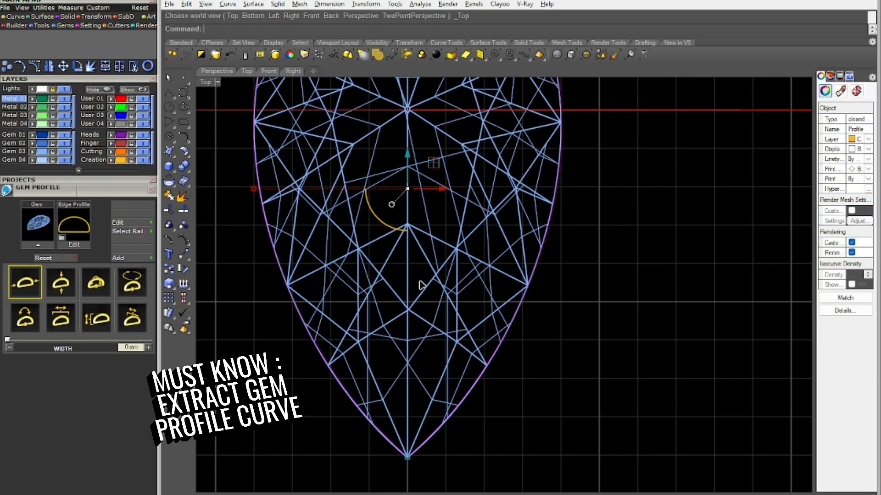
pyautogui.moveTo(422, 285); pyautogui.dragTo(336, 257, button='right')
pyautogui.write('offset')
pyautogui.press('Return')
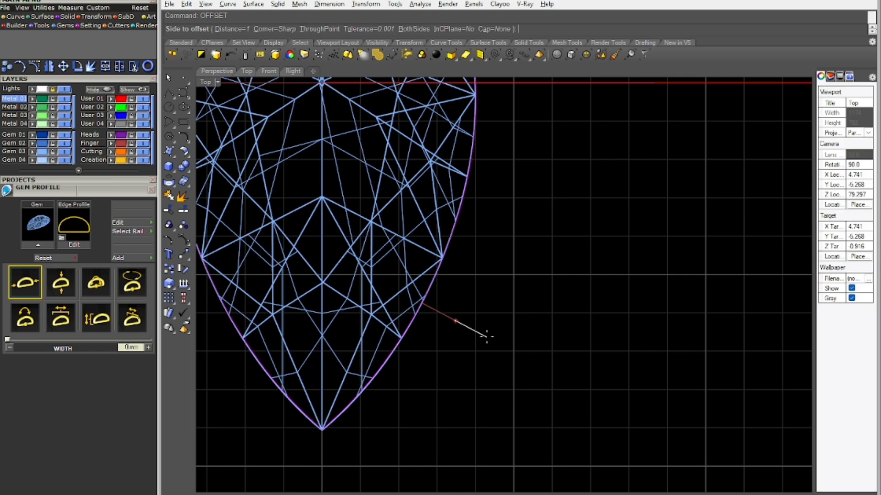
pyautogui.write('.1')
pyautogui.press('Return')
pyautogui.click(487, 339)
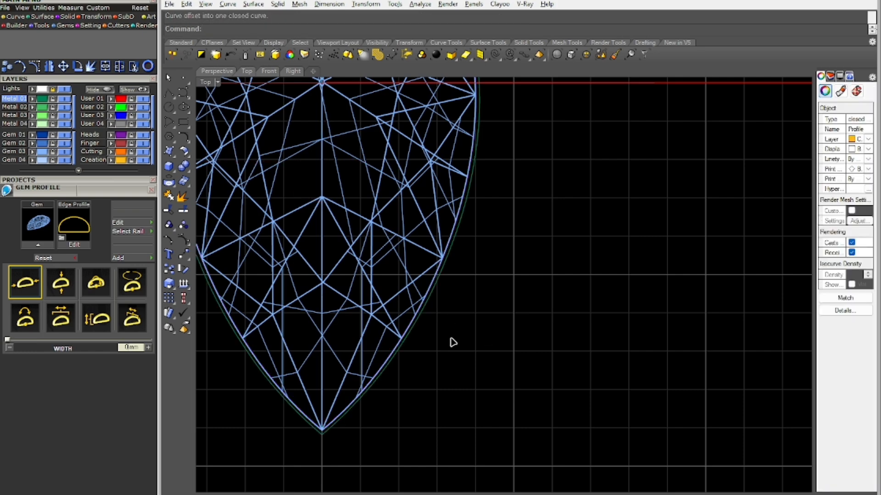
pyautogui.press('Delete')
# Offset the enlarged pear curve 1 mm inward
pyautogui.click(404, 336)
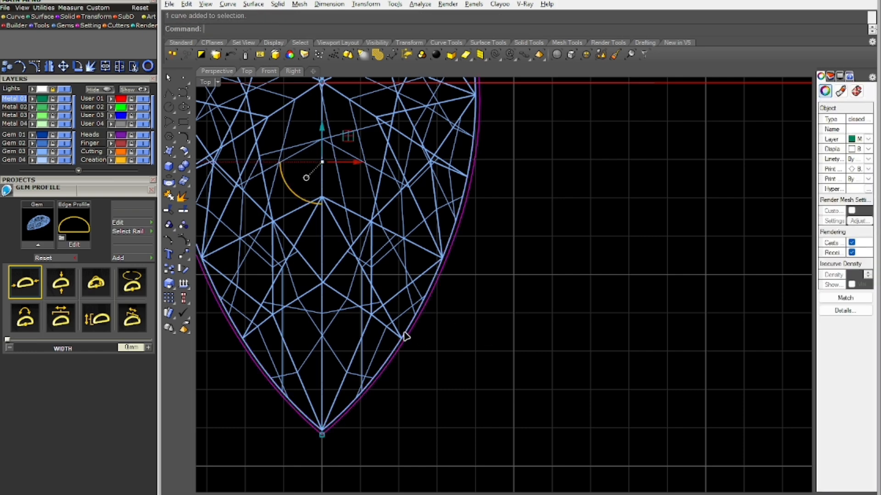
pyautogui.rightClick(404, 337)
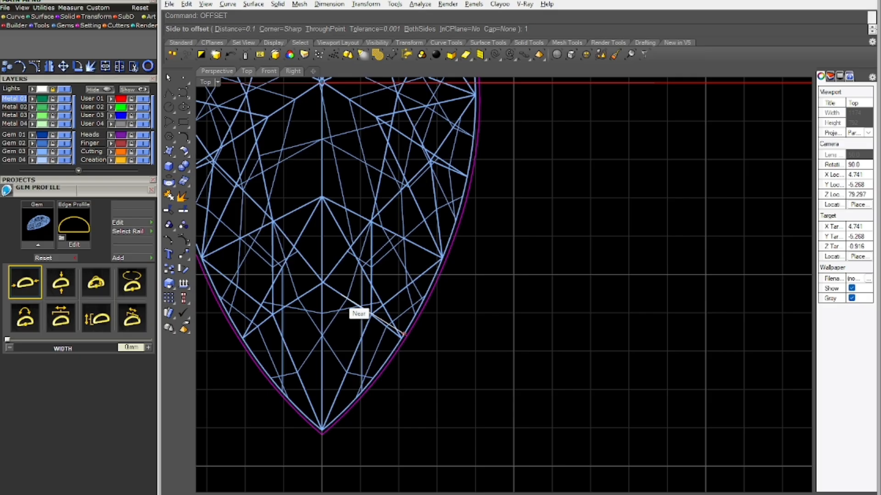
pyautogui.write('1')
pyautogui.press('Return')
pyautogui.click(338, 296)
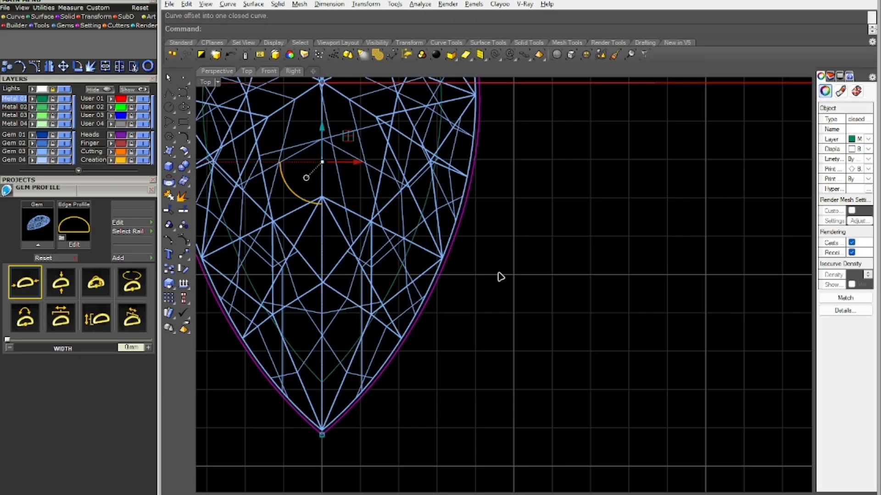
# Extrude the two pear curves together 1 mm downward as a solid rail
pyautogui.hotkey('ctrl', 'a')
pyautogui.scroll(-5, 393, 344)
pyautogui.keyDown('ctrl'); pyautogui.click(380, 284); pyautogui.keyUp('ctrl')
pyautogui.scroll(3, 381, 284)
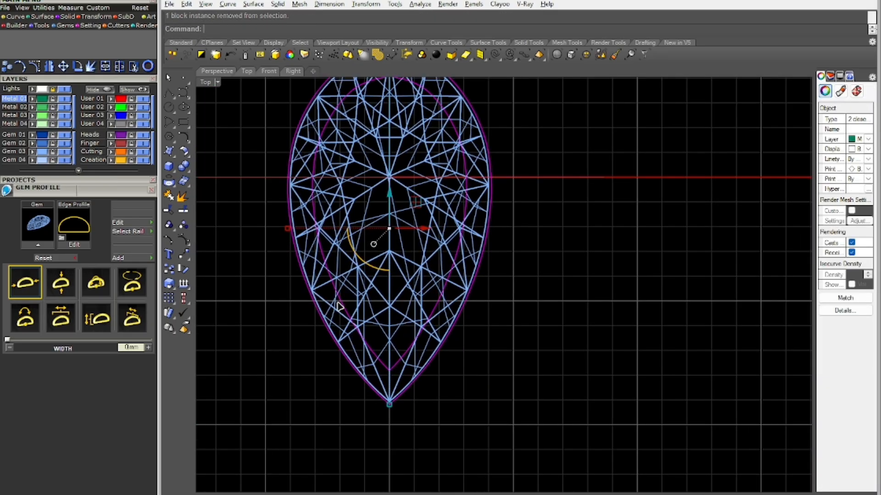
pyautogui.hotkey('ctrl', 'F2')
pyautogui.scroll(4, 390, 298)
pyautogui.write('ex')
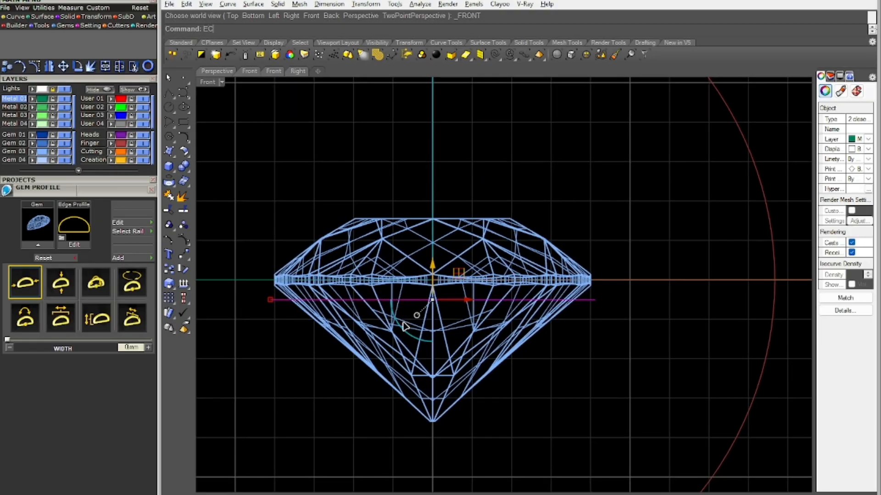
pyautogui.press('Return')
pyautogui.press('Return')
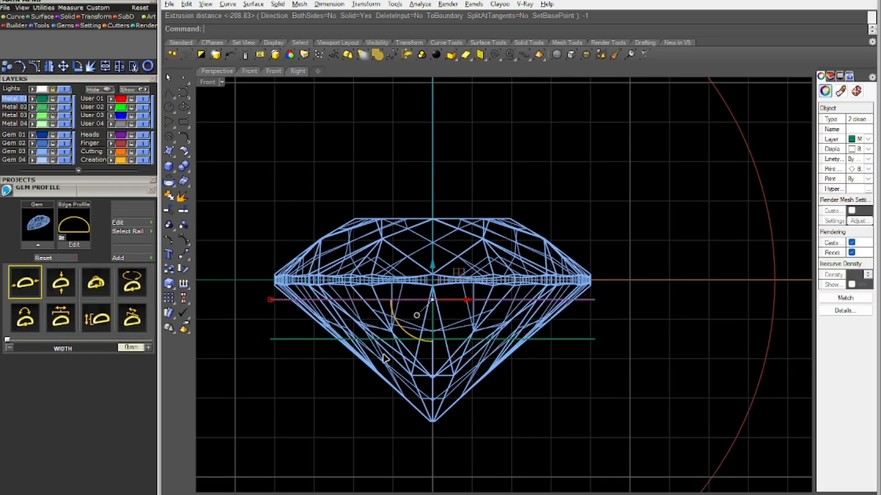
# Copy the solid pear rail downward and align the copy's top with the gem's lowest point
pyautogui.click(354, 404)
pyautogui.click(298, 337)
pyautogui.moveTo(267, 360); pyautogui.dragTo(288, 301, button='right')
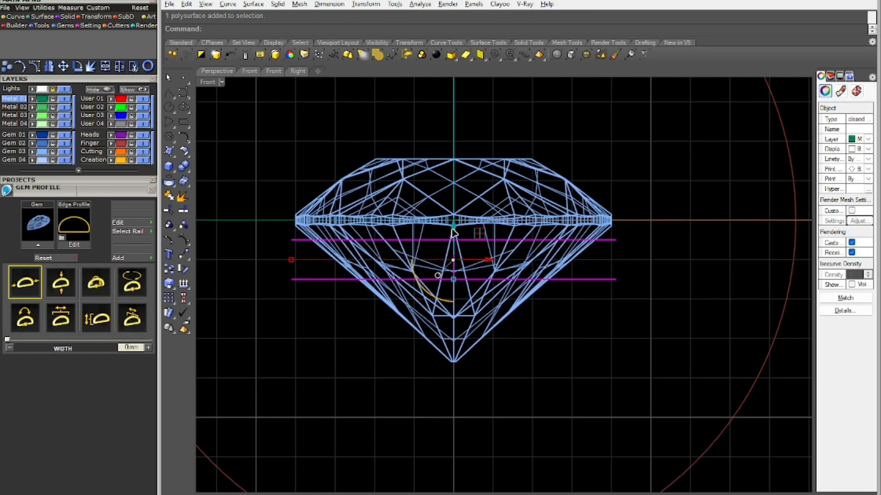
pyautogui.keyDown('alt'); pyautogui.moveTo(453, 231); pyautogui.dragTo(454, 253); pyautogui.keyUp('alt')
pyautogui.moveTo(375, 375); pyautogui.dragTo(362, 304, button='right')
pyautogui.write('A')
pyautogui.press('Return')
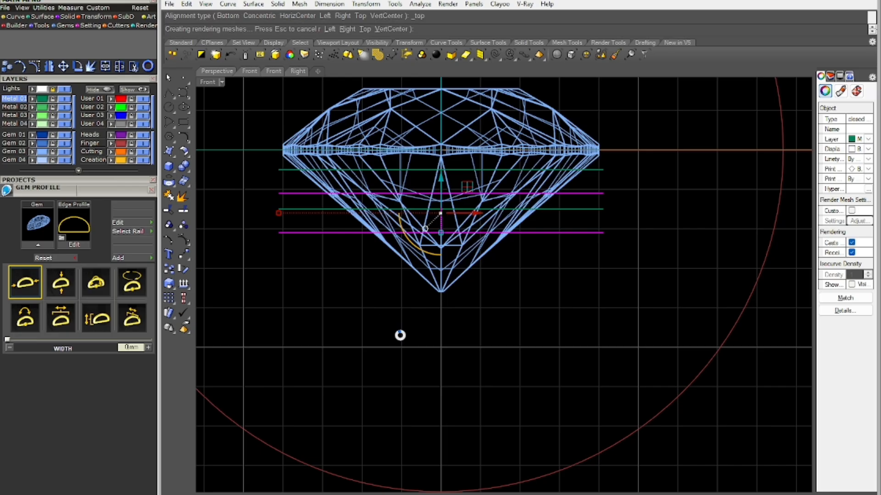
pyautogui.click(440, 292)
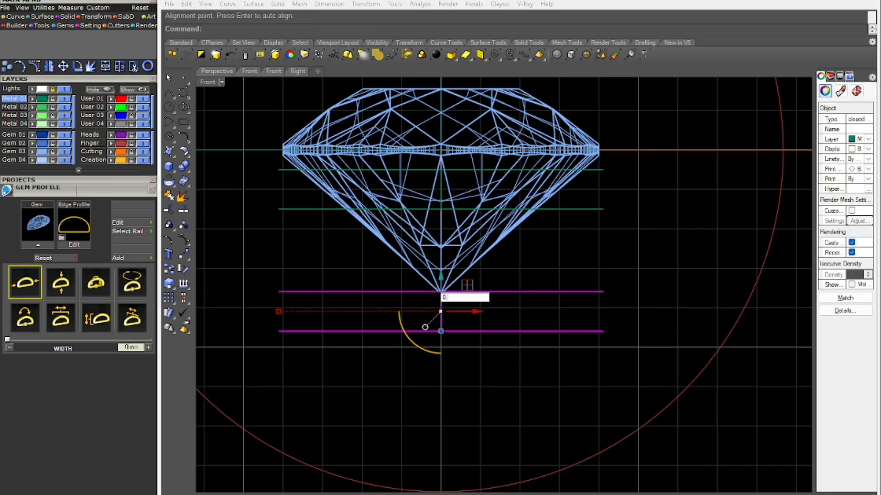
# Raise the lower rail by 0.4 mm
pyautogui.press('Return')
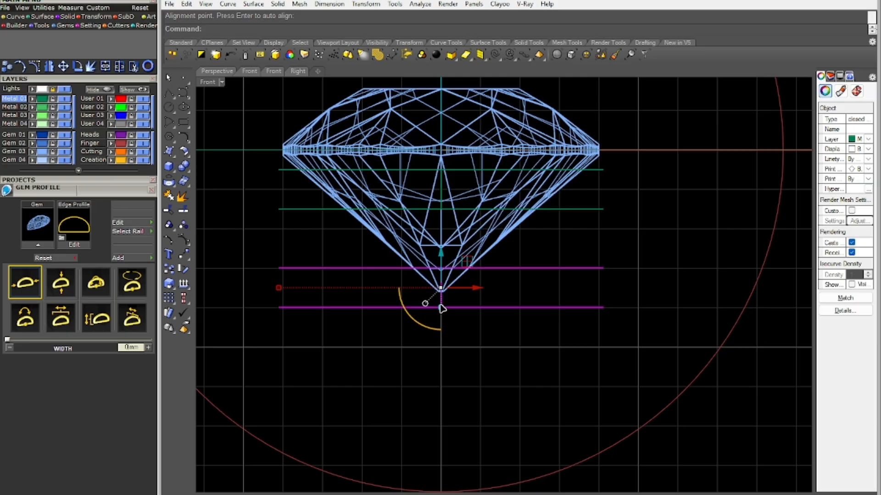
pyautogui.hotkey('ctrl', 'z')
pyautogui.write('0.4')
pyautogui.press('Return')
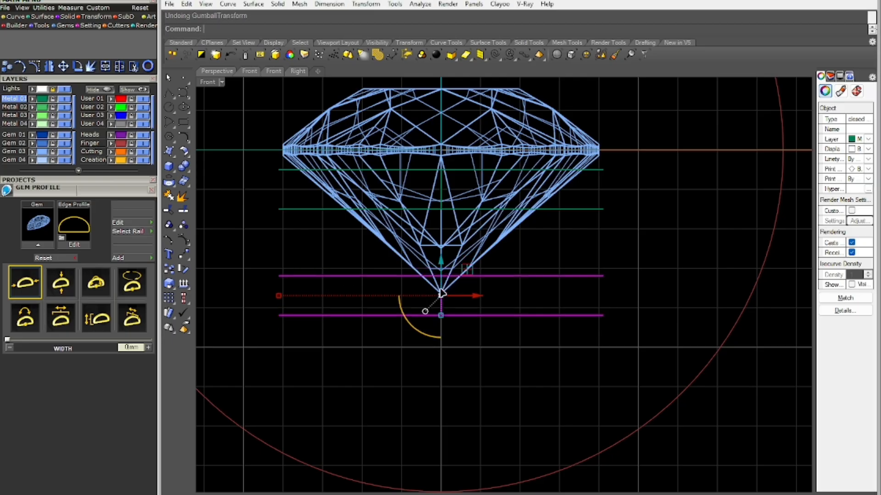
pyautogui.click(579, 398)
pyautogui.scroll(-5, 589, 328)
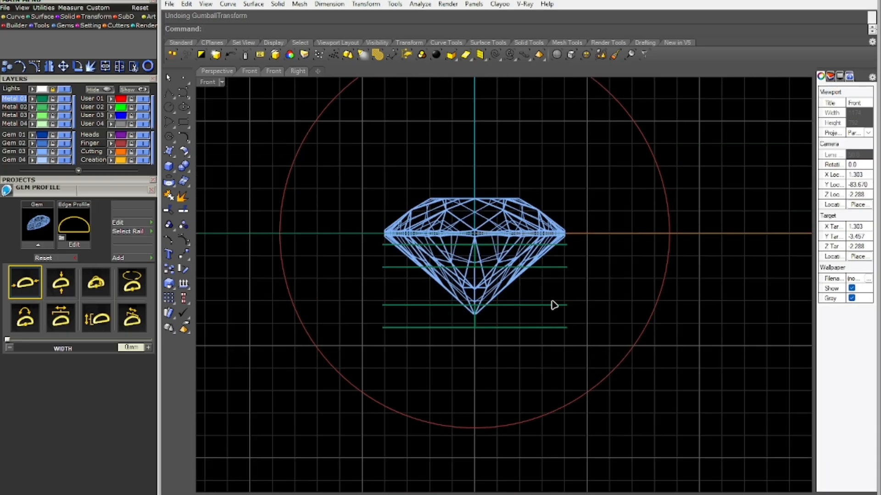
# Delete the long stray line crossing near the pear tip and hide the Finger layer
pyautogui.moveTo(550, 295); pyautogui.dragTo(563, 338, button='right')
pyautogui.scroll(-4, 512, 294)
pyautogui.rightClick(538, 286)
pyautogui.press('Escape')
pyautogui.press('F4')
pyautogui.click(665, 407)
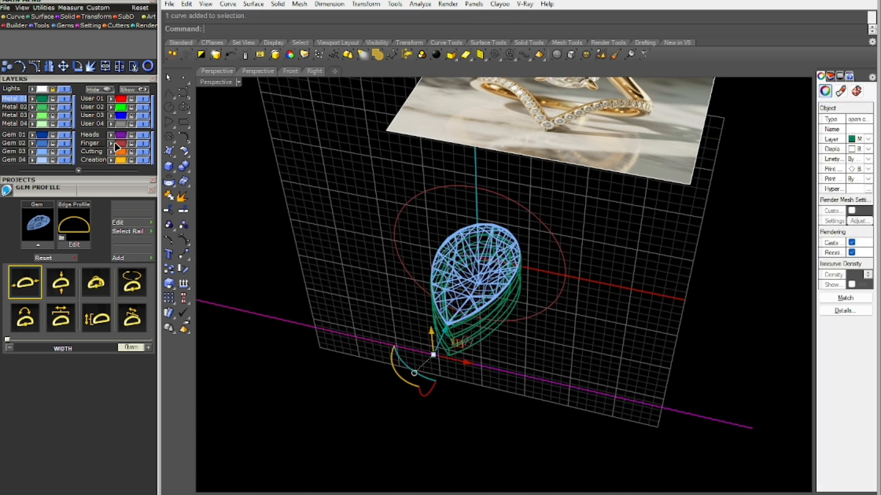
pyautogui.click(142, 144)
pyautogui.moveTo(546, 298); pyautogui.dragTo(501, 281, button='right')
pyautogui.scroll(4, 497, 275)
pyautogui.press('Return')
pyautogui.press('Delete')
# Hide the Gem 03 layer and the grid, and show the two pear rails shaded
pyautogui.scroll(-4, 477, 280)
pyautogui.scroll(8, 463, 275)
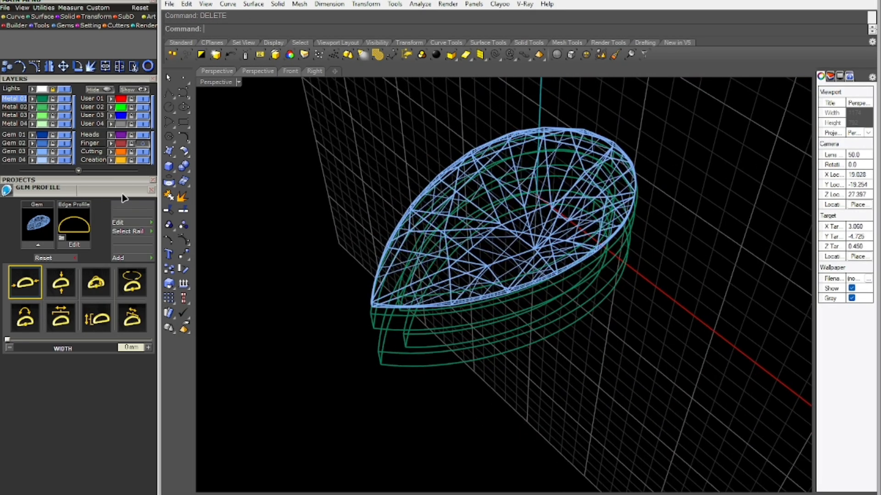
pyautogui.click(62, 152)
pyautogui.press('F7')
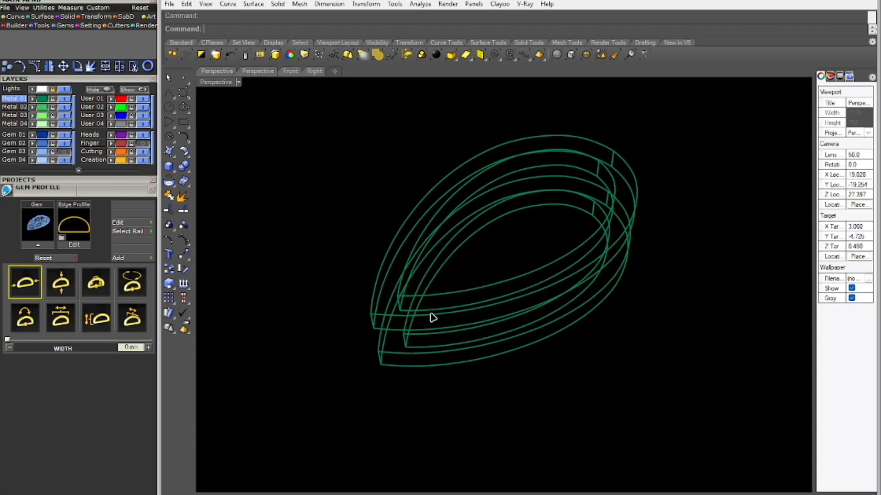
pyautogui.scroll(4, 446, 298)
pyautogui.moveTo(431, 313)
pyautogui.mouseDown(button='right')
pyautogui.moveTo(446, 298)
pyautogui.moveTo(463, 298)
pyautogui.moveTo(438, 305)
pyautogui.mouseUp(button='right')
pyautogui.hotkey('ctrl', 'alt', 's')
# Chamfer the upper rail's inner top edge by 0.8 mm
pyautogui.click(361, 54)
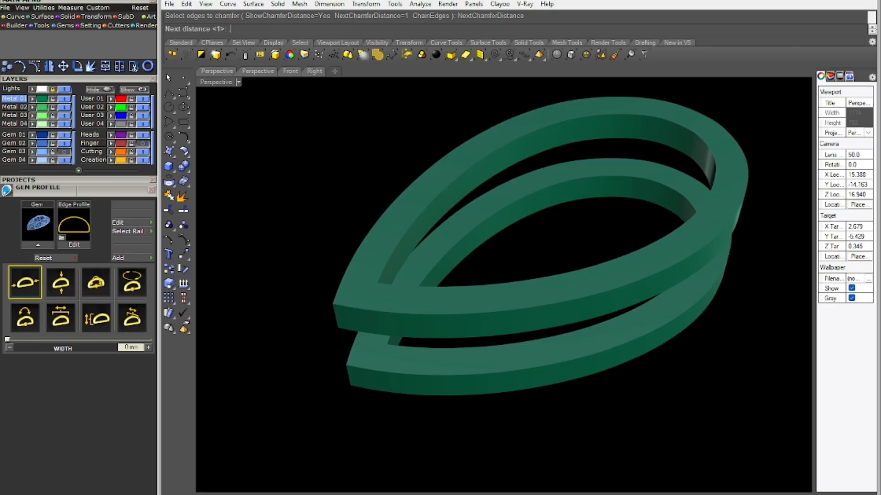
pyautogui.write('.8')
pyautogui.press('Return')
pyautogui.click(501, 283)
pyautogui.click(431, 206)
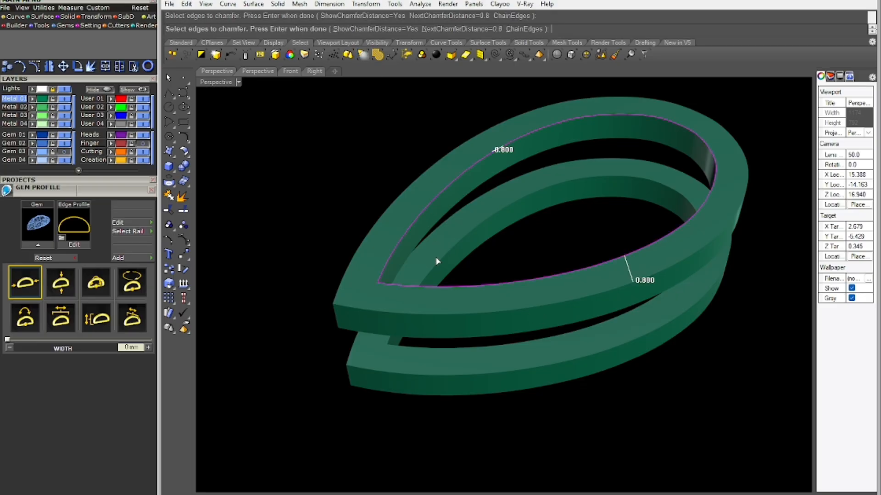
pyautogui.scroll(9, 601, 189)
pyautogui.keyDown('shift'); pyautogui.moveTo(688, 151); pyautogui.dragTo(634, 135, button='right'); pyautogui.keyUp('shift')
pyautogui.scroll(4, 606, 180)
pyautogui.scroll(-2, 513, 241)
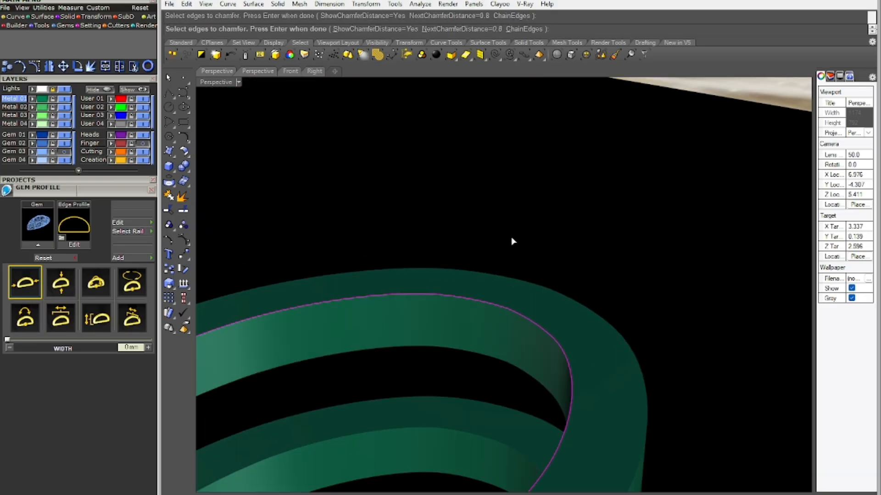
pyautogui.moveTo(540, 316); pyautogui.dragTo(534, 327)
pyautogui.press('Return')
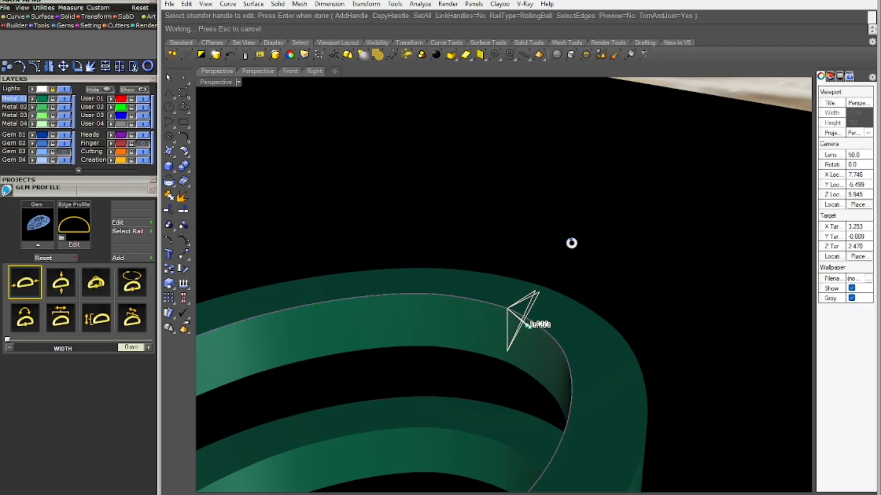
pyautogui.press('Return')
pyautogui.moveTo(554, 270); pyautogui.dragTo(501, 321, button='right')
pyautogui.click(532, 308)
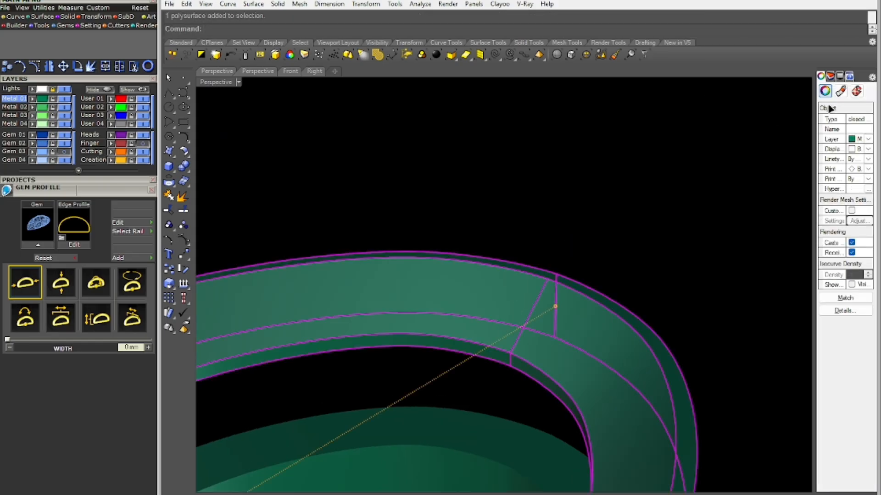
# Turn the Gem 03 layer back on
pyautogui.scroll(-9, 552, 239)
pyautogui.moveTo(541, 258); pyautogui.dragTo(457, 273, button='right')
pyautogui.click(289, 412)
pyautogui.moveTo(289, 413); pyautogui.dragTo(338, 344, button='right')
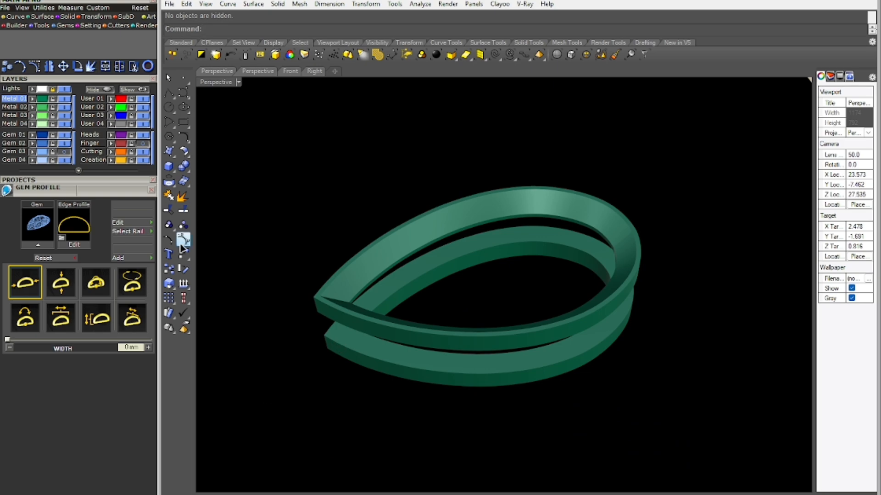
pyautogui.click(67, 151)
# Examine the prongs and band in the reference photo and compare them with the pear gem and rails
pyautogui.scroll(-12, 448, 301)
pyautogui.moveTo(449, 301); pyautogui.dragTo(546, 312, button='right')
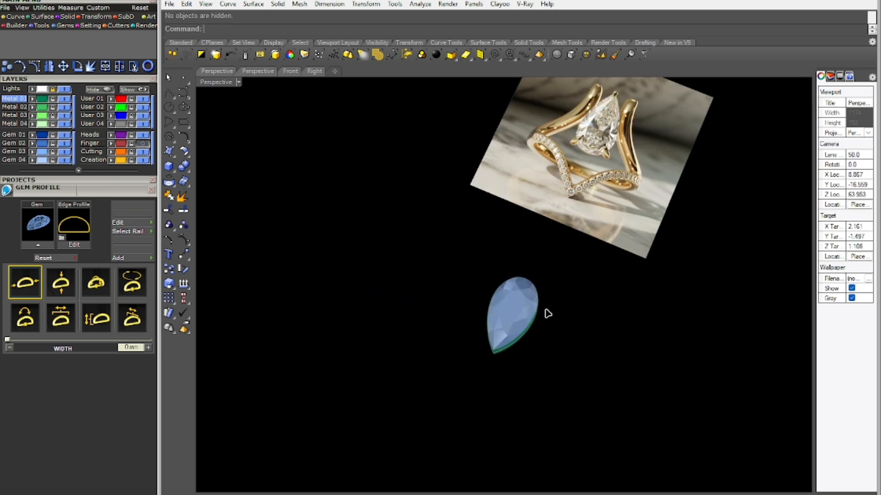
pyautogui.scroll(6, 577, 147)
pyautogui.moveTo(576, 147); pyautogui.dragTo(544, 287, button='right')
pyautogui.scroll(-7, 556, 320)
pyautogui.scroll(10, 635, 181)
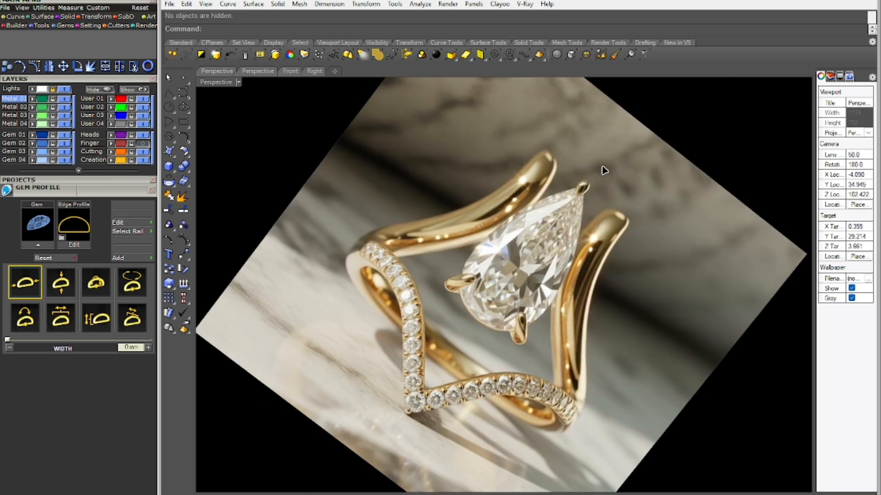
pyautogui.scroll(-10, 590, 192)
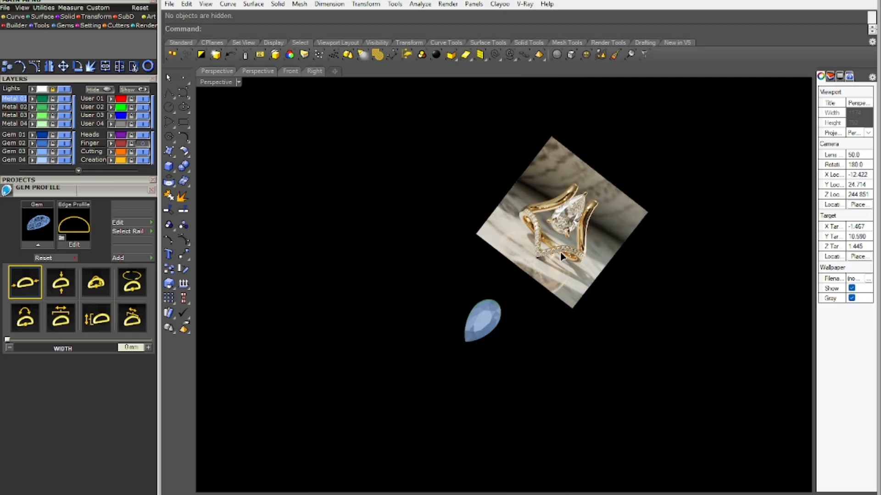
pyautogui.scroll(8, 448, 346)
pyautogui.moveTo(448, 346); pyautogui.dragTo(412, 251, button='right')
# Draw a vertical line in the Right view from the lower rail's bottom corner at the pear tip to above the gem
pyautogui.hotkey('ctrl', 'F3')
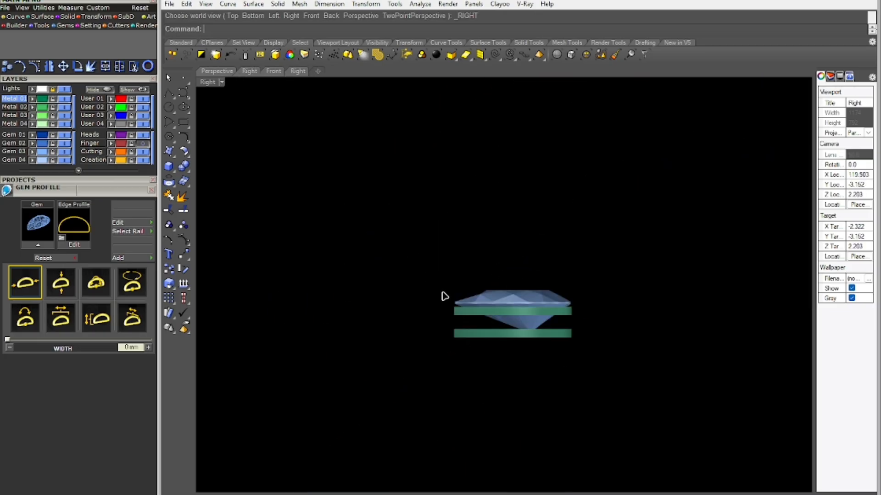
pyautogui.scroll(14, 463, 339)
pyautogui.moveTo(463, 339); pyautogui.dragTo(390, 333, button='right')
pyautogui.scroll(-6, 390, 333)
pyautogui.moveTo(477, 322); pyautogui.dragTo(444, 340, button='right')
pyautogui.scroll(2, 377, 293)
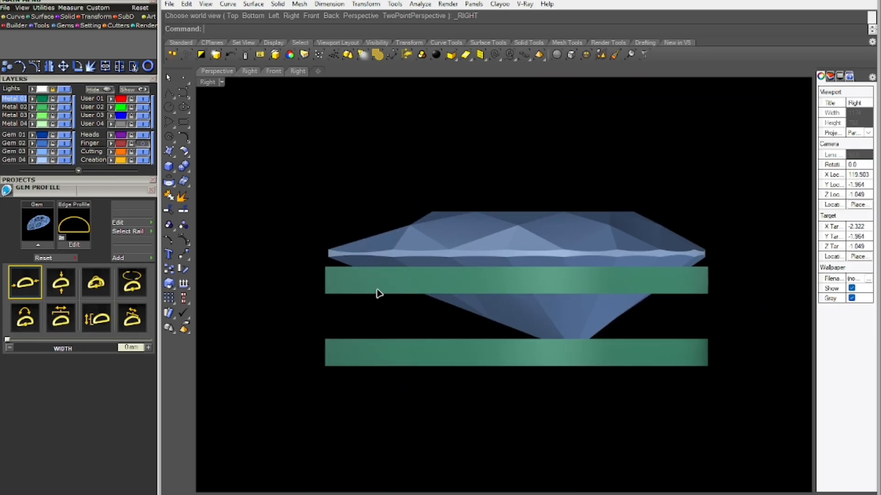
pyautogui.moveTo(377, 292); pyautogui.dragTo(378, 346, button='right')
pyautogui.write('l')
pyautogui.press('Return')
pyautogui.click(335, 414)
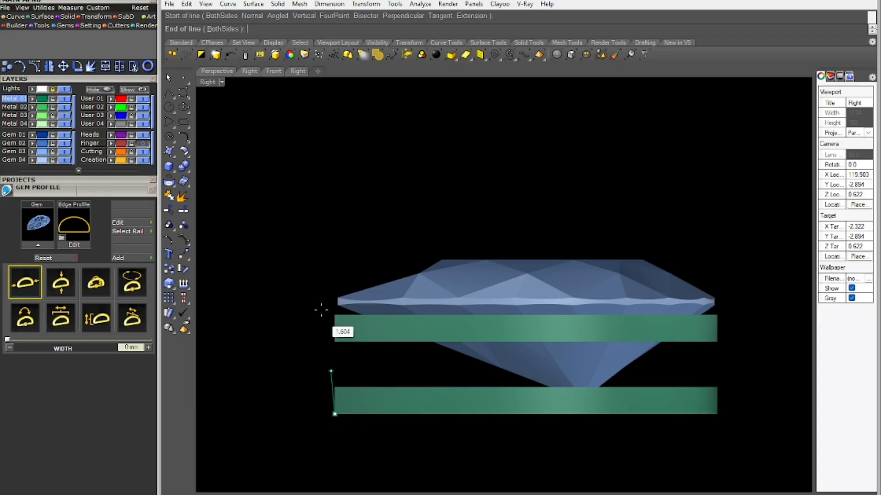
pyautogui.click(326, 262)
# Move the vertical line 0.5 mm outward, away from the pear tip
pyautogui.click(336, 347)
pyautogui.scroll(3, 326, 358)
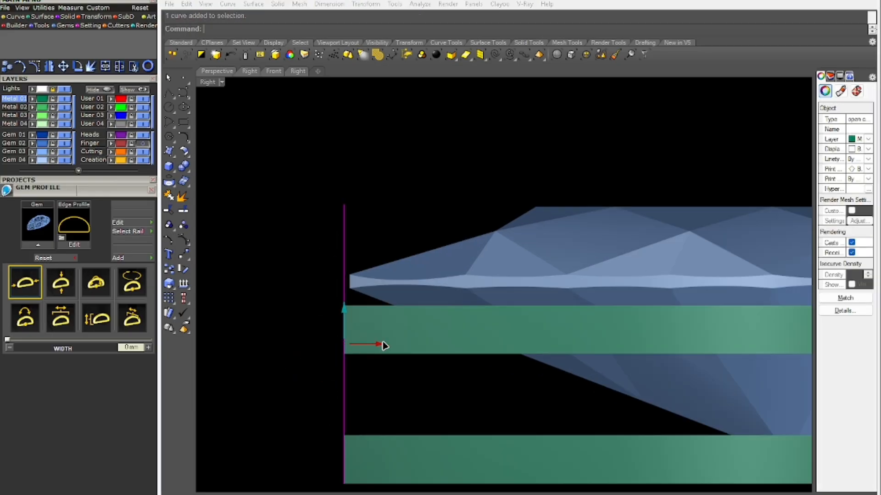
pyautogui.click(383, 345)
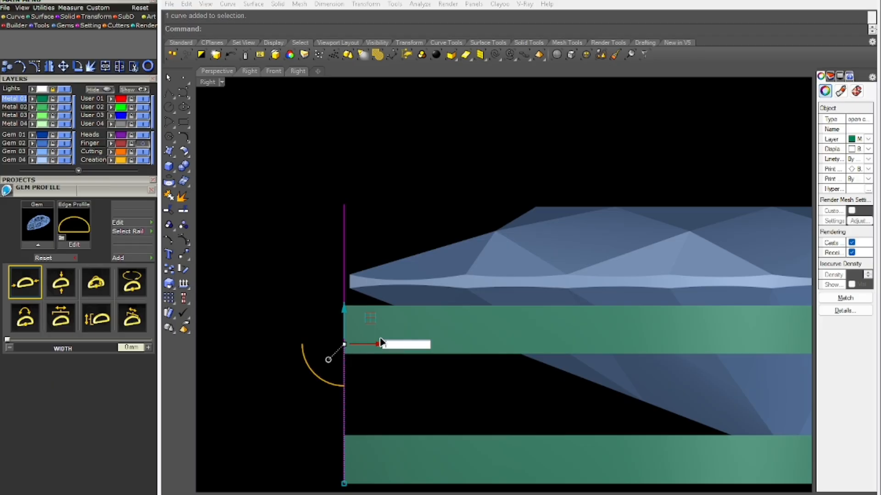
pyautogui.write('-.5')
pyautogui.press('Return')
# Rebuild the vertical line with 5 points at degree 3, deleting the input, and turn on its control points
pyautogui.moveTo(348, 360); pyautogui.dragTo(343, 331, button='right')
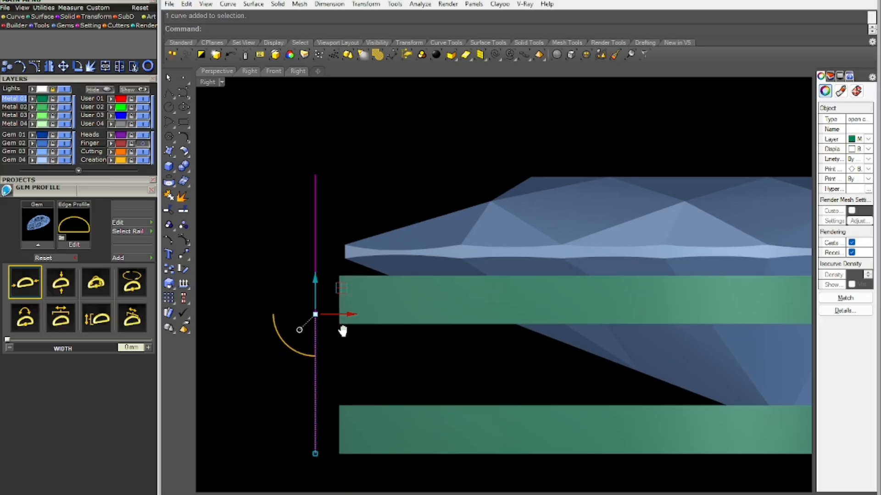
pyautogui.press('Return')
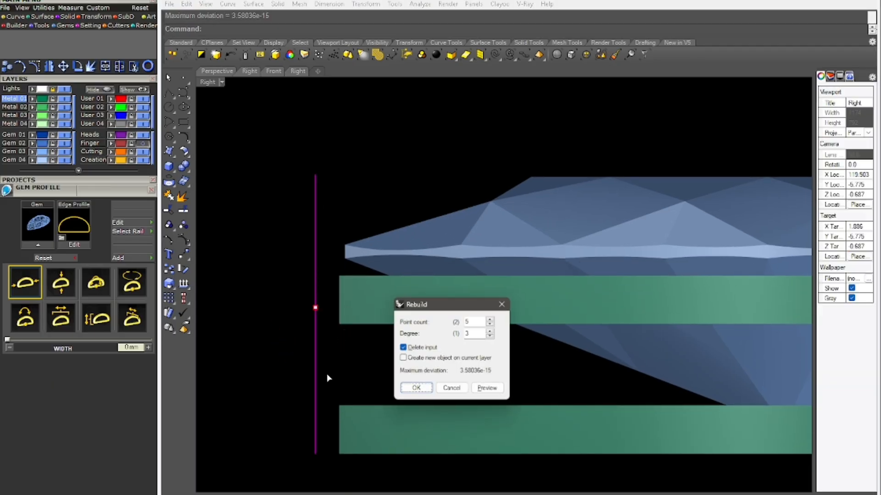
pyautogui.click(418, 389)
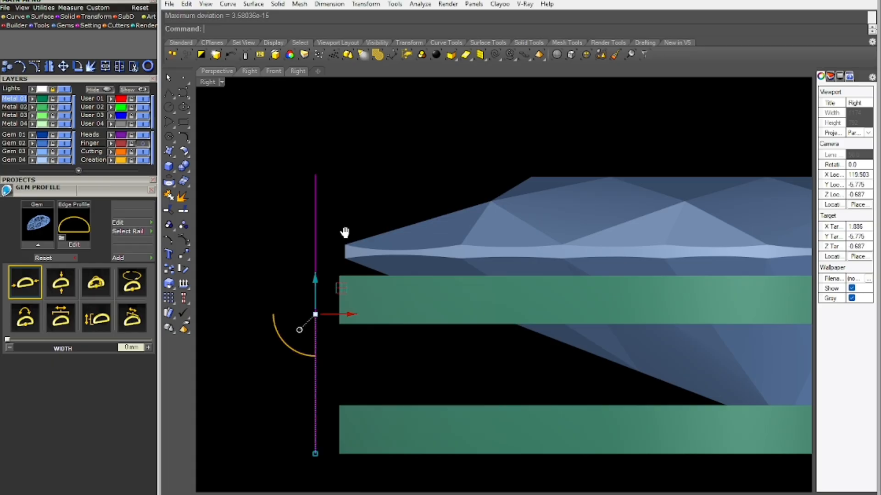
pyautogui.press('F10')
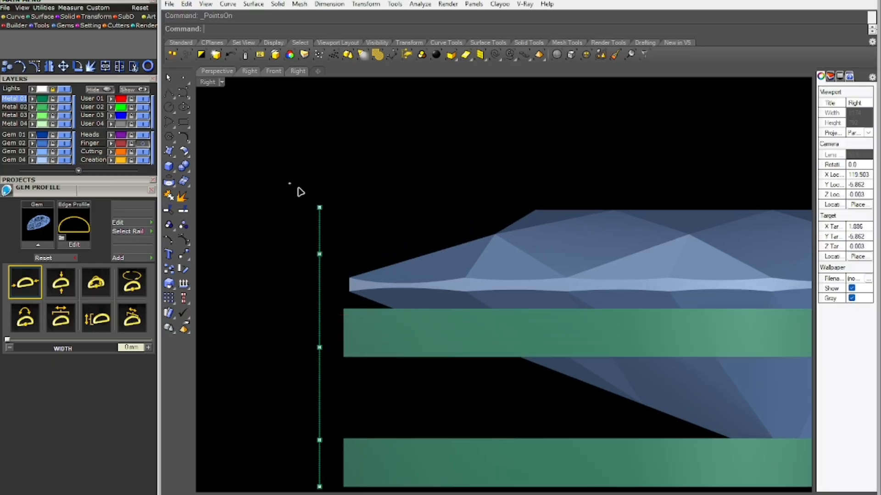
# Bend the line's top into a hook: move the end point inward over the gem tip and down, and raise the second point above it
pyautogui.scroll(3, 360, 212)
pyautogui.moveTo(293, 186); pyautogui.dragTo(453, 219)
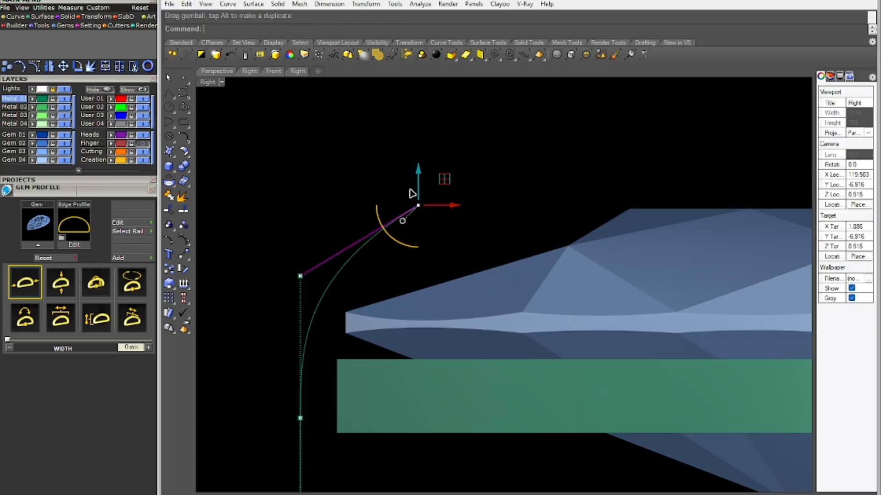
pyautogui.moveTo(422, 184); pyautogui.dragTo(419, 255)
pyautogui.moveTo(275, 256); pyautogui.dragTo(335, 294)
pyautogui.moveTo(301, 239); pyautogui.dragTo(301, 215)
pyautogui.moveTo(294, 189); pyautogui.dragTo(293, 176)
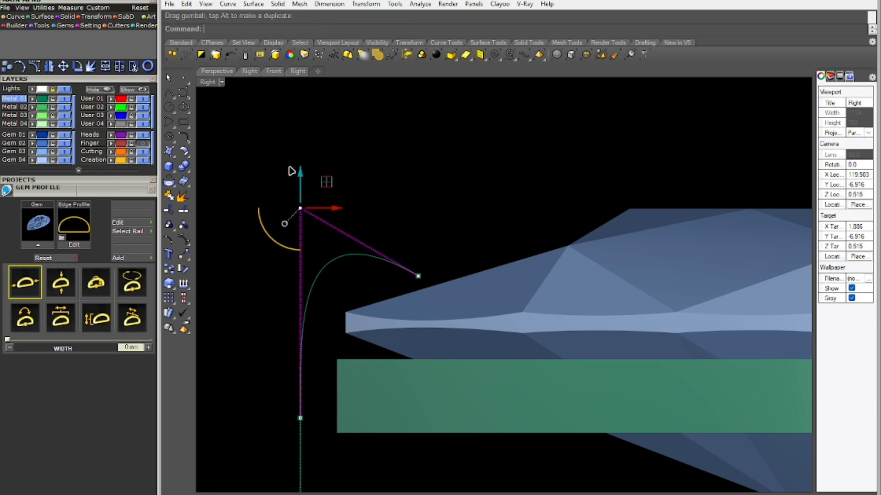
pyautogui.moveTo(312, 250); pyautogui.dragTo(310, 149, button='right')
pyautogui.moveTo(300, 215); pyautogui.dragTo(315, 288, button='right')
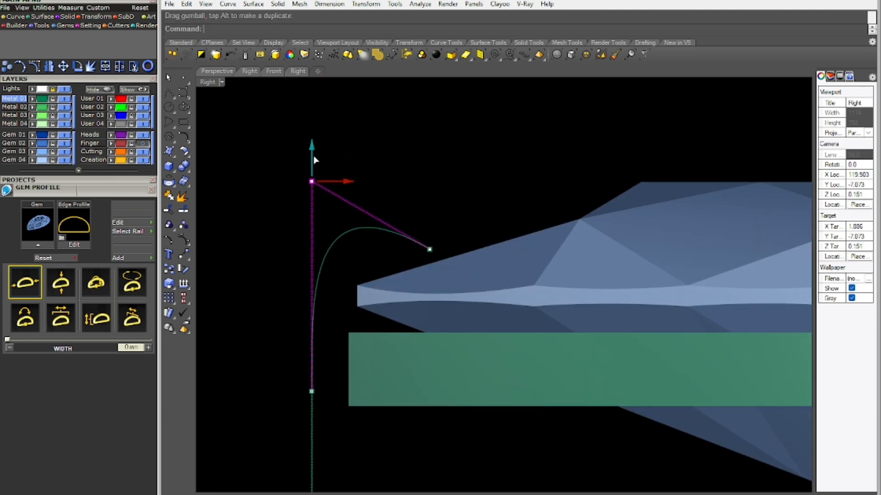
# Refine the hook by pulling its end point back toward the gem tip and lowering the upper control point, and turn the points off
pyautogui.scroll(-3, 402, 216)
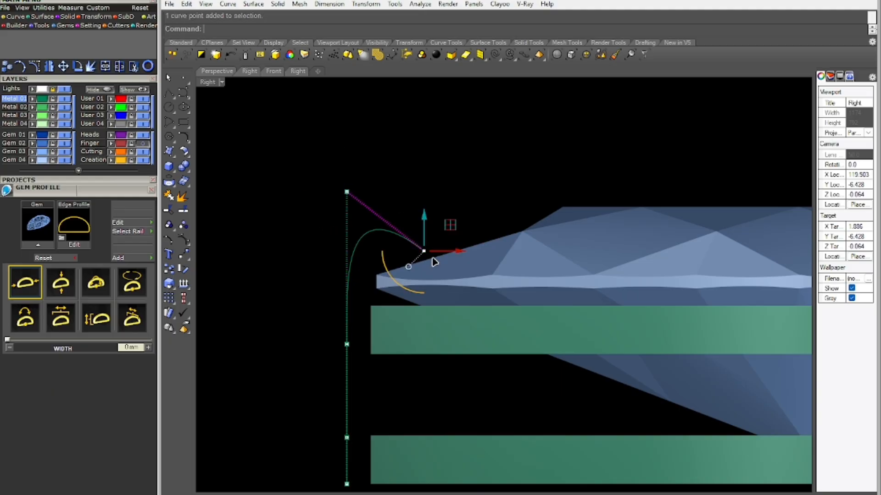
pyautogui.moveTo(447, 253); pyautogui.dragTo(447, 253)
pyautogui.moveTo(388, 214); pyautogui.dragTo(385, 197, button='right')
pyautogui.moveTo(325, 158); pyautogui.dragTo(350, 196)
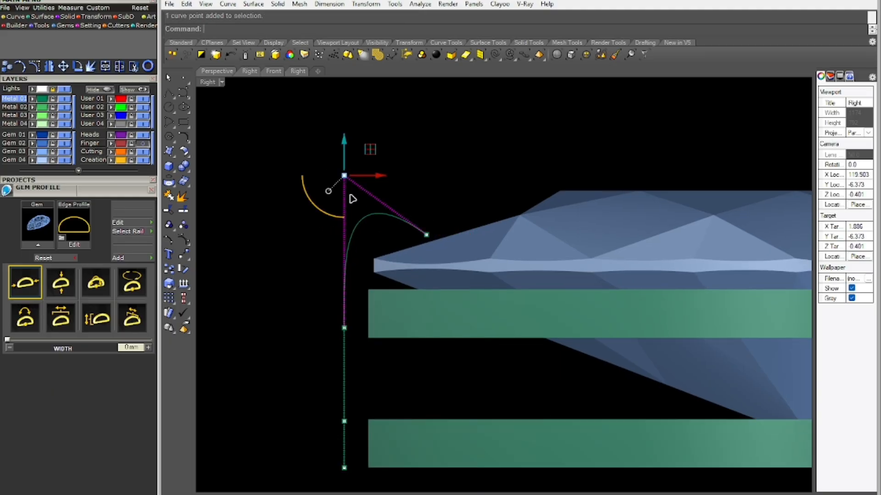
pyautogui.moveTo(454, 243); pyautogui.dragTo(414, 235)
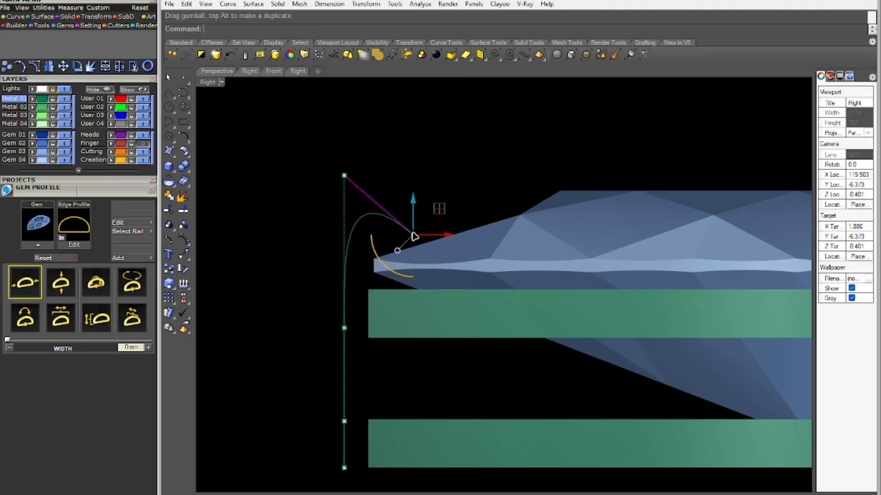
pyautogui.moveTo(346, 157); pyautogui.dragTo(351, 177)
pyautogui.press('Escape')
pyautogui.press('Escape')
# Try piping the hooked curve with flat caps and diameters of 1.5 at the start, 0.25 at the end and 1.2 beside the girdle
pyautogui.moveTo(348, 300); pyautogui.dragTo(344, 264, button='right')
pyautogui.moveTo(347, 336); pyautogui.dragTo(275, 364)
pyautogui.scroll(6, 271, 341)
pyautogui.moveTo(281, 338); pyautogui.dragTo(329, 303, button='right')
pyautogui.scroll(-3, 336, 319)
pyautogui.write('Pl')
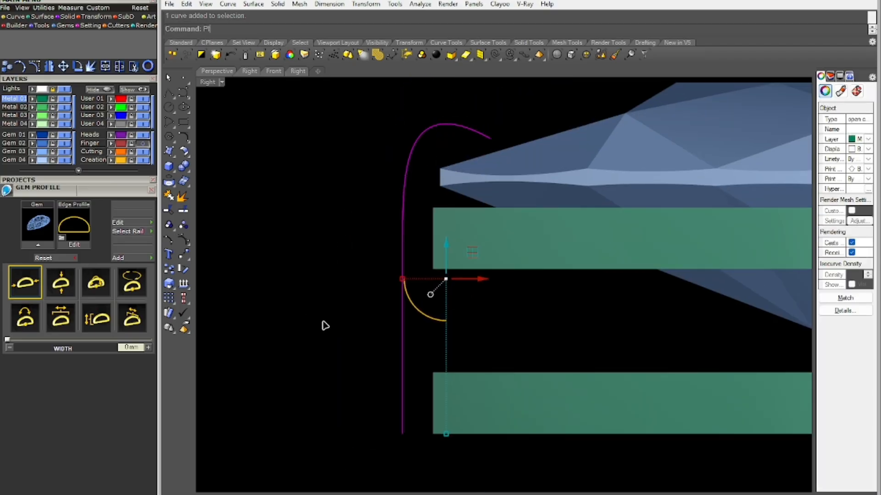
pyautogui.write('ipe')
pyautogui.press('Return')
pyautogui.scroll(-1, 343, 331)
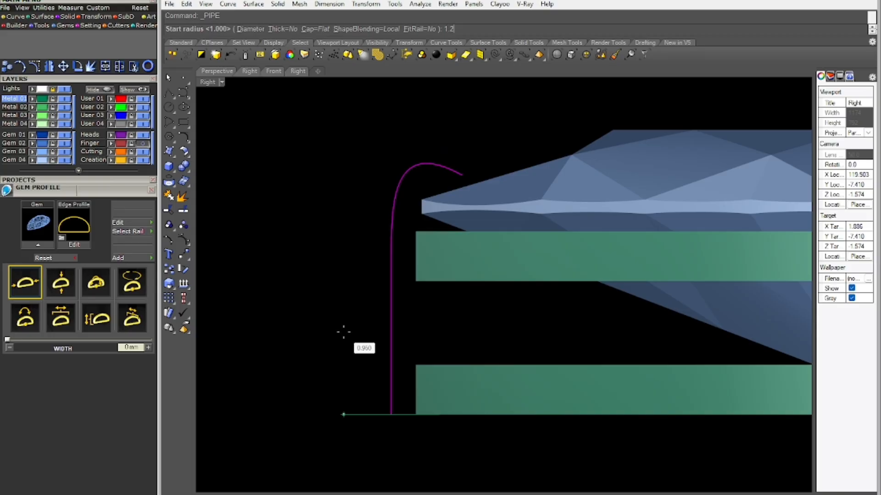
pyautogui.write('1.25')
pyautogui.press('Return')
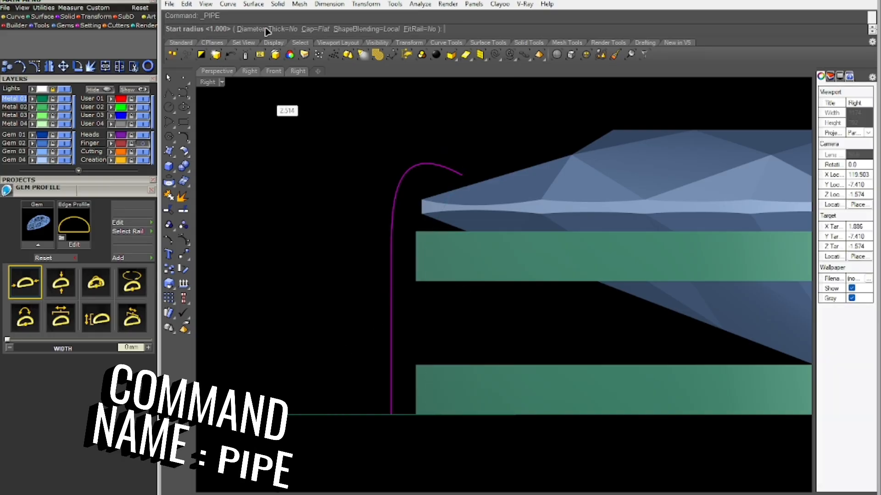
pyautogui.click(251, 29)
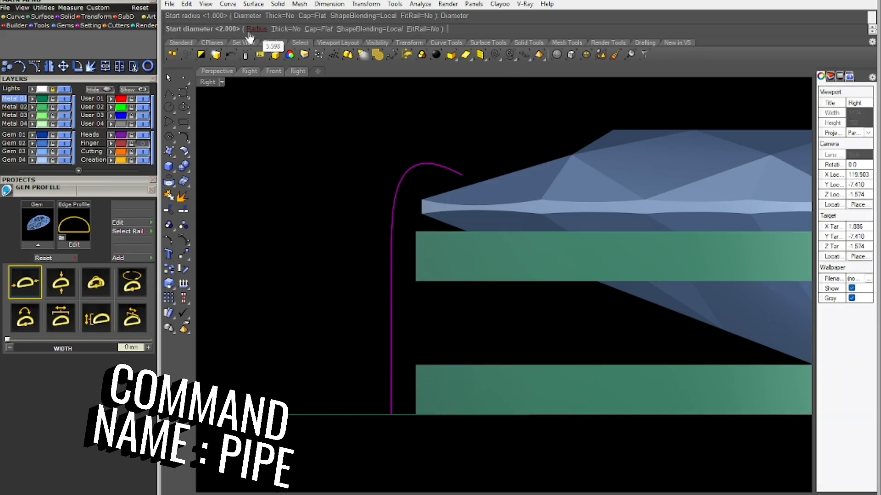
pyautogui.write('1.5')
pyautogui.press('Return')
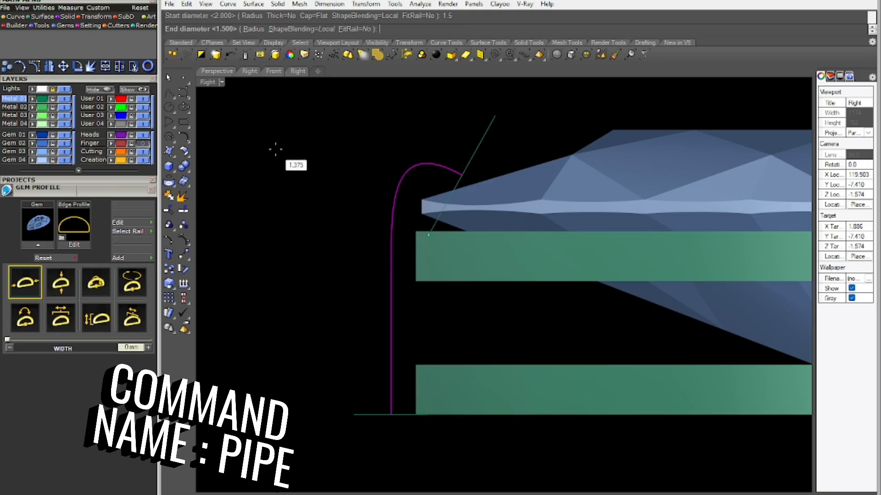
pyautogui.write('.25')
pyautogui.press('Return')
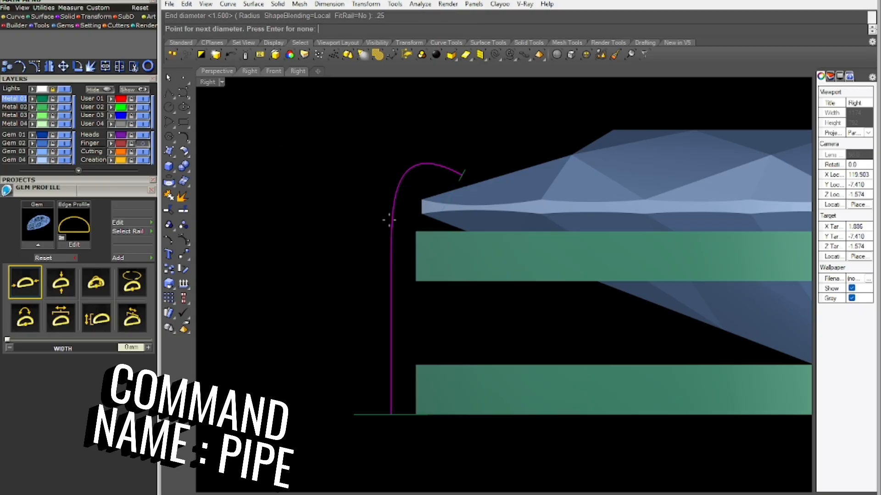
pyautogui.click(422, 210)
pyautogui.write('1.2')
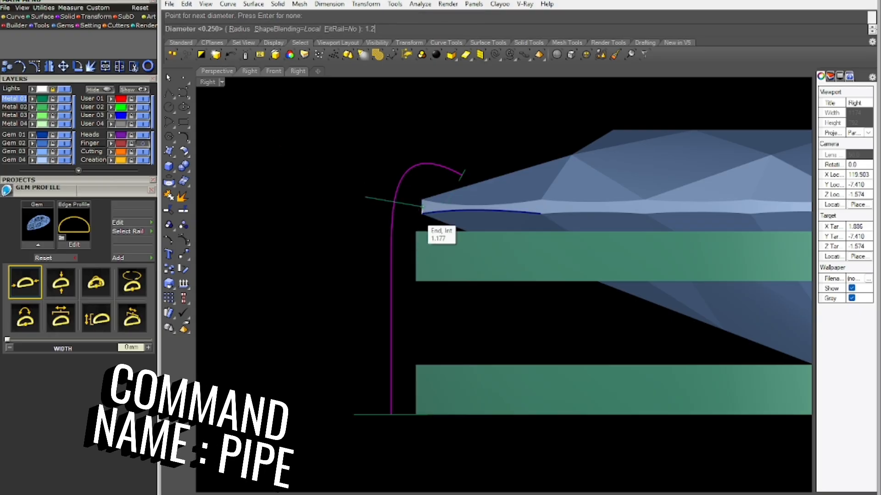
pyautogui.press('Return')
pyautogui.press('Return')
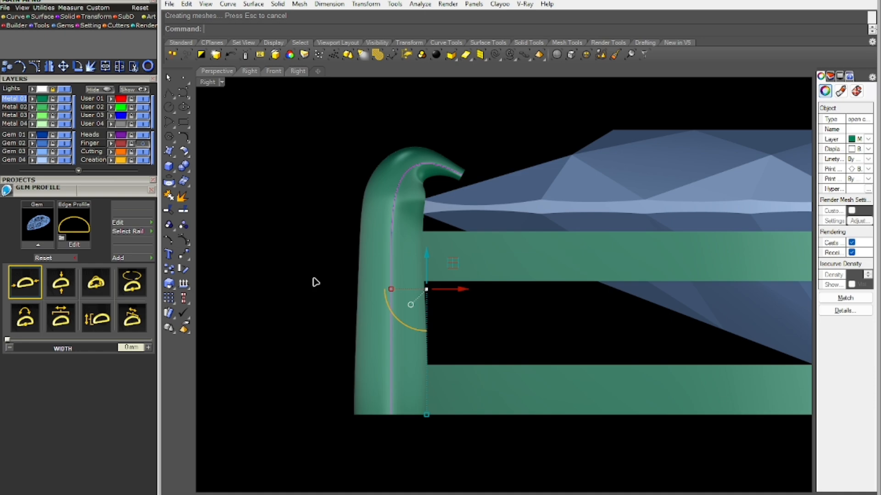
pyautogui.hotkey('ctrl', 'z')
# Pipe the hooked curve with round caps and diameters of 1.25 at the start, 0.25 at the end and 1.25 beside the girdle
pyautogui.press('Return')
pyautogui.click(315, 30)
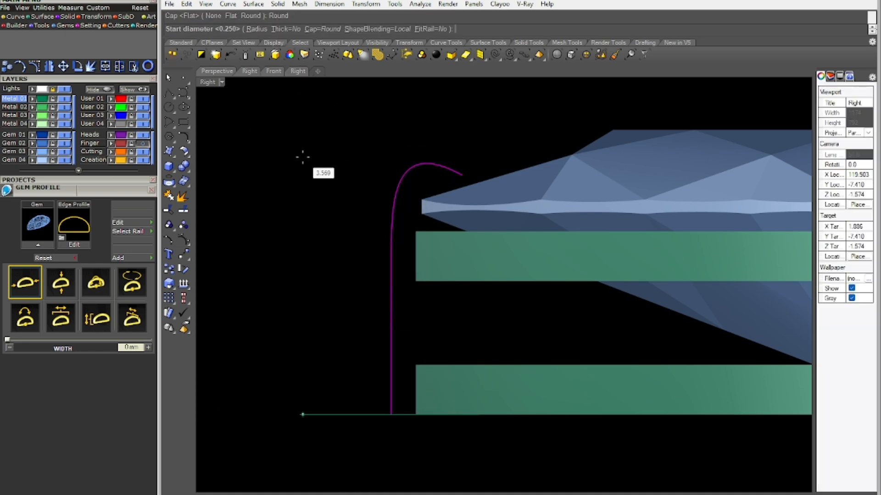
pyautogui.write('1.25')
pyautogui.press('Return')
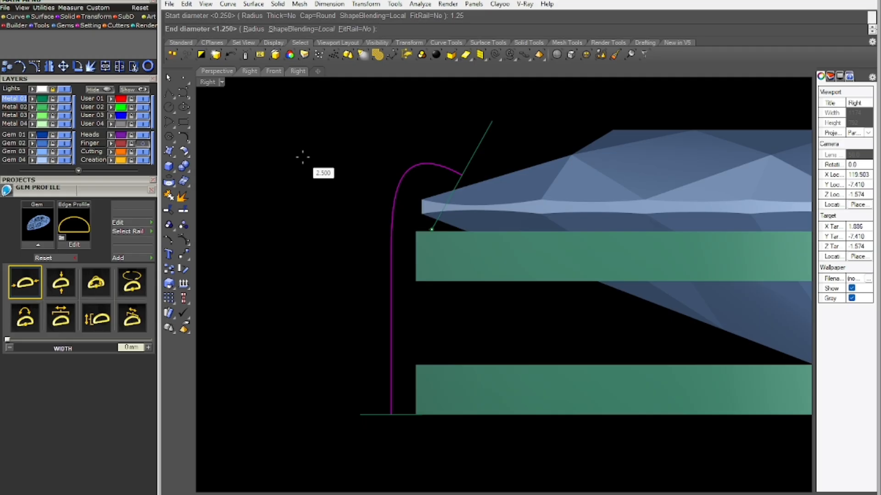
pyautogui.press('Return')
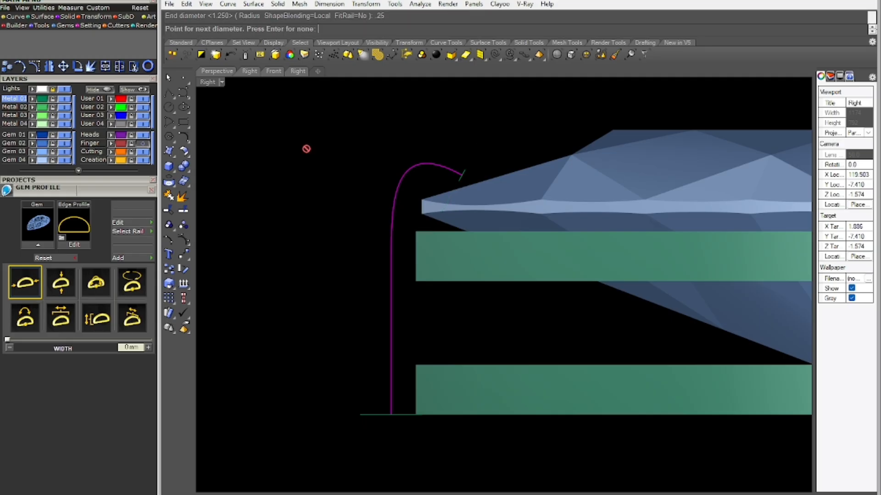
pyautogui.click(417, 211)
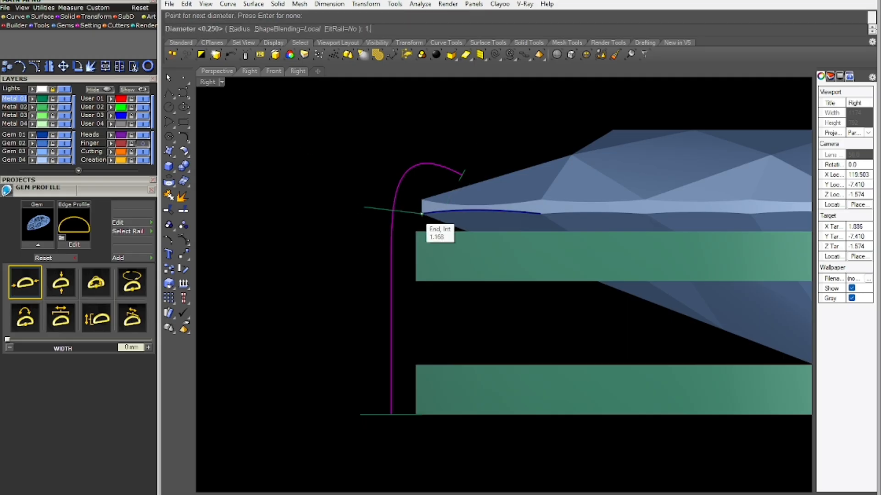
pyautogui.write('25')
pyautogui.press('Return')
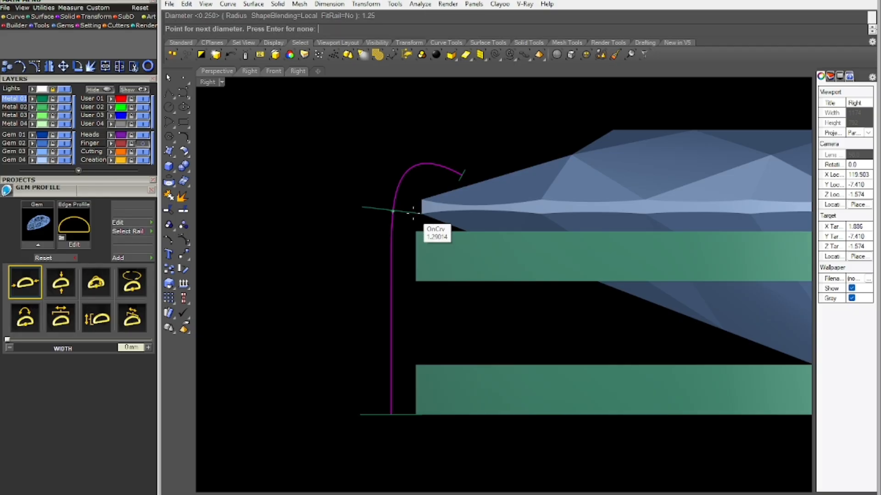
pyautogui.press('Return')
pyautogui.click(298, 315)
pyautogui.moveTo(288, 272); pyautogui.dragTo(275, 254, button='right')
pyautogui.scroll(-2, 314, 250)
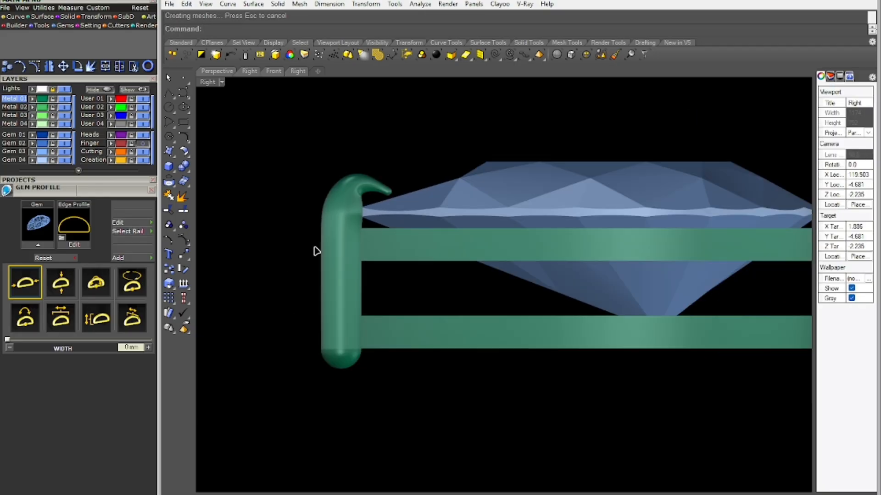
# Nudge the prong vertically to a slightly lower position, with its claw tip close to the gem's crown
pyautogui.click(341, 232)
pyautogui.scroll(3, 351, 279)
pyautogui.click(372, 289)
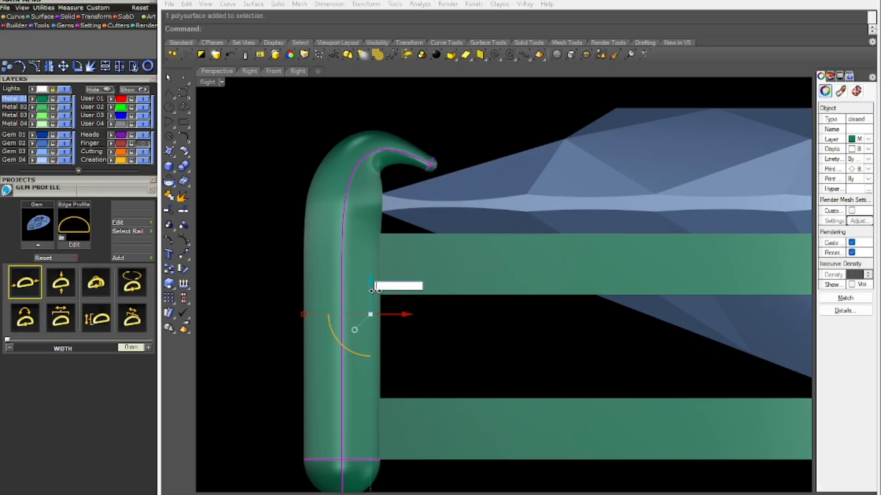
pyautogui.press('Escape')
pyautogui.moveTo(315, 246); pyautogui.dragTo(350, 234, button='right')
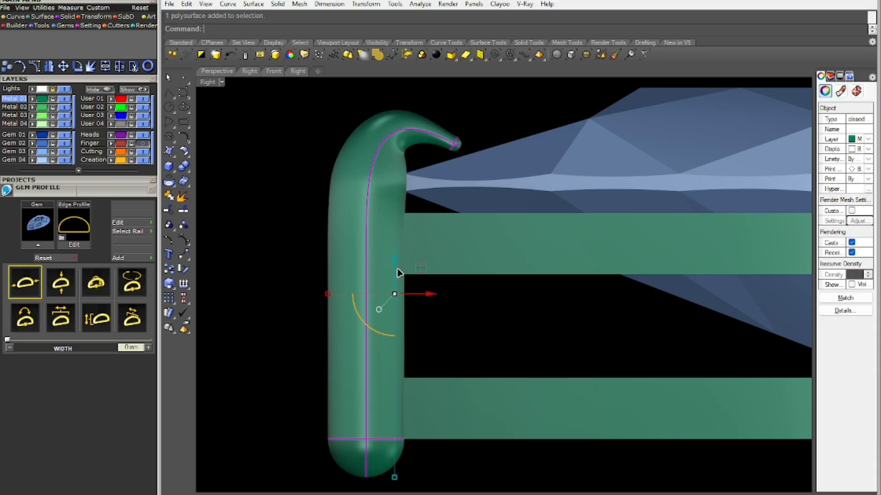
pyautogui.moveTo(393, 261); pyautogui.dragTo(395, 269)
pyautogui.click(279, 299)
pyautogui.scroll(-6, 282, 296)
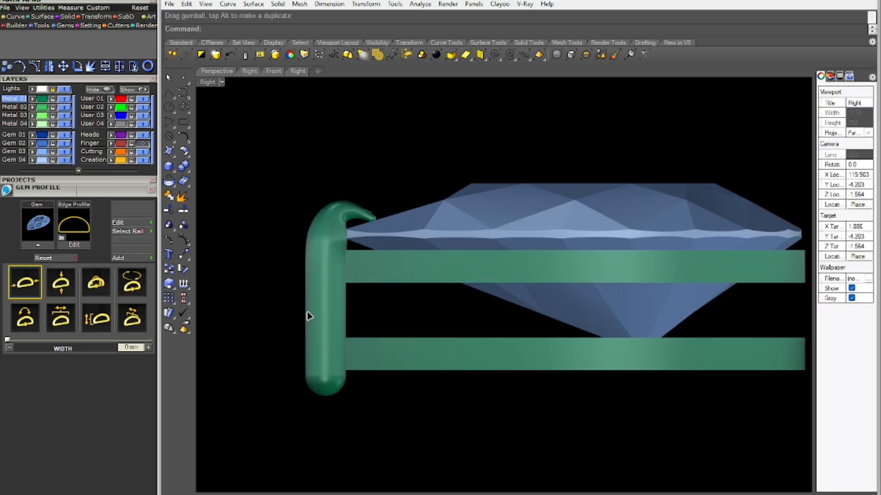
pyautogui.click(309, 315)
pyautogui.scroll(-2, 292, 280)
pyautogui.moveTo(332, 268); pyautogui.dragTo(332, 265)
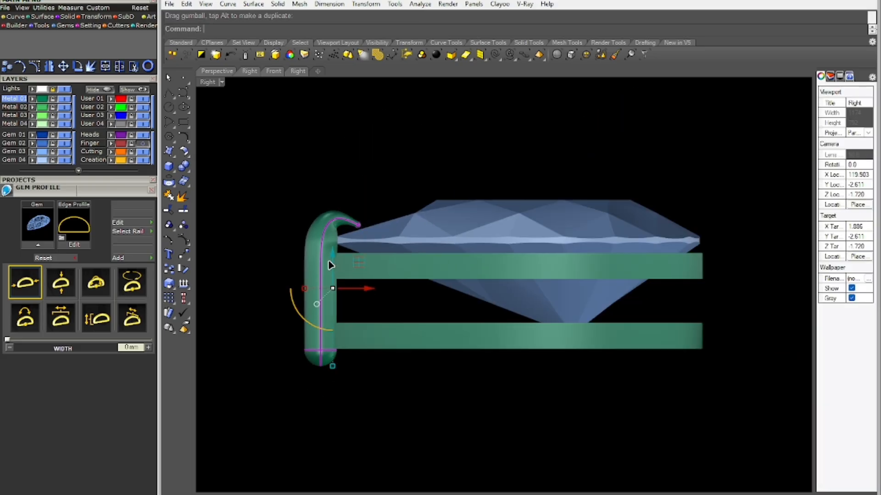
# In the Top view, rotate a copy of the prong about the origin from the pear tip to beyond the upper-right side of the rounded end
pyautogui.scroll(-2, 326, 258)
pyautogui.moveTo(292, 259); pyautogui.dragTo(283, 288, button='right')
pyautogui.write('Top')
pyautogui.press('Return')
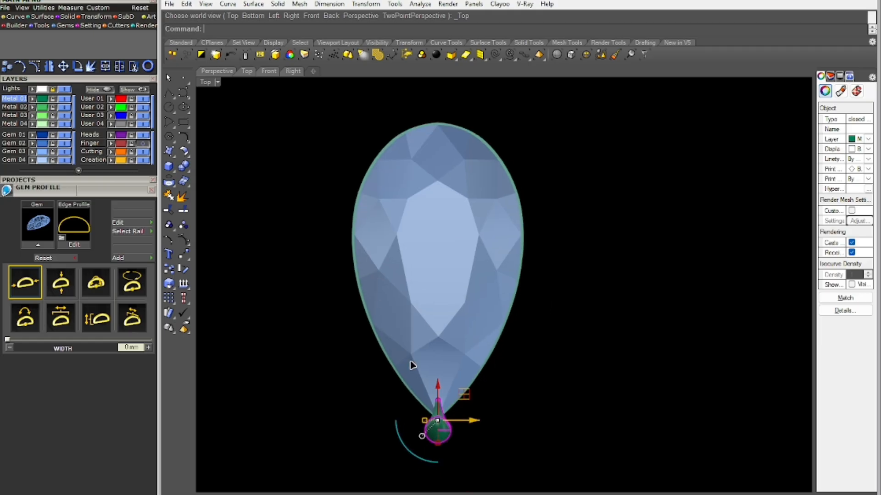
pyautogui.scroll(-2, 409, 329)
pyautogui.moveTo(409, 330); pyautogui.dragTo(393, 358, button='right')
pyautogui.write('RT')
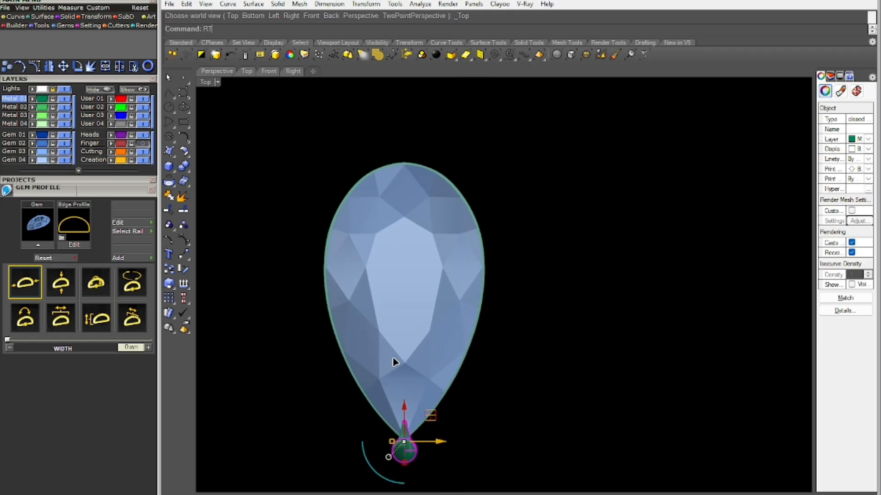
pyautogui.press('Return')
pyautogui.write('0')
pyautogui.press('Return')
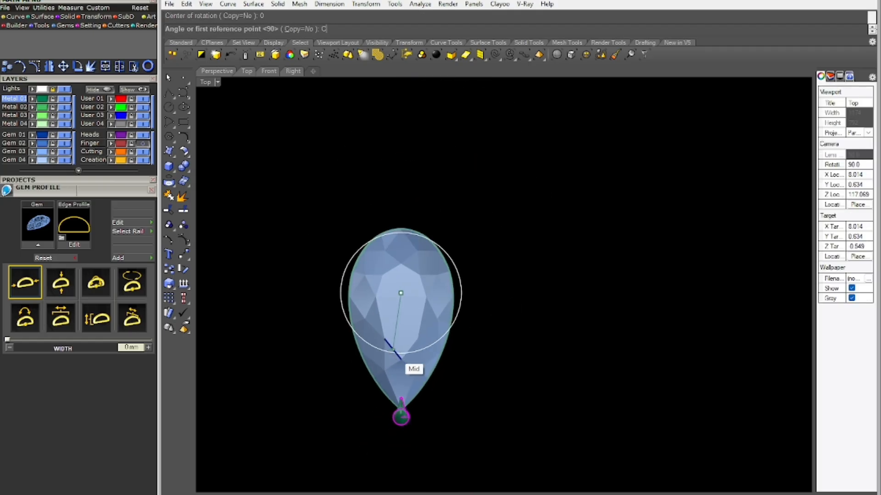
pyautogui.write('C')
pyautogui.press('Return')
pyautogui.click(401, 417)
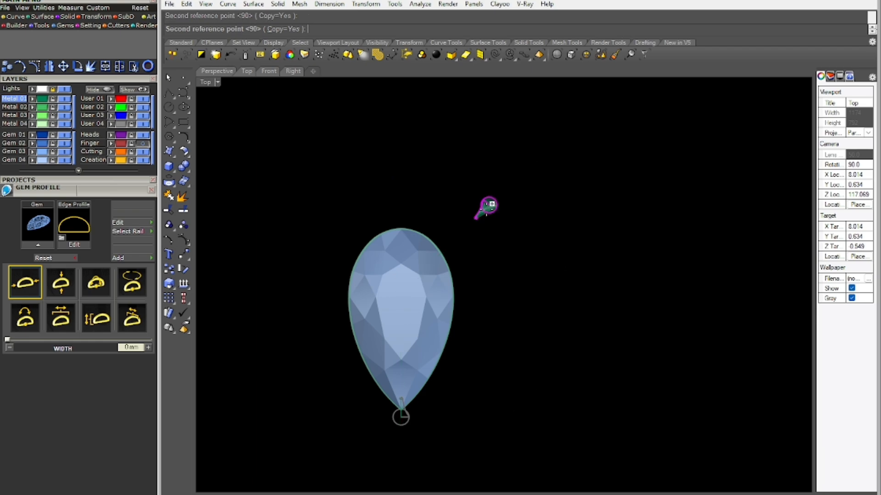
pyautogui.press('Return')
# Move the copied prong inward against the upper-right edge of the gem's rounded end
pyautogui.scroll(6, 495, 213)
pyautogui.click(476, 209)
pyautogui.scroll(4, 454, 221)
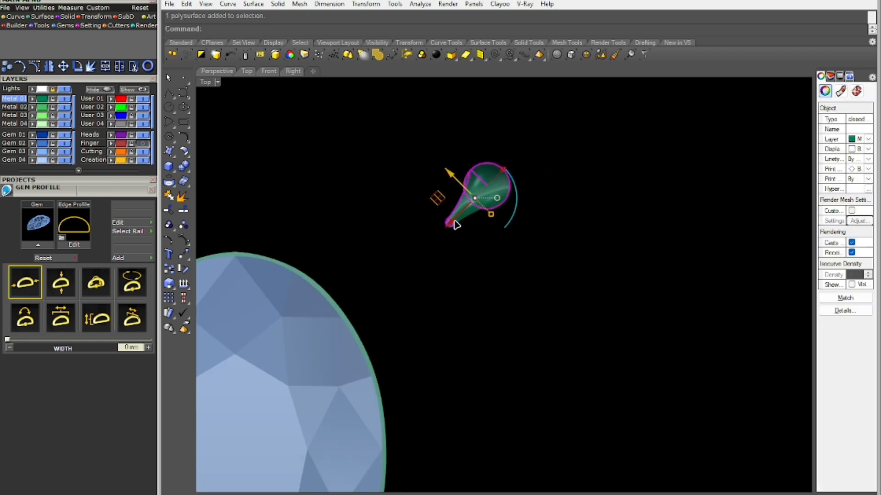
pyautogui.moveTo(455, 225); pyautogui.dragTo(291, 320)
pyautogui.scroll(-4, 492, 310)
pyautogui.moveTo(478, 331); pyautogui.dragTo(456, 379, button='right')
# In the Perspective view, nudge the copied prong slightly upward at the gem's rounded end
pyautogui.press('F4')
pyautogui.click(497, 426)
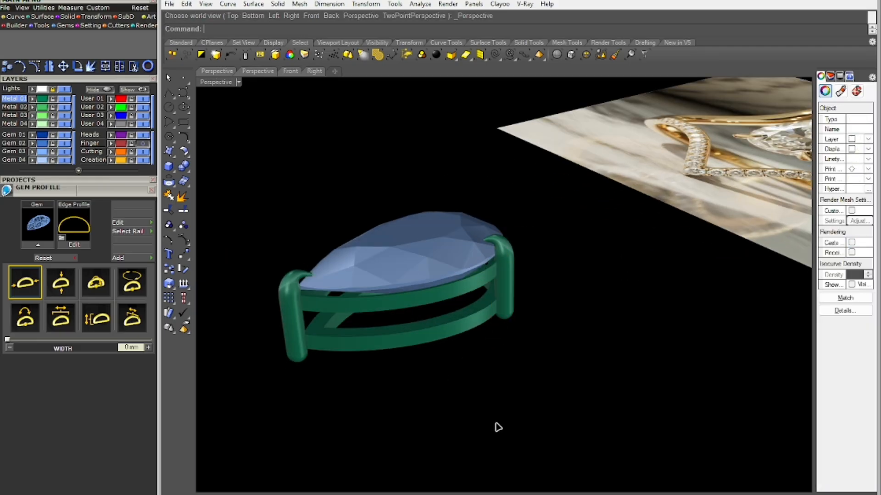
pyautogui.scroll(6, 499, 277)
pyautogui.moveTo(499, 277); pyautogui.dragTo(494, 251, button='right')
pyautogui.click(498, 270)
pyautogui.scroll(3, 497, 274)
pyautogui.moveTo(493, 300); pyautogui.dragTo(490, 288)
pyautogui.click(605, 279)
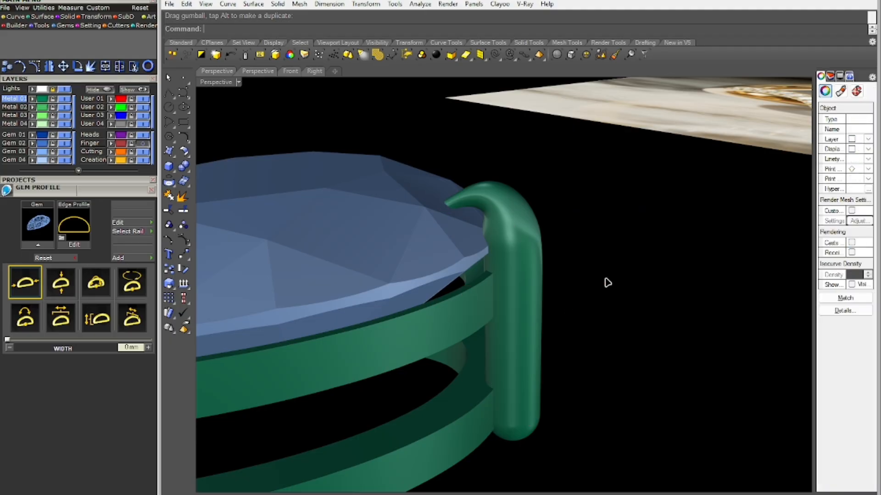
# In the Top view, mirror the prong across the gem's lengthwise axis to the opposite side of the rounded end
pyautogui.scroll(-7, 541, 218)
pyautogui.click(536, 238)
pyautogui.moveTo(536, 239); pyautogui.dragTo(568, 316, button='right')
pyautogui.press('F1')
pyautogui.write('mi')
pyautogui.press('Return')
pyautogui.click(334, 203)
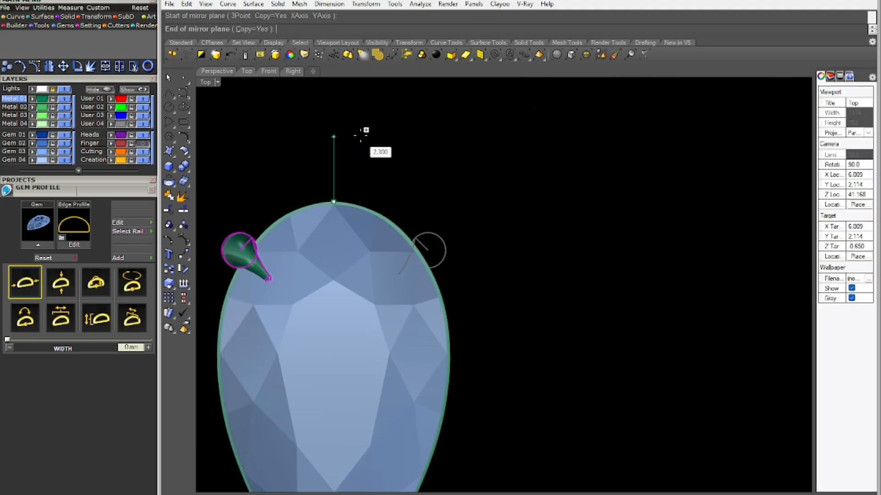
pyautogui.click(364, 131)
pyautogui.scroll(-4, 505, 175)
pyautogui.moveTo(442, 208); pyautogui.dragTo(441, 202, button='right')
pyautogui.scroll(2, 402, 283)
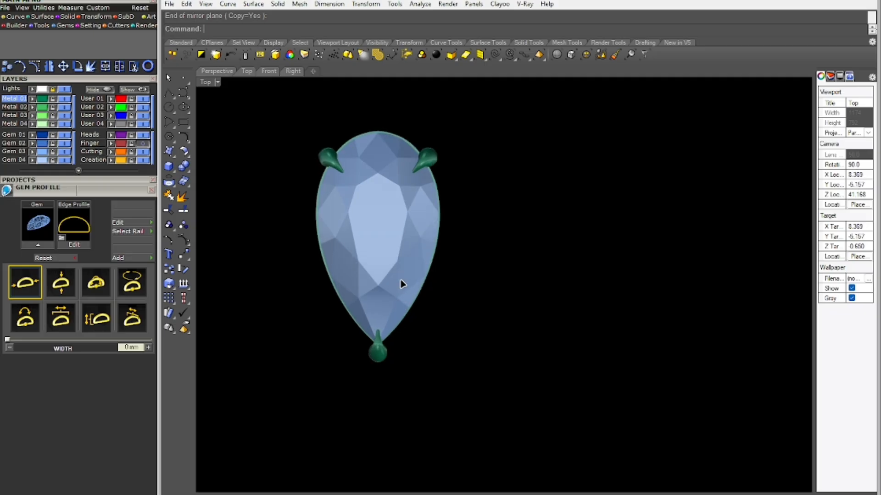
# Select all leftover curves and delete them
pyautogui.write('P')
pyautogui.press('Return')
pyautogui.moveTo(402, 284); pyautogui.dragTo(326, 308, button='right')
pyautogui.write('SC')
pyautogui.press('Return')
pyautogui.press('Delete')
# In the Front view, draw a horizontal line along the lower rail's underside and auto-align it by its vertical center
pyautogui.write('F')
pyautogui.press('Return')
pyautogui.scroll(2, 379, 305)
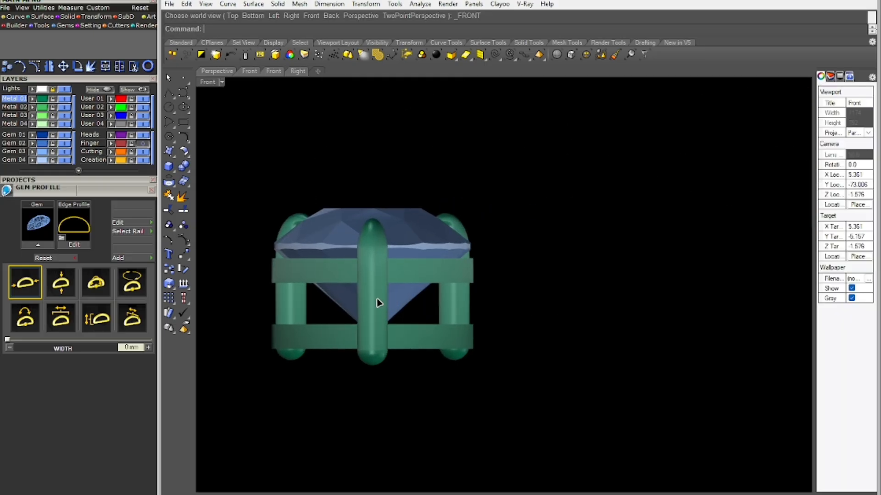
pyautogui.moveTo(380, 305); pyautogui.dragTo(442, 325, button='right')
pyautogui.write('L')
pyautogui.press('Return')
pyautogui.click(333, 363)
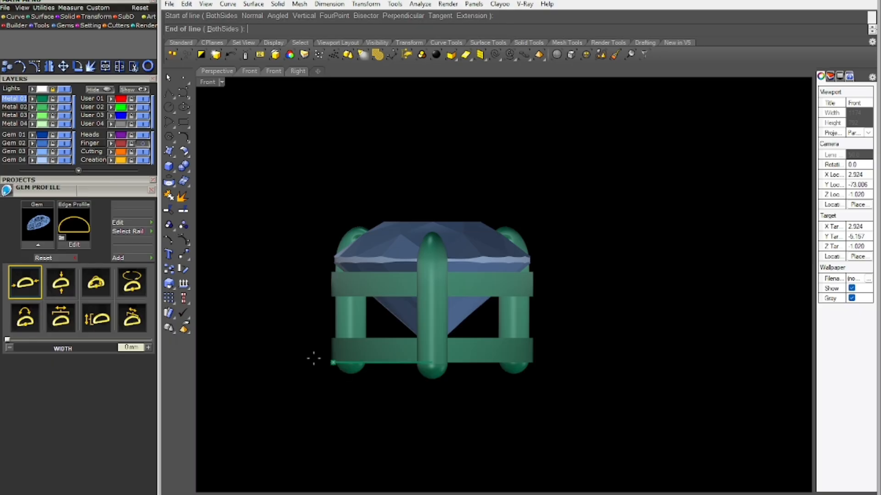
pyautogui.click(710, 363)
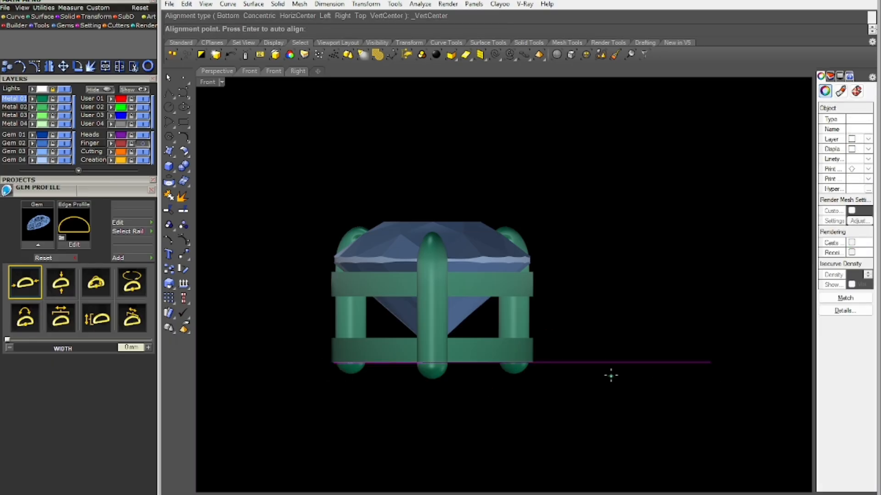
pyautogui.press('Return')
# Extrude the line to both sides into a flat surface extending past the whole setting
pyautogui.moveTo(608, 378); pyautogui.dragTo(499, 344, button='right')
pyautogui.write('P')
pyautogui.press('Return')
pyautogui.write('ext')
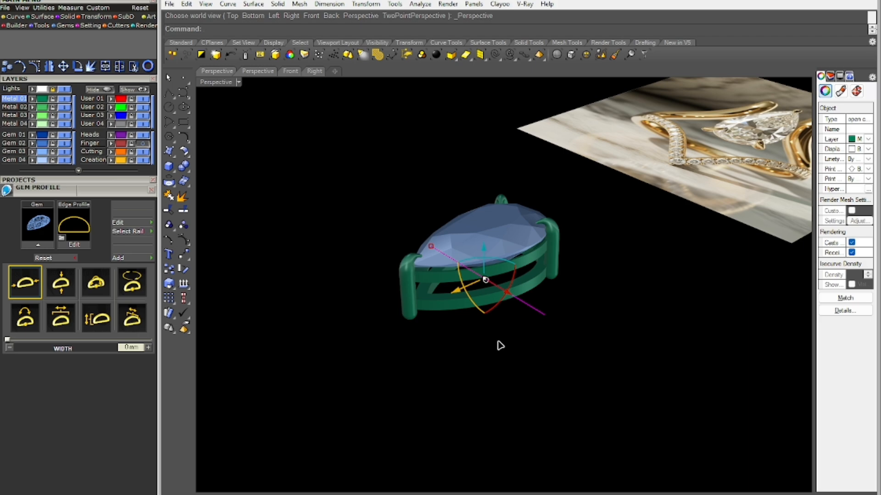
pyautogui.press('Return')
pyautogui.write('B')
pyautogui.press('Return')
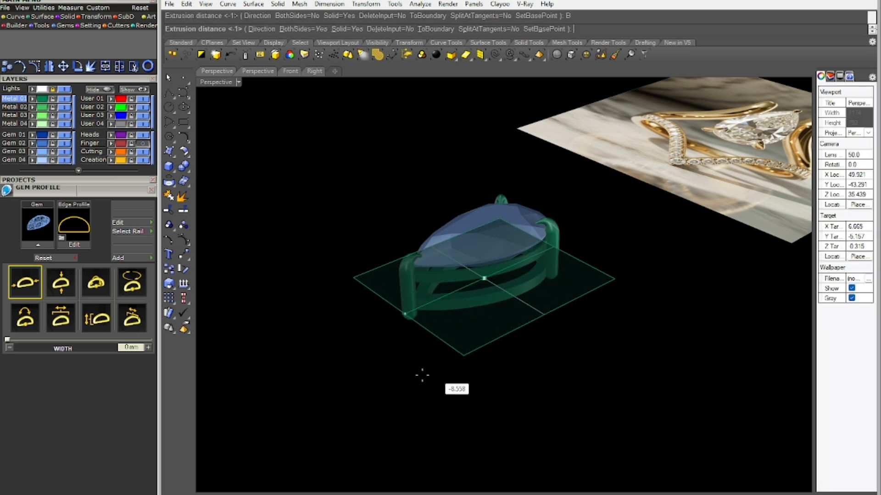
pyautogui.click(381, 383)
pyautogui.click(417, 357)
# Extrude the flat surface downward into a deep solid block beneath the setting
pyautogui.moveTo(486, 406); pyautogui.dragTo(450, 393, button='right')
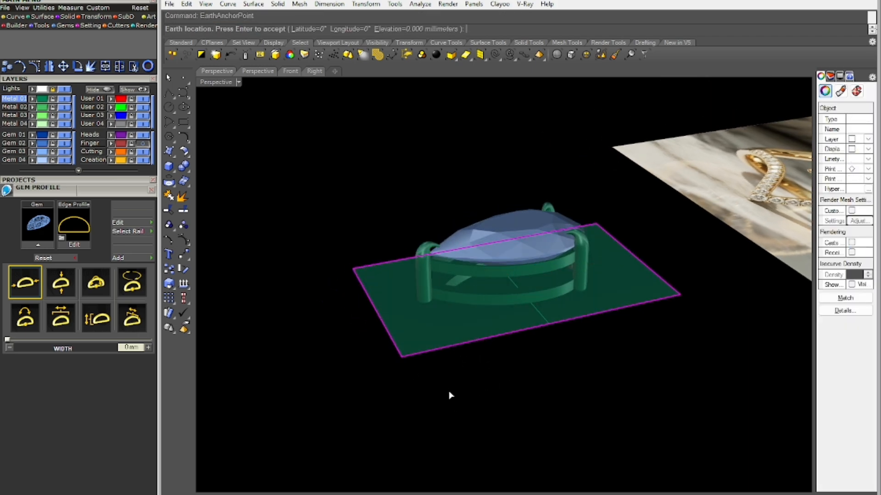
pyautogui.moveTo(446, 331); pyautogui.dragTo(414, 299, button='right')
pyautogui.write('ext')
pyautogui.press('Return')
pyautogui.click(466, 405)
pyautogui.click(329, 274)
pyautogui.scroll(4, 428, 300)
# Subtract the block from the three prongs with Boolean Difference so they end flush with the lower rail's underside
pyautogui.click(431, 301)
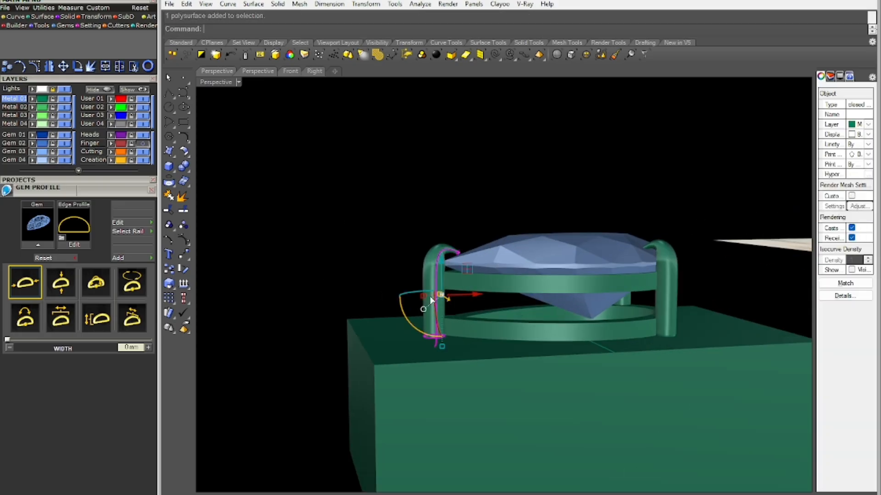
pyautogui.keyDown('shift'); pyautogui.click(669, 306); pyautogui.keyUp('shift')
pyautogui.scroll(7, 613, 223)
pyautogui.moveTo(613, 224); pyautogui.dragTo(516, 265, button='right')
pyautogui.scroll(-6, 516, 265)
pyautogui.scroll(5, 788, 324)
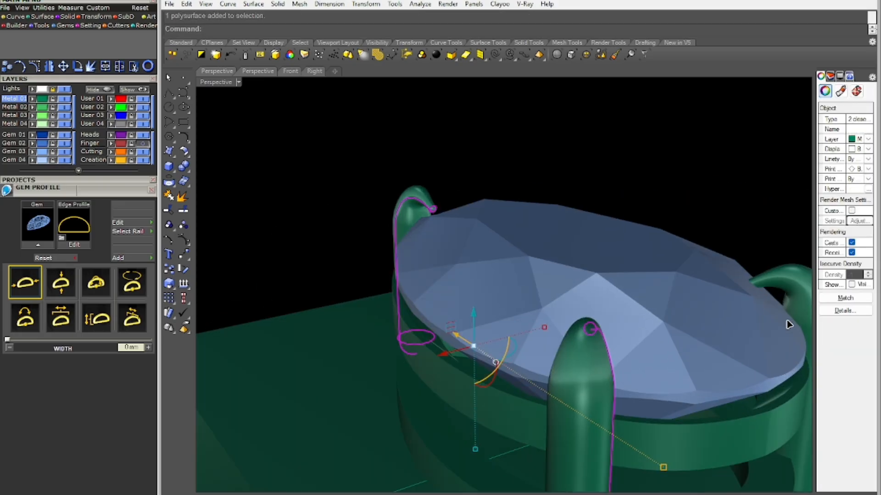
pyautogui.keyDown('shift'); pyautogui.click(784, 281); pyautogui.keyUp('shift')
pyautogui.scroll(-6, 649, 211)
pyautogui.moveTo(573, 296); pyautogui.dragTo(615, 301, button='right')
pyautogui.click(451, 54)
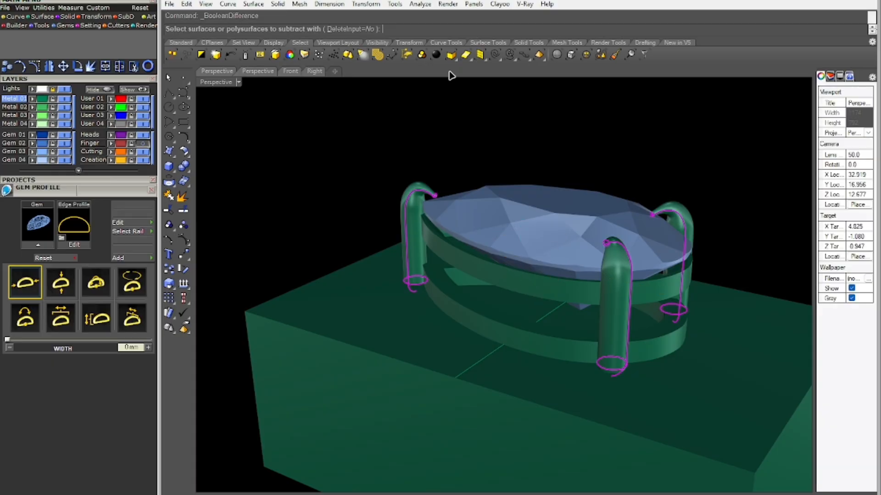
pyautogui.click(311, 377)
pyautogui.press('Return')
pyautogui.moveTo(307, 370); pyautogui.dragTo(282, 243, button='right')
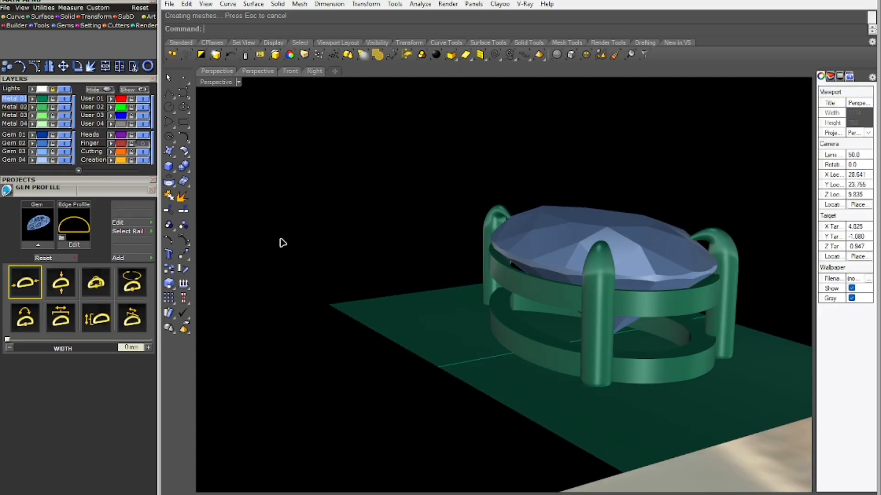
# Delete the flat cutting surface and its construction line beneath the setting
pyautogui.moveTo(357, 462); pyautogui.dragTo(358, 462)
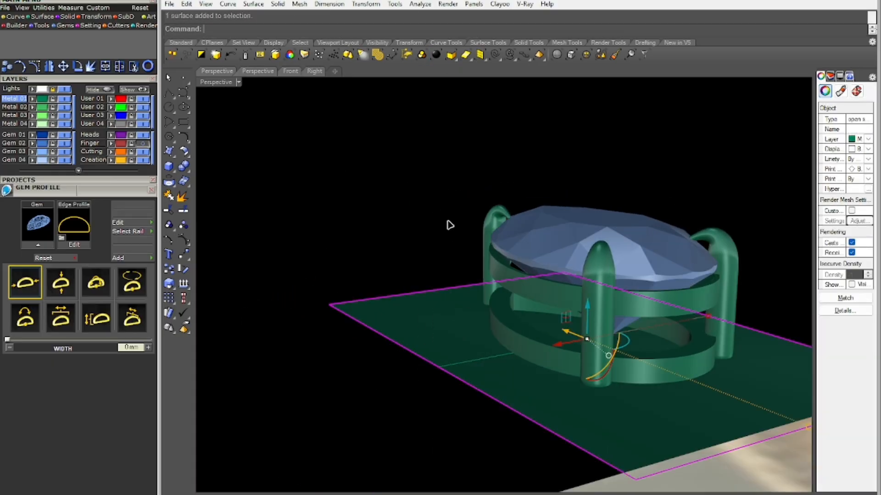
pyautogui.keyDown('shift'); pyautogui.moveTo(449, 225); pyautogui.dragTo(368, 467); pyautogui.keyUp('shift')
pyautogui.write('ELETE')
pyautogui.press('Return')
pyautogui.scroll(-3, 405, 373)
pyautogui.moveTo(405, 374); pyautogui.dragTo(456, 275, button='right')
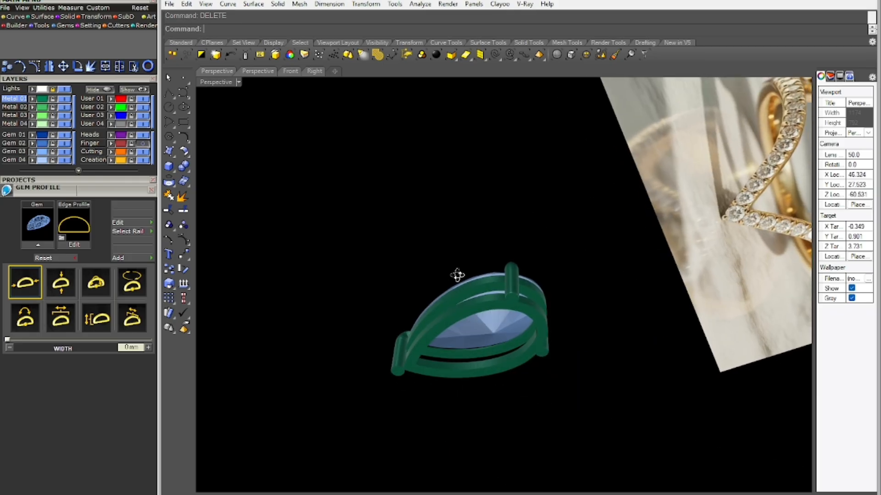
# Try to fillet the lower rail's edges and the prongs' bottom edges together with a 0.25 radius
pyautogui.scroll(6, 472, 291)
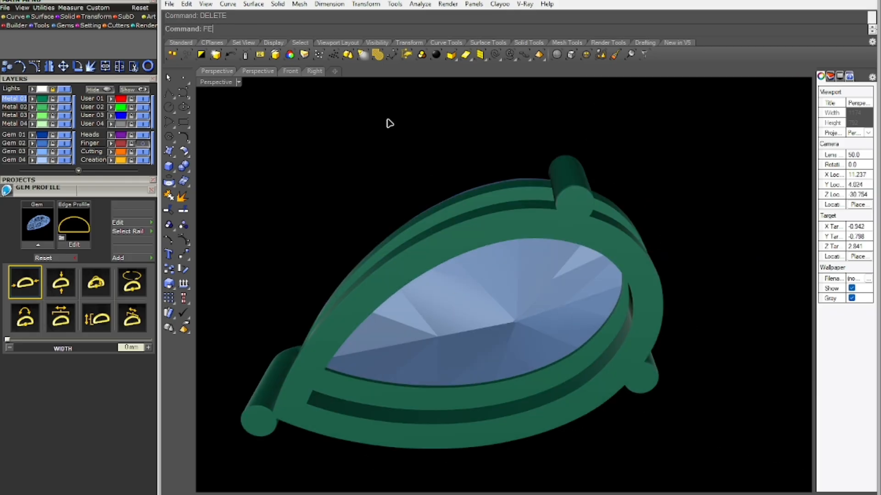
pyautogui.write('FE')
pyautogui.press('Return')
pyautogui.click(444, 232)
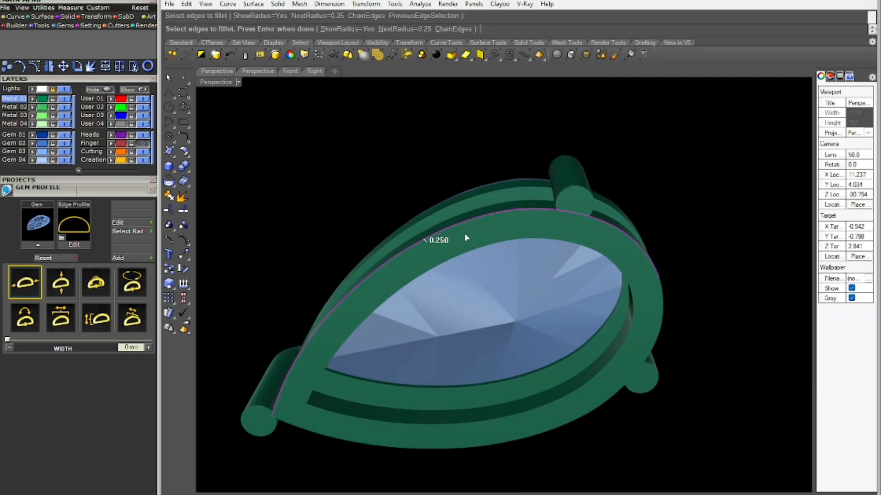
pyautogui.click(666, 315)
pyautogui.scroll(5, 660, 292)
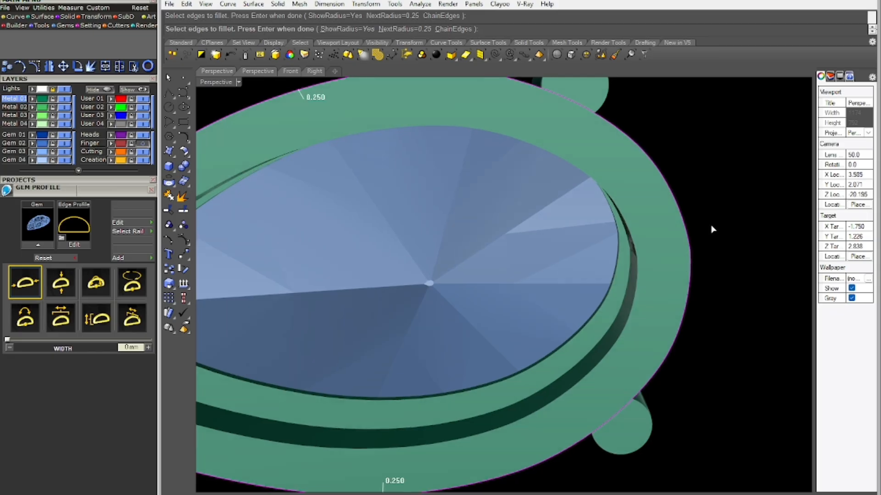
pyautogui.click(683, 266)
pyautogui.scroll(-4, 684, 266)
pyautogui.moveTo(683, 265); pyautogui.dragTo(664, 315, button='right')
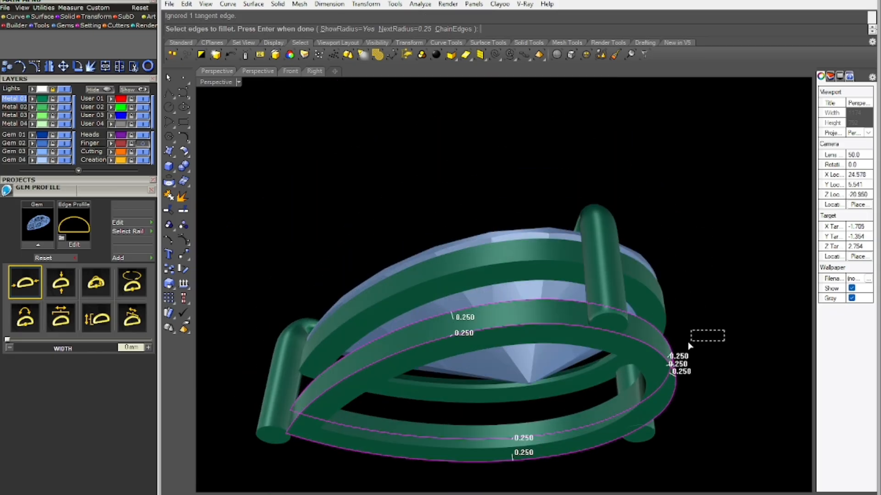
pyautogui.moveTo(659, 352); pyautogui.dragTo(620, 156, button='right')
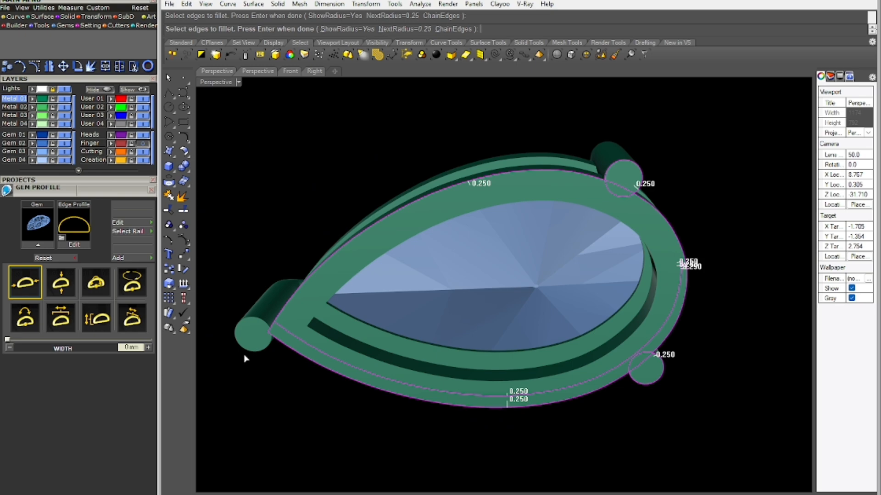
pyautogui.press('Return')
pyautogui.press('Return')
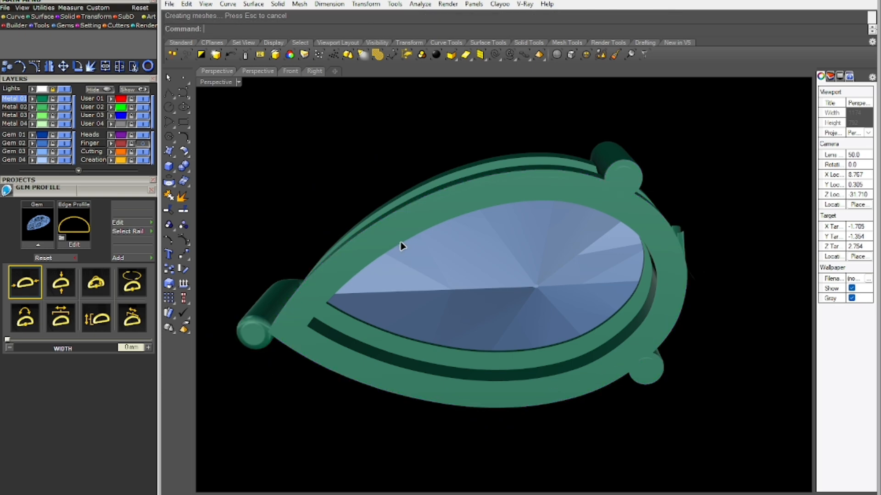
pyautogui.scroll(-3, 408, 241)
pyautogui.moveTo(412, 233); pyautogui.dragTo(500, 342, button='right')
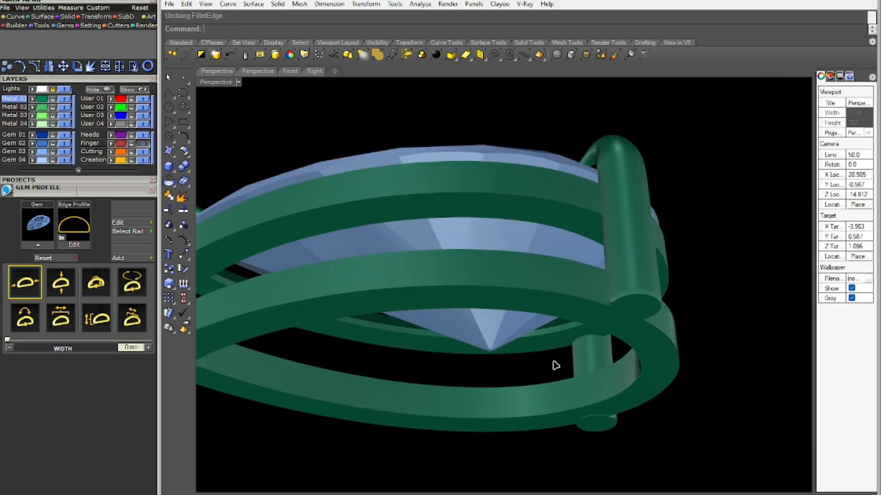
# Fillet the bottom edge of one prong at the gem's rounded end with a 0.25 radius
pyautogui.scroll(-4, 555, 365)
pyautogui.moveTo(556, 335); pyautogui.dragTo(616, 276, button='right')
pyautogui.click(594, 262)
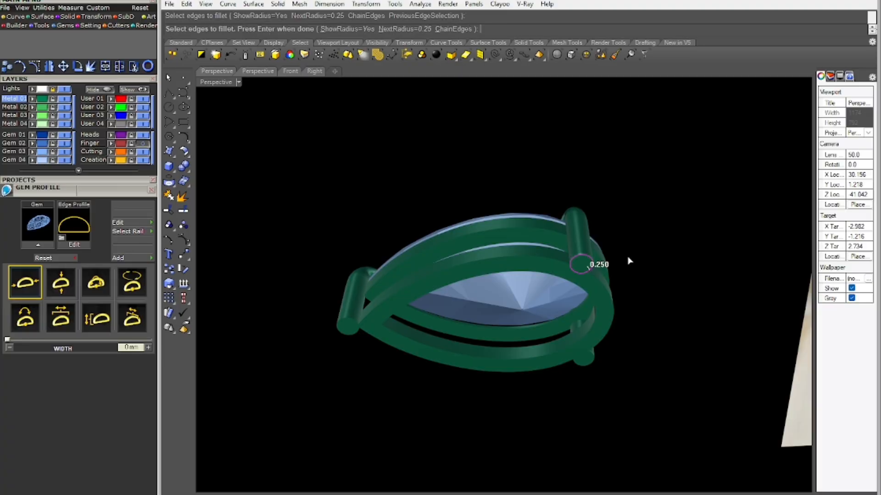
pyautogui.press('Return')
pyautogui.press('Return')
pyautogui.press('Return')
pyautogui.scroll(6, 607, 257)
pyautogui.scroll(3, 429, 269)
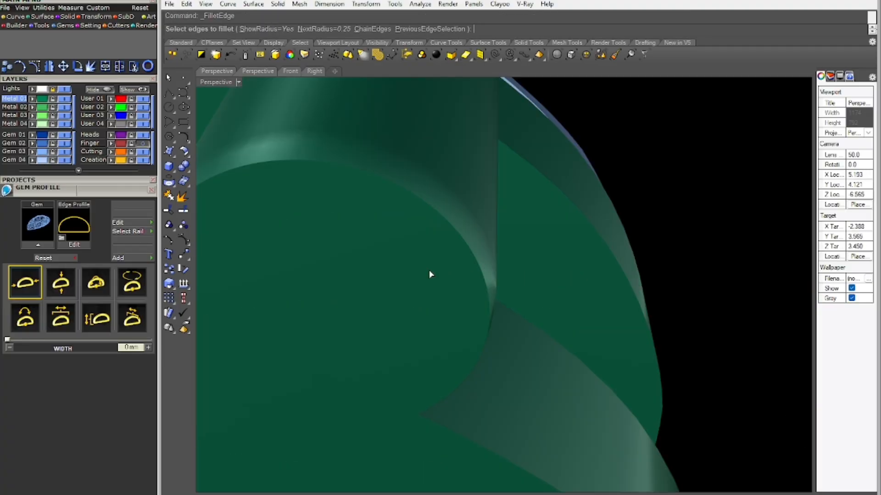
pyautogui.scroll(-5, 429, 269)
pyautogui.scroll(-5, 545, 324)
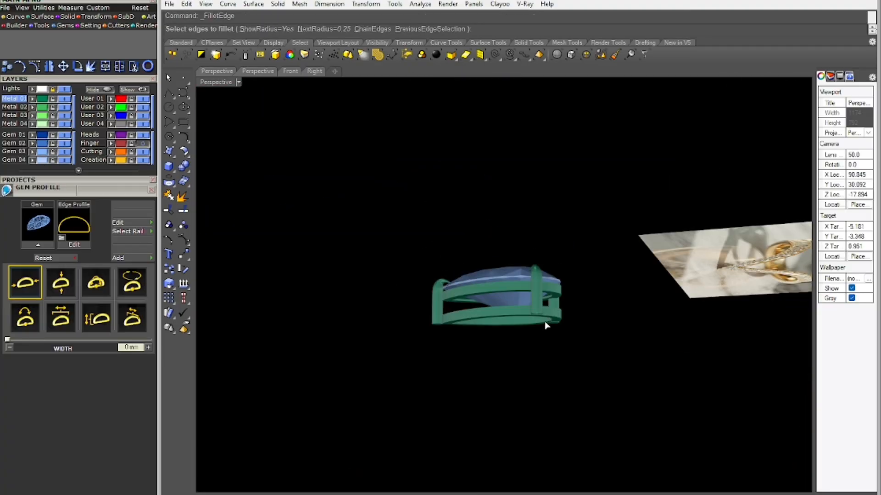
pyautogui.hotkey('ctrl', 'F2')
pyautogui.moveTo(663, 372); pyautogui.dragTo(674, 379)
pyautogui.scroll(10, 558, 332)
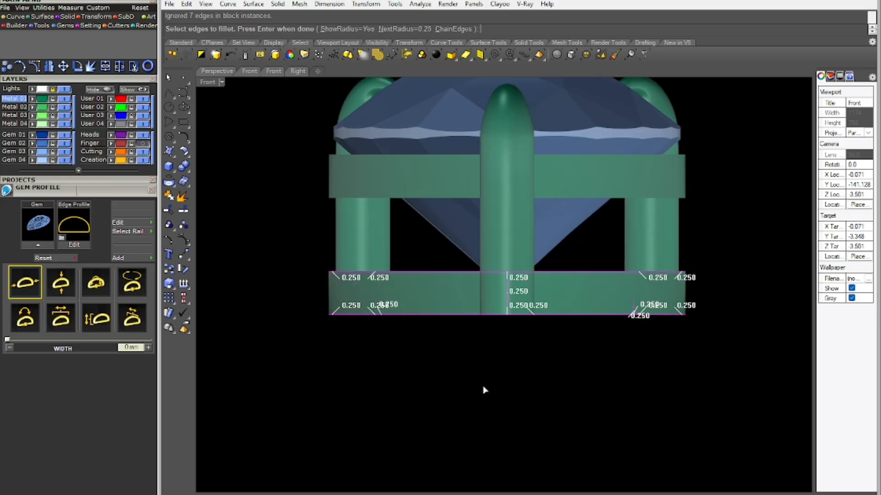
pyautogui.press('Escape')
pyautogui.moveTo(291, 298); pyautogui.dragTo(678, 422)
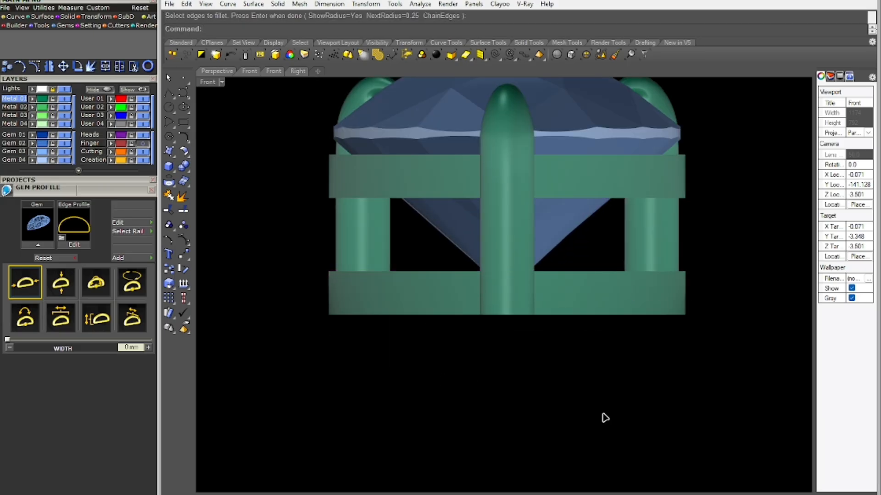
# In the Front view, try a 0.25 radius fillet on all bottom edges of the setting, and undo it
pyautogui.press('Return')
pyautogui.moveTo(300, 299); pyautogui.dragTo(741, 411)
pyautogui.press('Return')
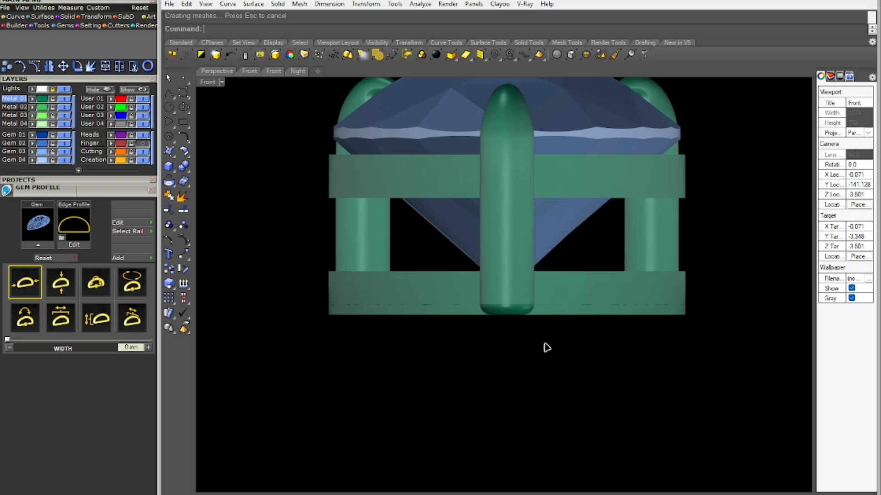
pyautogui.scroll(4, 548, 328)
pyautogui.hotkey('ctrl', 'z')
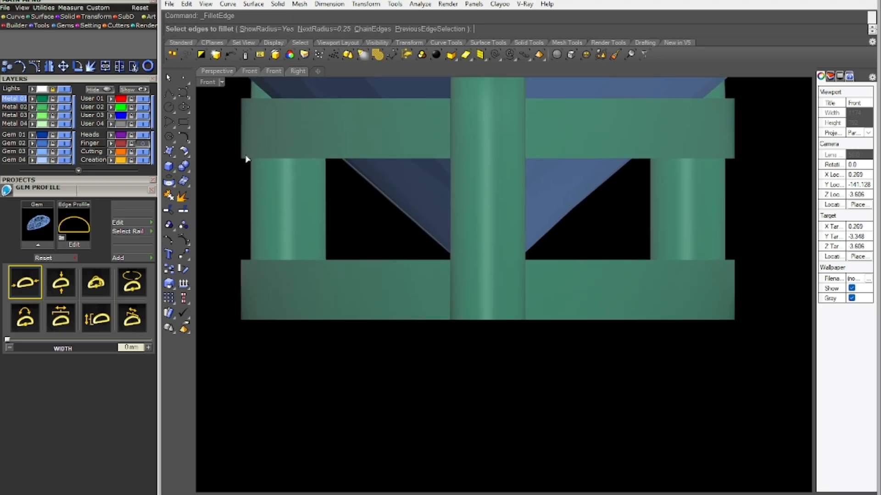
# Set the fillet radius to 0.2 and try to fillet all bottom edges of the lower rail and prongs
pyautogui.click(324, 29)
pyautogui.write('.2')
pyautogui.press('Return')
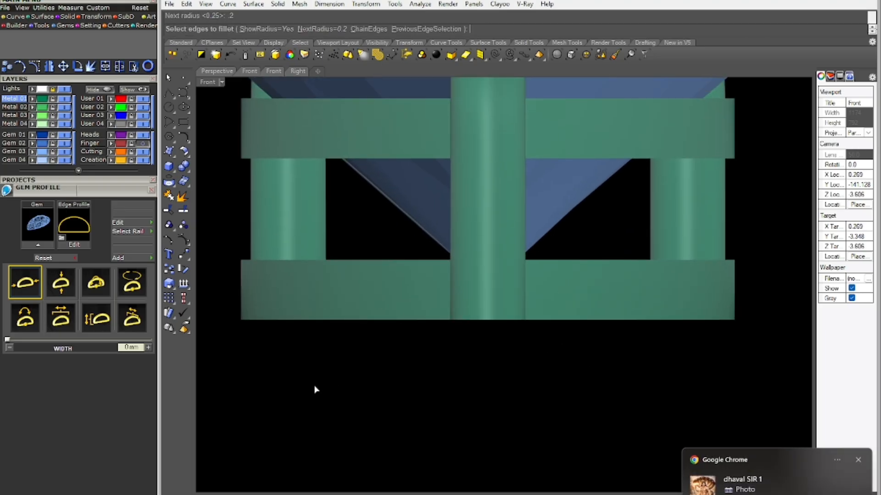
pyautogui.moveTo(230, 308); pyautogui.dragTo(767, 419)
pyautogui.press('Return')
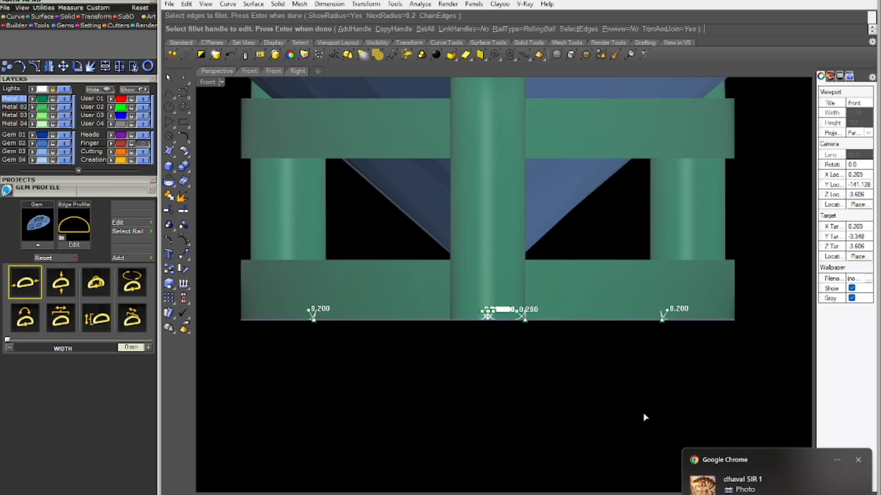
pyautogui.press('Return')
pyautogui.moveTo(543, 382); pyautogui.dragTo(482, 348, button='right')
pyautogui.press('Return')
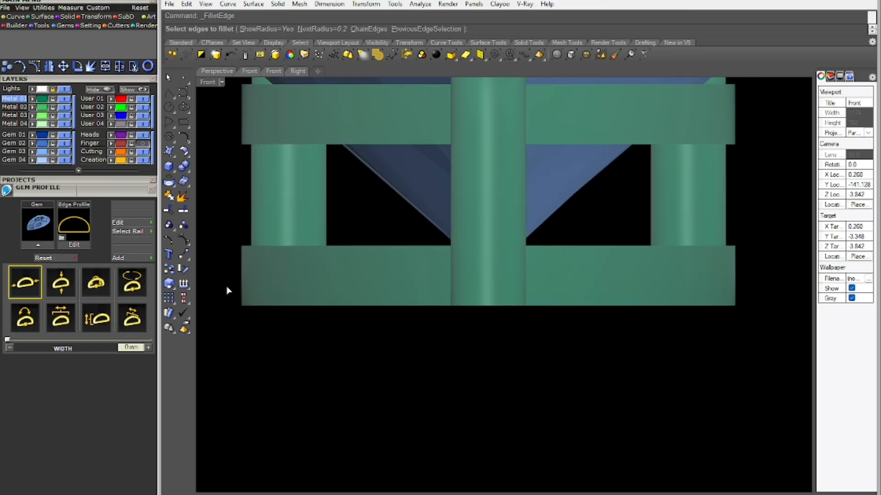
pyautogui.moveTo(220, 284); pyautogui.dragTo(769, 385)
pyautogui.press('Escape')
# Select the gem with its rails and prongs, and rotate them 180 degrees in the Top view
pyautogui.moveTo(619, 324); pyautogui.dragTo(480, 313, button='right')
pyautogui.hotkey('ctrl', 'F4')
pyautogui.scroll(7, 481, 312)
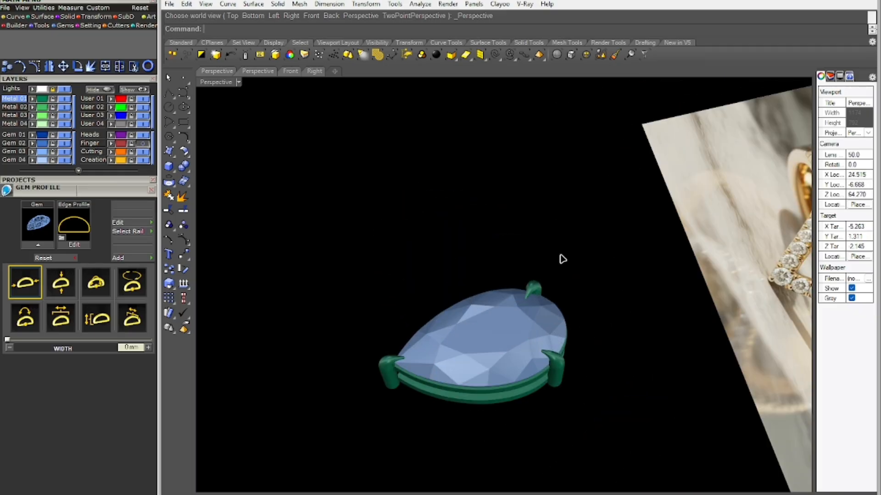
pyautogui.moveTo(560, 254); pyautogui.dragTo(351, 480)
pyautogui.scroll(4, 450, 385)
pyautogui.moveTo(447, 383); pyautogui.dragTo(367, 366, button='right')
pyautogui.moveTo(438, 419); pyautogui.dragTo(513, 291, button='right')
pyautogui.click(404, 393)
pyautogui.scroll(-6, 404, 392)
pyautogui.click(448, 398)
pyautogui.moveTo(448, 398); pyautogui.dragTo(465, 430, button='right')
pyautogui.hotkey('ctrl', 'F1')
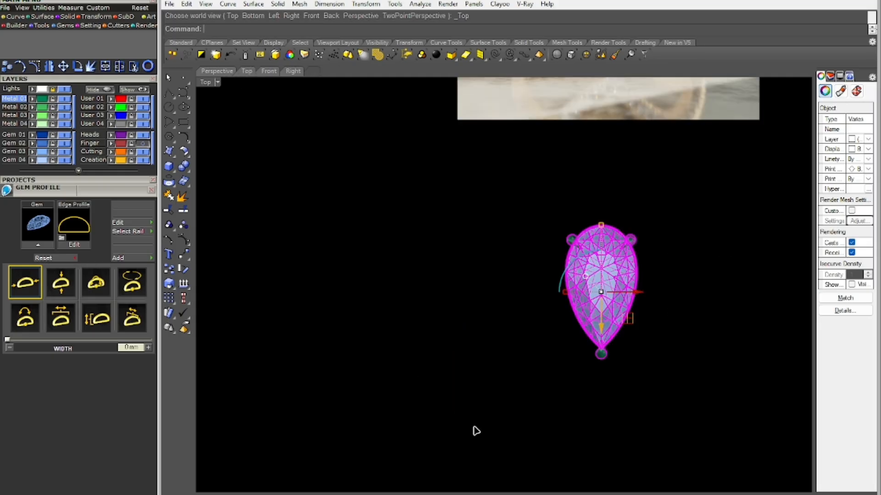
pyautogui.moveTo(532, 345); pyautogui.dragTo(421, 356, button='right')
pyautogui.scroll(6, 491, 324)
pyautogui.click(455, 261)
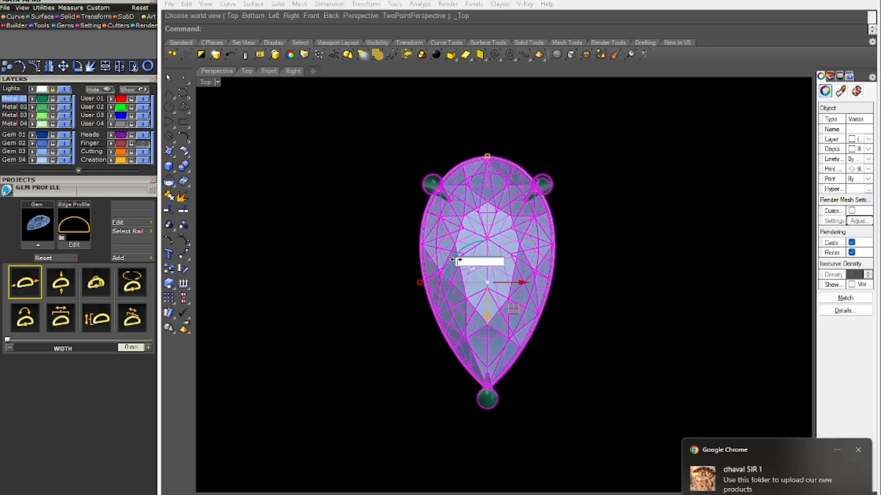
pyautogui.write('180')
pyautogui.press('Return')
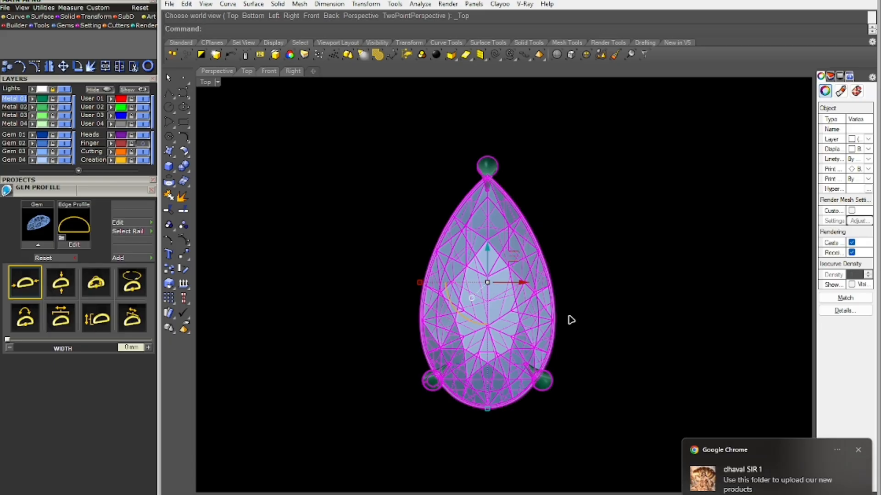
# Show all hidden objects in the Top view to bring the reference photo back beside the gem setting
pyautogui.moveTo(571, 320); pyautogui.dragTo(494, 312, button='right')
pyautogui.write('Sd')
pyautogui.press('Return')
pyautogui.scroll(-6, 537, 298)
pyautogui.click(505, 300)
pyautogui.scroll(-8, 504, 271)
pyautogui.scroll(3, 470, 204)
pyautogui.moveTo(472, 194); pyautogui.dragTo(474, 216, button='right')
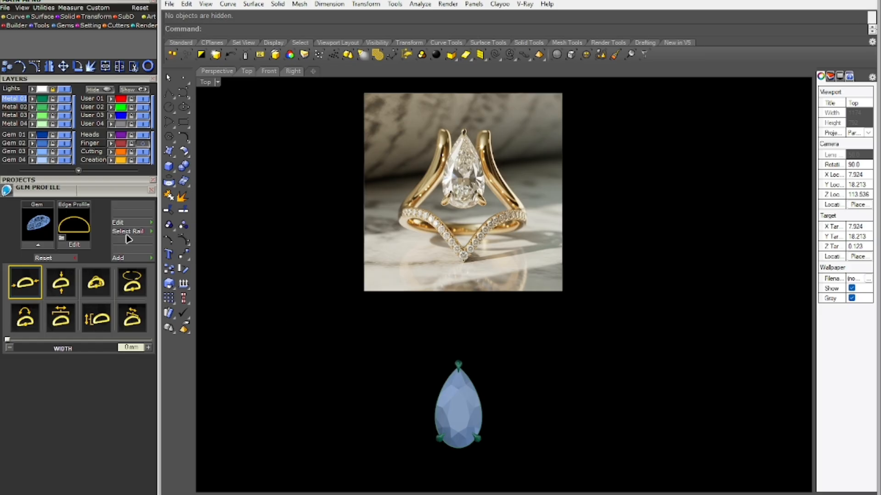
# Turn on the Finger layer and delete the longer of its two curves
pyautogui.moveTo(472, 319); pyautogui.dragTo(432, 264, button='right')
pyautogui.moveTo(450, 337); pyautogui.dragTo(384, 423)
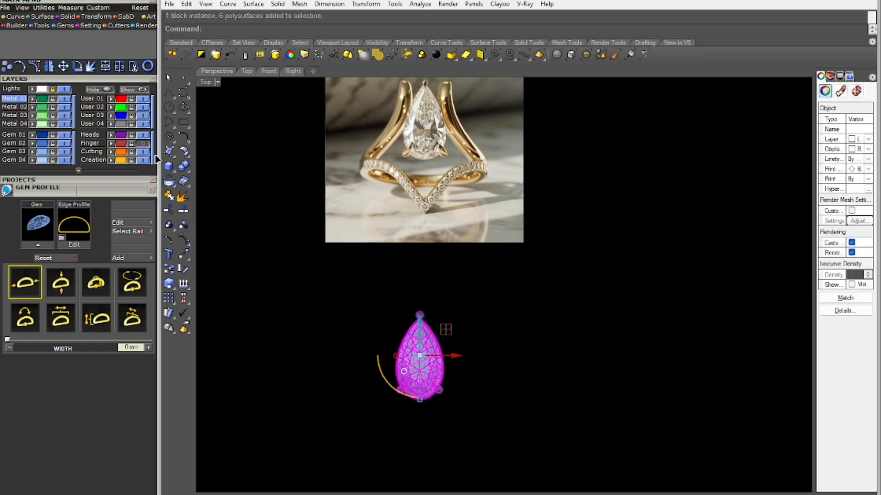
pyautogui.click(144, 143)
pyautogui.click(352, 310)
pyautogui.moveTo(469, 448); pyautogui.dragTo(505, 399, button='right')
pyautogui.scroll(4, 487, 413)
pyautogui.click(459, 391)
pyautogui.scroll(-4, 505, 399)
pyautogui.moveTo(415, 372); pyautogui.dragTo(413, 400, button='right')
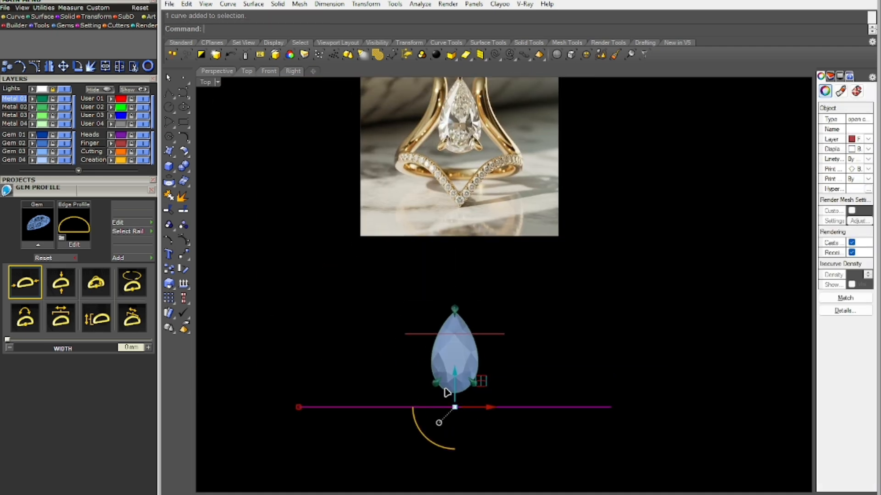
pyautogui.press('Delete')
# Align the gem with its rails and prongs to point 0 in the Top view, against the finger curve
pyautogui.scroll(-2, 515, 373)
pyautogui.moveTo(475, 378); pyautogui.dragTo(452, 417, button='right')
pyautogui.click(449, 406)
pyautogui.scroll(4, 456, 395)
pyautogui.press('Return')
pyautogui.press('Return')
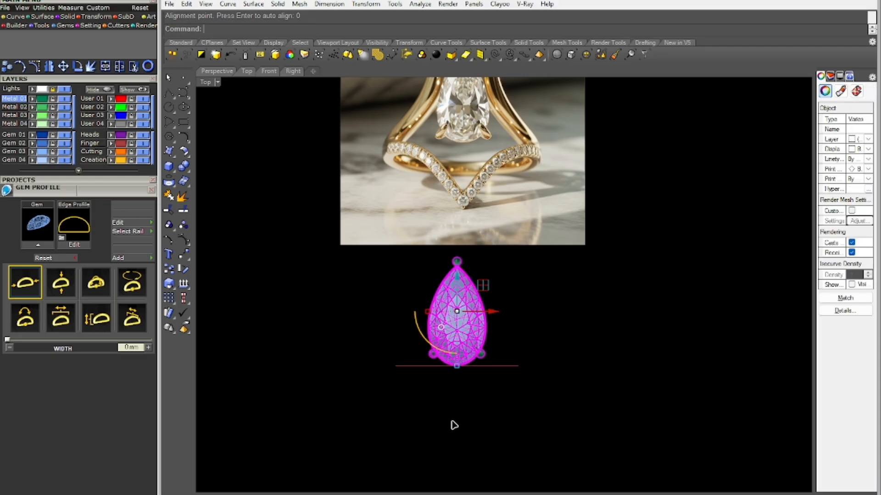
pyautogui.moveTo(473, 369); pyautogui.dragTo(487, 415, button='right')
# Align the bottom of the gem setting with the top of the finger circle in the Front view, and raise it slightly
pyautogui.hotkey('ctrl', 'F2')
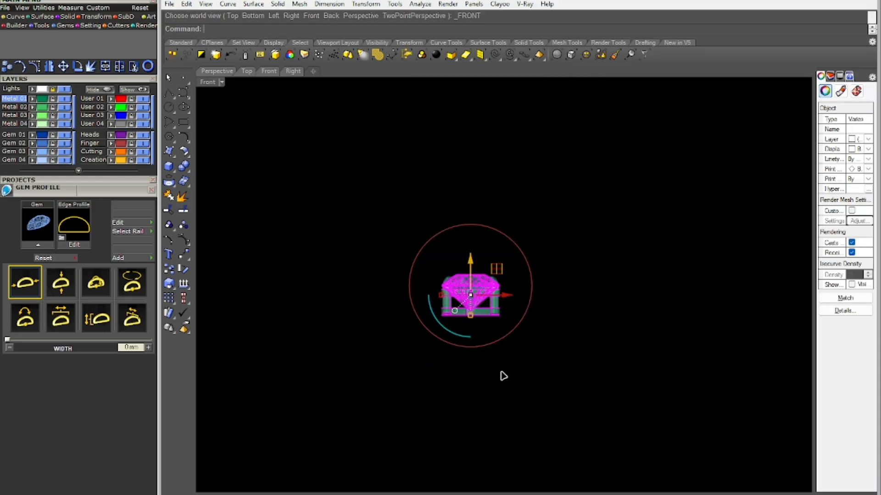
pyautogui.moveTo(508, 341); pyautogui.dragTo(499, 386, button='right')
pyautogui.write('ab')
pyautogui.press('Return')
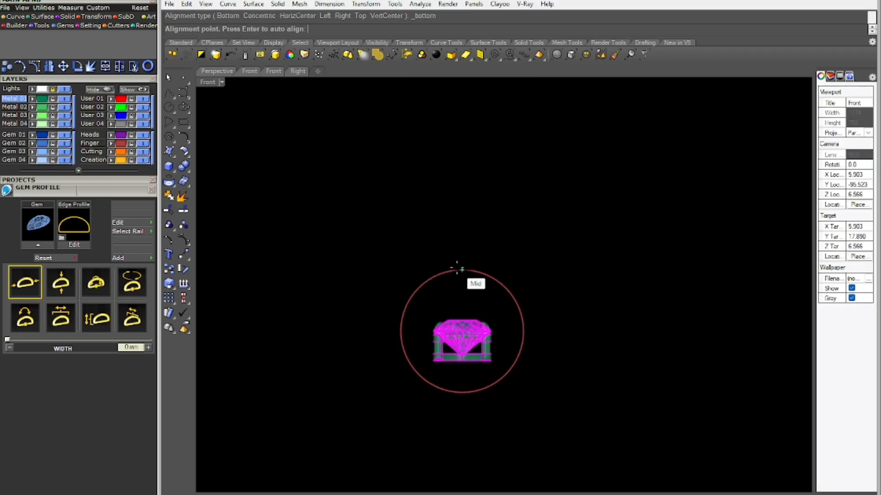
pyautogui.click(460, 270)
pyautogui.moveTo(461, 263); pyautogui.dragTo(469, 330, button='right')
pyautogui.scroll(2, 474, 288)
pyautogui.moveTo(470, 294); pyautogui.dragTo(515, 335)
# Move the gem setting away from the finger curve towards the reference photo in the Top view
pyautogui.hotkey('ctrl', 'F1')
pyautogui.scroll(-3, 507, 344)
pyautogui.moveTo(507, 345); pyautogui.dragTo(502, 360, button='right')
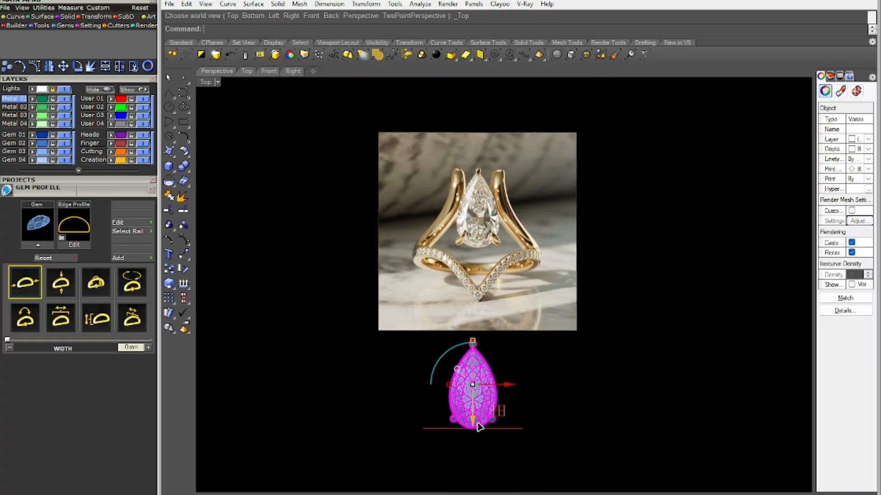
pyautogui.moveTo(474, 419); pyautogui.dragTo(475, 392)
pyautogui.click(580, 425)
pyautogui.moveTo(556, 374); pyautogui.dragTo(515, 330, button='right')
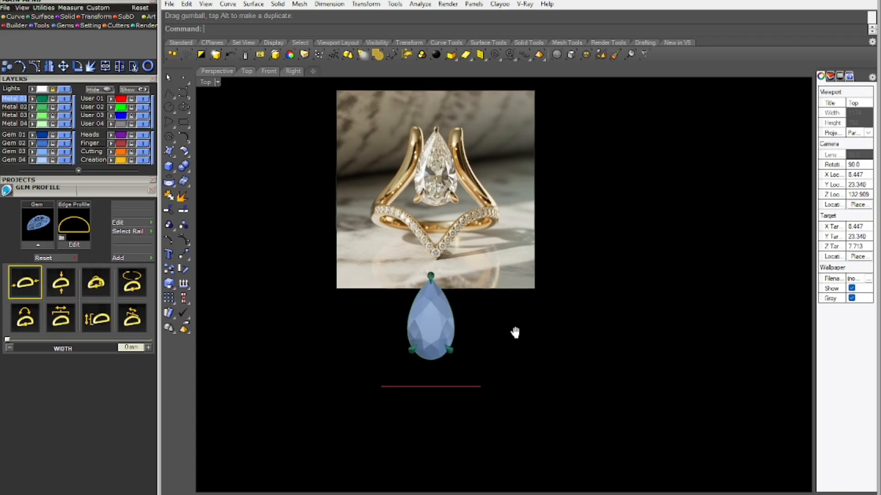
pyautogui.scroll(2, 464, 367)
pyautogui.scroll(-2, 462, 335)
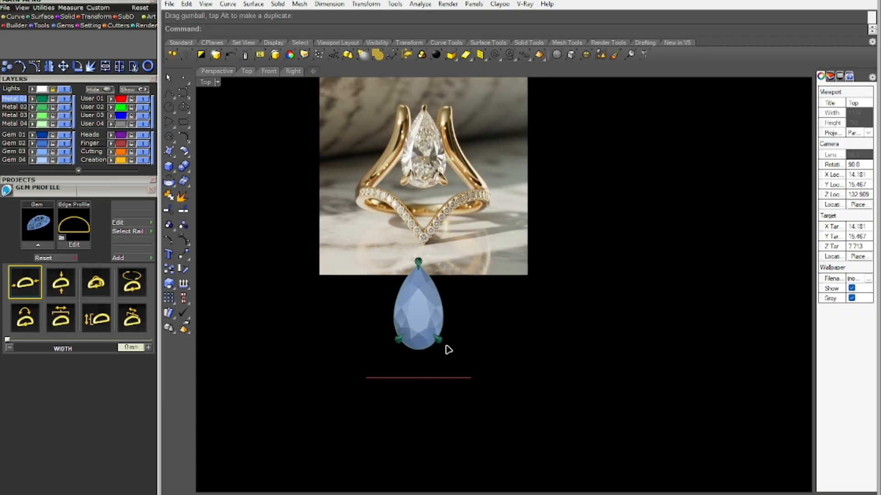
pyautogui.moveTo(436, 356); pyautogui.dragTo(434, 321, button='right')
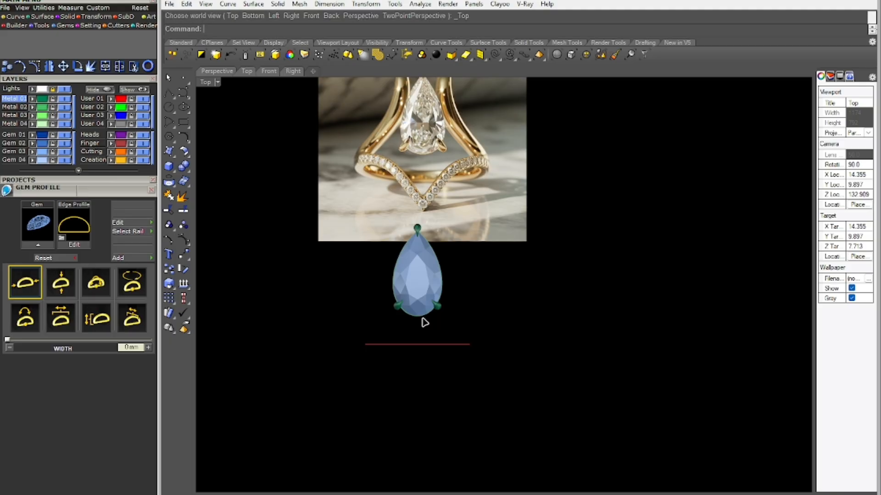
# Draw a 1.5 by 1.5 mm rectangle in the Right view, on the side of the finger curve opposite the gem setting
pyautogui.hotkey('ctrl', 'F3')
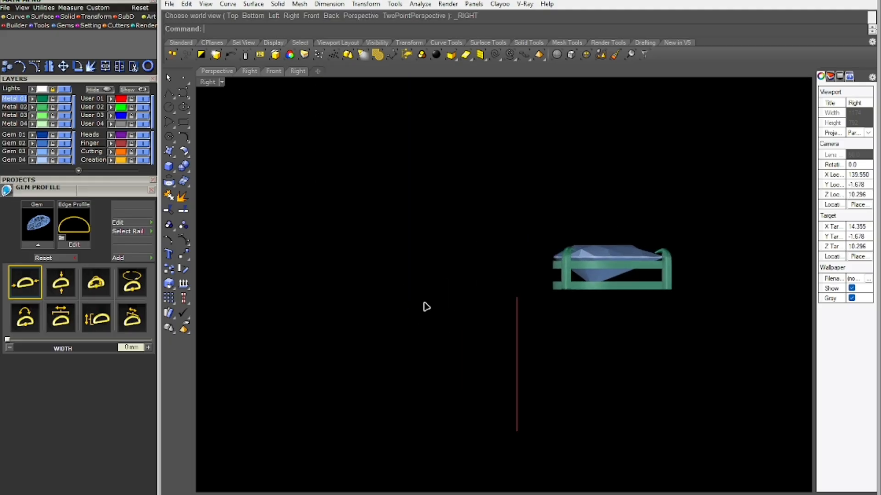
pyautogui.write('r')
pyautogui.press('Return')
pyautogui.click(412, 275)
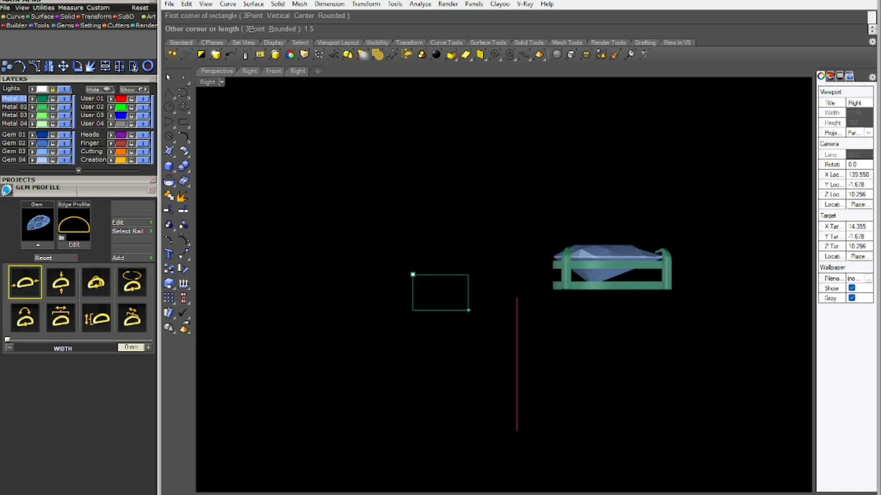
pyautogui.write('1.5')
pyautogui.press('Return')
pyautogui.scroll(3, 435, 309)
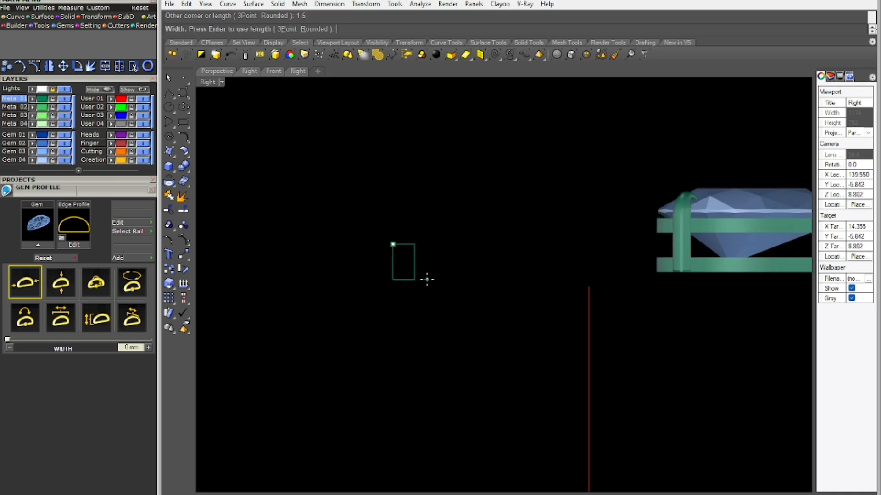
pyautogui.write('1.5')
pyautogui.press('Return')
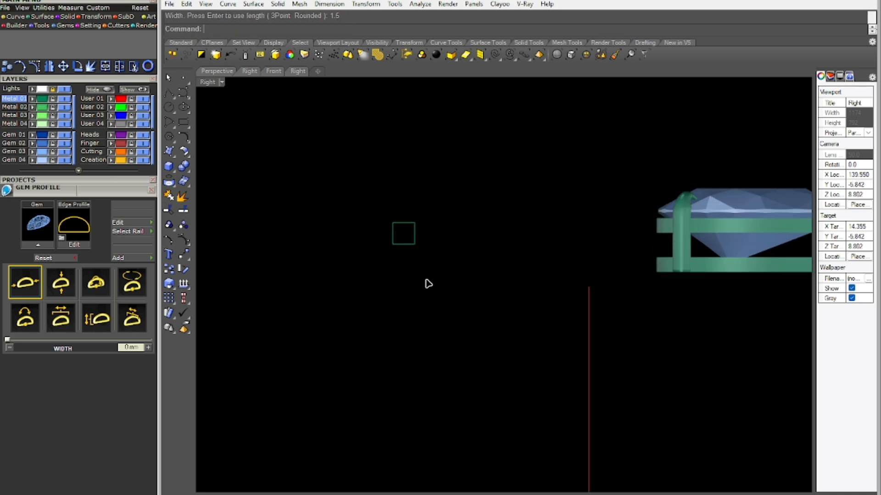
# Align the bottom of the square with the upper end of the finger curve
pyautogui.scroll(6, 426, 246)
pyautogui.moveTo(442, 229); pyautogui.dragTo(366, 270)
pyautogui.write('AB')
pyautogui.press('Return')
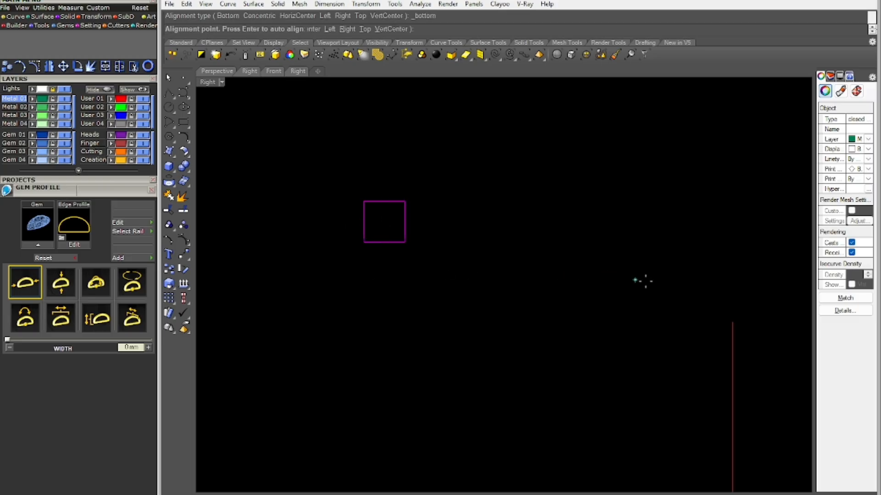
pyautogui.click(726, 319)
pyautogui.scroll(-3, 459, 254)
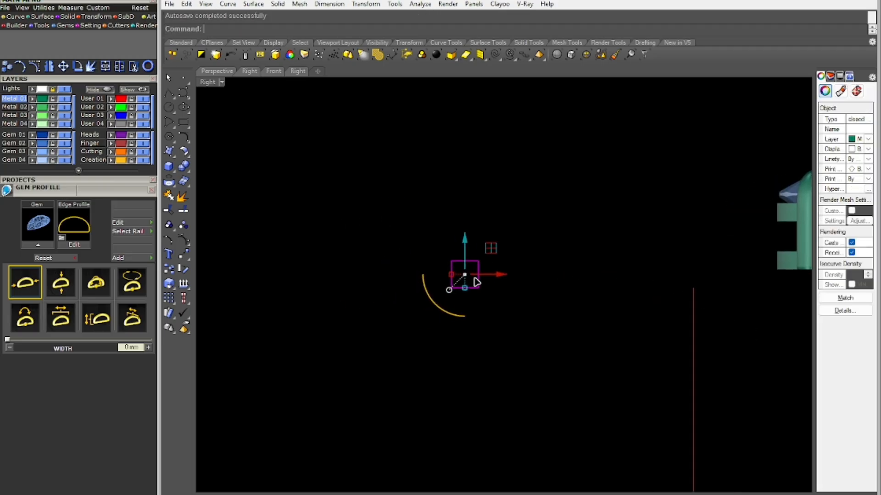
pyautogui.press('Return')
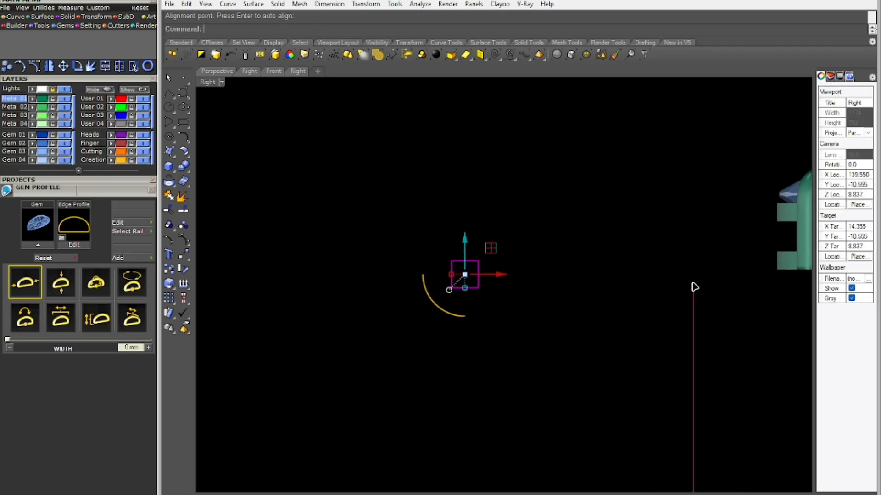
# Dimension the square's top edge
pyautogui.scroll(3, 500, 294)
pyautogui.moveTo(500, 294); pyautogui.dragTo(415, 302, button='right')
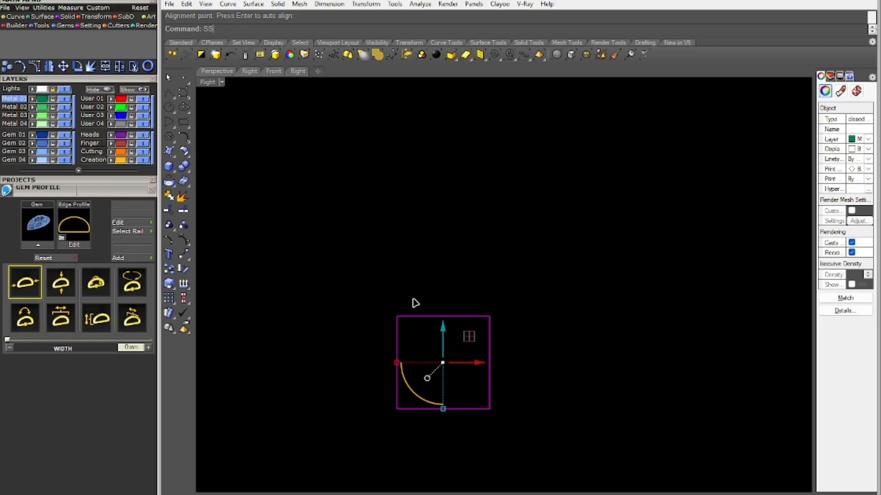
pyautogui.press('Escape')
pyautogui.press('Return')
pyautogui.click(397, 317)
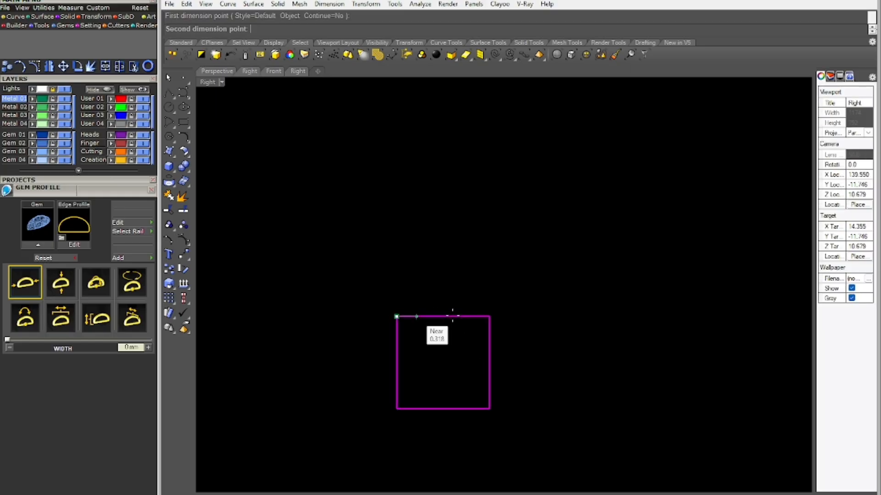
pyautogui.click(490, 317)
pyautogui.click(487, 239)
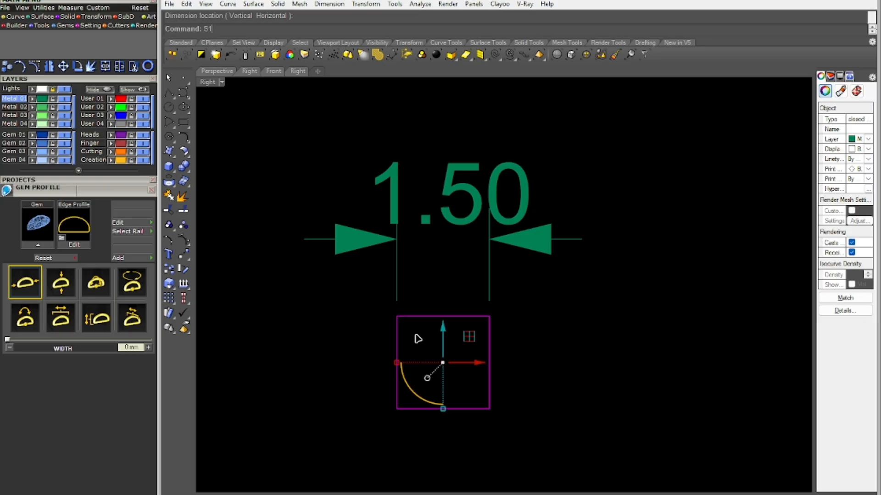
# Scale the square in one direction to a width of 1.8 mm, and delete the dimension above it
pyautogui.press('Return')
pyautogui.click(397, 318)
pyautogui.click(487, 317)
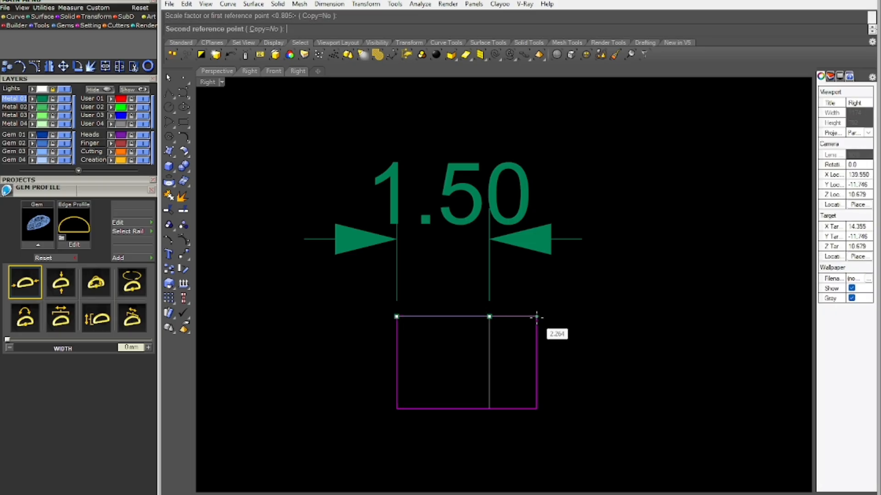
pyautogui.write('1.8')
pyautogui.press('Return')
pyautogui.click(546, 406)
pyautogui.moveTo(584, 229); pyautogui.dragTo(453, 307)
pyautogui.press('Delete')
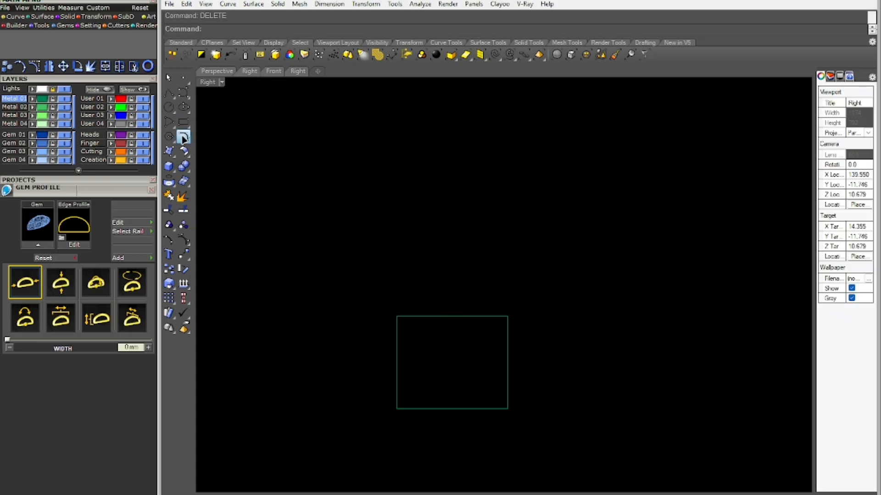
# Try a 0.5 radius fillet on the rectangle's upper right corner, and undo it
pyautogui.click(182, 138)
pyautogui.click(503, 317)
pyautogui.click(507, 325)
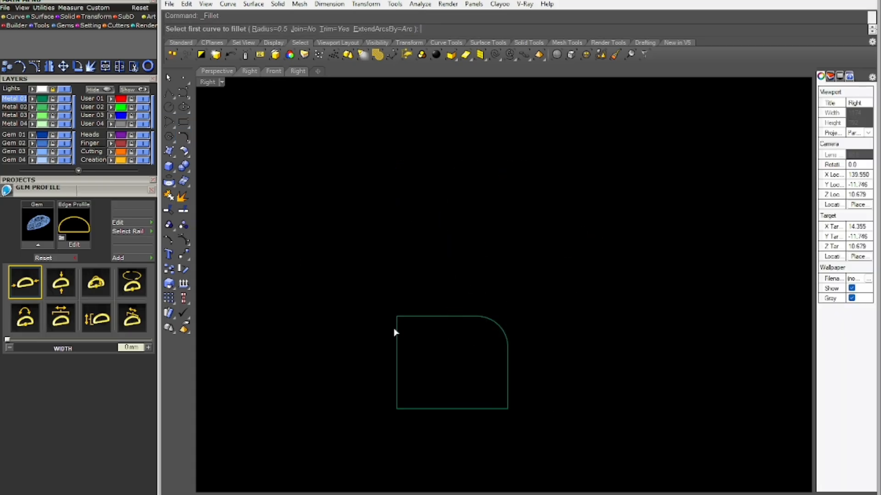
pyautogui.hotkey('ctrl', 'z')
# Fillet all four corners of the rectangle with a 0.25 radius
pyautogui.rightClick(430, 269)
pyautogui.click(277, 28)
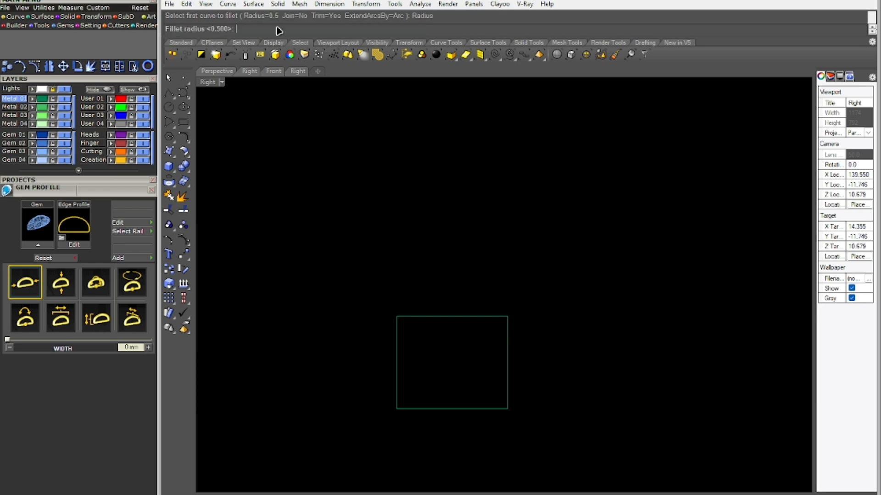
pyautogui.write('.25')
pyautogui.press('Return')
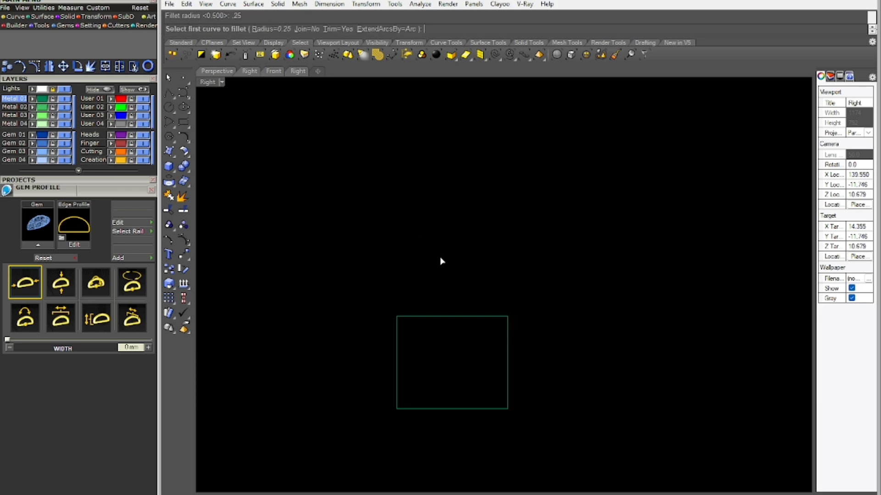
pyautogui.click(496, 316)
pyautogui.click(507, 327)
pyautogui.rightClick(441, 315)
pyautogui.click(416, 316)
pyautogui.click(398, 330)
pyautogui.rightClick(412, 352)
pyautogui.click(405, 410)
pyautogui.rightClick(458, 415)
pyautogui.click(495, 409)
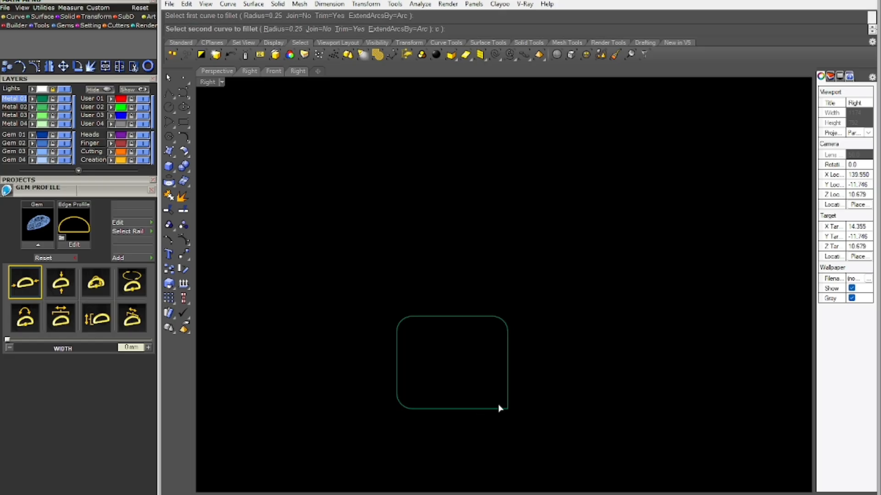
pyautogui.click(507, 397)
# Align the bottom of the gem setting with the top of the finger circle in the Front view
pyautogui.scroll(-6, 519, 385)
pyautogui.moveTo(522, 313); pyautogui.dragTo(447, 247, button='right')
pyautogui.scroll(-8, 452, 247)
pyautogui.moveTo(487, 252); pyautogui.dragTo(441, 274)
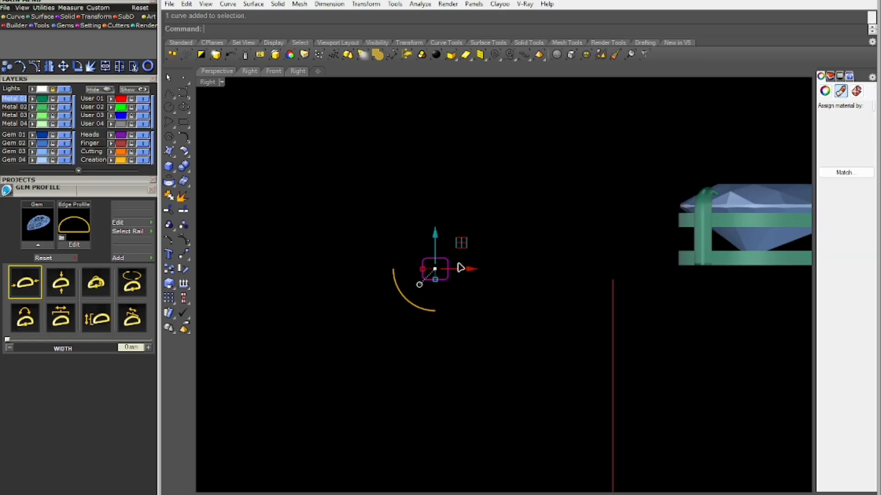
pyautogui.moveTo(471, 245); pyautogui.dragTo(427, 244, button='right')
pyautogui.scroll(-4, 426, 244)
pyautogui.moveTo(429, 277); pyautogui.dragTo(448, 241, button='right')
pyautogui.hotkey('ctrl', 'F2')
pyautogui.keyDown('ctrl'); pyautogui.moveTo(366, 283); pyautogui.dragTo(380, 240, button='right'); pyautogui.keyUp('ctrl')
pyautogui.click(388, 198)
pyautogui.write('A')
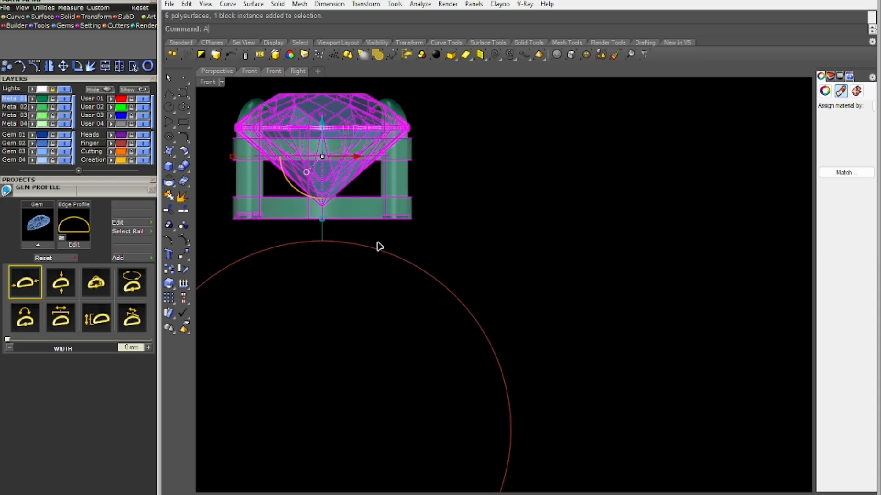
pyautogui.press('Return')
pyautogui.click(322, 242)
pyautogui.click(324, 315)
pyautogui.moveTo(323, 308); pyautogui.dragTo(344, 254, button='right')
# Select the rounded rectangle profile and move it closer to the finger curve in the Top view
pyautogui.hotkey('ctrl', 'F4')
pyautogui.scroll(5, 360, 248)
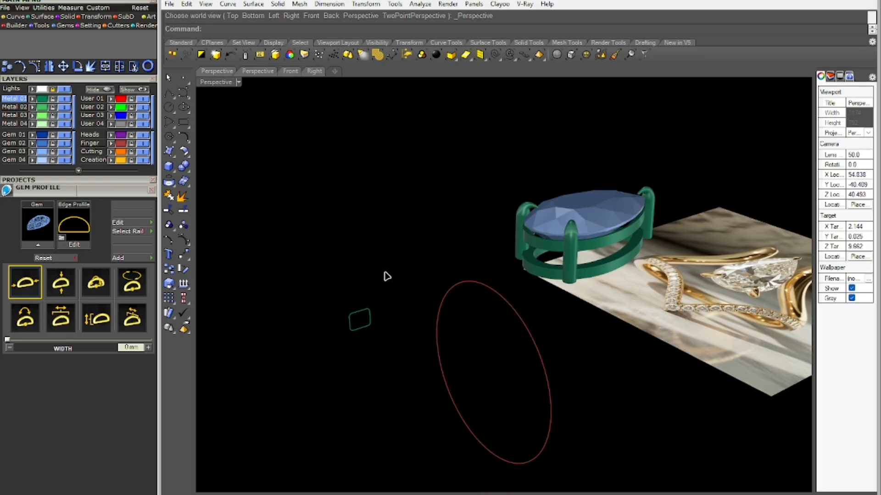
pyautogui.click(370, 323)
pyautogui.moveTo(372, 324); pyautogui.dragTo(351, 318, button='right')
pyautogui.write('t')
pyautogui.press('Return')
pyautogui.scroll(-8, 480, 321)
pyautogui.moveTo(480, 317); pyautogui.dragTo(455, 330, button='right')
pyautogui.scroll(2, 465, 347)
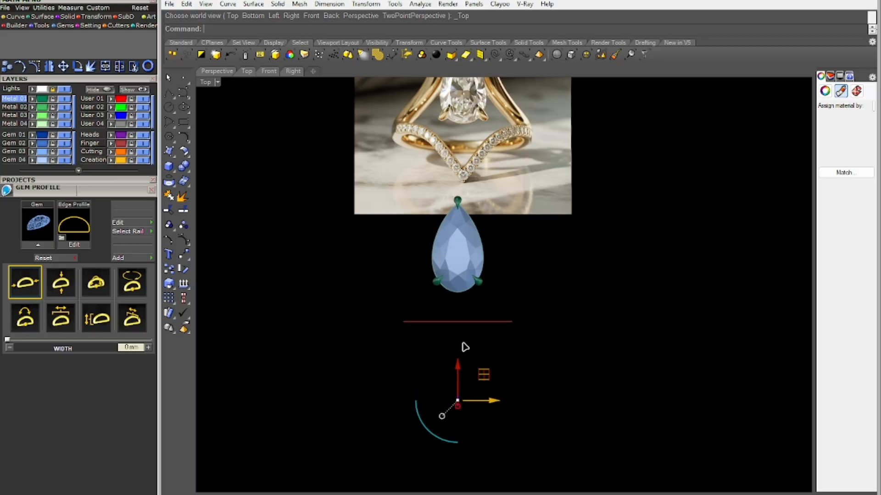
pyautogui.moveTo(460, 371); pyautogui.dragTo(461, 324)
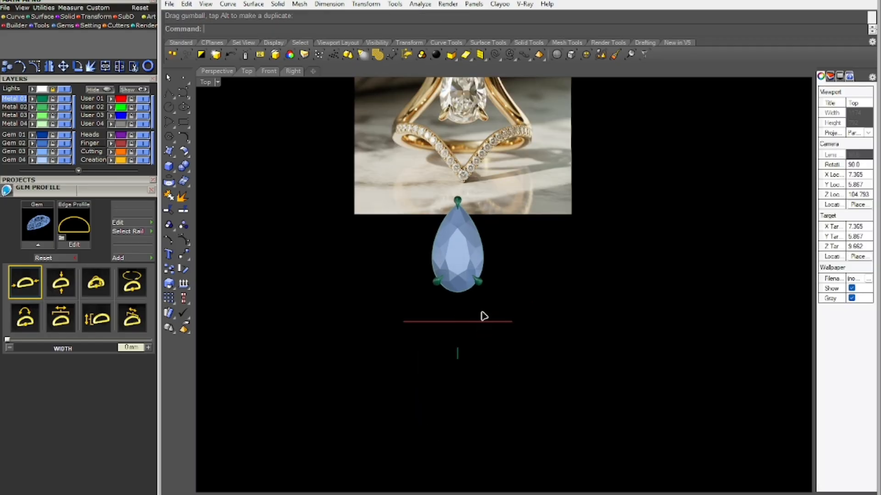
pyautogui.scroll(4, 483, 316)
pyautogui.moveTo(492, 326); pyautogui.dragTo(447, 323, button='right')
# Select only the rounded rectangle profile above the finger circle, leaving the circle out, in the Perspective view
pyautogui.write('p')
pyautogui.press('Return')
pyautogui.scroll(5, 449, 324)
pyautogui.click(439, 339)
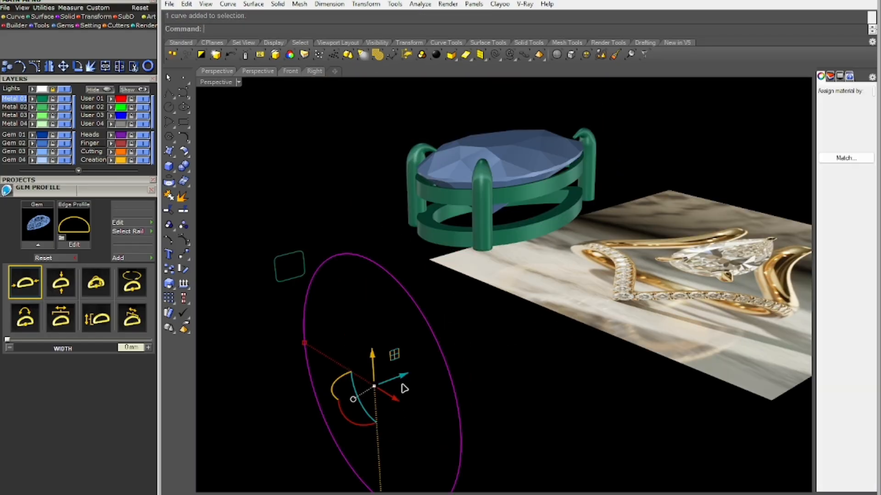
pyautogui.moveTo(382, 374); pyautogui.dragTo(375, 348, button='right')
pyautogui.moveTo(321, 210); pyautogui.dragTo(245, 312)
pyautogui.scroll(-5, 246, 313)
pyautogui.moveTo(272, 219); pyautogui.dragTo(287, 229, button='right')
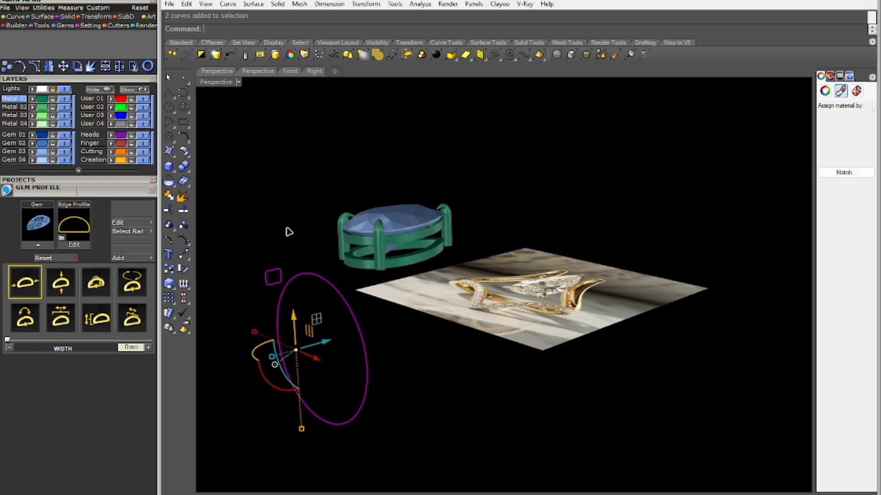
pyautogui.moveTo(289, 231); pyautogui.dragTo(239, 299)
pyautogui.keyDown('ctrl'); pyautogui.moveTo(334, 245); pyautogui.dragTo(297, 311); pyautogui.keyUp('ctrl')
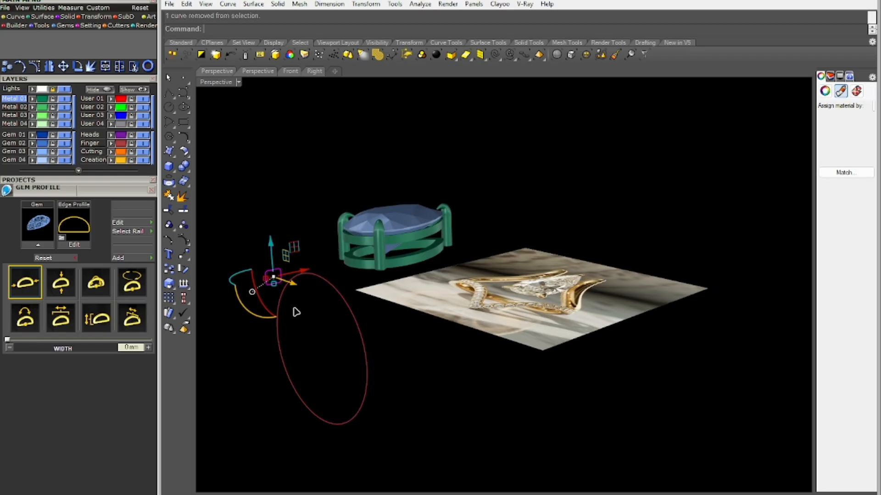
# Rotate a copy of the rounded profile a quarter turn about the finger circle, placing it on the circle's right side in the Front view
pyautogui.press('F2')
pyautogui.scroll(3, 312, 290)
pyautogui.moveTo(357, 286); pyautogui.dragTo(320, 311, button='right')
pyautogui.write('ro')
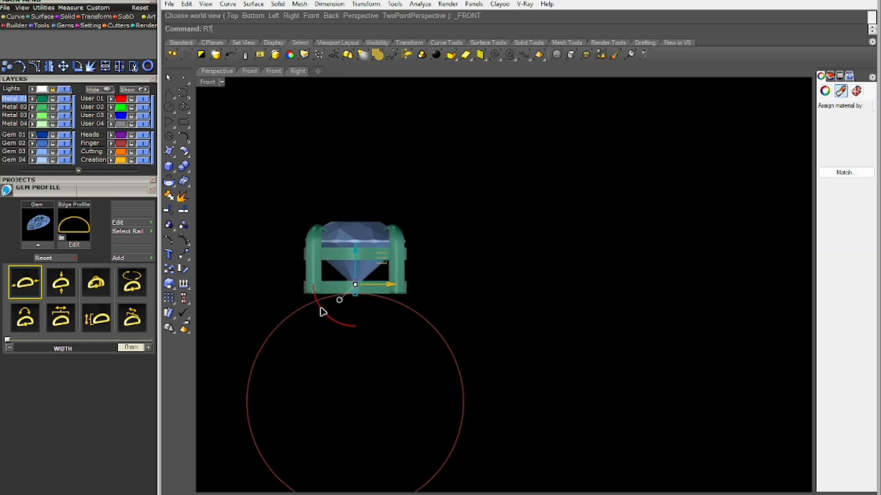
pyautogui.press('Return')
pyautogui.click(321, 304)
pyautogui.click(355, 163)
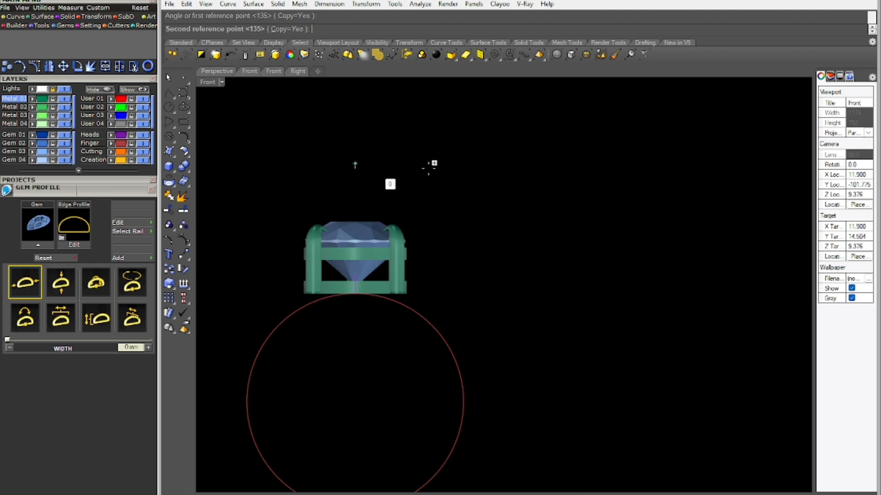
pyautogui.click(603, 338)
pyautogui.rightClick(611, 294)
# Select the copied profile and align its upper edge to 0 on the finger curve's line in the Top view
pyautogui.moveTo(544, 340); pyautogui.dragTo(476, 419)
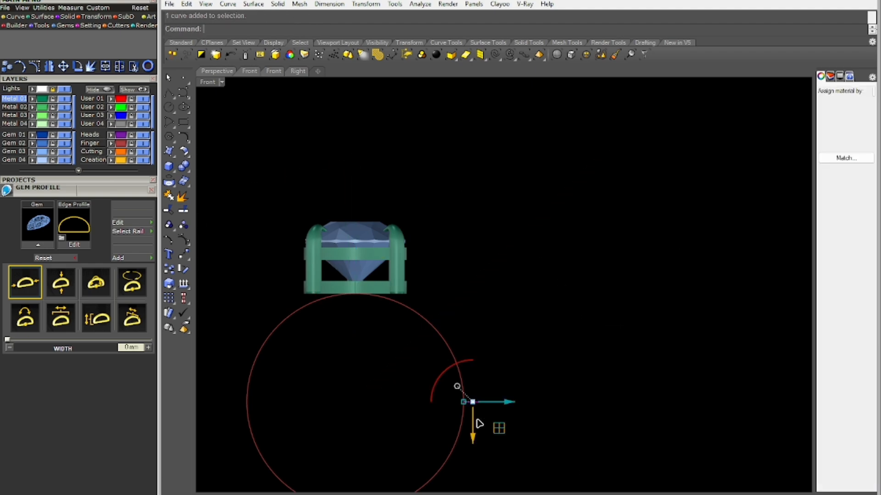
pyautogui.scroll(-1, 492, 371)
pyautogui.press('F1')
pyautogui.moveTo(510, 382); pyautogui.dragTo(494, 263, button='right')
pyautogui.write('A')
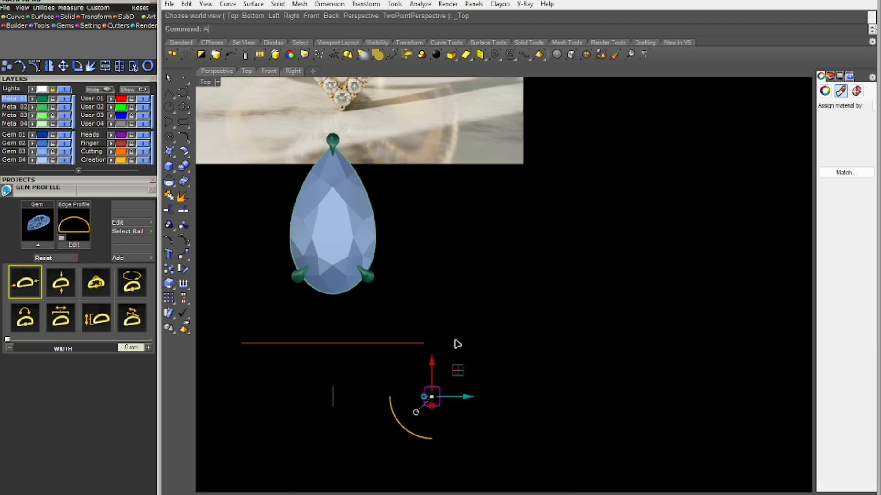
pyautogui.write('T')
pyautogui.press('Return')
pyautogui.write('0')
pyautogui.press('Return')
pyautogui.scroll(8, 428, 344)
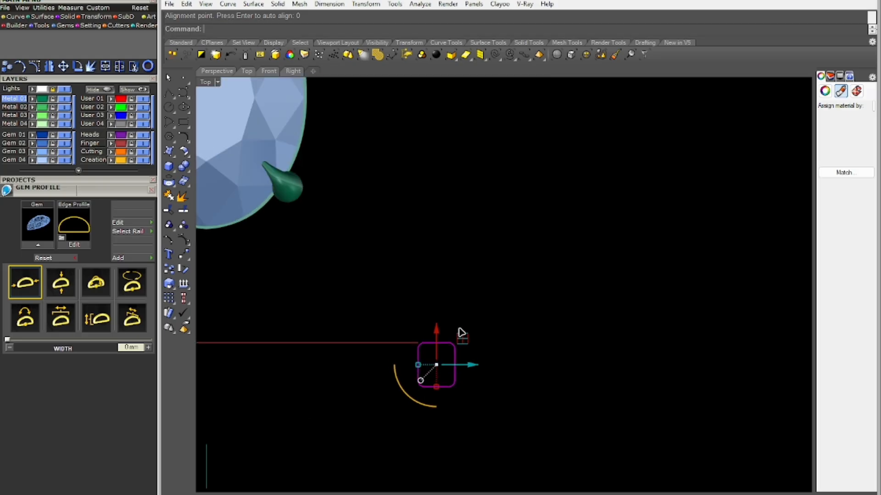
pyautogui.scroll(-1, 461, 333)
pyautogui.moveTo(489, 332); pyautogui.dragTo(425, 417, button='right')
pyautogui.press('F4')
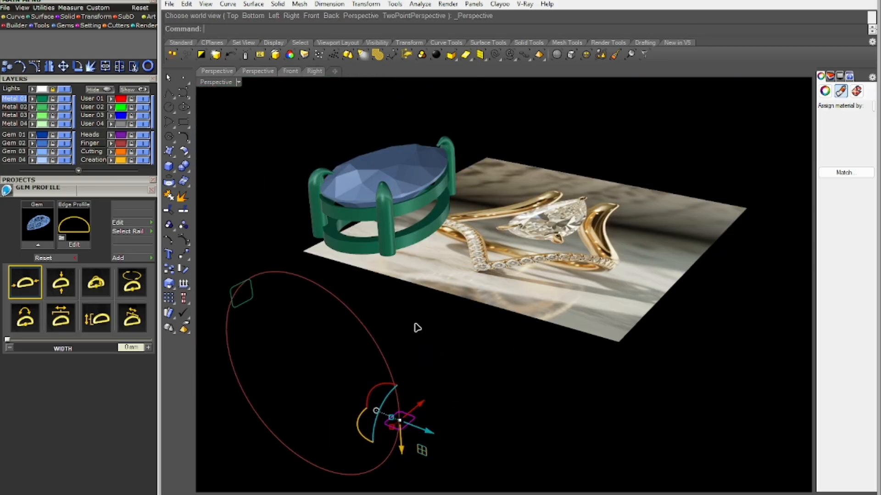
pyautogui.click(372, 334)
pyautogui.moveTo(340, 350); pyautogui.dragTo(360, 361, button='right')
pyautogui.write('EEP1')
pyautogui.press('Return')
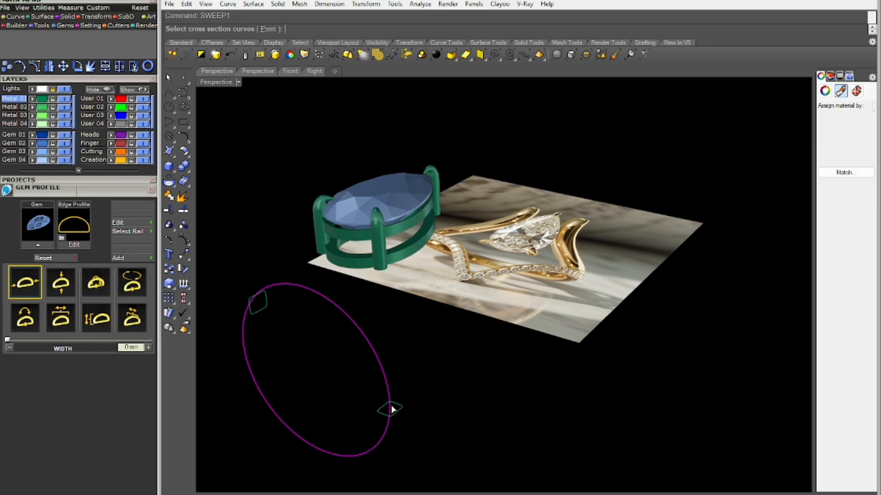
pyautogui.press('Return')
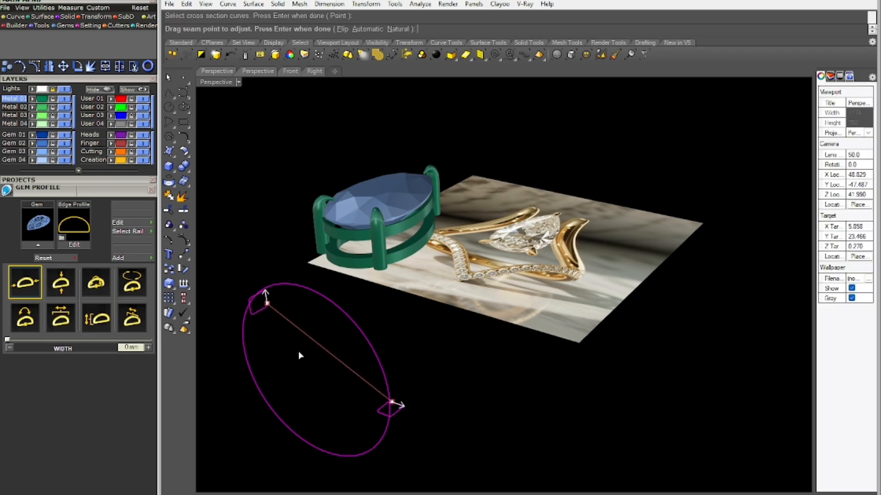
pyautogui.press('Return')
pyautogui.press('Escape')
pyautogui.press('Return')
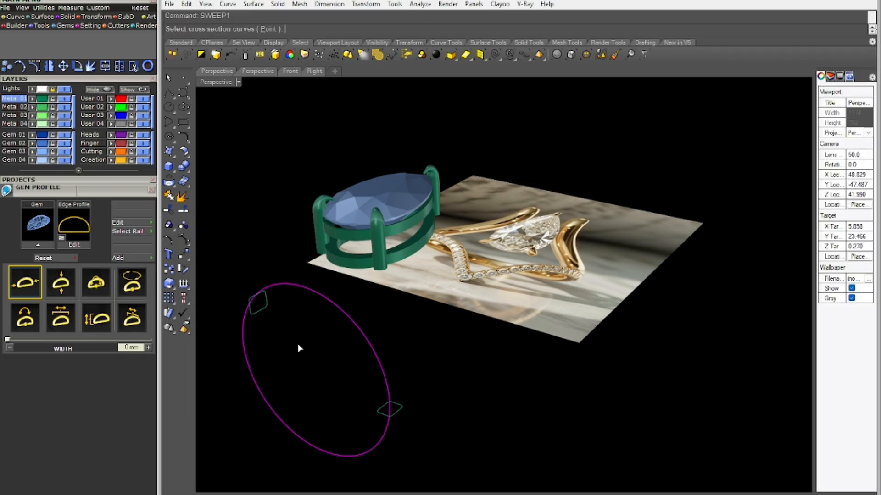
pyautogui.click(398, 415)
pyautogui.press('Return')
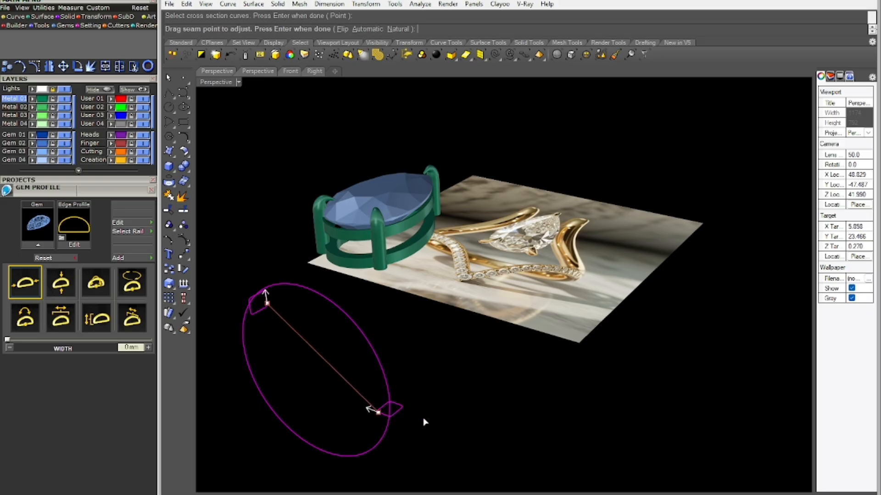
pyautogui.press('Return')
pyautogui.press('Escape')
# Sweep both profiles along the finger circle with matched seam points and global shape blending turned on
pyautogui.press('Return')
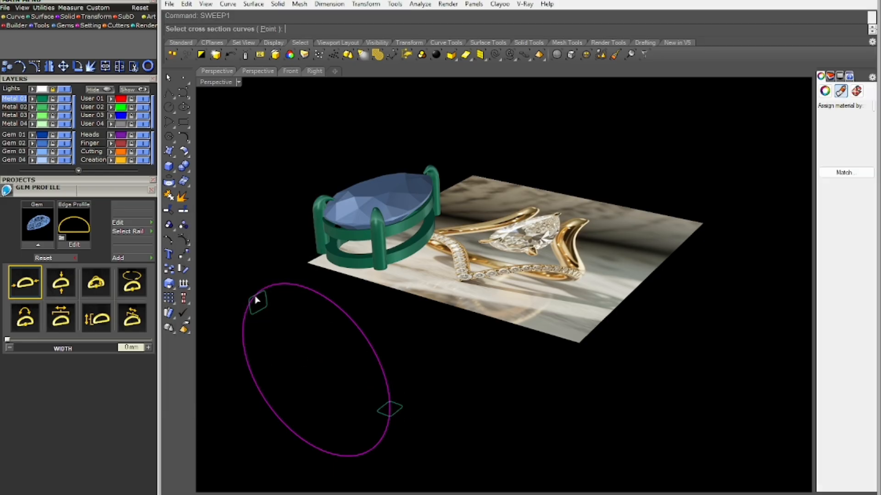
pyautogui.click(384, 415)
pyautogui.press('Return')
pyautogui.moveTo(380, 416); pyautogui.dragTo(400, 404)
pyautogui.press('Return')
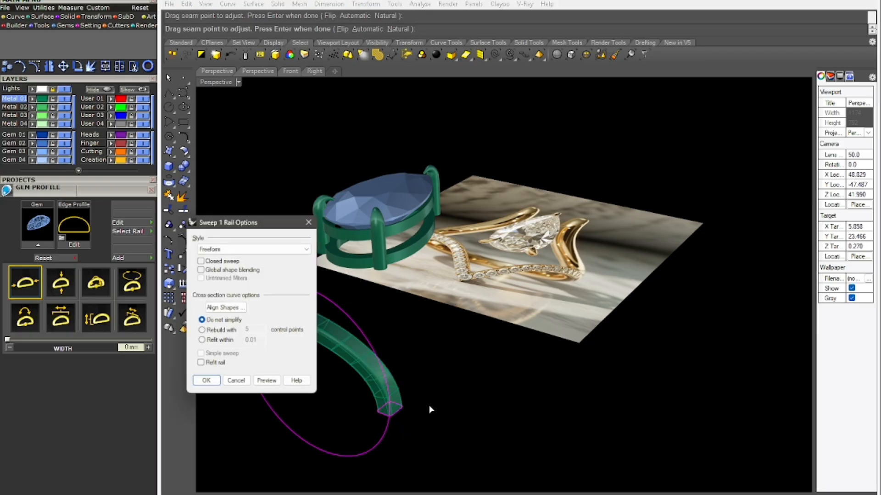
pyautogui.moveTo(447, 321); pyautogui.dragTo(442, 363, button='right')
pyautogui.moveTo(261, 219); pyautogui.dragTo(479, 190)
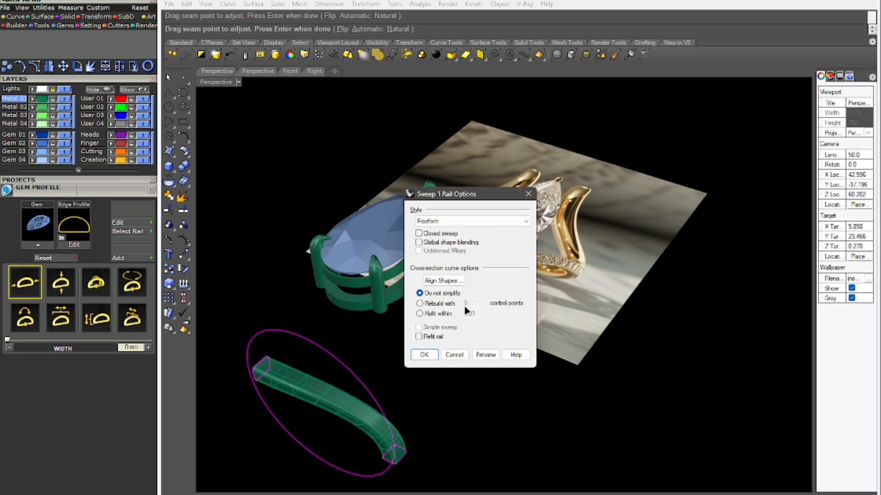
pyautogui.click(419, 243)
pyautogui.click(422, 356)
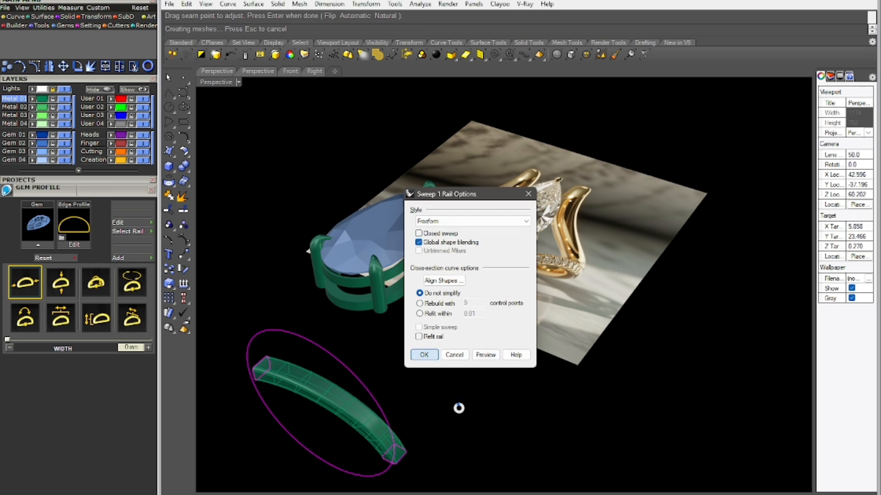
# Compare the swept shank section with the reference photo in the Top view and undo the sweep
pyautogui.moveTo(458, 407); pyautogui.dragTo(435, 384, button='right')
pyautogui.press('F5')
pyautogui.scroll(-6, 459, 365)
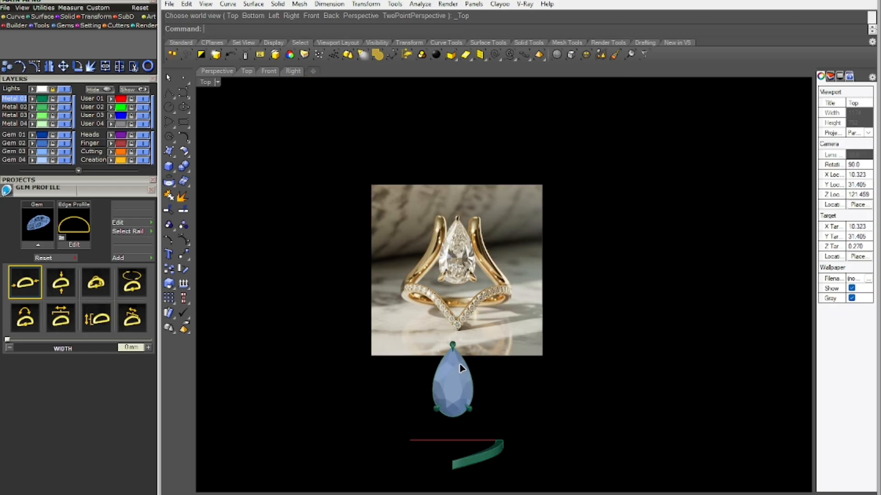
pyautogui.scroll(6, 483, 416)
pyautogui.moveTo(482, 418); pyautogui.dragTo(494, 326, button='right')
pyautogui.scroll(-4, 495, 337)
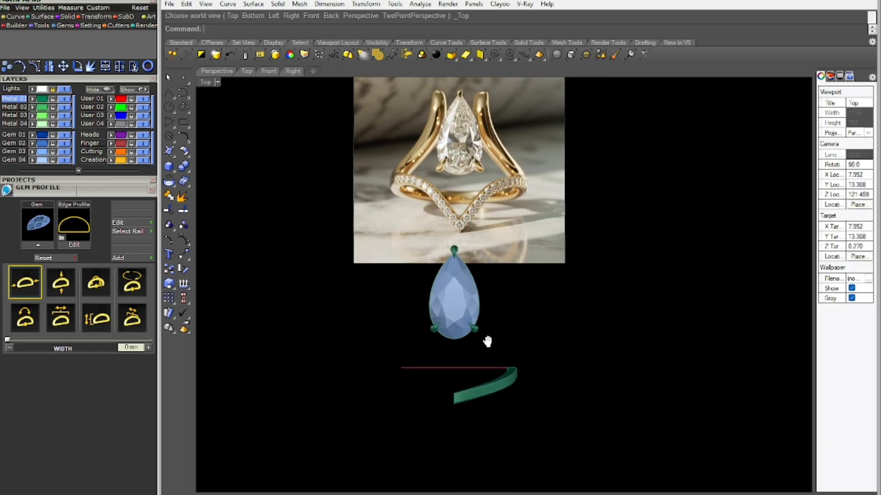
pyautogui.hotkey('ctrl', 'z')
pyautogui.scroll(2, 448, 387)
pyautogui.scroll(2, 448, 387)
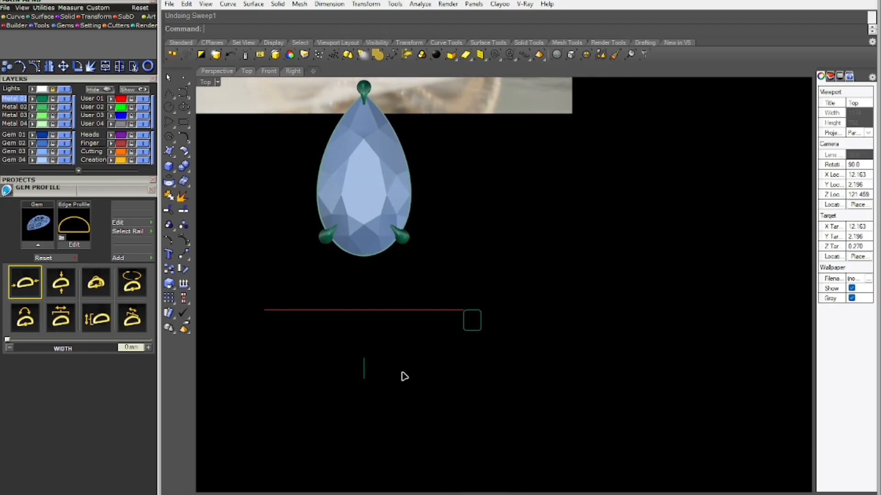
pyautogui.write('ic')
pyautogui.press('Return')
pyautogui.scroll(6, 384, 365)
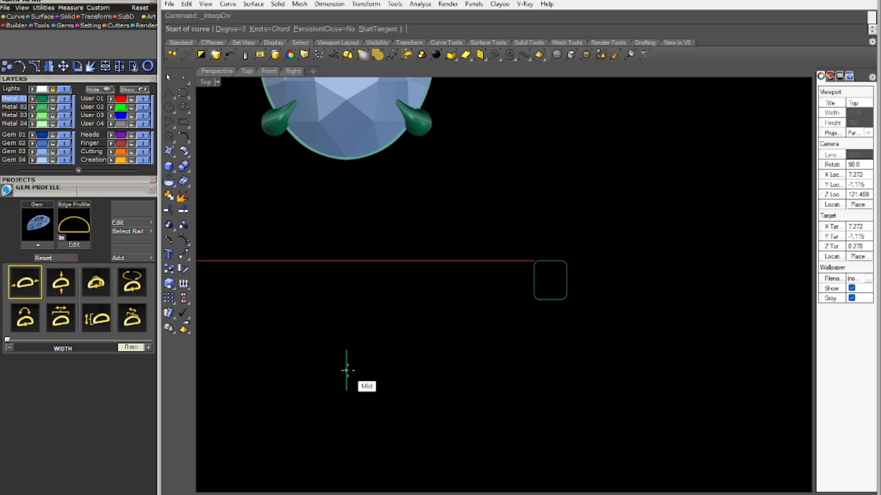
pyautogui.click(346, 371)
pyautogui.click(392, 343)
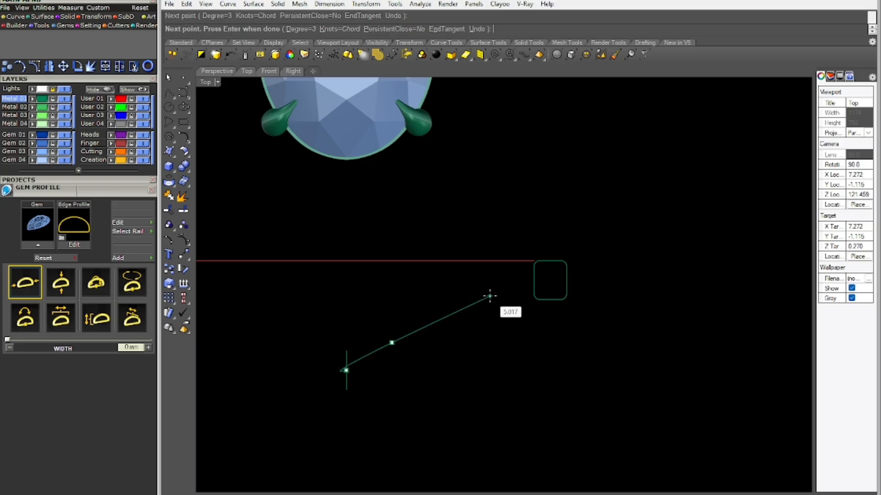
pyautogui.press('Escape')
pyautogui.moveTo(422, 349); pyautogui.dragTo(403, 336, button='right')
# Draw an interpolated curve from just beyond the front profile, through two bend points, to the midpoint of the side profile's inner edge
pyautogui.press('Return')
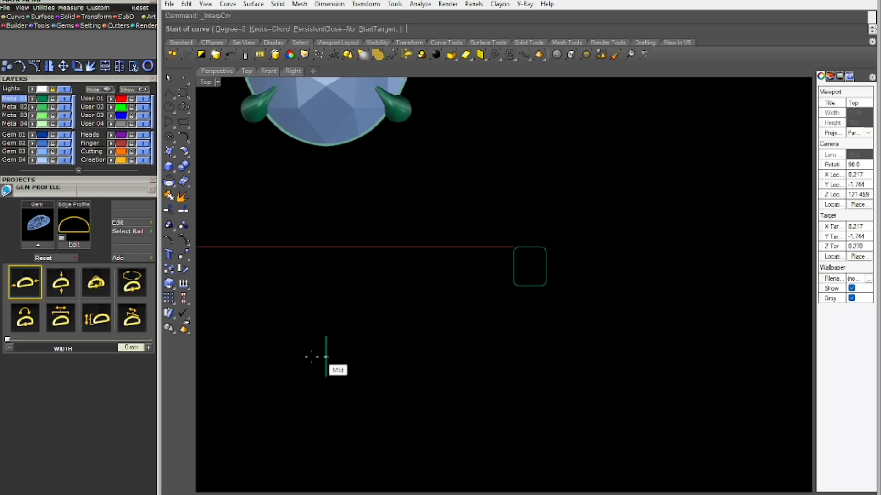
pyautogui.click(311, 367)
pyautogui.click(364, 330)
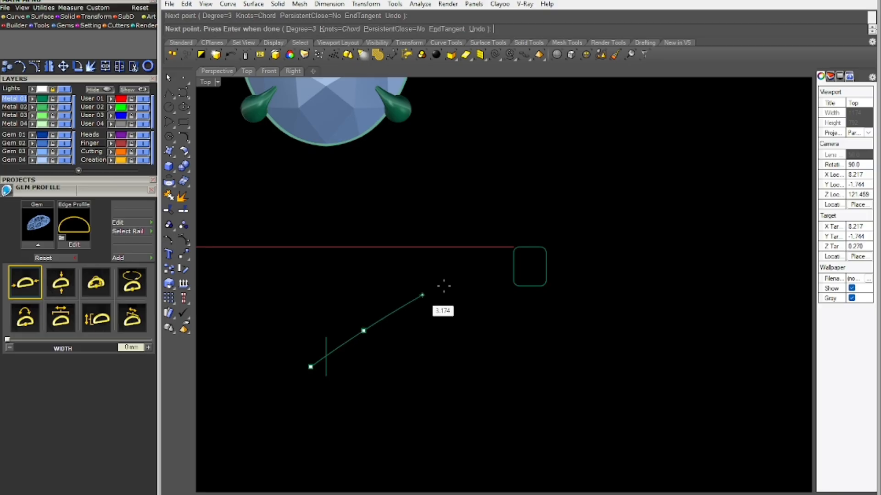
pyautogui.click(444, 286)
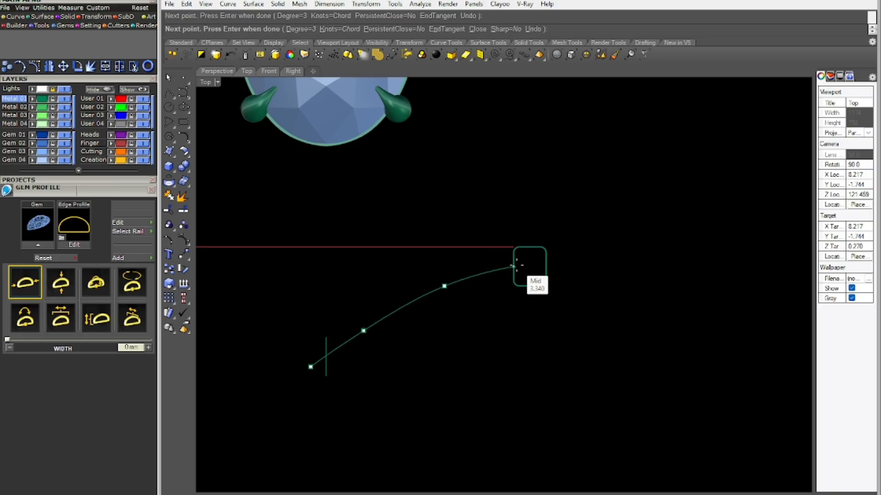
pyautogui.press('Return')
# Project the interpolated curve flat onto the Top construction plane, deleting the input curve
pyautogui.click(433, 269)
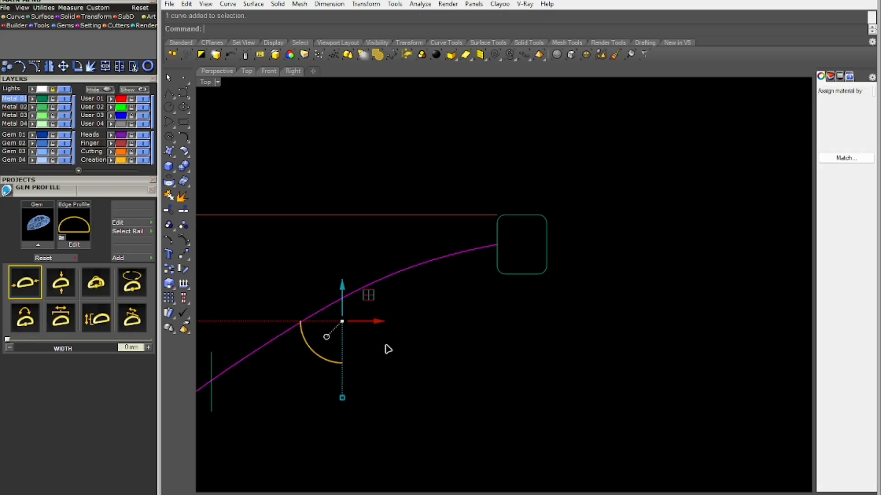
pyautogui.moveTo(391, 347); pyautogui.dragTo(427, 350, button='right')
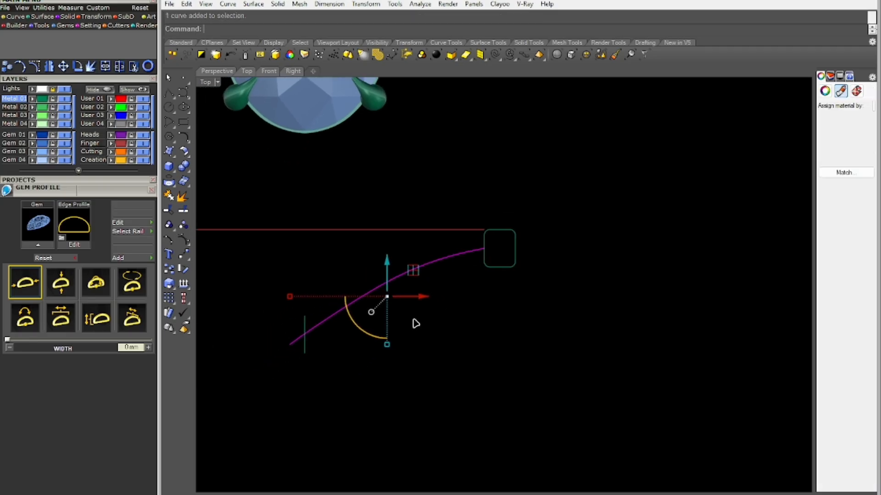
pyautogui.write('P')
pyautogui.press('Return')
pyautogui.write('Y')
pyautogui.press('Return')
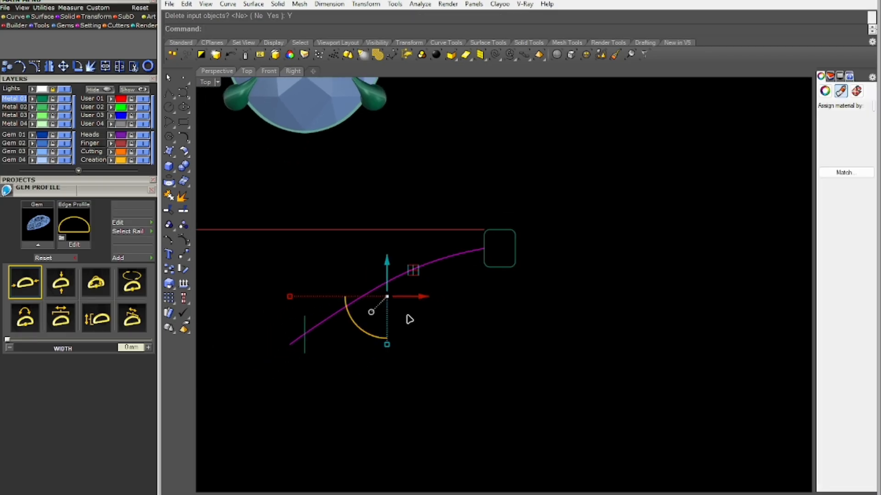
# Rebuild the flattened curve with 5 points and degree 3, deleting the input
pyautogui.write('RB')
pyautogui.press('Return')
pyautogui.press('Return')
pyautogui.moveTo(397, 337); pyautogui.dragTo(431, 331, button='right')
pyautogui.scroll(1, 417, 294)
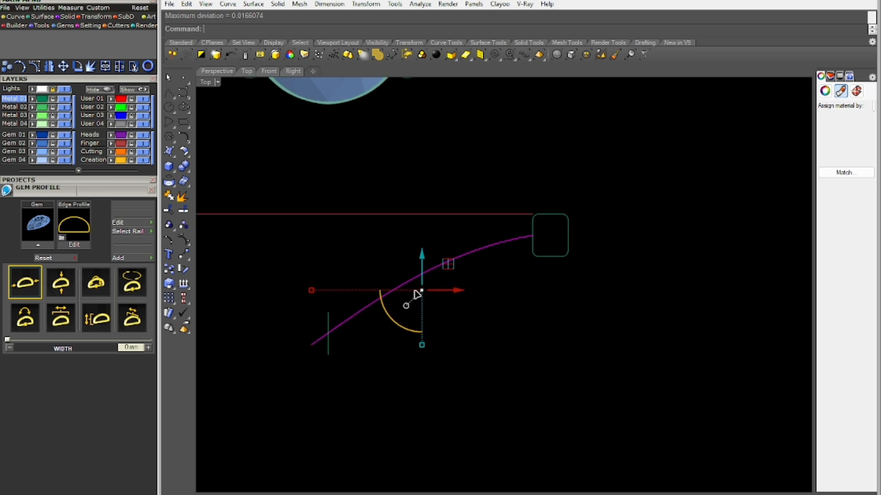
pyautogui.press('Return')
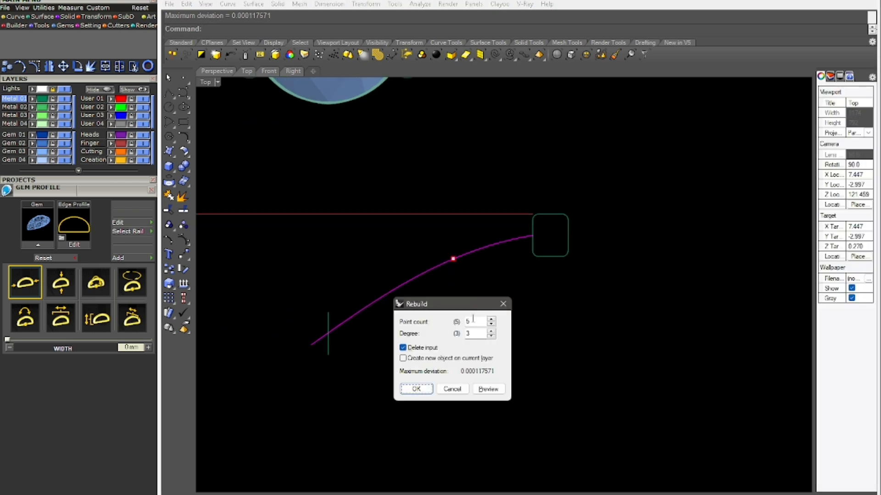
pyautogui.press('Return')
pyautogui.moveTo(407, 352); pyautogui.dragTo(388, 342, button='right')
pyautogui.press('Escape')
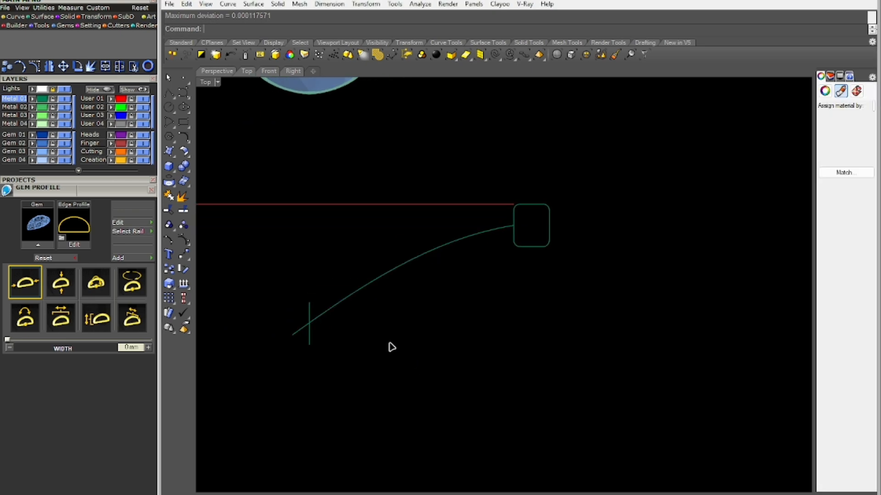
# Try dragging the rebuilt curve to another position, and undo the move
pyautogui.click(400, 267)
pyautogui.moveTo(402, 224); pyautogui.dragTo(377, 267)
pyautogui.hotkey('ctrl', 'z')
pyautogui.press('Escape')
pyautogui.scroll(-2, 467, 284)
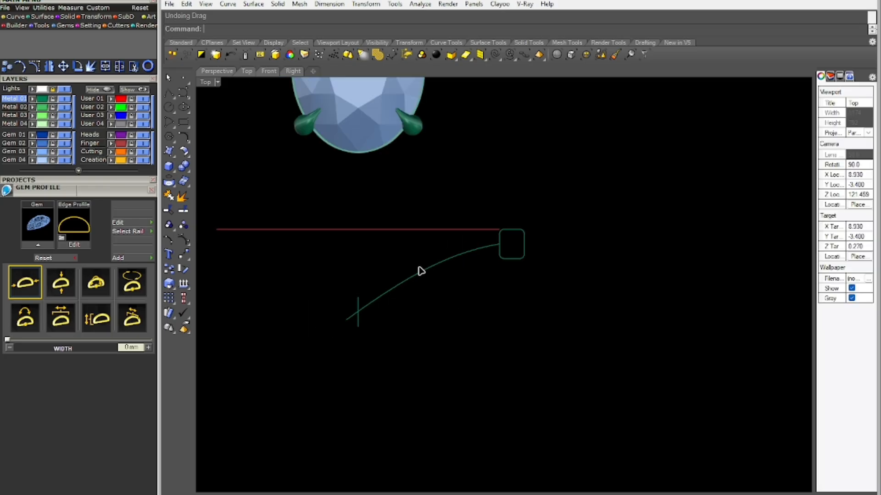
# Combine the rebuilt curve with the finger circle into one 3D shank rail using Curve from 2 Views
pyautogui.click(417, 274)
pyautogui.scroll(-2, 417, 320)
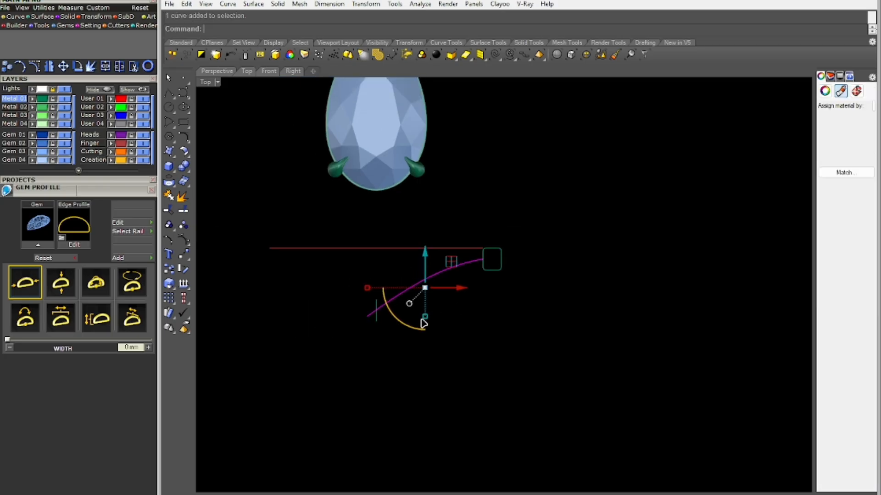
pyautogui.press('Return')
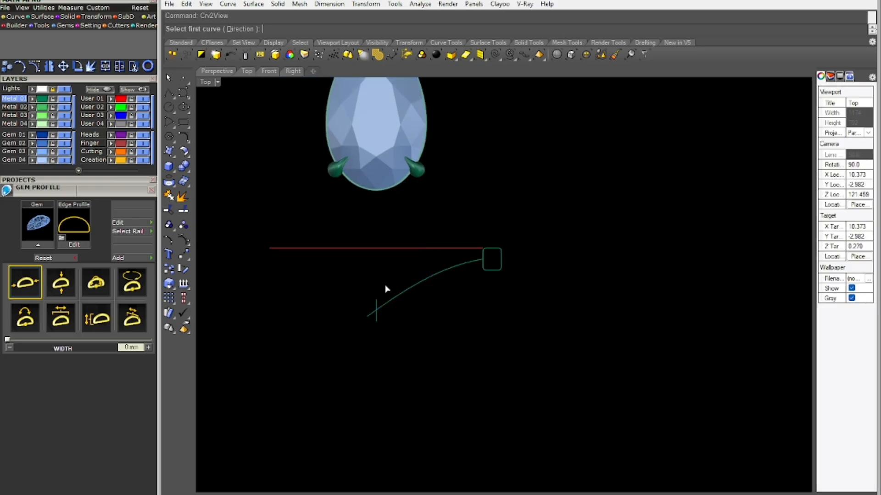
pyautogui.click(411, 287)
pyautogui.scroll(-4, 454, 353)
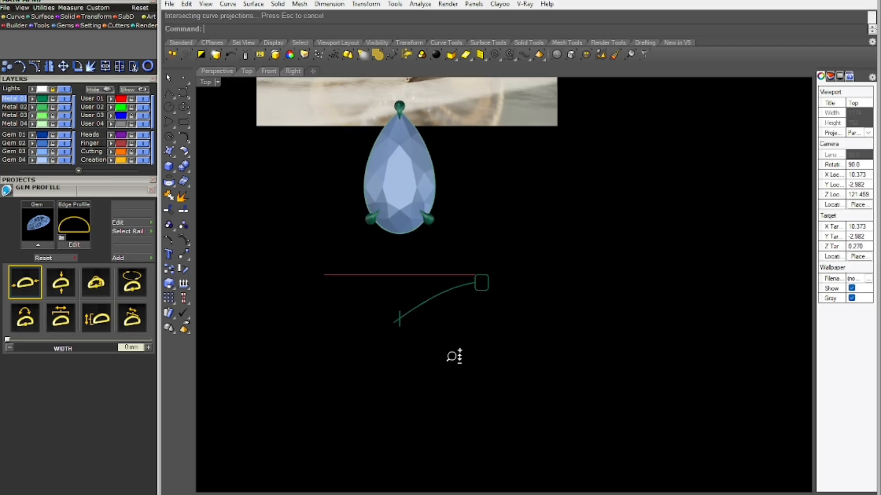
# Sweep the two rounded profiles along the 3D shank rail with Sweep 1 Rail, using Freeform style without simplification
pyautogui.moveTo(458, 345); pyautogui.dragTo(359, 306, button='right')
pyautogui.hotkey('ctrl', 'F4')
pyautogui.scroll(5, 443, 262)
pyautogui.moveTo(444, 268); pyautogui.dragTo(368, 266, button='right')
pyautogui.click(410, 193)
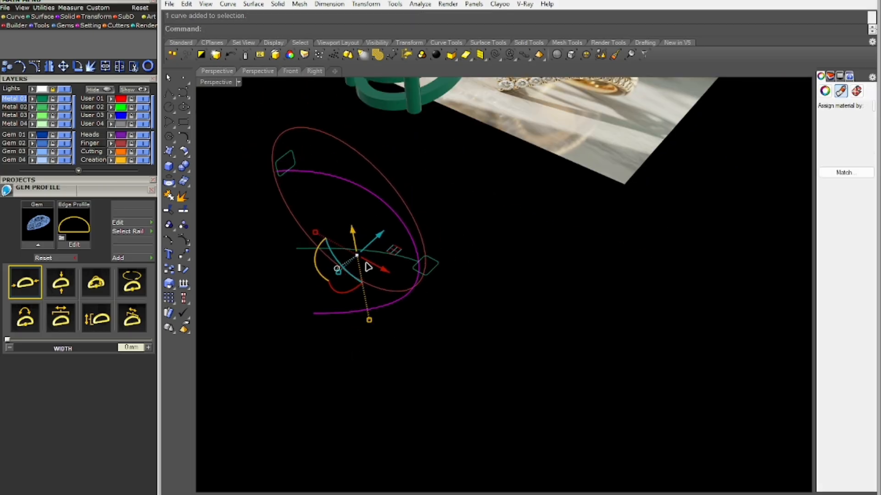
pyautogui.press('Return')
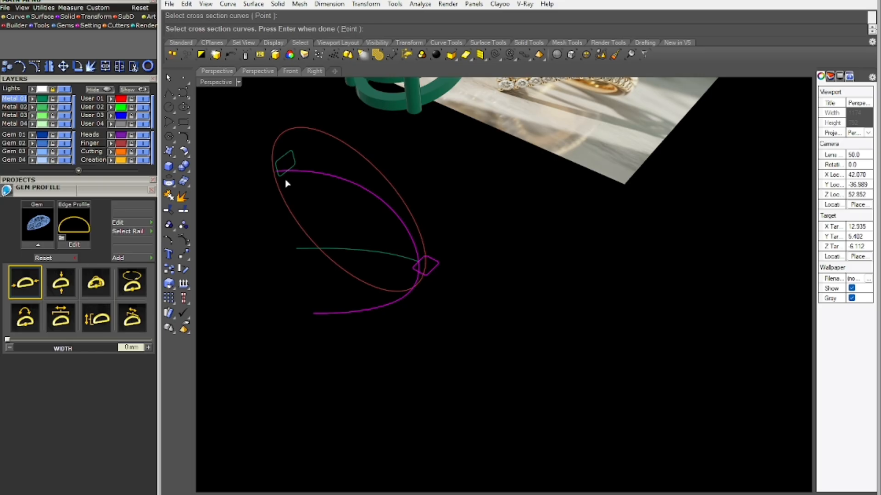
pyautogui.press('Return')
pyautogui.press('Return')
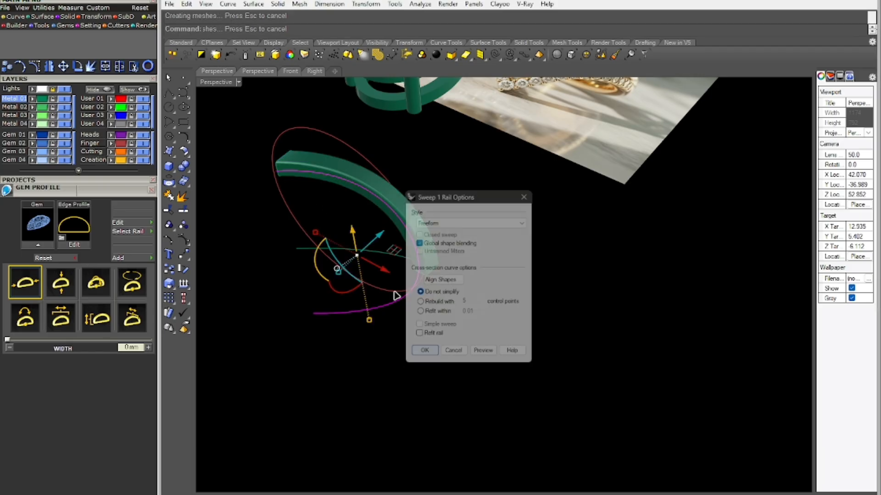
pyautogui.press('Return')
# Mirror the swept half shank across a vertical axis through its inner end in the Top view
pyautogui.moveTo(434, 264); pyautogui.dragTo(443, 312, button='right')
pyautogui.hotkey('ctrl', 'F1')
pyautogui.scroll(-5, 450, 268)
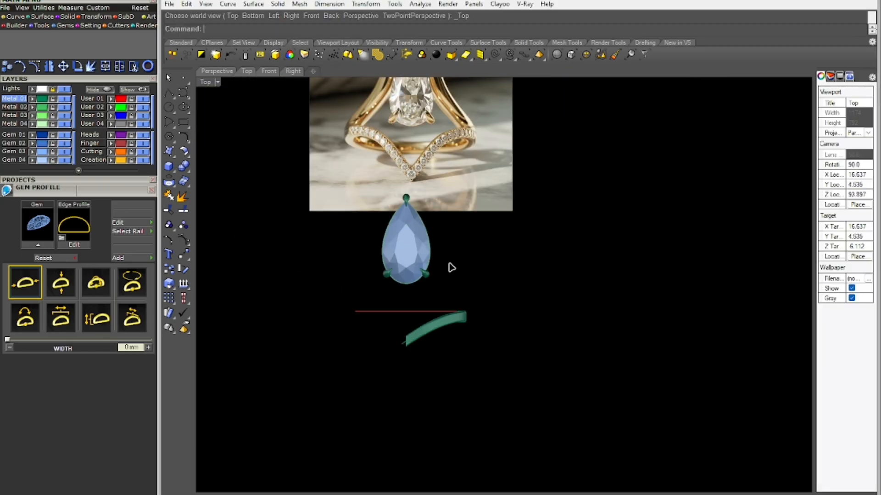
pyautogui.moveTo(449, 266); pyautogui.dragTo(426, 282, button='right')
pyautogui.click(407, 349)
pyautogui.scroll(4, 409, 365)
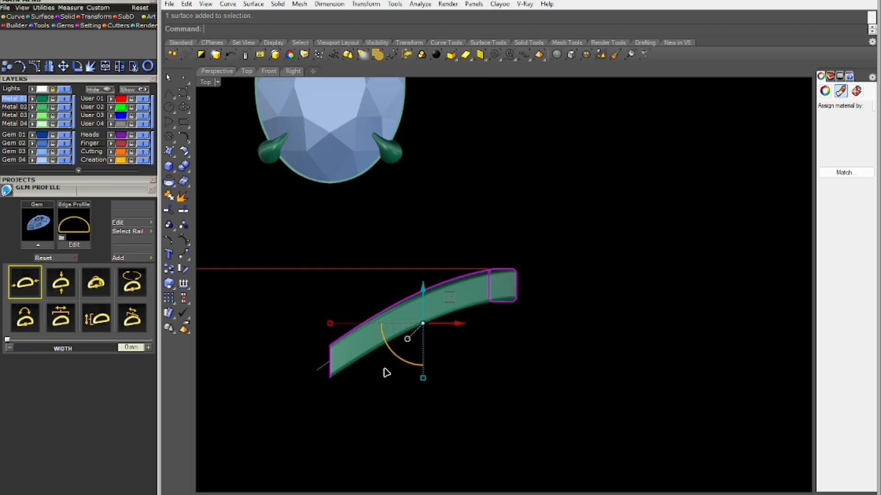
pyautogui.press('Return')
pyautogui.click(357, 376)
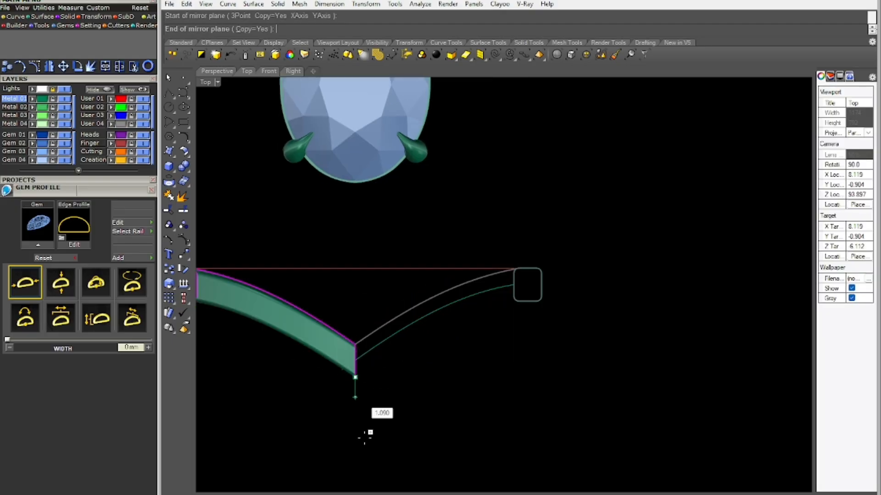
pyautogui.click(368, 459)
pyautogui.click(457, 403)
pyautogui.scroll(-6, 455, 354)
pyautogui.scroll(-3, 482, 276)
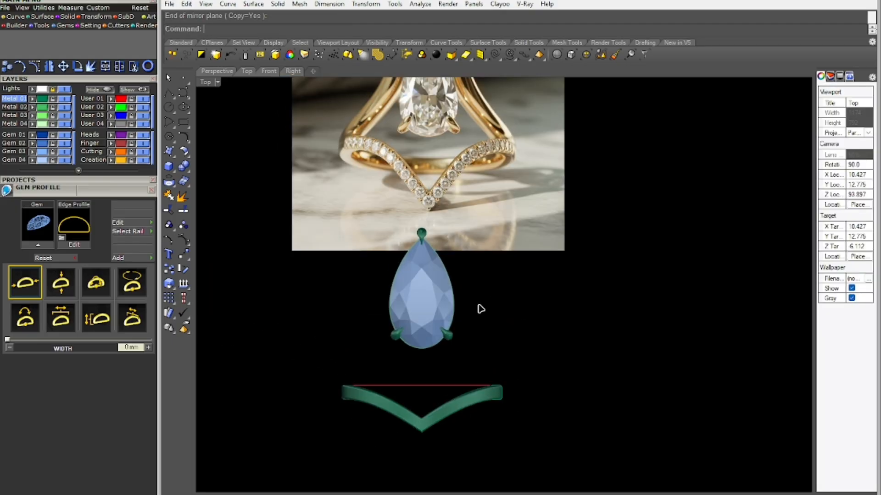
# Move the pear gem and its prong head closer to the V-shaped shank
pyautogui.click(443, 310)
pyautogui.moveTo(432, 265); pyautogui.dragTo(433, 279)
pyautogui.click(479, 311)
pyautogui.moveTo(480, 310); pyautogui.dragTo(467, 305, button='right')
pyautogui.scroll(-2, 467, 289)
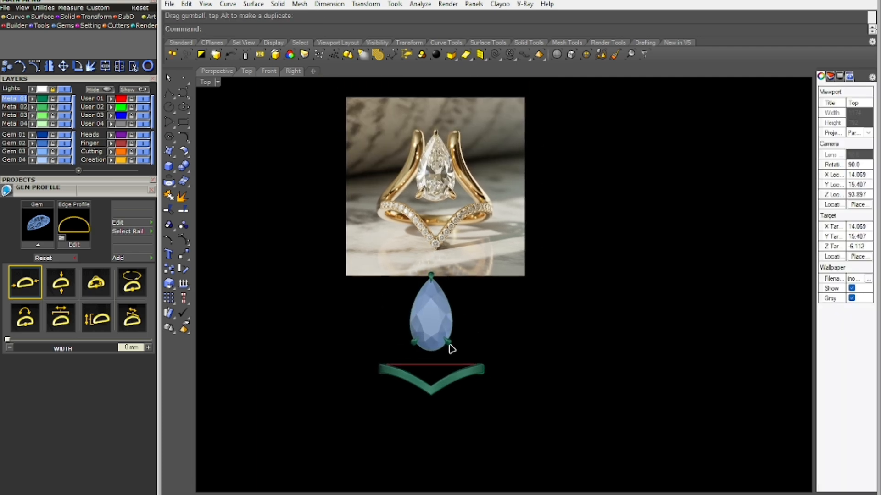
# Move the profile at the V's tip farther away from the gem to deepen the point
pyautogui.scroll(3, 440, 356)
pyautogui.moveTo(441, 356); pyautogui.dragTo(436, 338, button='right')
pyautogui.scroll(2, 419, 407)
pyautogui.scroll(1, 398, 399)
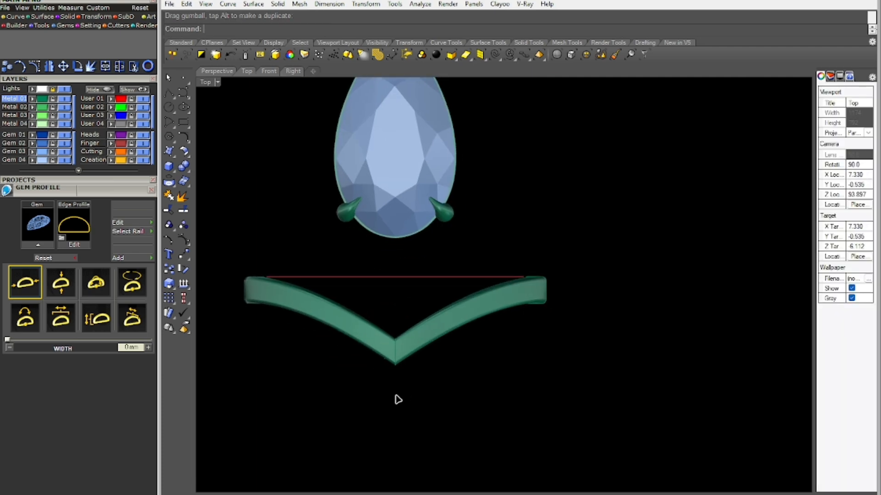
pyautogui.click(396, 352)
pyautogui.scroll(2, 397, 347)
pyautogui.moveTo(398, 347)
pyautogui.mouseDown()
pyautogui.moveTo(411, 361)
pyautogui.moveTo(391, 351)
pyautogui.mouseUp()
pyautogui.scroll(-4, 431, 358)
pyautogui.moveTo(436, 353); pyautogui.dragTo(456, 383, button='right')
pyautogui.scroll(-4, 448, 319)
pyautogui.scroll(-3, 448, 360)
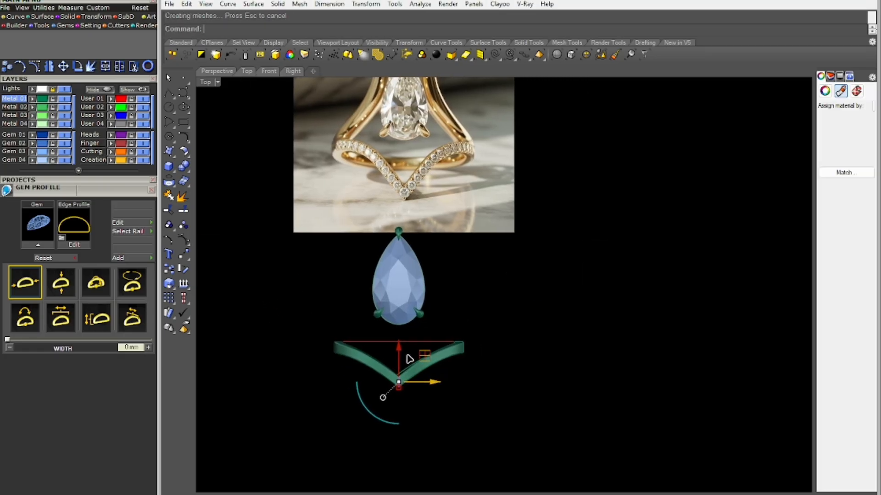
# Undo the tip profile and gem moves, the mirrored half and the one-rail sweep
pyautogui.scroll(4, 416, 358)
pyautogui.hotkey('ctrl', 'z')
pyautogui.hotkey('ctrl', 'z')
pyautogui.hotkey('ctrl', 'z')
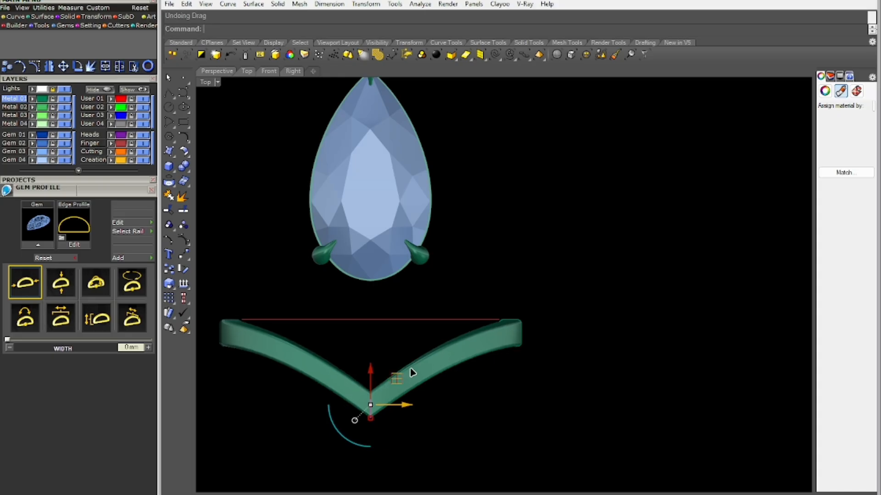
pyautogui.hotkey('ctrl', 'z')
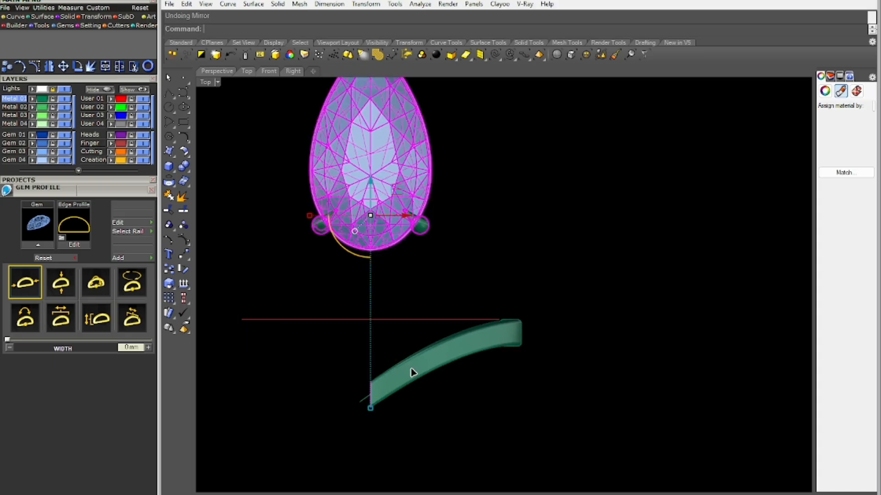
pyautogui.hotkey('ctrl', 'z')
pyautogui.press('Escape')
# Bow the flat shank curve more by raising its two middle control points and lowering its inner end together with the end profile
pyautogui.click(426, 364)
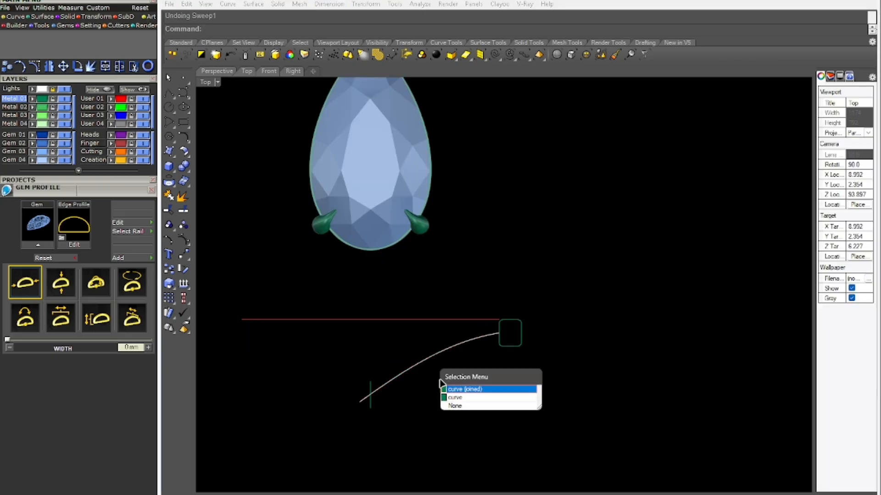
pyautogui.click(440, 397)
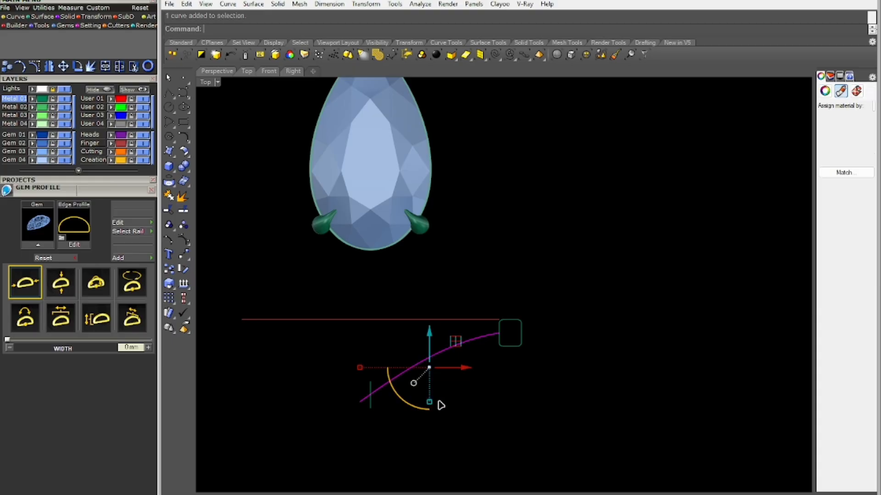
pyautogui.scroll(2, 452, 381)
pyautogui.press('F10')
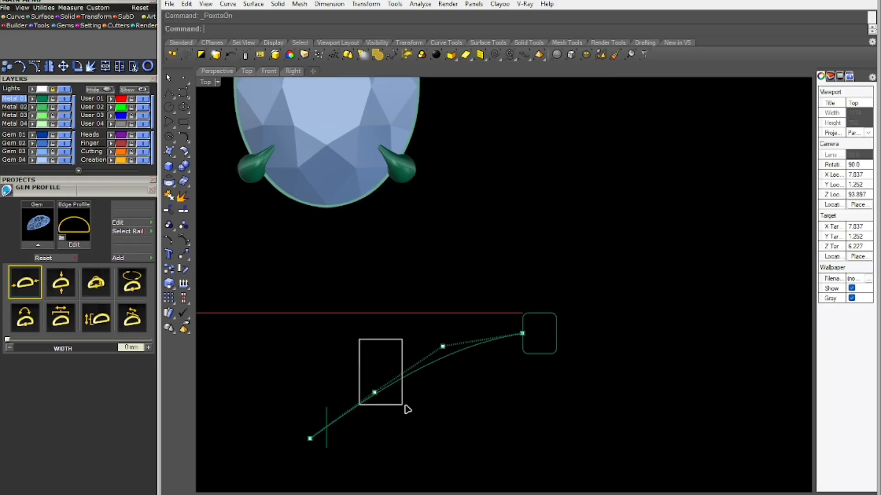
pyautogui.moveTo(404, 405); pyautogui.dragTo(404, 405)
pyautogui.moveTo(373, 367); pyautogui.dragTo(367, 340)
pyautogui.click(442, 346)
pyautogui.moveTo(445, 335); pyautogui.dragTo(445, 327)
pyautogui.moveTo(268, 390); pyautogui.dragTo(305, 454)
pyautogui.moveTo(323, 425); pyautogui.dragTo(323, 425)
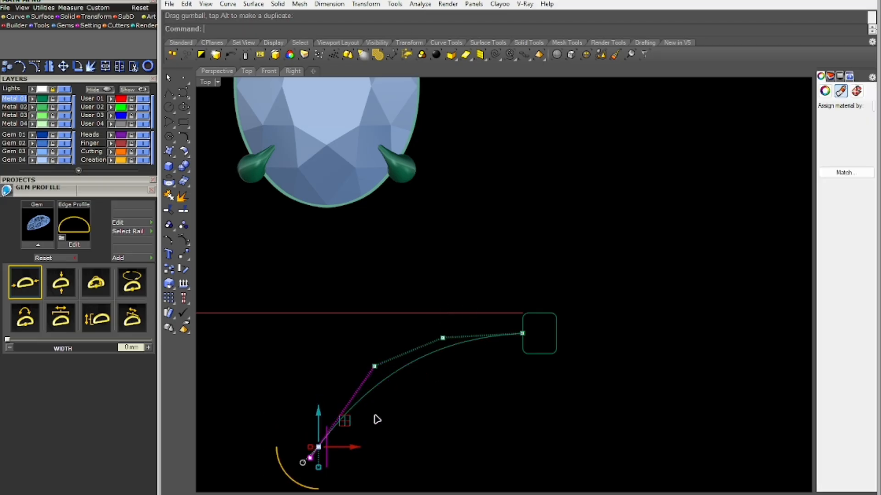
pyautogui.press('Escape')
pyautogui.press('Escape')
# Combine the reshaped flat curve with the finger circle into a new 3D rail using Curve from 2 Views
pyautogui.moveTo(417, 460); pyautogui.dragTo(361, 385)
pyautogui.moveTo(359, 382); pyautogui.dragTo(347, 346, button='right')
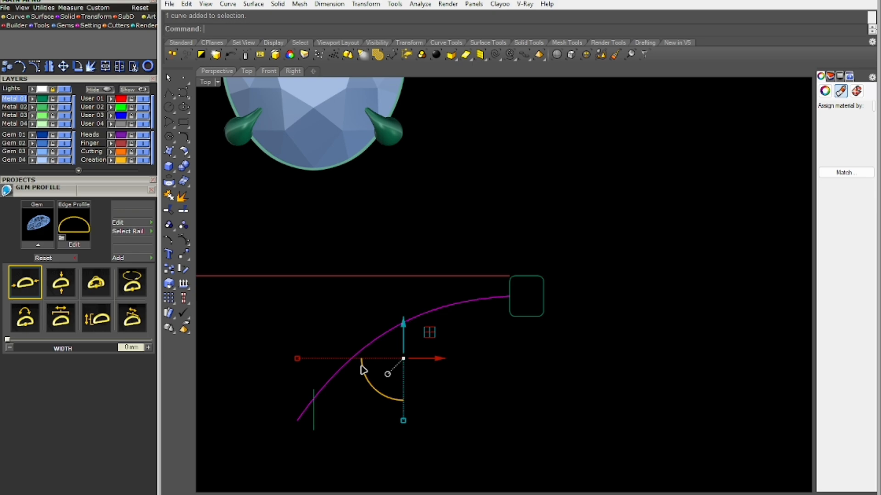
pyautogui.press('Return')
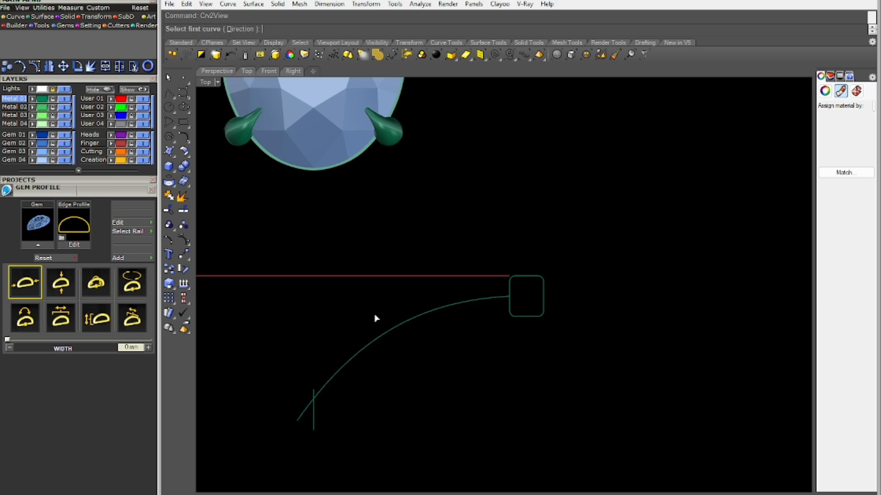
pyautogui.click(383, 347)
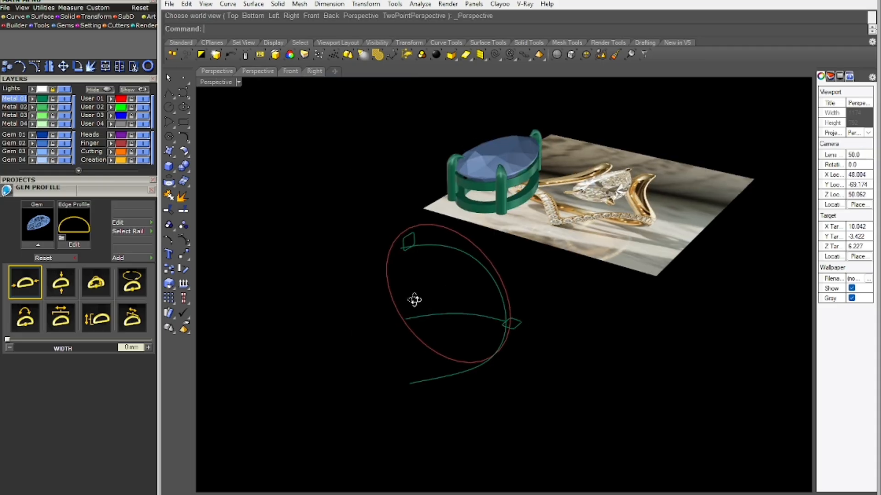
# Sweep both rounded profiles along the new 3D rail with Sweep1
pyautogui.click(458, 255)
pyautogui.write('SW')
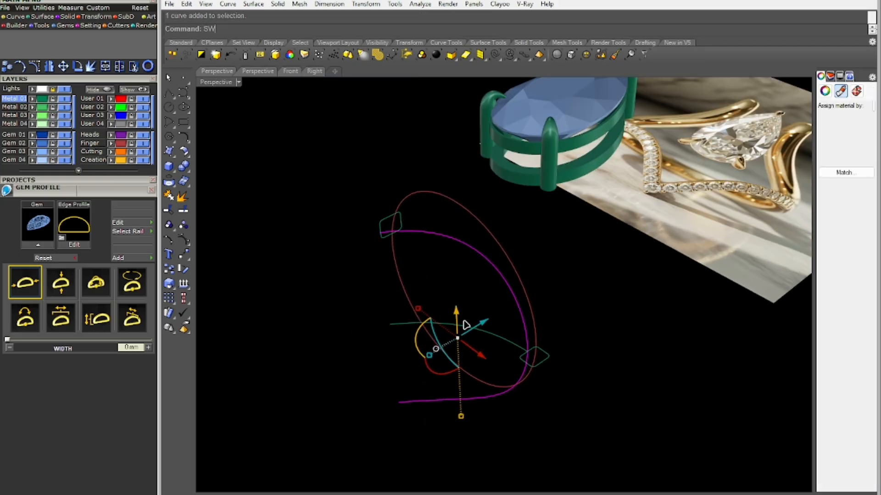
pyautogui.write('eep1')
pyautogui.press('Return')
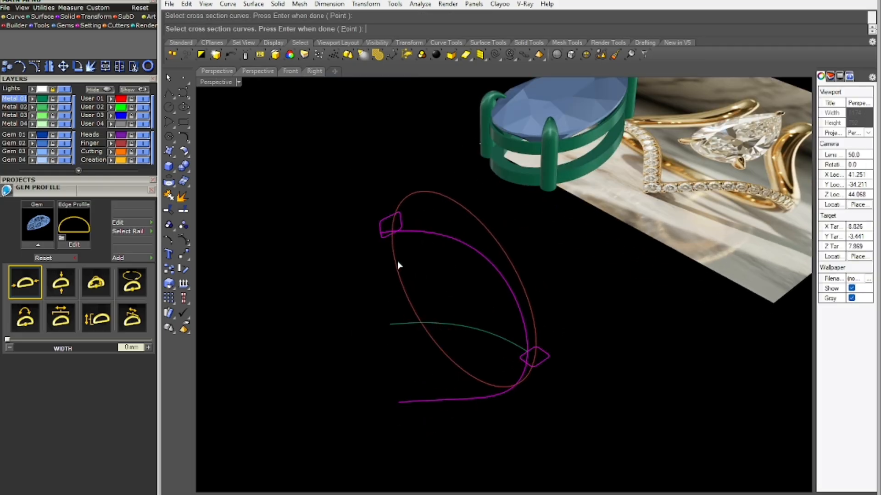
pyautogui.press('Return')
pyautogui.press('Return')
pyautogui.press('Return')
# Align the profile at the shank's inner end by HorizCenter to the point where the rail ends in the Top view
pyautogui.moveTo(350, 348); pyautogui.dragTo(385, 345, button='right')
pyautogui.write('t')
pyautogui.press('Return')
pyautogui.click(427, 253)
pyautogui.scroll(-4, 435, 285)
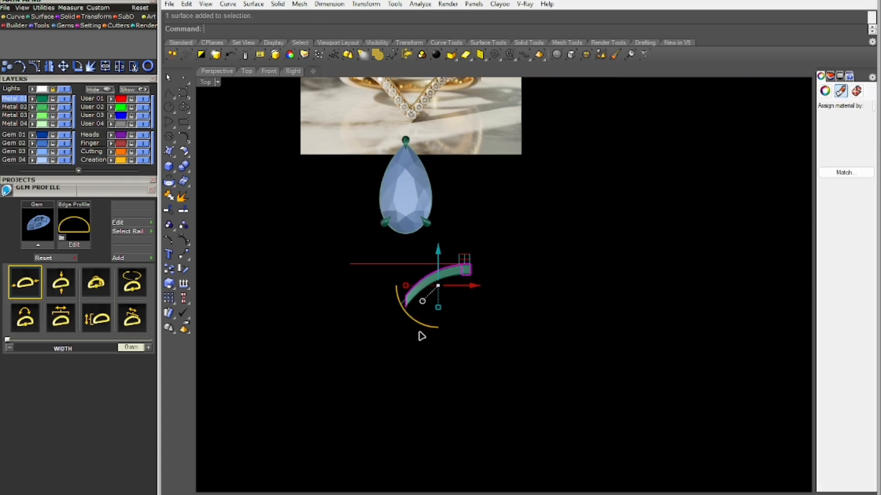
pyautogui.scroll(1, 419, 334)
pyautogui.scroll(6, 436, 364)
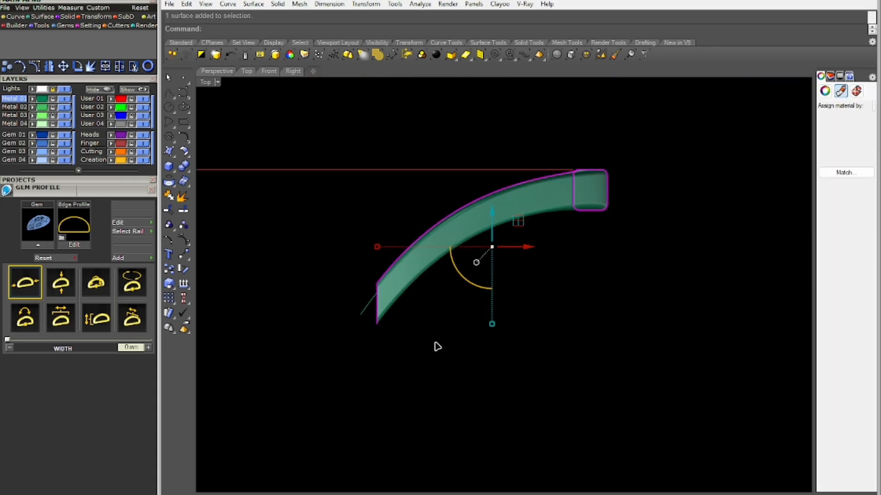
pyautogui.click(437, 347)
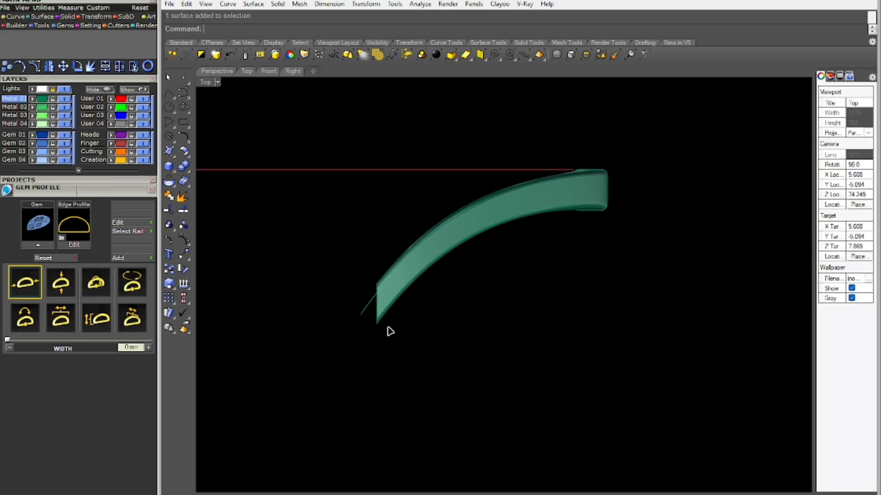
pyautogui.click(379, 321)
pyautogui.scroll(4, 390, 349)
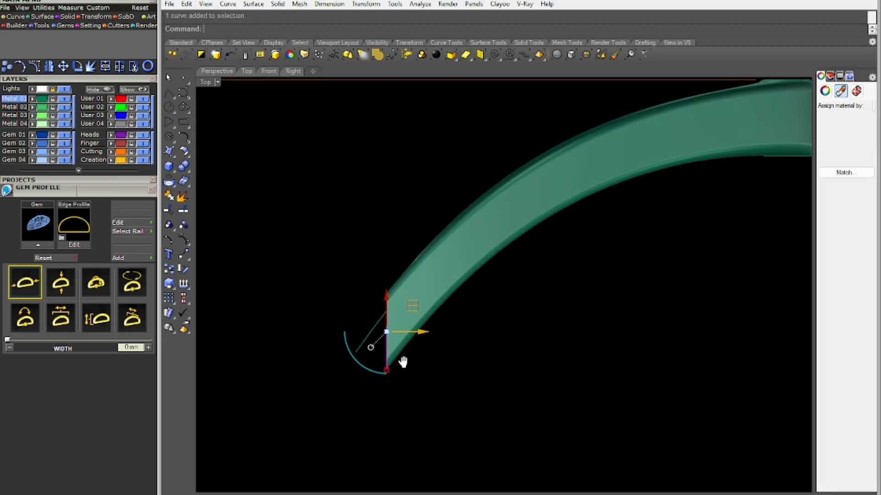
pyautogui.write('ah')
pyautogui.press('Return')
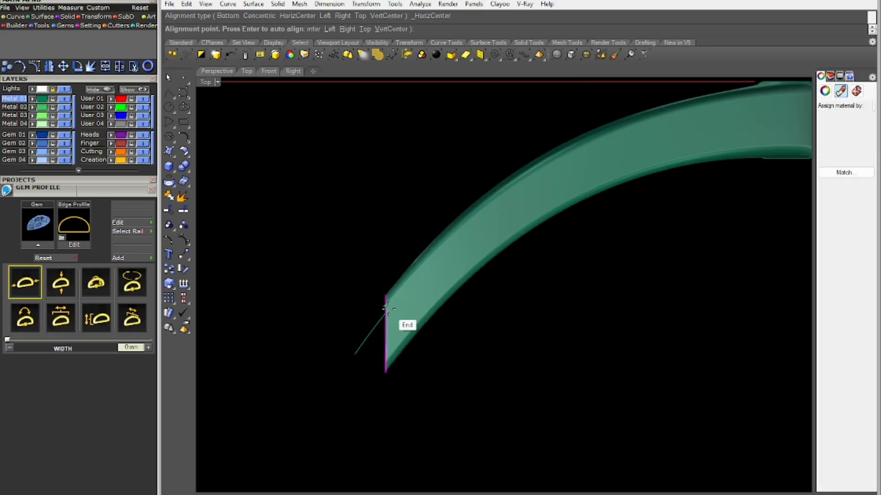
pyautogui.click(386, 314)
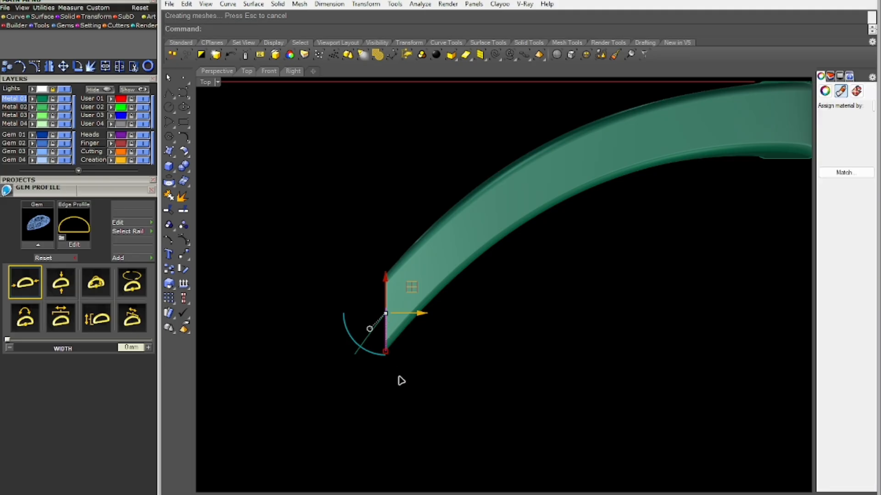
pyautogui.scroll(-3, 399, 376)
pyautogui.scroll(-3, 458, 293)
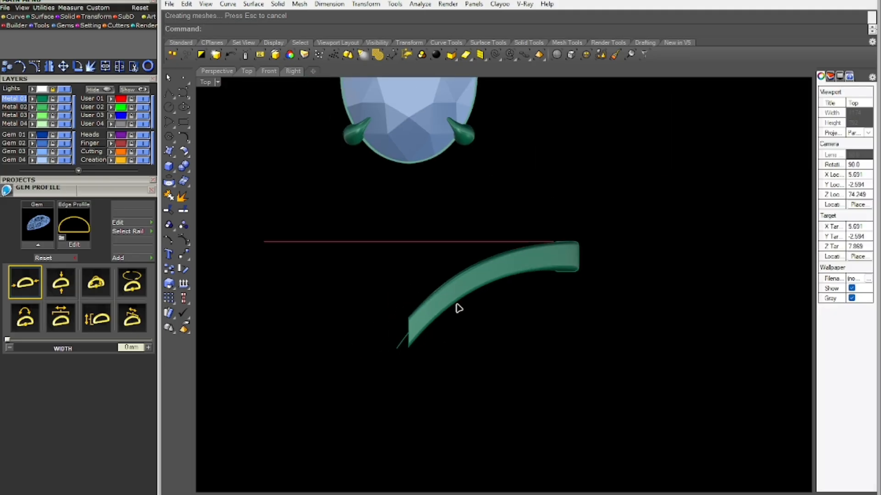
# Mirror the newly swept half shank across a vertical line through its inner tip to complete the V shape
pyautogui.click(461, 290)
pyautogui.moveTo(478, 331); pyautogui.dragTo(503, 367, button='right')
pyautogui.write('mi')
pyautogui.press('Return')
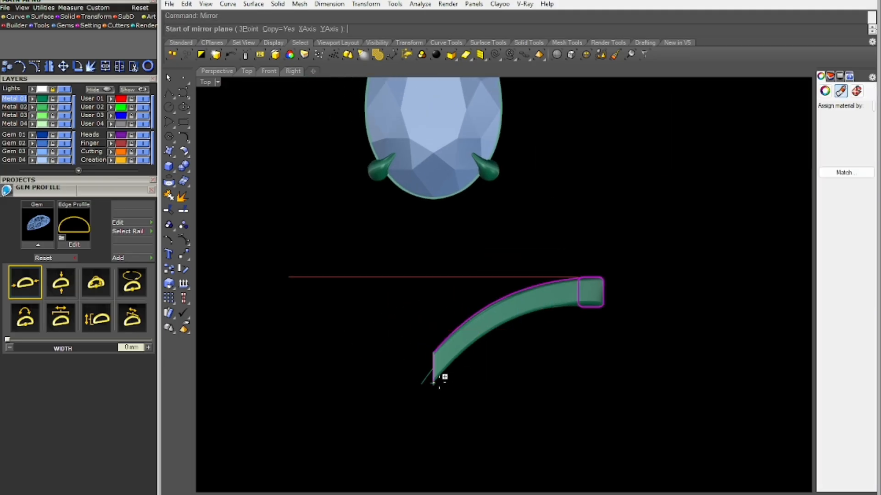
pyautogui.click(435, 384)
pyautogui.click(444, 426)
# Select both halves of the V-shaped shank and join them
pyautogui.press('Escape')
pyautogui.click(413, 335)
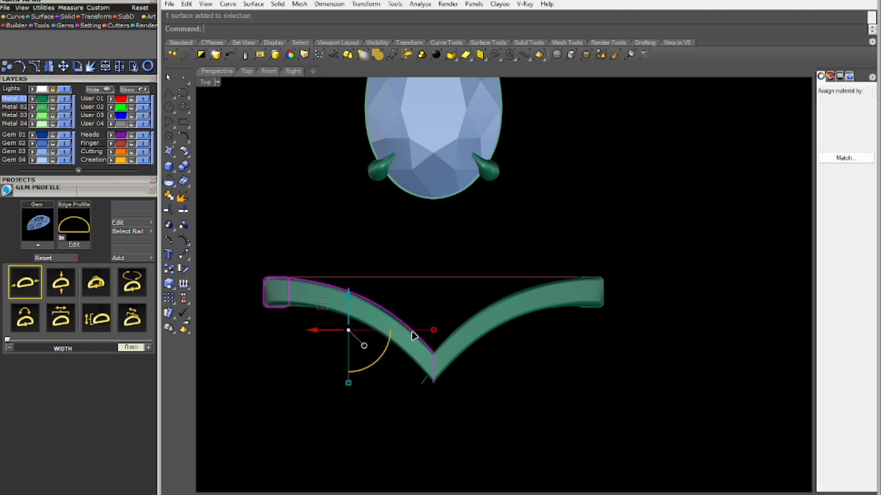
pyautogui.keyDown('shift'); pyautogui.click(467, 349); pyautogui.keyUp('shift')
pyautogui.scroll(-2, 453, 384)
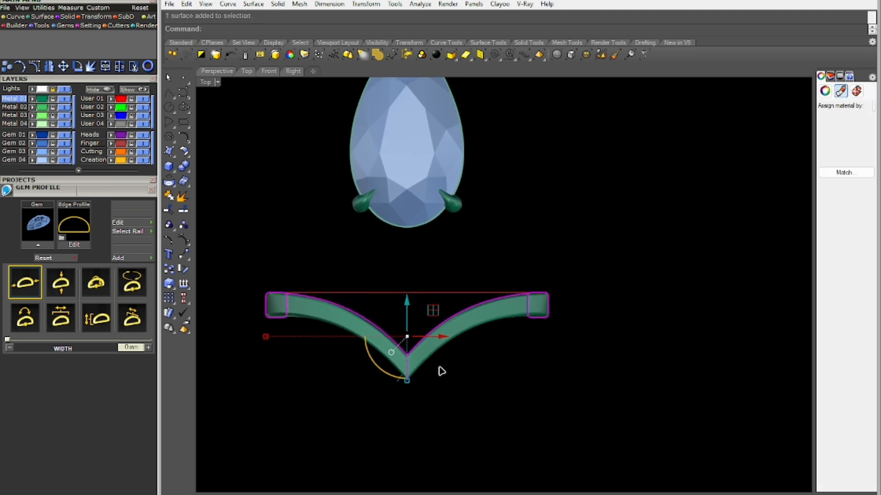
pyautogui.hotkey('ctrl', 'j')
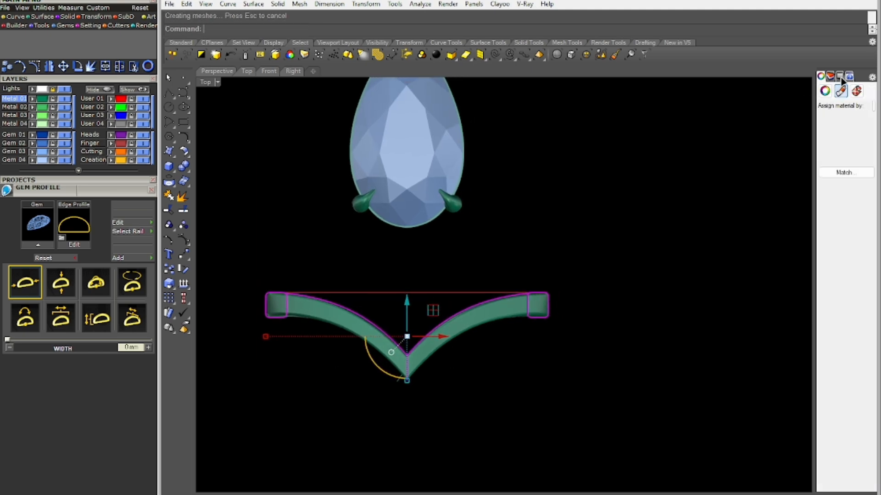
pyautogui.click(840, 77)
pyautogui.click(849, 77)
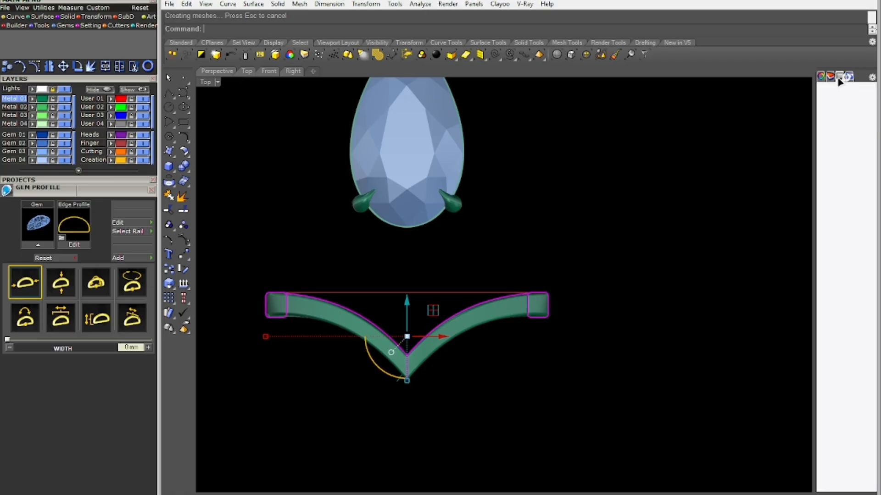
pyautogui.click(828, 77)
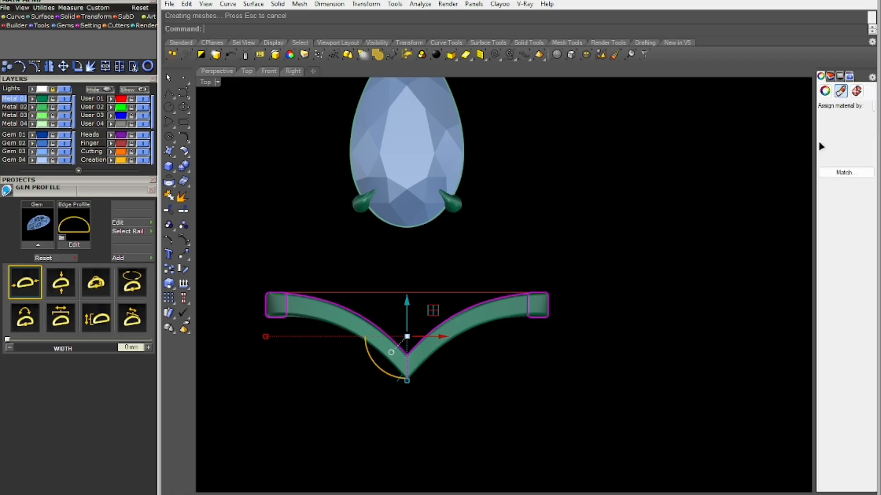
pyautogui.click(839, 76)
pyautogui.click(631, 238)
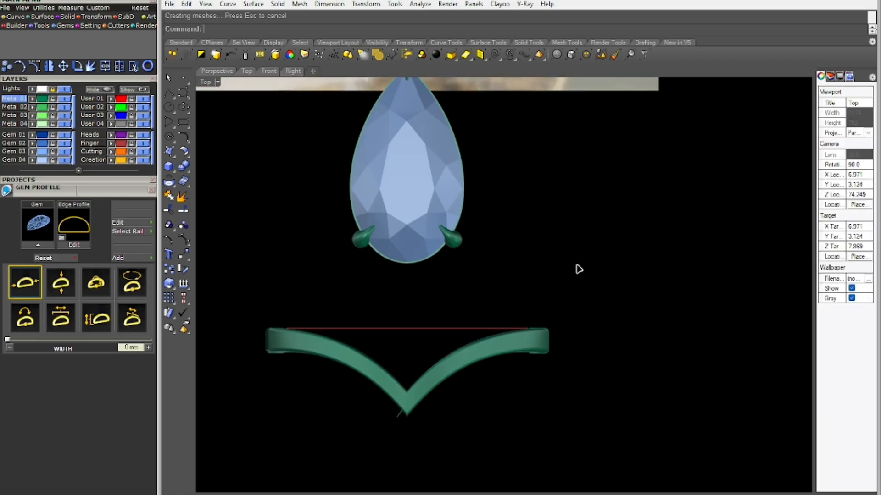
# Mirror the rounded profile at the shank's right end upward across a horizontal line through the origin in the Top view
pyautogui.scroll(2, 556, 314)
pyautogui.scroll(-6, 564, 285)
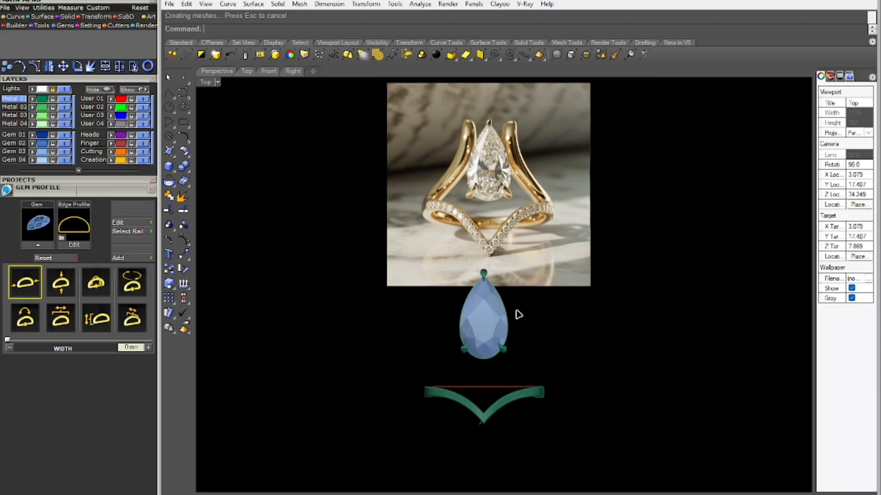
pyautogui.scroll(6, 528, 386)
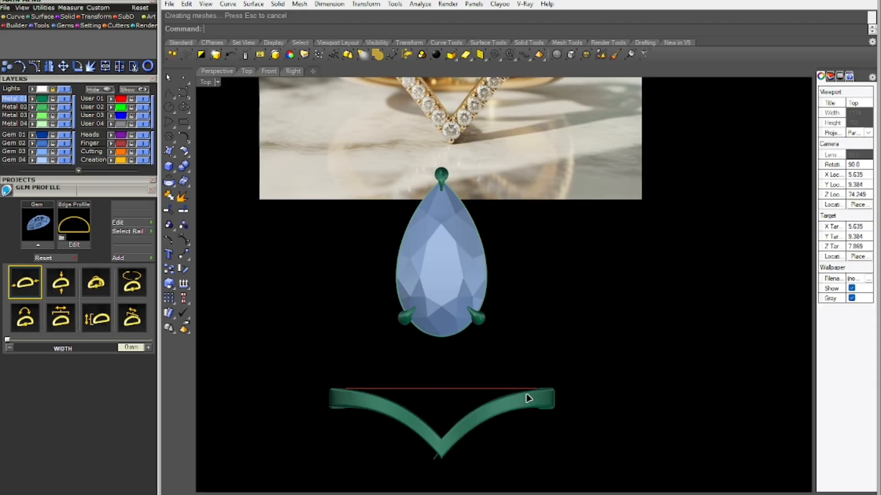
pyautogui.moveTo(422, 325); pyautogui.dragTo(541, 466)
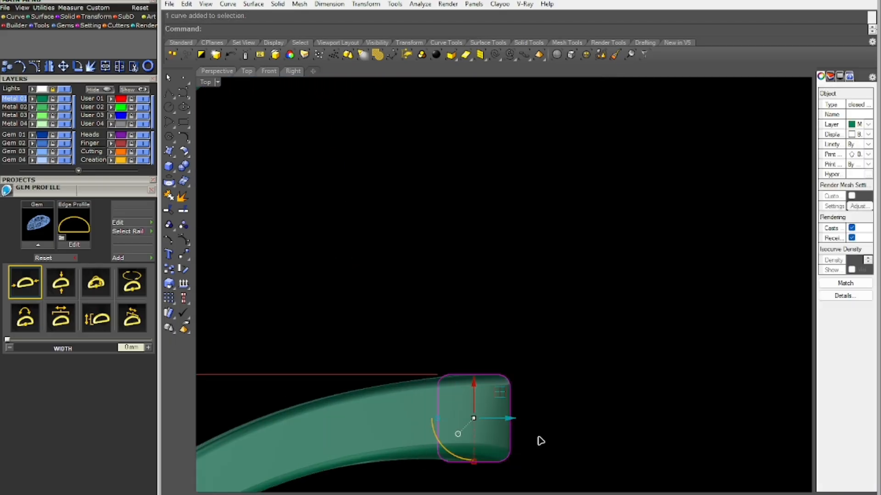
pyautogui.moveTo(541, 441); pyautogui.dragTo(499, 403, button='right')
pyautogui.write('irror')
pyautogui.press('Return')
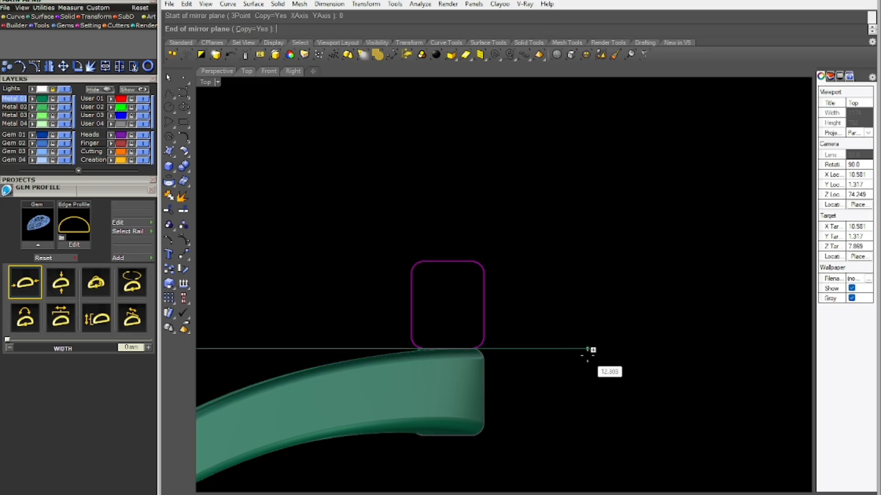
pyautogui.click(590, 354)
# Isolate the mirrored rounded profile by hiding all other objects
pyautogui.scroll(4, 487, 334)
pyautogui.moveTo(488, 334); pyautogui.dragTo(466, 330, button='right')
pyautogui.moveTo(494, 277); pyautogui.dragTo(437, 306)
pyautogui.moveTo(474, 306); pyautogui.dragTo(490, 298, button='right')
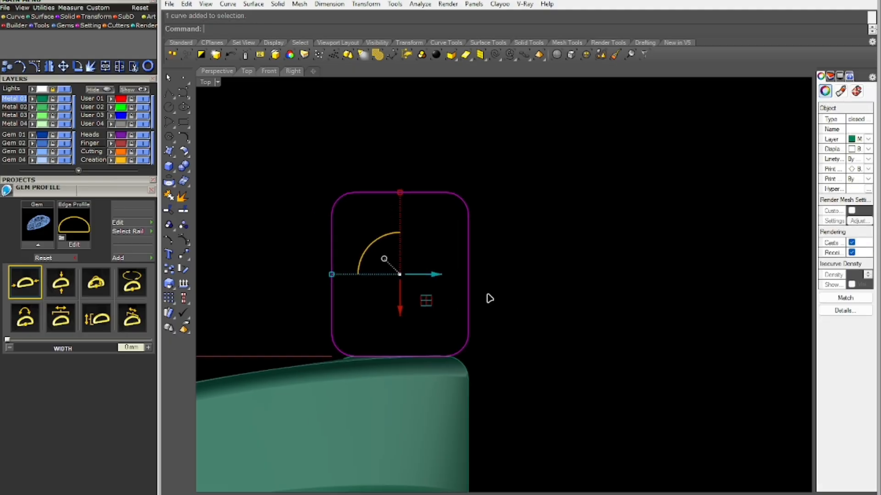
pyautogui.click(530, 324)
pyautogui.moveTo(527, 326); pyautogui.dragTo(532, 374, button='right')
pyautogui.moveTo(539, 327); pyautogui.dragTo(463, 345)
pyautogui.scroll(-6, 464, 346)
pyautogui.moveTo(463, 344); pyautogui.dragTo(502, 367, button='right')
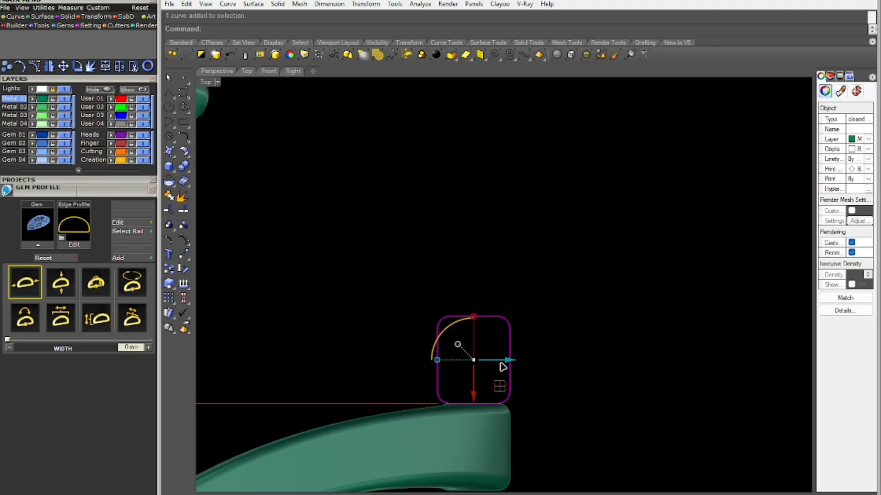
pyautogui.hotkey('ctrl', 'i')
pyautogui.hotkey('ctrl', 'h')
# Draw a vertical line about 1.8 mm long across the right part of the profile, from its lower to its upper edge
pyautogui.moveTo(547, 338); pyautogui.dragTo(447, 385)
pyautogui.moveTo(451, 380); pyautogui.dragTo(421, 377, button='right')
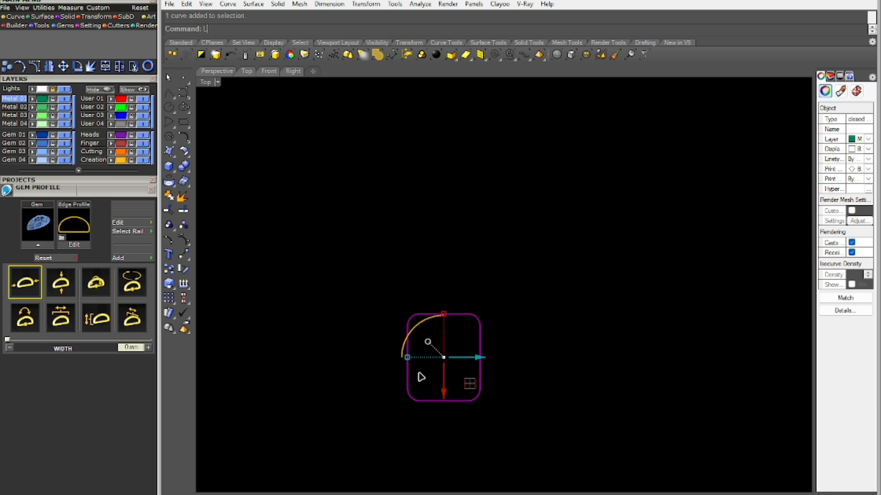
pyautogui.write('L')
pyautogui.press('Return')
pyautogui.click(460, 401)
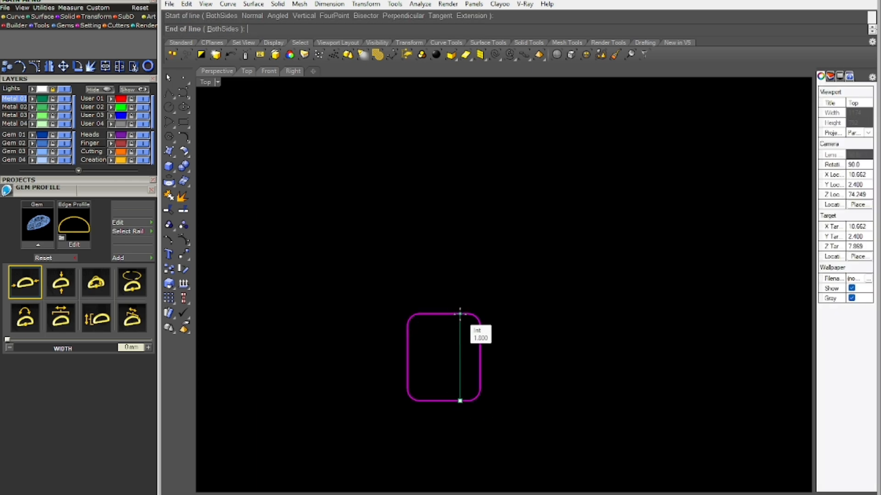
pyautogui.click(460, 314)
# Draw an arc between the vertical line's two ends, bulging through the midpoint of the profile's right edge
pyautogui.write('A')
pyautogui.press('Return')
pyautogui.write('S')
pyautogui.press('Return')
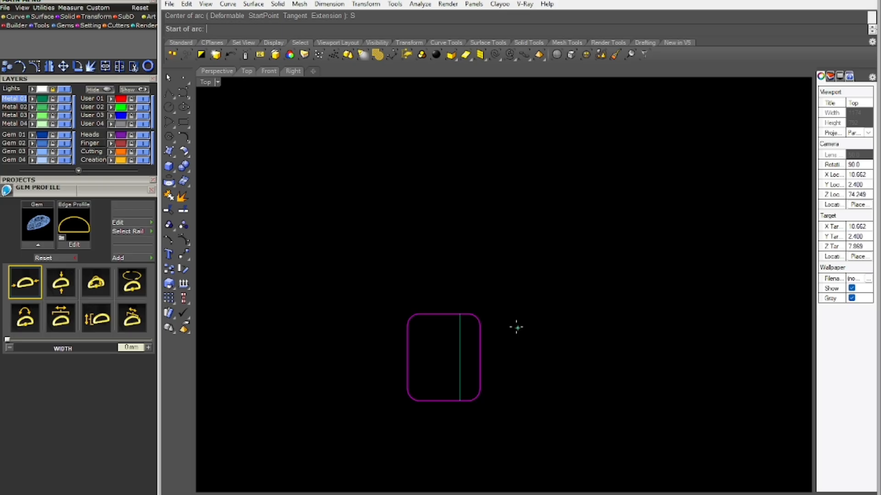
pyautogui.click(460, 313)
pyautogui.click(460, 401)
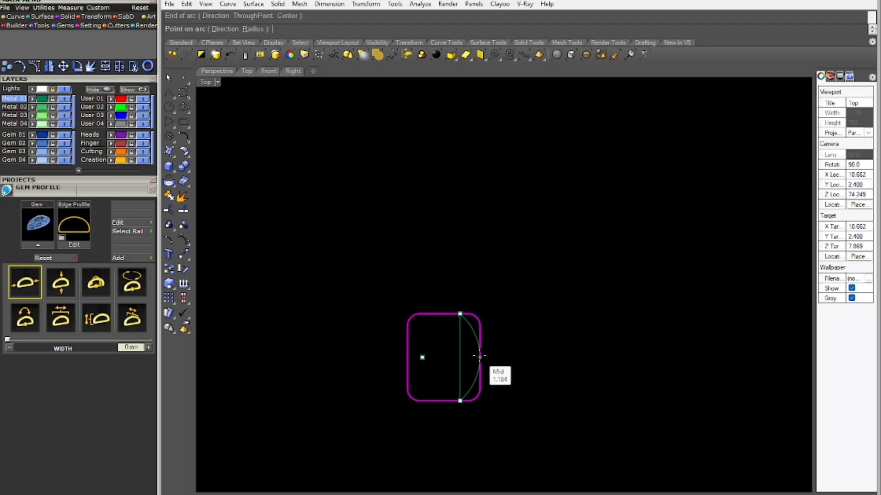
pyautogui.click(480, 357)
# Explode the rounded profile into separate segments
pyautogui.moveTo(565, 326); pyautogui.dragTo(434, 490)
pyautogui.scroll(6, 457, 390)
pyautogui.moveTo(459, 372); pyautogui.dragTo(487, 388, button='right')
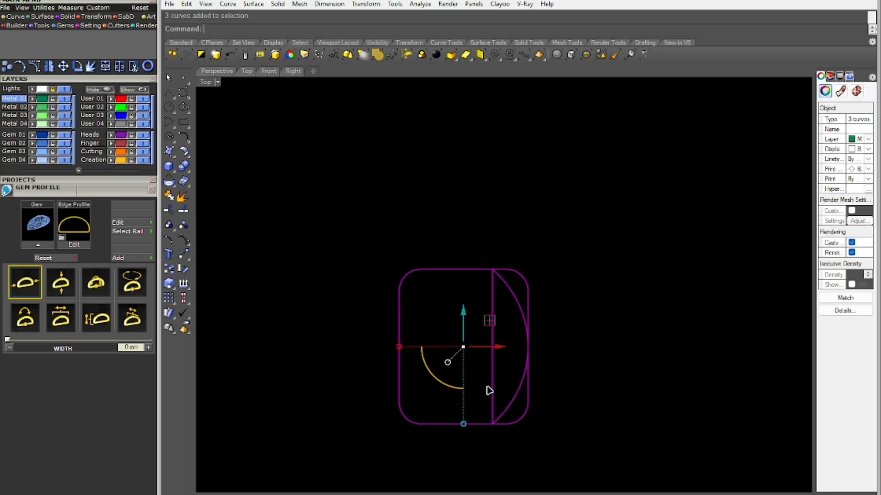
pyautogui.write('X')
pyautogui.press('Return')
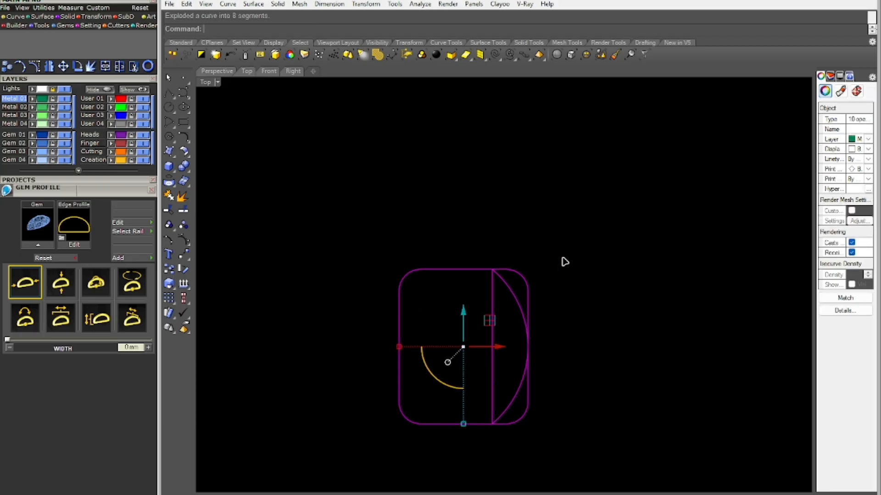
pyautogui.moveTo(556, 258); pyautogui.dragTo(520, 289)
pyautogui.keyDown('shift'); pyautogui.moveTo(525, 434); pyautogui.dragTo(526, 433); pyautogui.keyUp('shift')
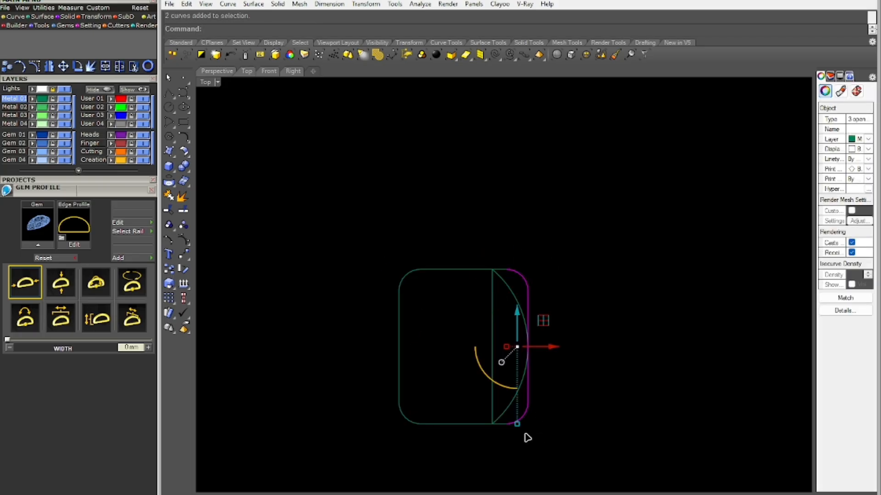
pyautogui.click(532, 429)
# Trim the vertical line and the lower-right rounded corner, using all the profile curves as cutting objects
pyautogui.moveTo(573, 213); pyautogui.dragTo(343, 470)
pyautogui.write('RE')
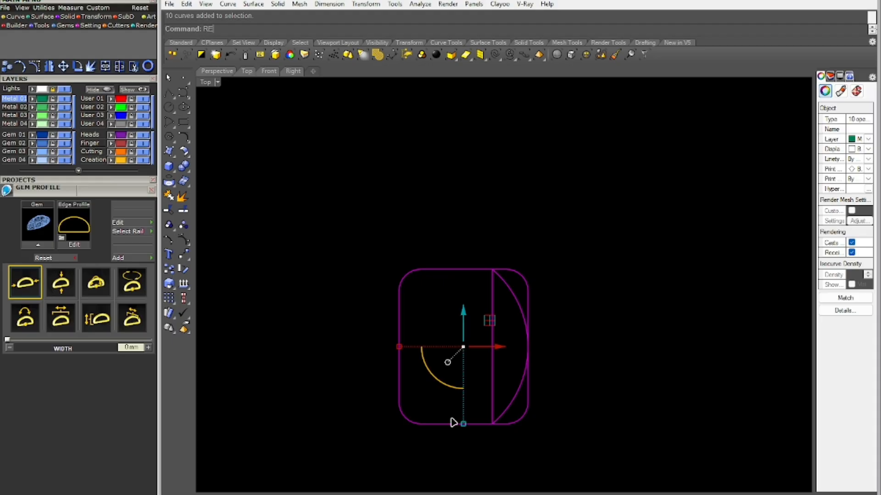
pyautogui.write('VOLVE')
pyautogui.press('Return')
pyautogui.write('TRIM')
pyautogui.press('Return')
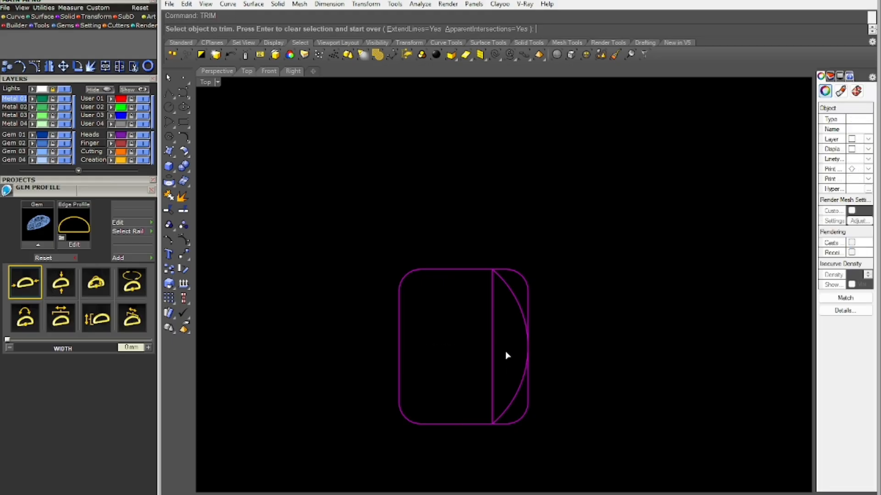
pyautogui.click(493, 410)
pyautogui.moveTo(513, 444); pyautogui.dragTo(512, 443)
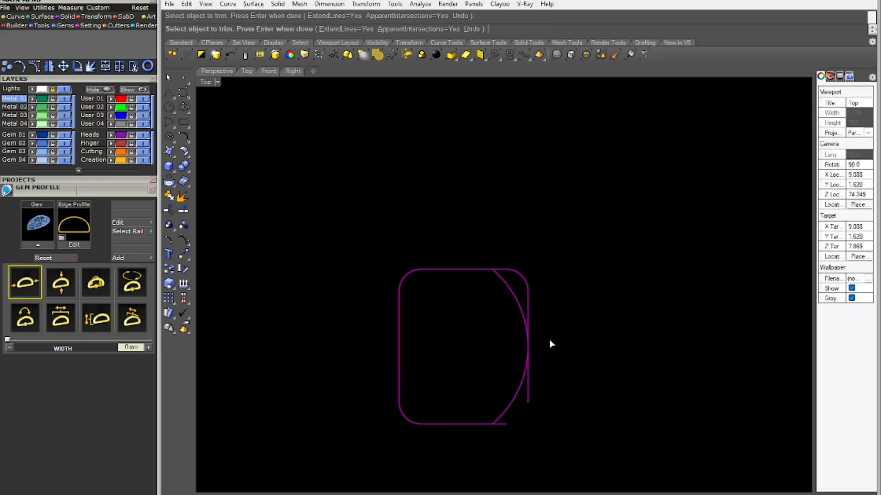
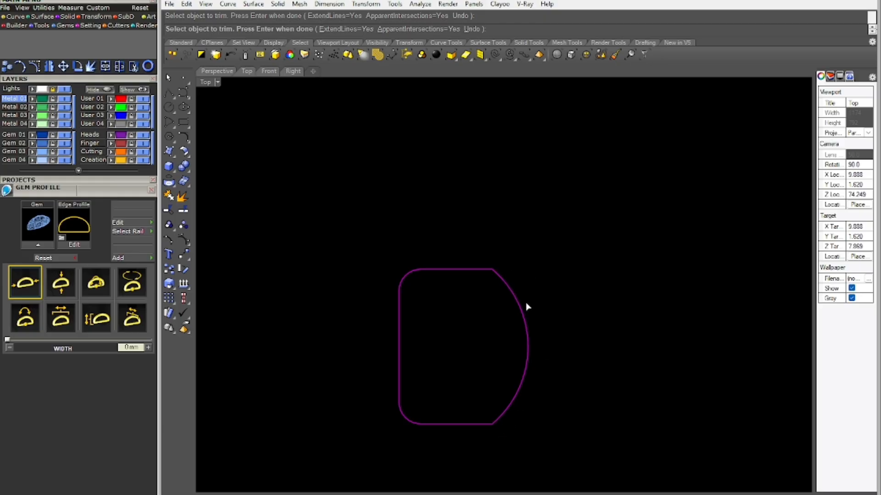
# Finish trimming the D-shaped profile and blend its arc smoothly into the straight edges at both corners with adjustable curve blends
pyautogui.press('Return')
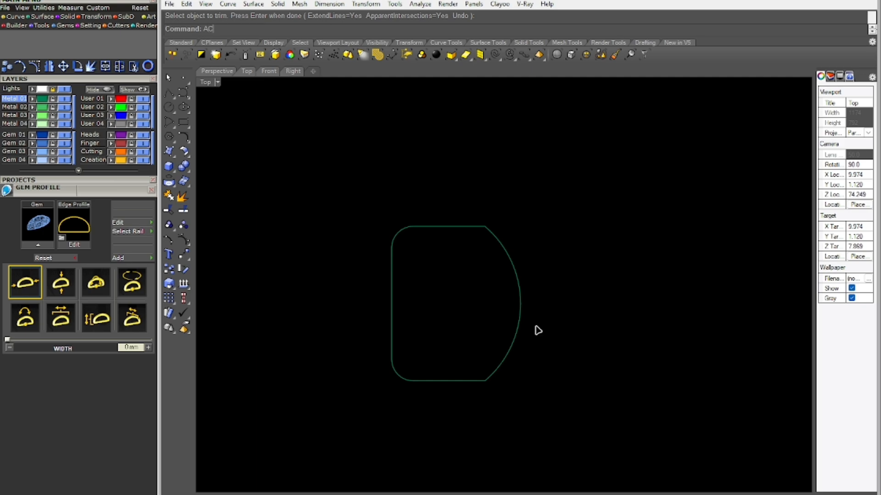
pyautogui.write('AC')
pyautogui.press('Return')
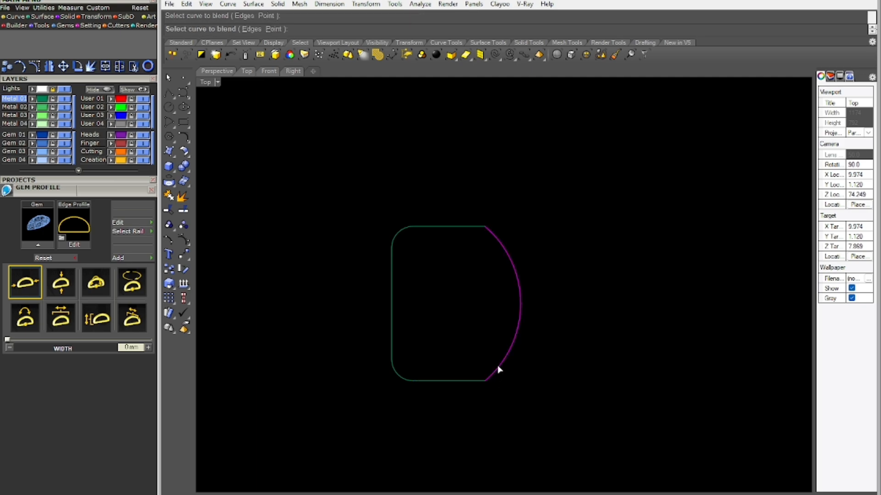
pyautogui.click(467, 381)
pyautogui.press('Return')
pyautogui.moveTo(497, 284); pyautogui.dragTo(500, 321, button='right')
pyautogui.press('Return')
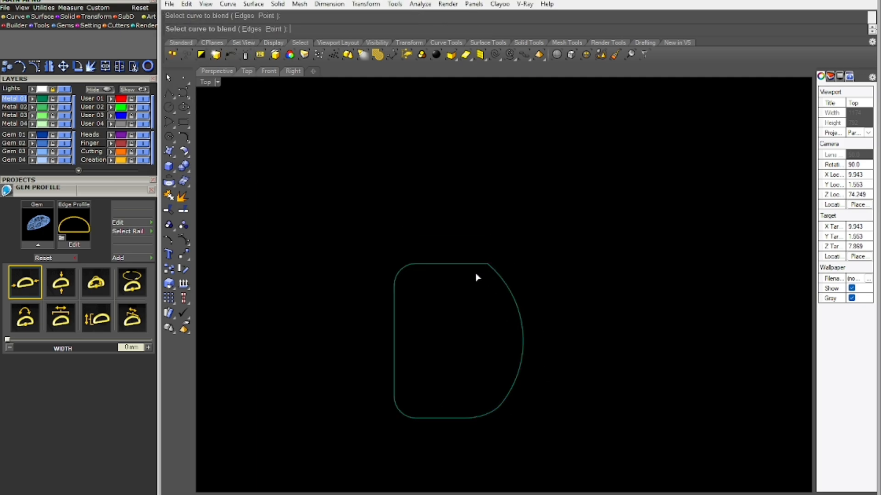
pyautogui.click(468, 267)
pyautogui.press('Return')
# Join the four profile curves into one closed D-shaped curve
pyautogui.scroll(-8, 497, 300)
pyautogui.moveTo(498, 300); pyautogui.dragTo(483, 264, button='right')
pyautogui.moveTo(531, 247); pyautogui.dragTo(435, 285)
pyautogui.scroll(6, 440, 279)
pyautogui.moveTo(431, 257); pyautogui.dragTo(435, 329, button='right')
pyautogui.click(589, 276)
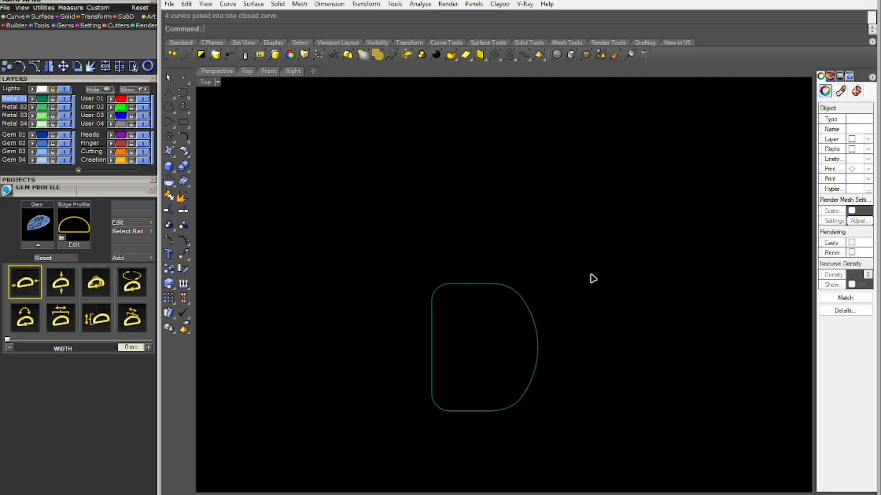
# Show the hidden ring parts, gem and reference photo again around the D-shaped profile
pyautogui.scroll(-7, 588, 277)
pyautogui.moveTo(573, 284); pyautogui.dragTo(518, 343)
pyautogui.moveTo(518, 345); pyautogui.dragTo(517, 381, button='right')
pyautogui.write('Sd')
pyautogui.press('Return')
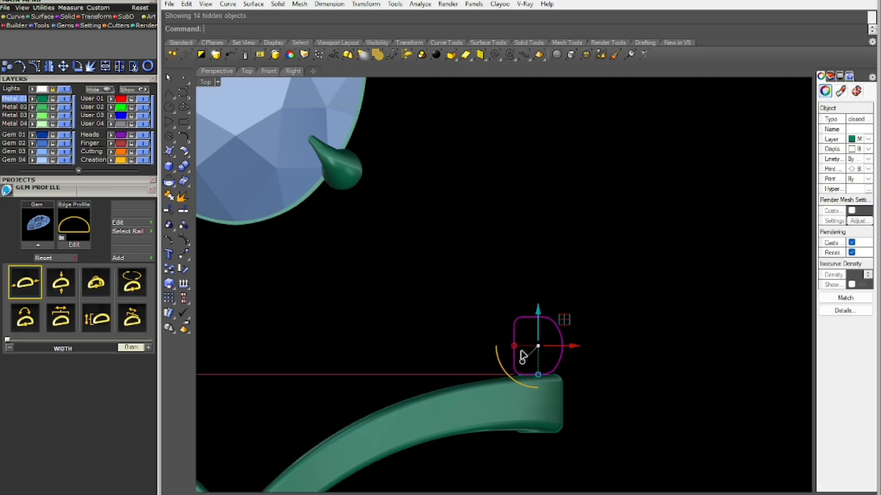
pyautogui.scroll(-6, 514, 367)
pyautogui.moveTo(503, 337); pyautogui.dragTo(506, 370, button='right')
pyautogui.scroll(-3, 505, 370)
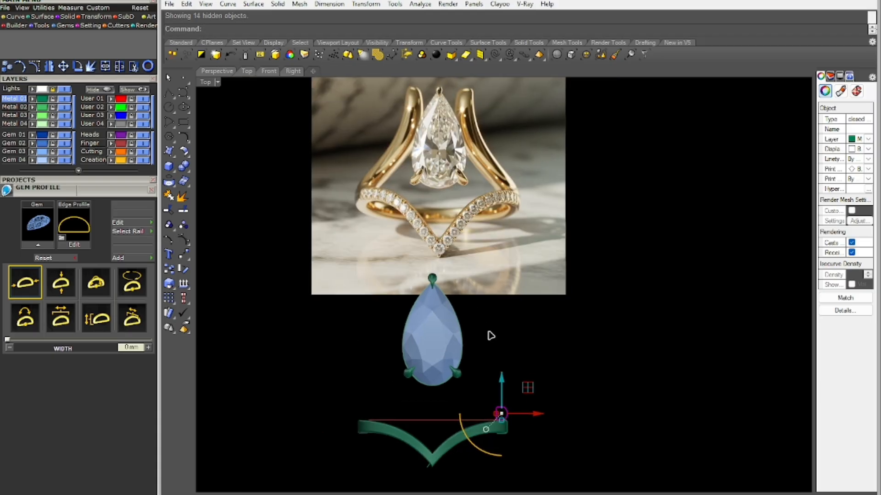
pyautogui.moveTo(510, 345); pyautogui.dragTo(491, 350, button='right')
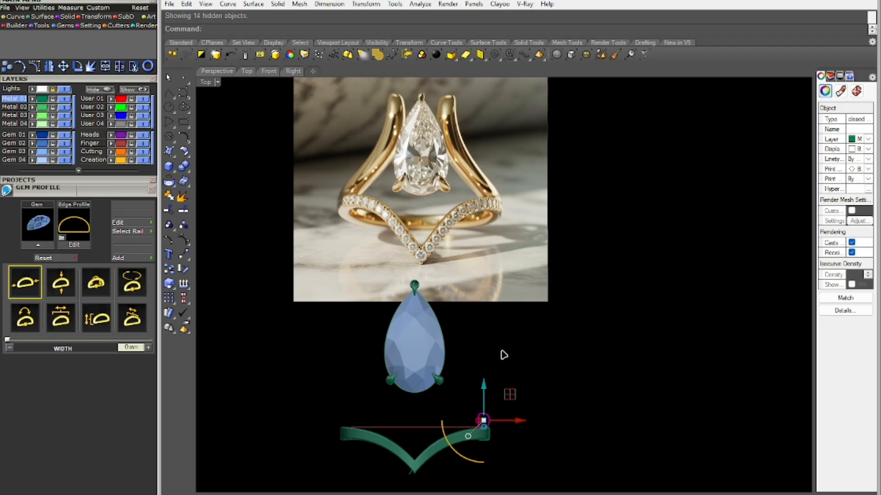
pyautogui.click(566, 417)
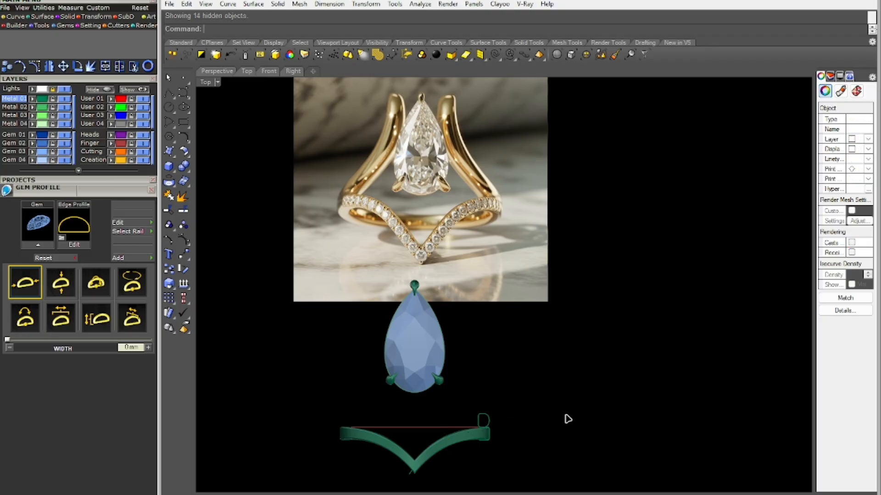
# Draw an interpolated curve from the midpoint of the profile's flat side up past the pear gem to beside its tip
pyautogui.scroll(4, 482, 353)
pyautogui.press('Return')
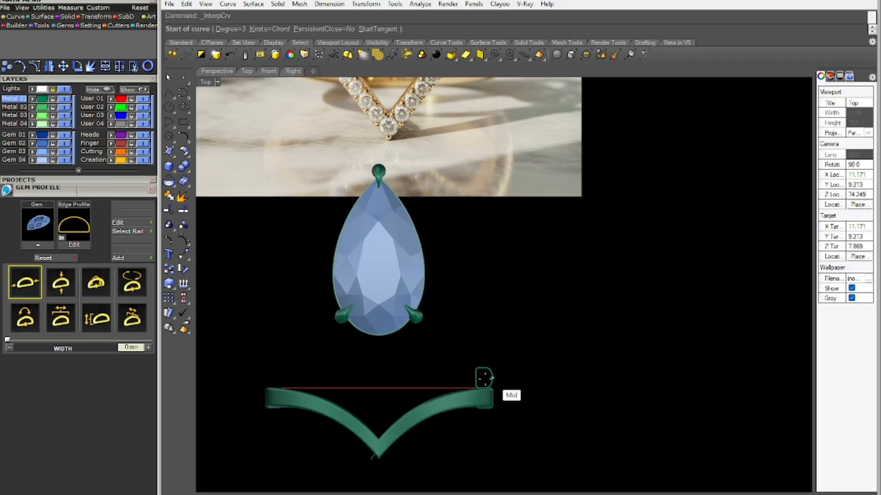
pyautogui.click(476, 378)
pyautogui.click(451, 357)
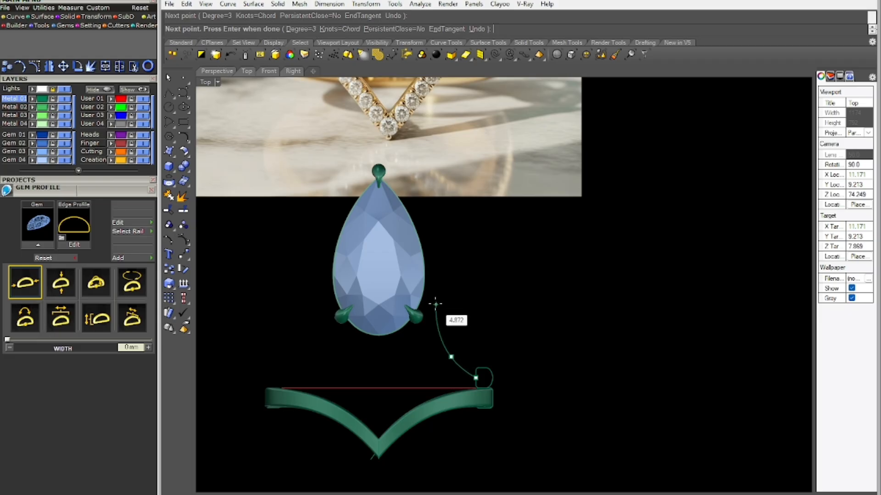
pyautogui.scroll(-8, 429, 308)
pyautogui.scroll(6, 431, 321)
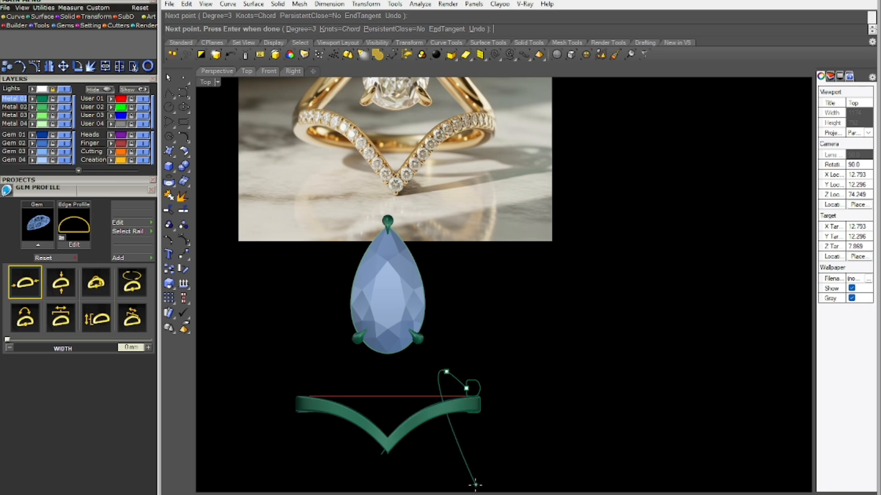
pyautogui.click(434, 343)
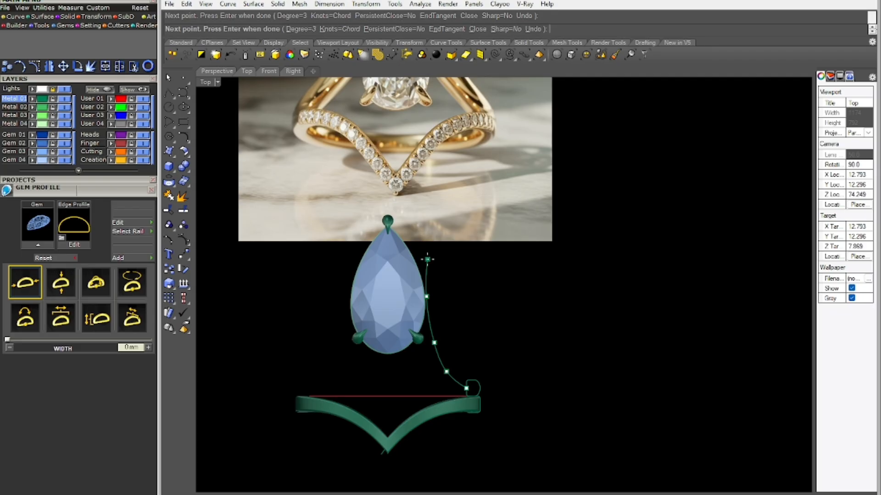
pyautogui.click(427, 260)
pyautogui.scroll(-2, 436, 305)
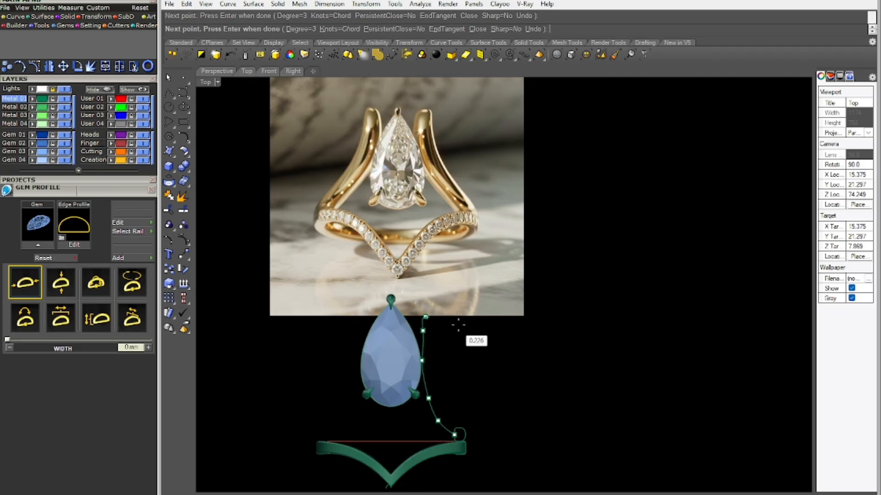
pyautogui.press('Return')
# Rebuild the new side curve with 4 points and degree 3, deleting the input
pyautogui.scroll(2, 459, 376)
pyautogui.click(453, 365)
pyautogui.scroll(1, 449, 369)
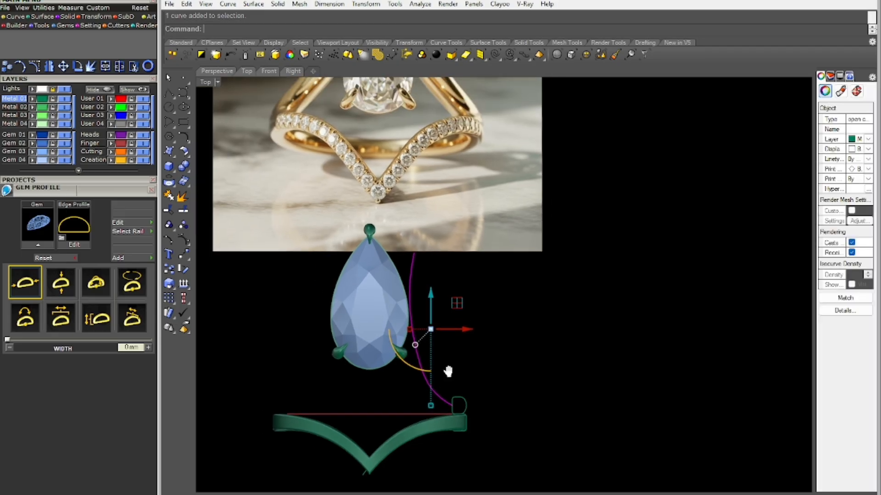
pyautogui.moveTo(449, 372); pyautogui.dragTo(443, 407, button='right')
pyautogui.write('R4')
pyautogui.press('Return')
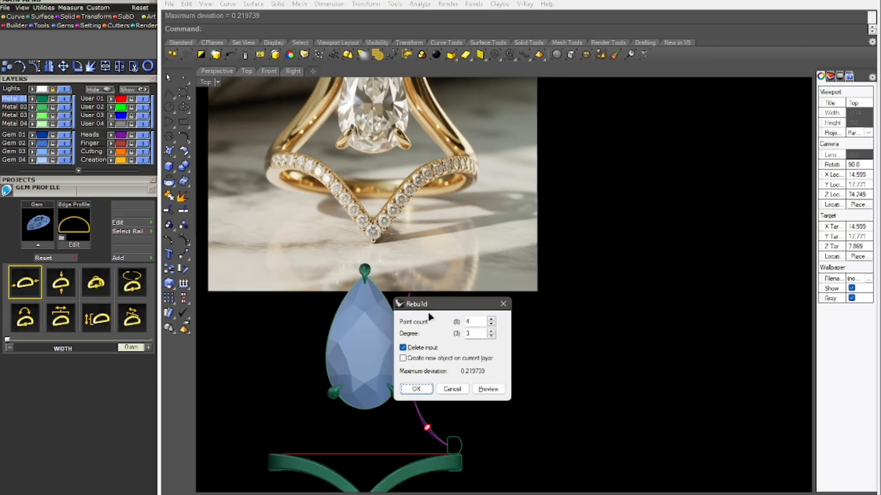
pyautogui.moveTo(422, 304); pyautogui.dragTo(526, 292)
pyautogui.click(519, 379)
# Show the side curve's control points and move the interior point near the gem's lower claw downward to reshape the bend
pyautogui.moveTo(537, 429); pyautogui.dragTo(547, 437, button='right')
pyautogui.scroll(-2, 496, 392)
pyautogui.moveTo(486, 378); pyautogui.dragTo(479, 348, button='right')
pyautogui.scroll(4, 447, 405)
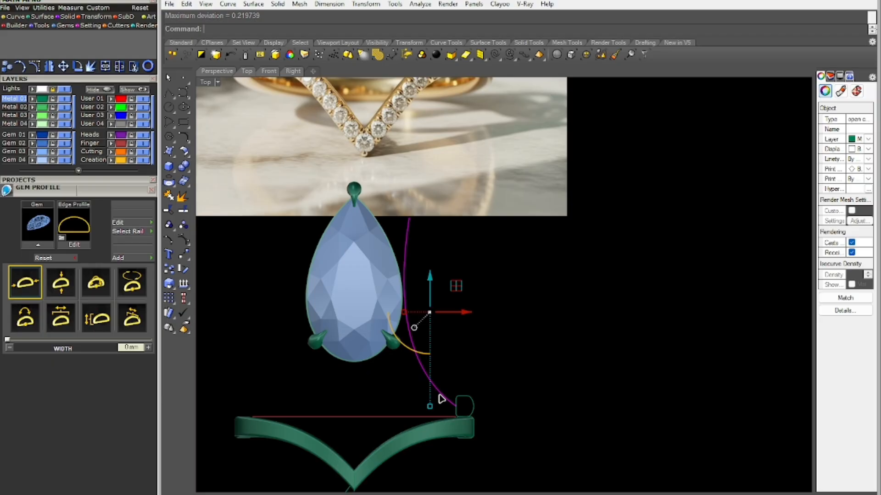
pyautogui.press('F10')
pyautogui.click(398, 366)
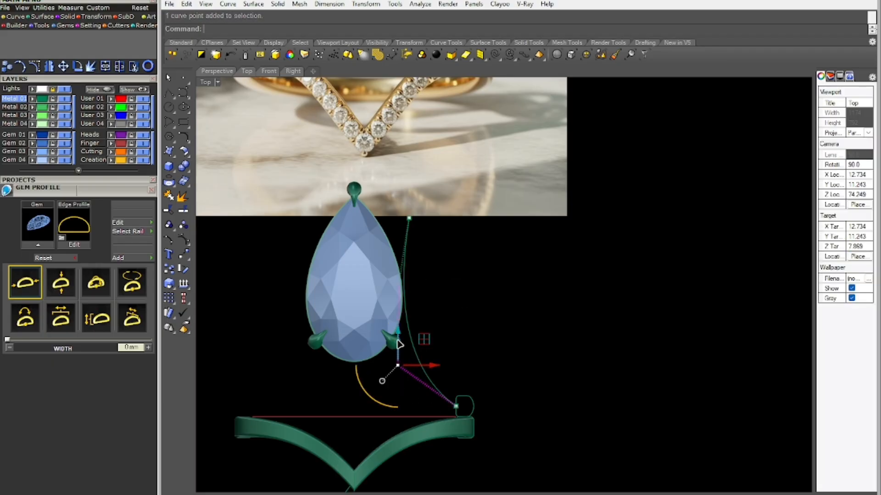
pyautogui.moveTo(400, 344); pyautogui.dragTo(400, 362)
pyautogui.scroll(-3, 413, 371)
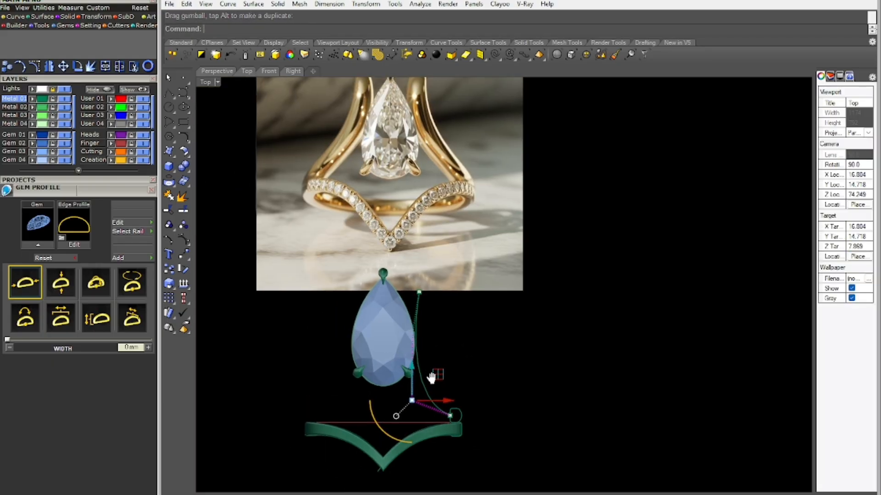
pyautogui.scroll(3, 421, 397)
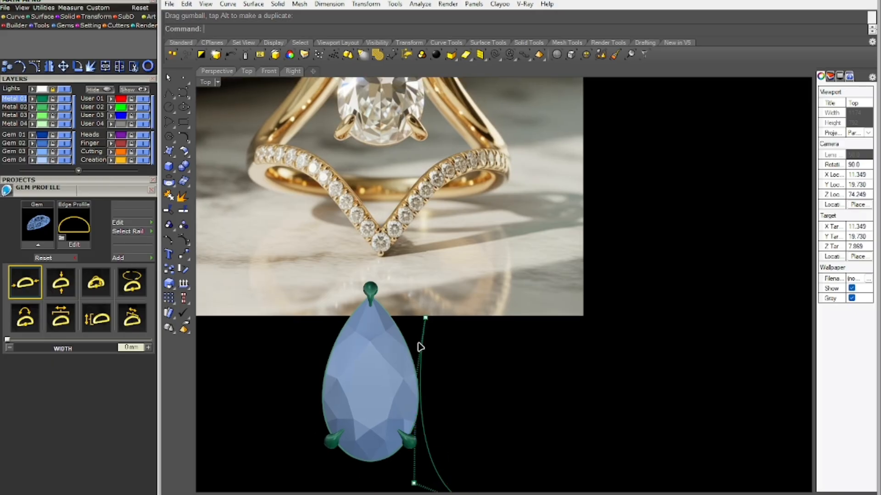
pyautogui.scroll(2, 427, 367)
pyautogui.click(422, 385)
pyautogui.scroll(2, 474, 372)
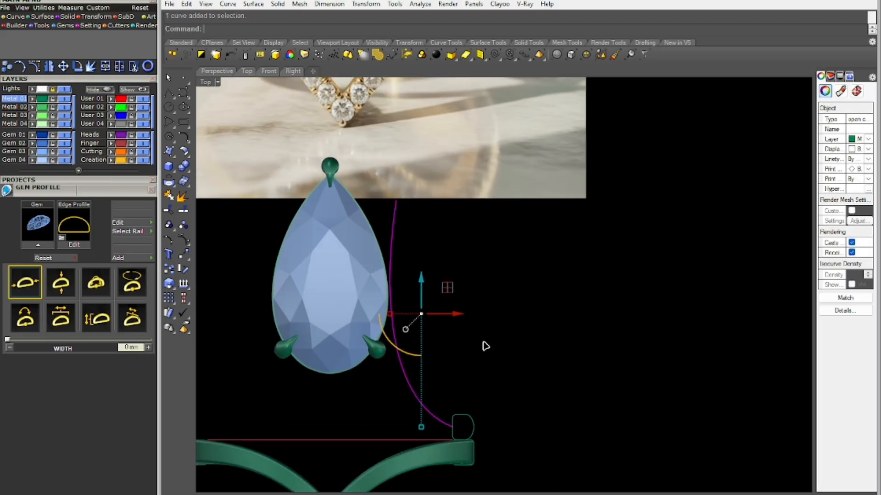
pyautogui.press('Escape')
# Combine the ring rail circle and the side curve into a 3D curve with Crv2View in the Perspective view
pyautogui.moveTo(503, 346); pyautogui.dragTo(419, 314, button='right')
pyautogui.hotkey('ctrl', 'F4')
pyautogui.click(421, 342)
pyautogui.press('Escape')
pyautogui.moveTo(425, 396); pyautogui.dragTo(394, 413, button='right')
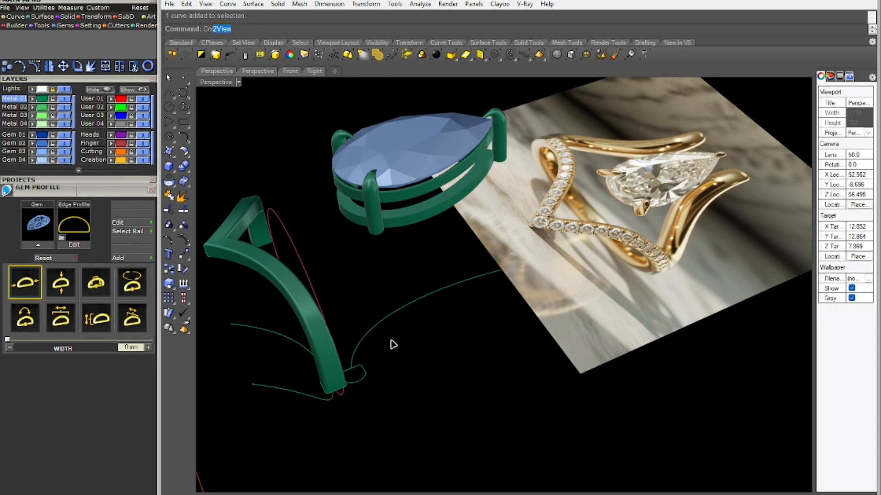
pyautogui.press('Return')
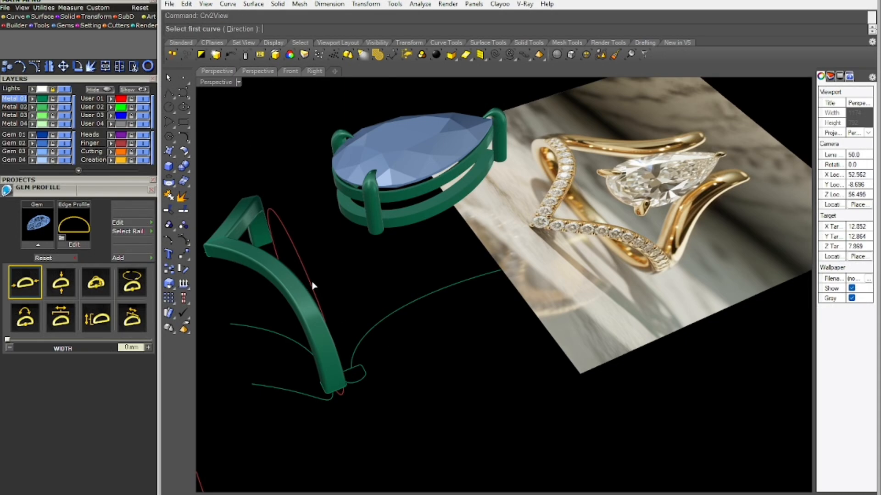
pyautogui.click(312, 283)
pyautogui.click(392, 315)
pyautogui.moveTo(399, 332); pyautogui.dragTo(360, 343, button='right')
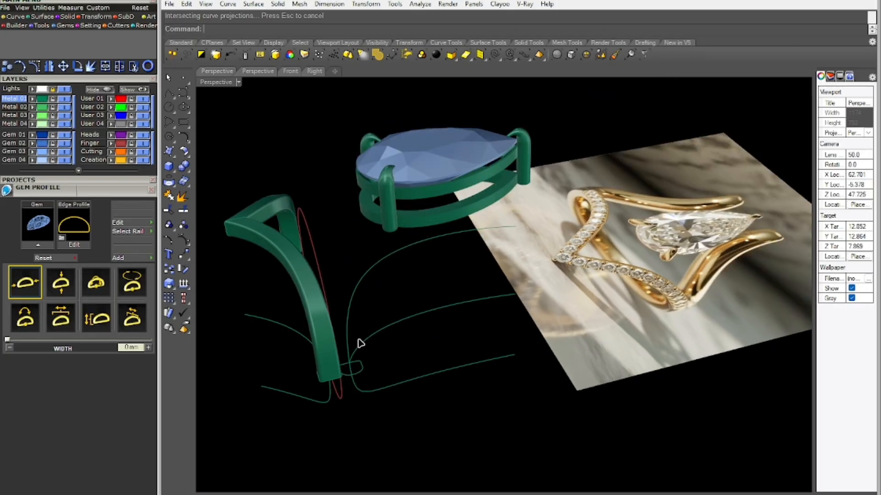
# Split the combined 3D curve at the point where it meets the D-shaped profile
pyautogui.click(360, 390)
pyautogui.write('SPLIT')
pyautogui.press('Return')
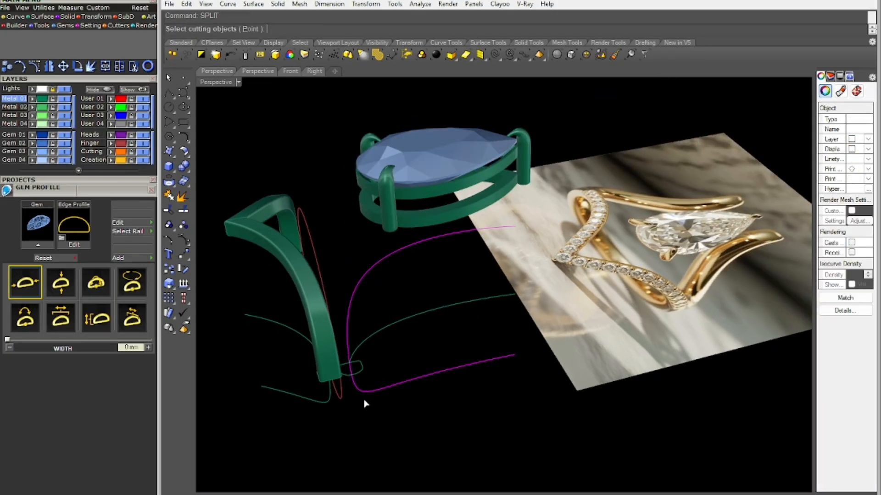
pyautogui.write('P')
pyautogui.press('Return')
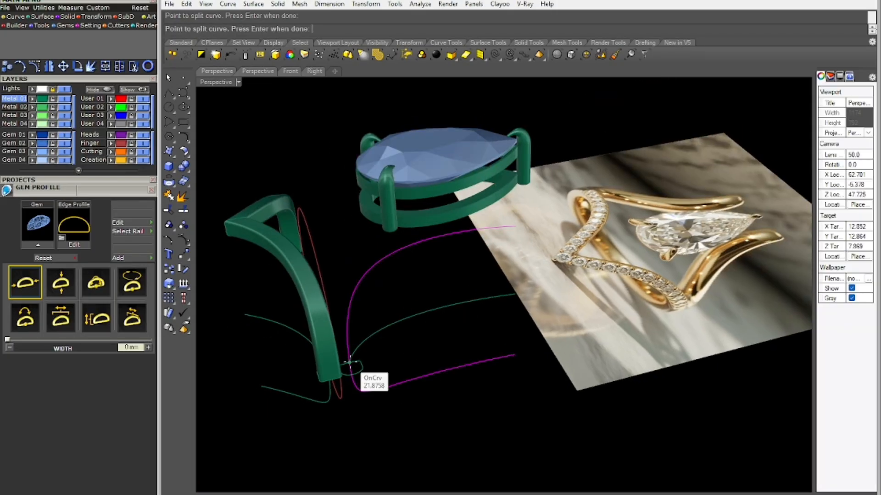
pyautogui.click(350, 362)
pyautogui.press('Return')
pyautogui.click(398, 432)
# Try to sweep the D-shaped profile along the upper half of the split curve with Sweep1
pyautogui.click(347, 346)
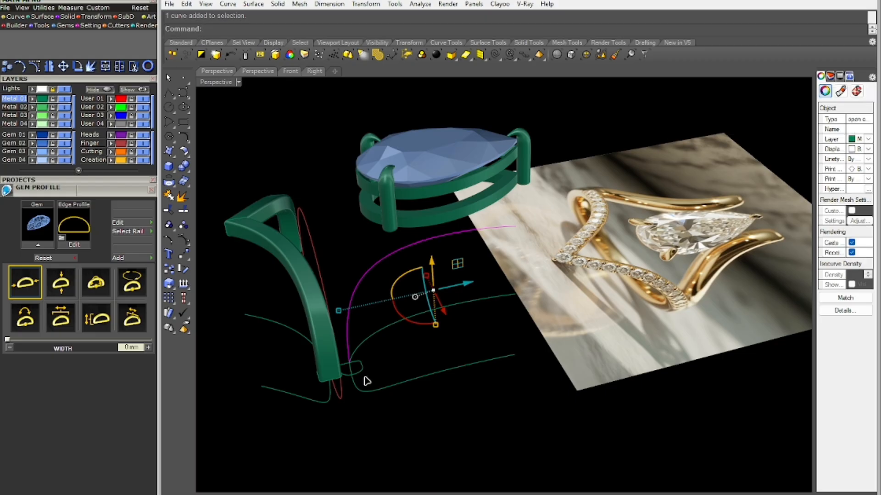
pyautogui.write('SW1')
pyautogui.press('Return')
pyautogui.click(352, 369)
pyautogui.press('Return')
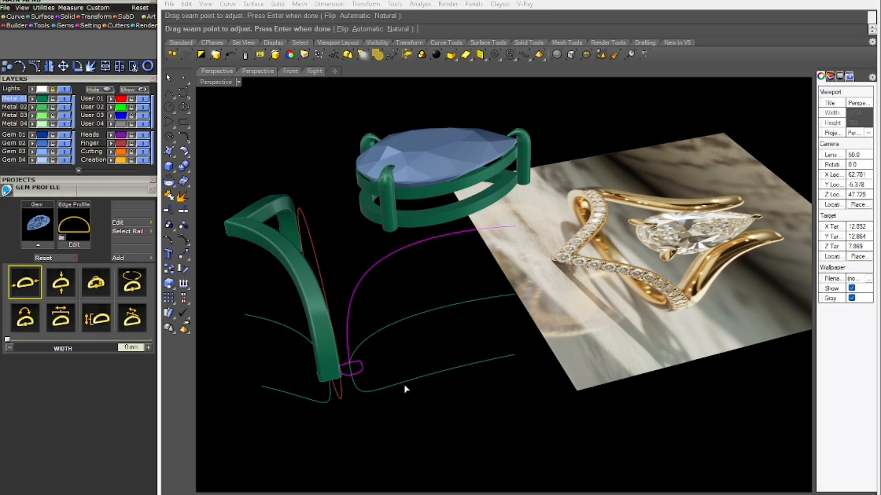
pyautogui.press('Return')
pyautogui.press('Return')
pyautogui.moveTo(406, 389); pyautogui.dragTo(521, 340, button='right')
pyautogui.hotkey('ctrl', 'z')
# Array the D-shaped profile along the upper split curve with 2 items and Freeform orientation
pyautogui.click(449, 358)
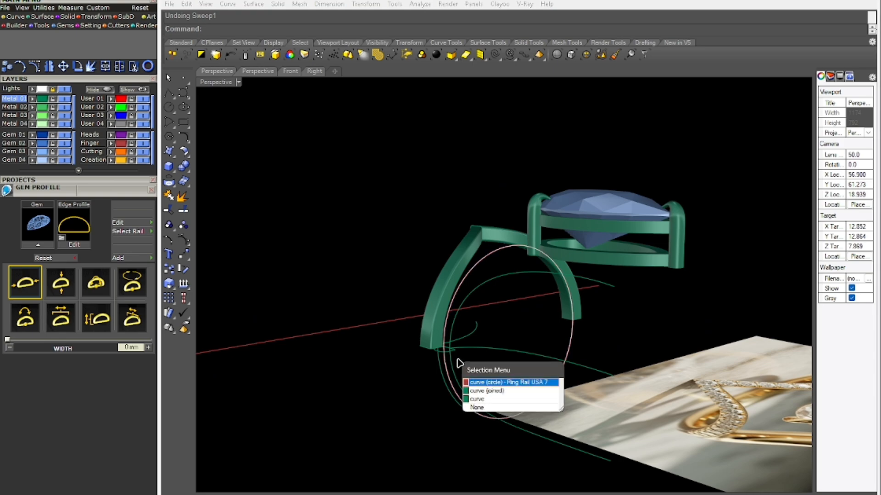
pyautogui.click(473, 392)
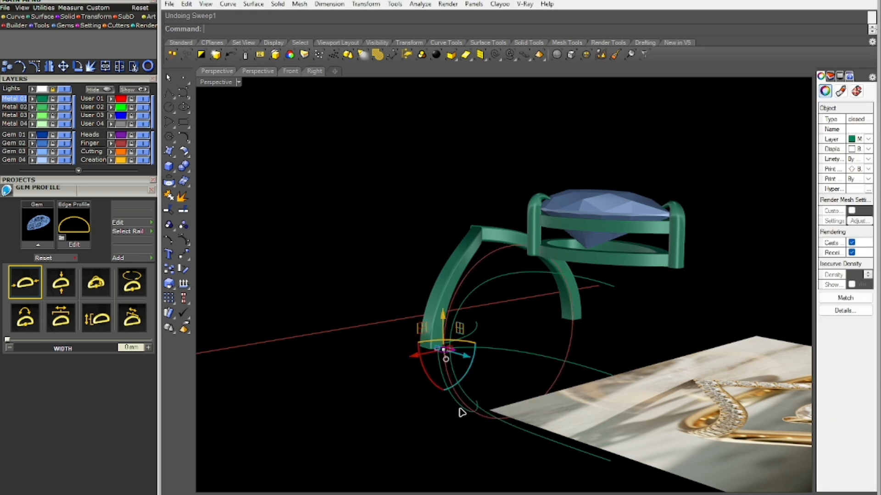
pyautogui.press('Return')
pyautogui.click(473, 327)
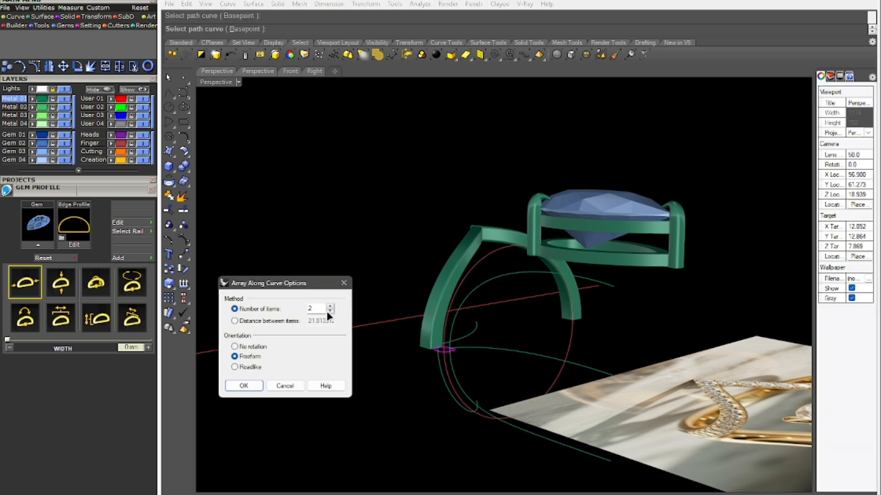
pyautogui.click(244, 386)
pyautogui.moveTo(629, 353); pyautogui.dragTo(583, 325, button='right')
# In the Front view, rotate a copy of the end profile about its base midpoint by about 54.52° and delete the tilted original
pyautogui.click(619, 297)
pyautogui.write('r')
pyautogui.press('Return')
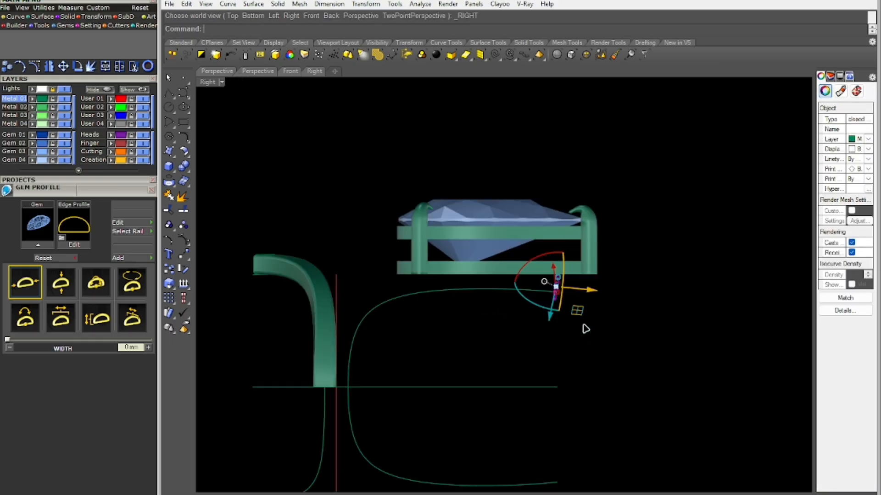
pyautogui.press('Return')
pyautogui.scroll(5, 409, 294)
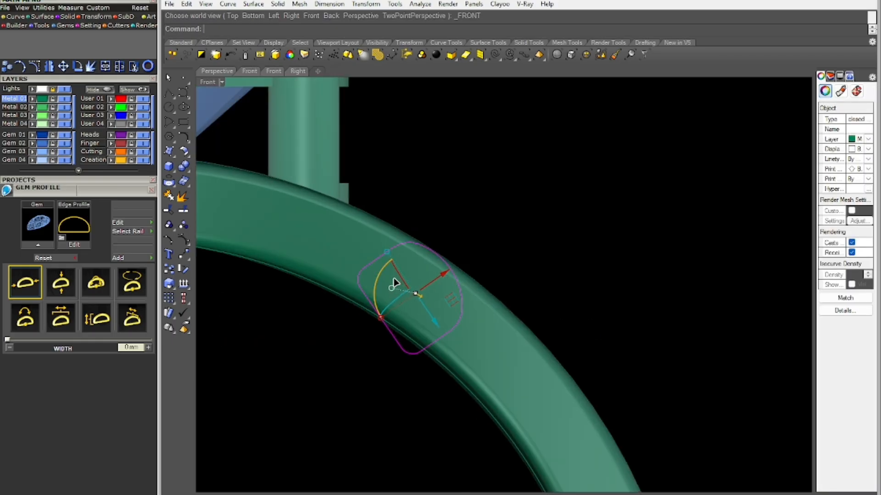
pyautogui.write('RT')
pyautogui.press('Return')
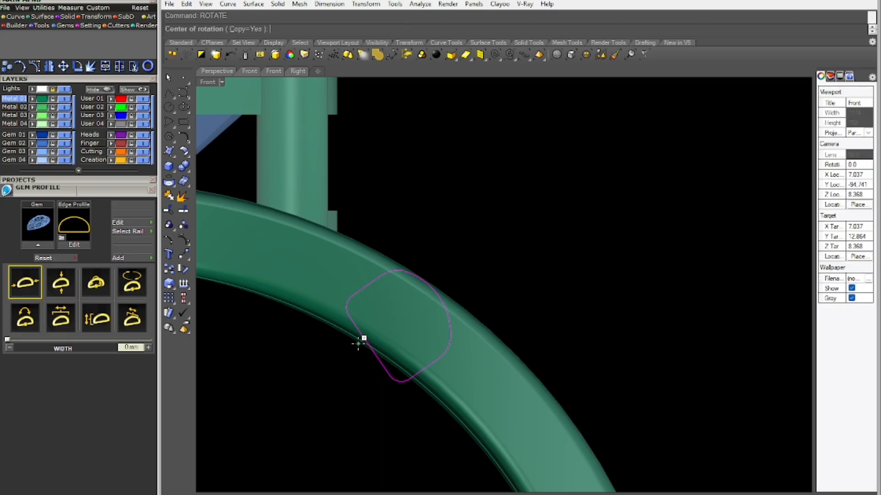
pyautogui.click(367, 348)
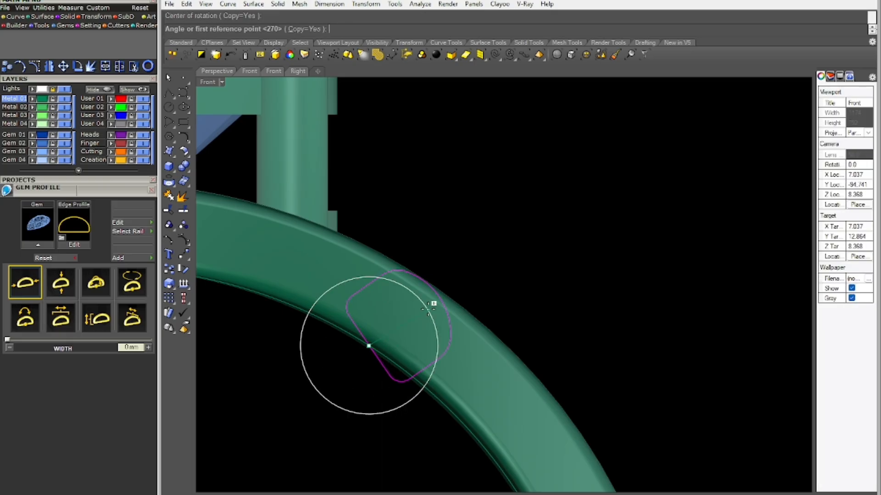
pyautogui.click(450, 295)
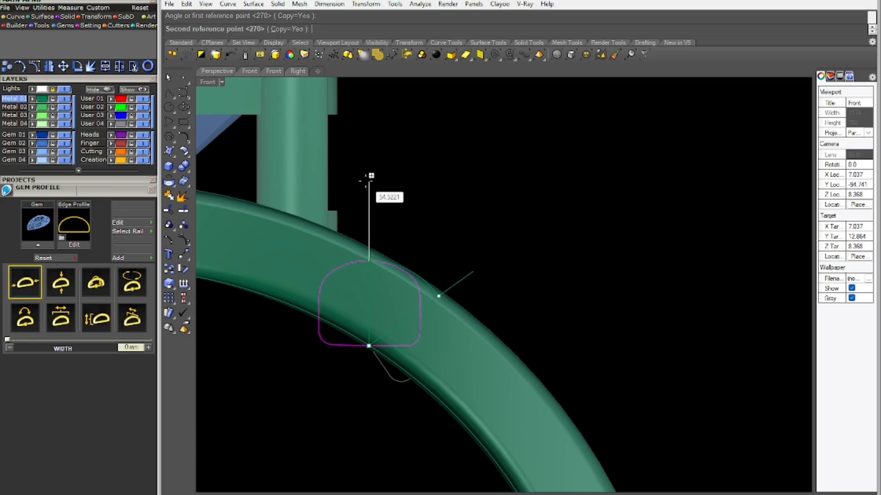
pyautogui.click(391, 226)
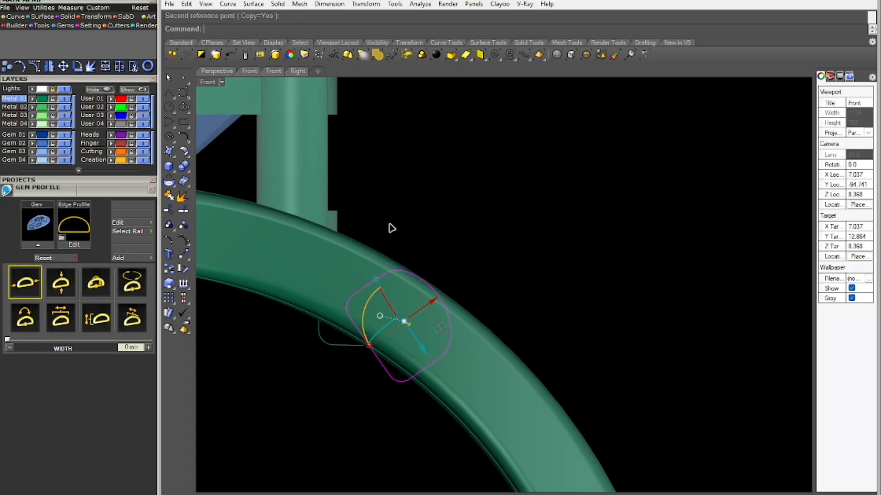
pyautogui.press('Delete')
# Raise the upright end profile toward the outer edge of the ring band and tilt it slightly clockwise
pyautogui.click(332, 345)
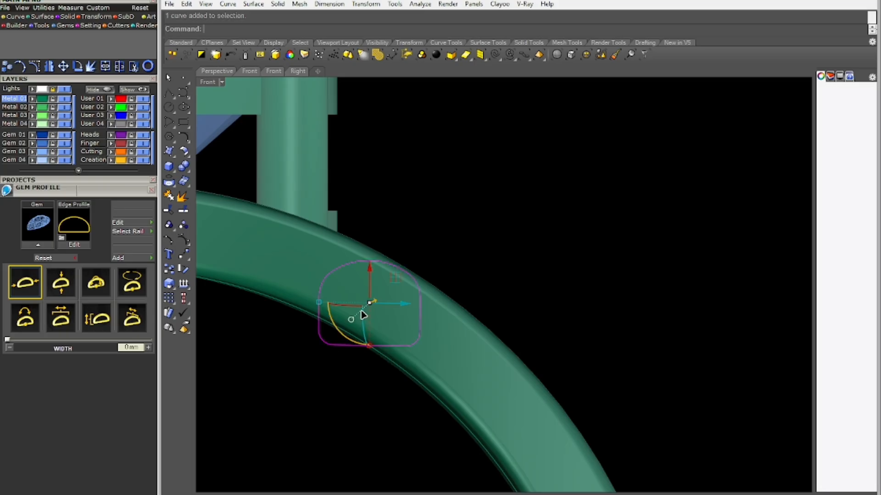
pyautogui.scroll(4, 371, 284)
pyautogui.moveTo(373, 266); pyautogui.dragTo(388, 204)
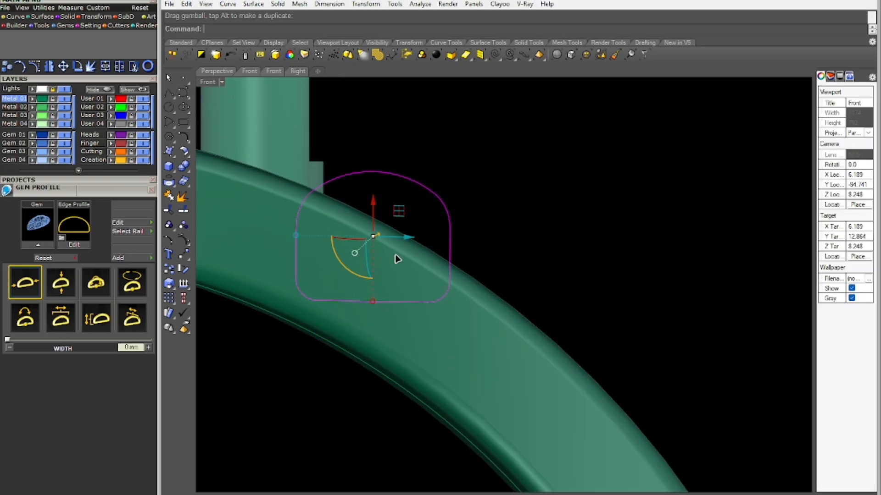
pyautogui.moveTo(362, 283); pyautogui.dragTo(360, 291)
pyautogui.scroll(-4, 458, 305)
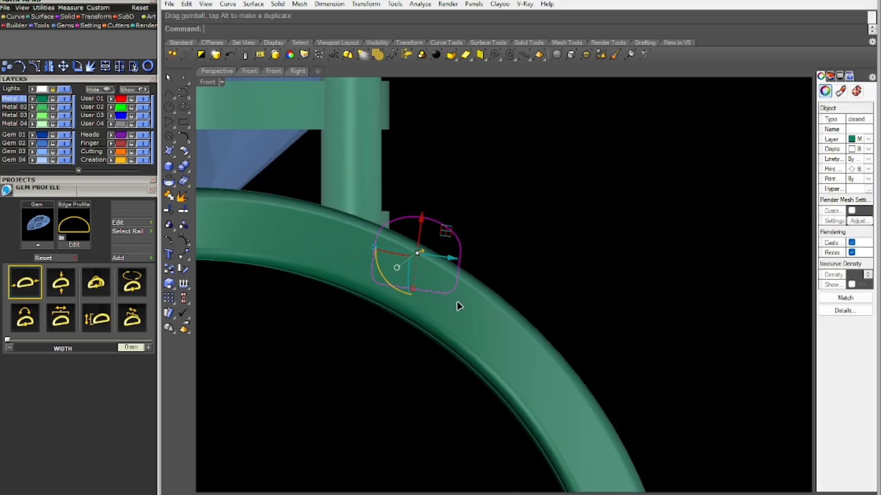
# In the Perspective view, lower the end profile until its base sits on the end of the rail curve
pyautogui.hotkey('ctrl', 'F4')
pyautogui.moveTo(470, 341); pyautogui.dragTo(419, 360, button='right')
pyautogui.scroll(8, 517, 360)
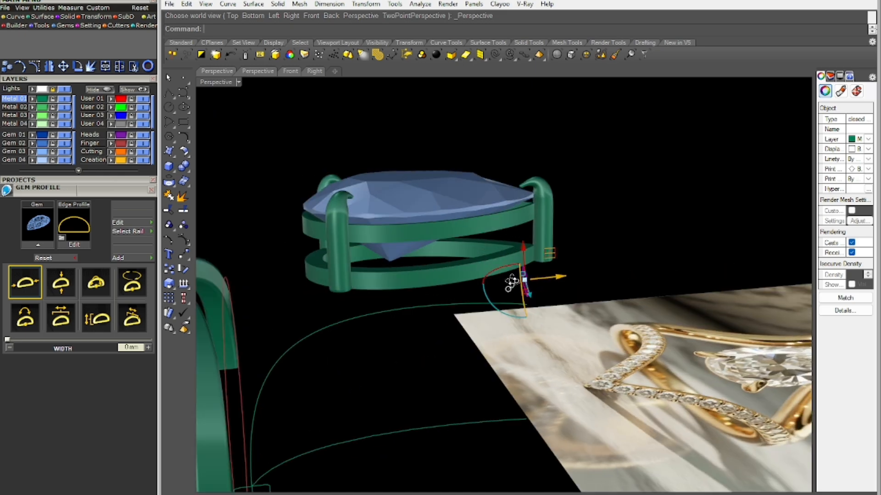
pyautogui.scroll(-3, 549, 311)
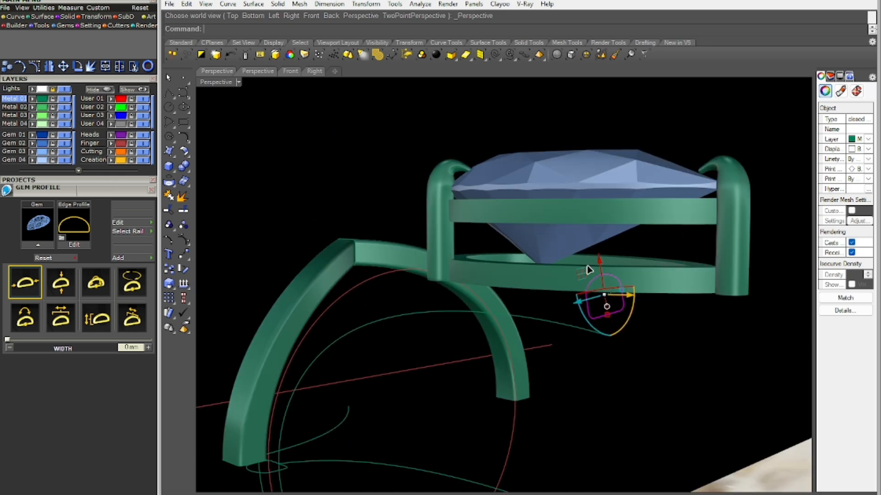
pyautogui.moveTo(597, 263); pyautogui.dragTo(602, 277)
pyautogui.moveTo(604, 287); pyautogui.dragTo(621, 370, button='right')
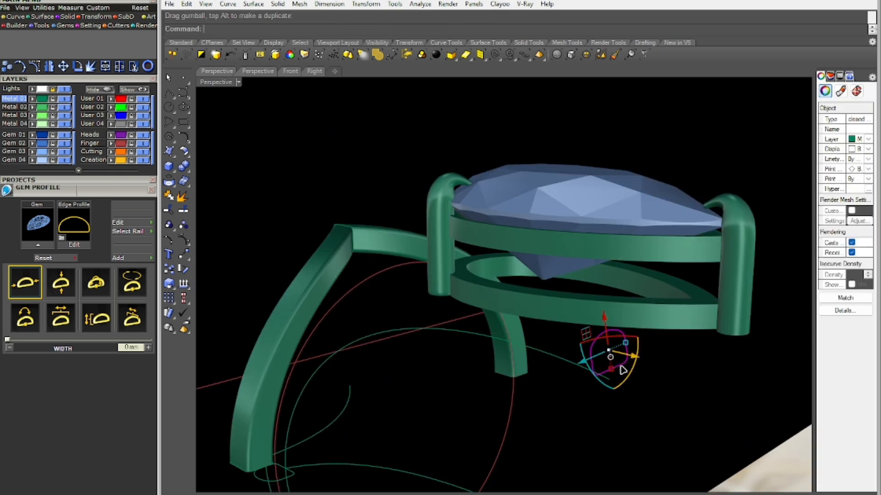
pyautogui.scroll(3, 621, 370)
pyautogui.moveTo(609, 377); pyautogui.dragTo(611, 388)
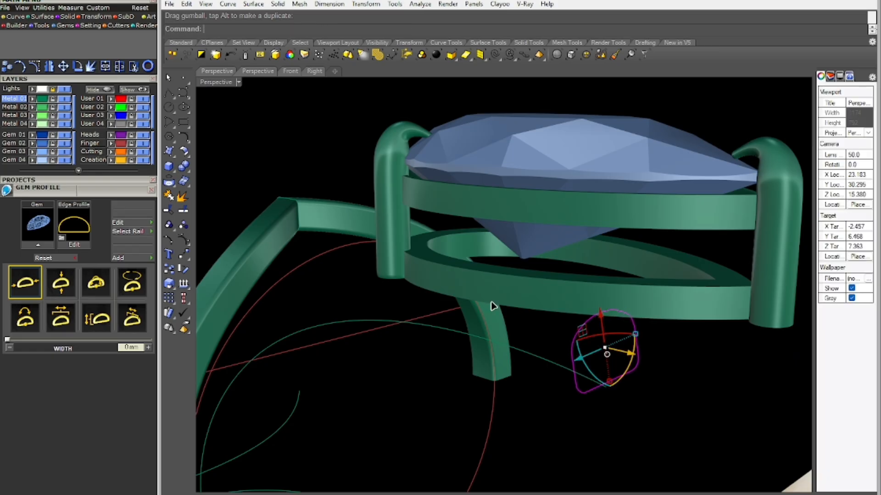
# Try to array the base D-shaped profile along the upper split curve with 3 items and Freeform orientation
pyautogui.moveTo(491, 304); pyautogui.dragTo(516, 275, button='right')
pyautogui.scroll(6, 561, 348)
pyautogui.moveTo(560, 348); pyautogui.dragTo(575, 271, button='right')
pyautogui.scroll(-2, 575, 289)
pyautogui.scroll(4, 375, 390)
pyautogui.click(281, 408)
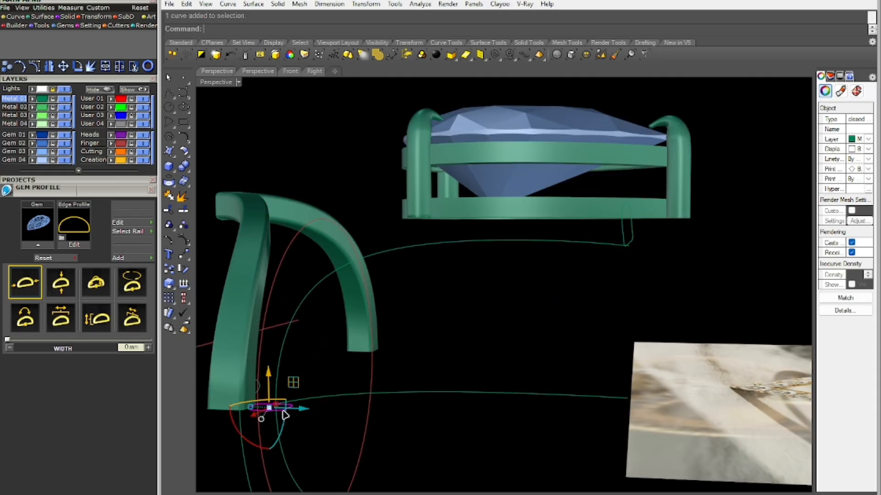
pyautogui.write('77')
pyautogui.press('Return')
pyautogui.click(307, 302)
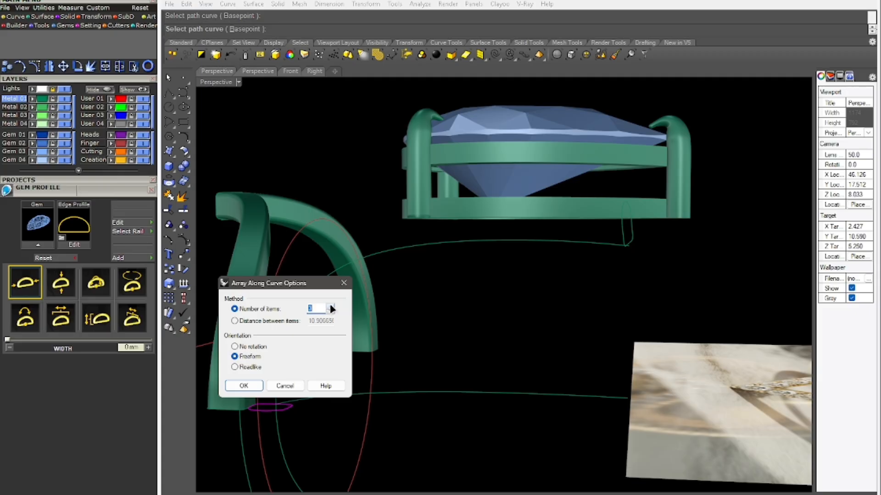
pyautogui.click(391, 400)
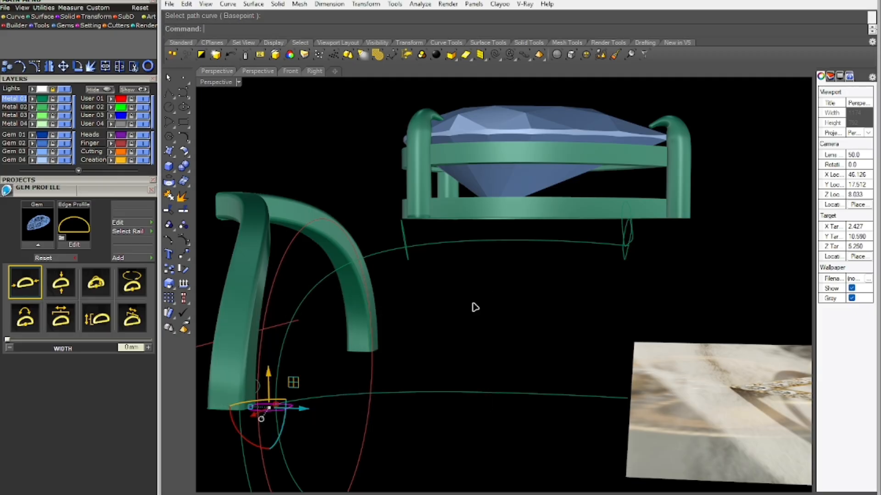
pyautogui.moveTo(474, 307); pyautogui.dragTo(522, 323, button='right')
pyautogui.click(560, 301)
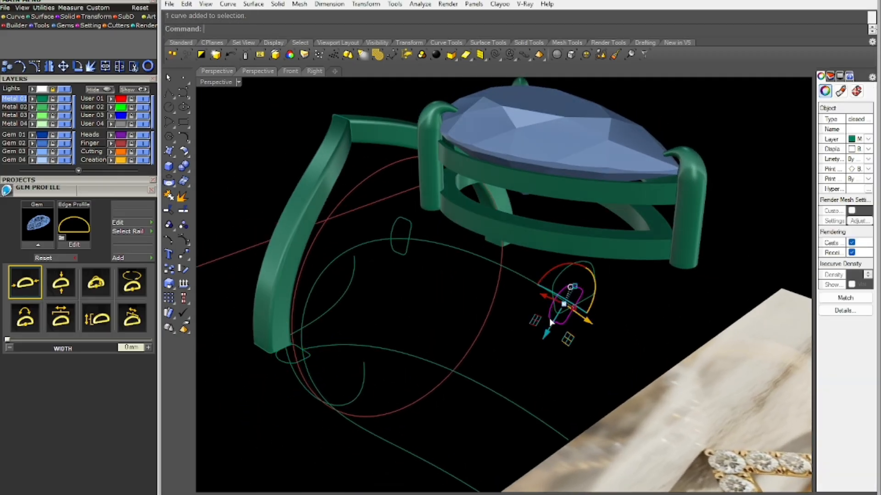
pyautogui.moveTo(464, 345); pyautogui.dragTo(472, 351, button='right')
pyautogui.hotkey('ctrl', 'z')
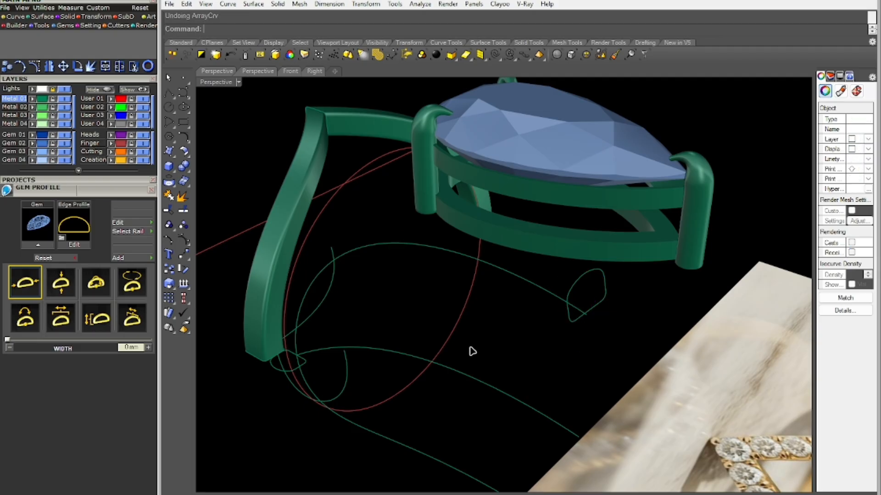
# Array the base D-shaped profile along the upper split curve with 5 items and Freeform orientation
pyautogui.click(293, 371)
pyautogui.click(322, 399)
pyautogui.rightClick(334, 294)
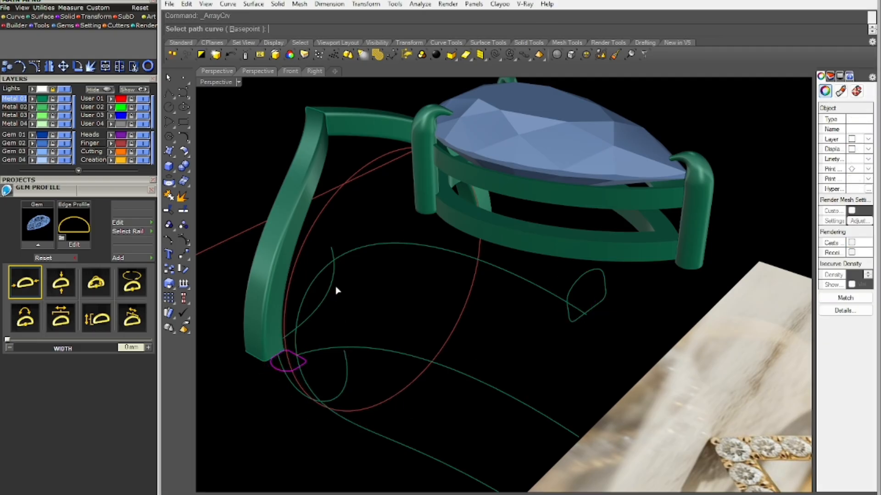
pyautogui.click(334, 272)
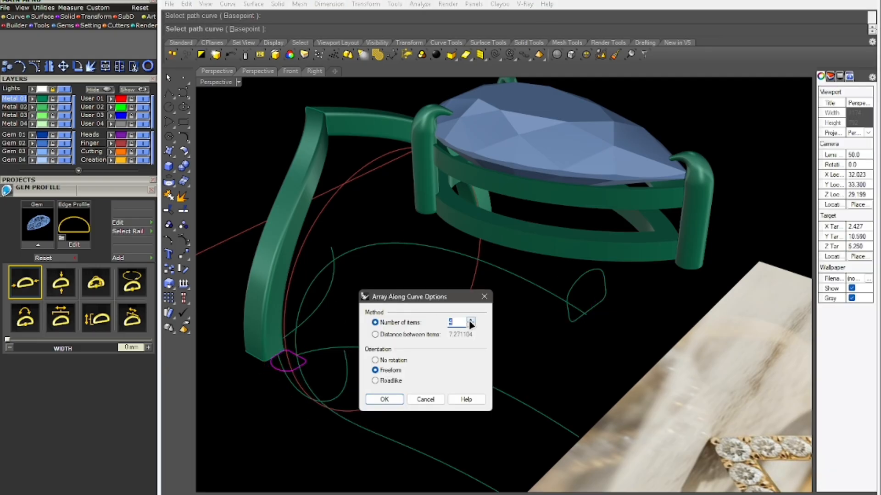
pyautogui.click(383, 399)
pyautogui.moveTo(481, 346); pyautogui.dragTo(521, 305, button='right')
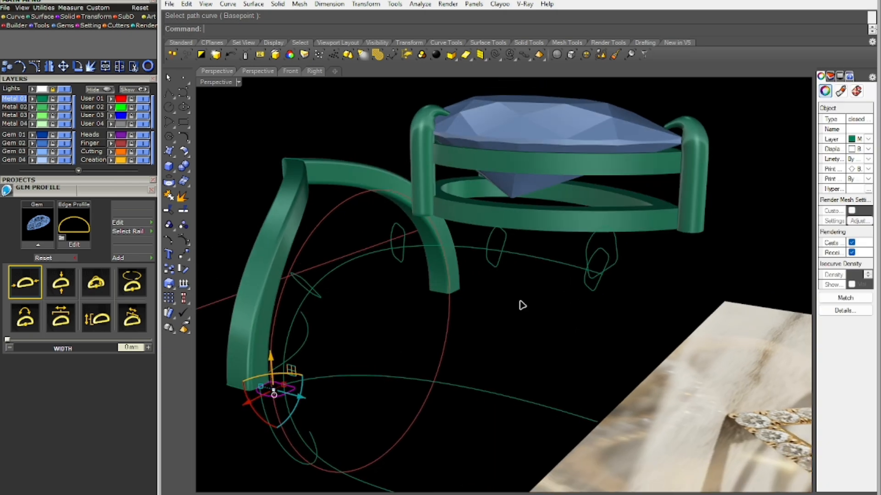
# Delete the tilted duplicate profile at the curve's end and the arrayed profile at the middle of the curve
pyautogui.click(591, 290)
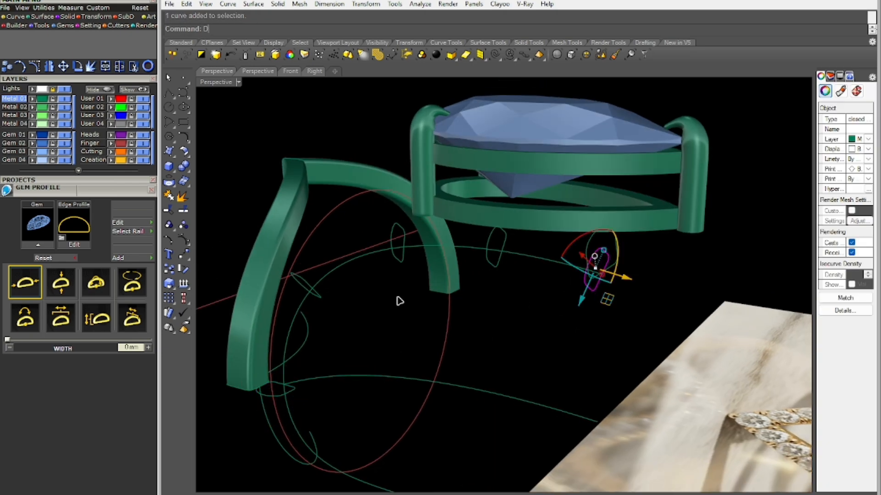
pyautogui.press('Escape')
pyautogui.click(397, 261)
pyautogui.write('DELETE')
pyautogui.press('Return')
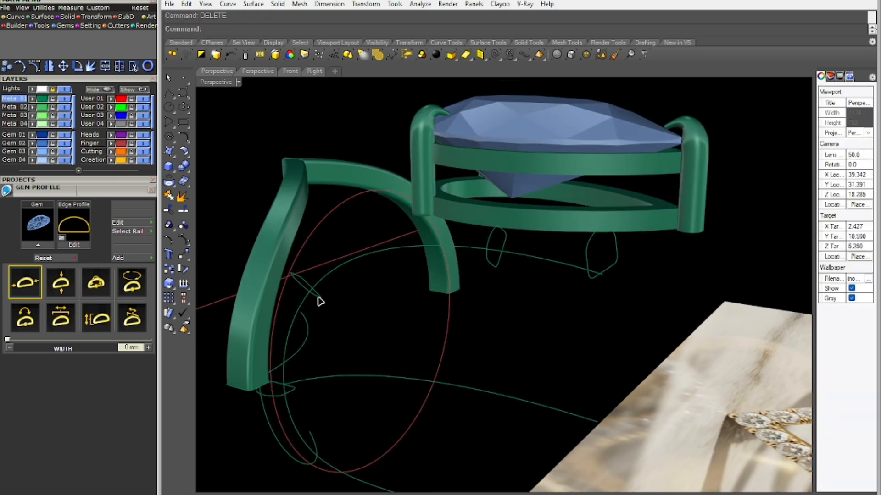
pyautogui.moveTo(299, 381); pyautogui.dragTo(463, 233, button='right')
pyautogui.hotkey('ctrl', 'z')
# In the Front view, rotate a copy of the arrayed profile nearest the end by about 48° about its base midpoint and delete its original
pyautogui.click(494, 256)
pyautogui.scroll(3, 463, 233)
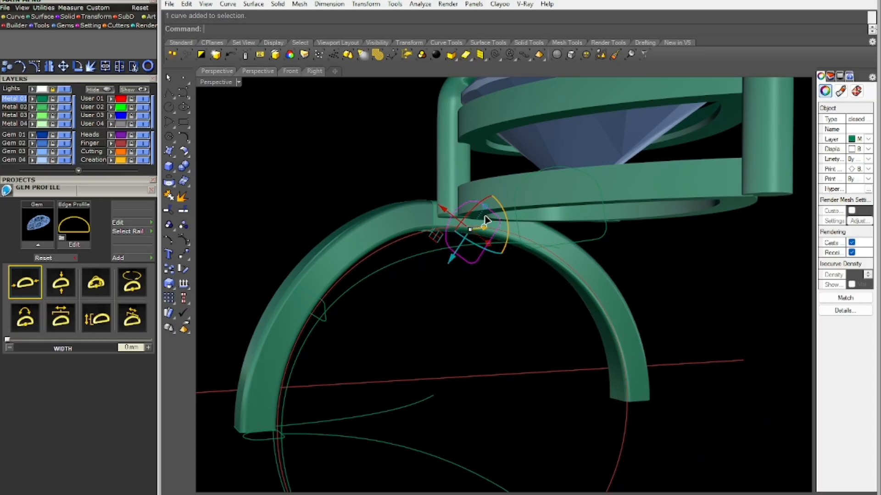
pyautogui.moveTo(487, 212); pyautogui.dragTo(519, 212)
pyautogui.hotkey('ctrl', 'F2')
pyautogui.moveTo(442, 267); pyautogui.dragTo(452, 294, button='right')
pyautogui.scroll(1, 452, 294)
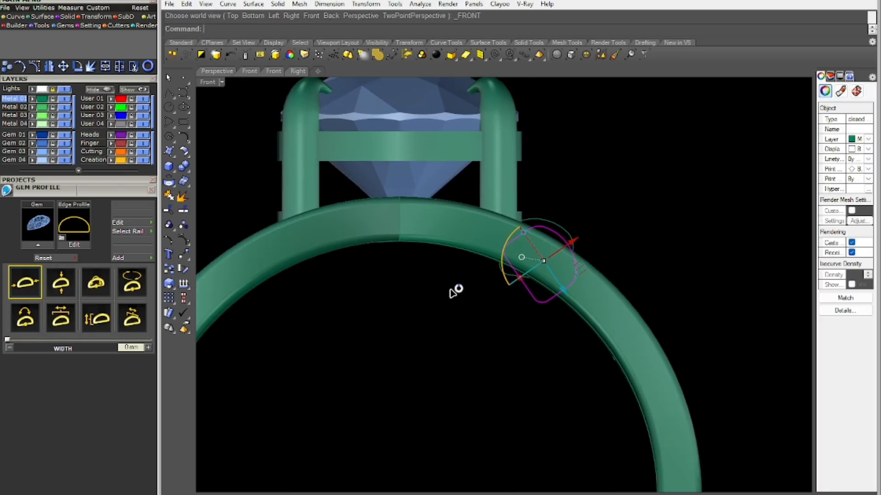
pyautogui.scroll(2, 527, 281)
pyautogui.press('Return')
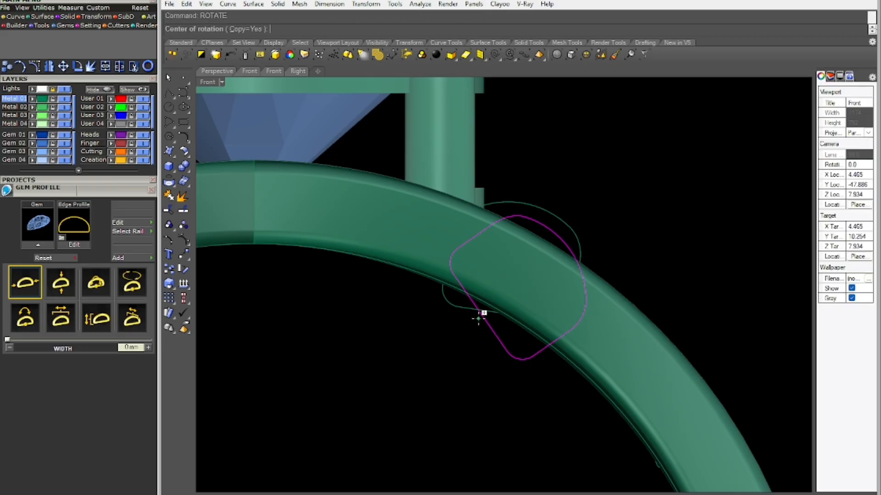
pyautogui.click(479, 310)
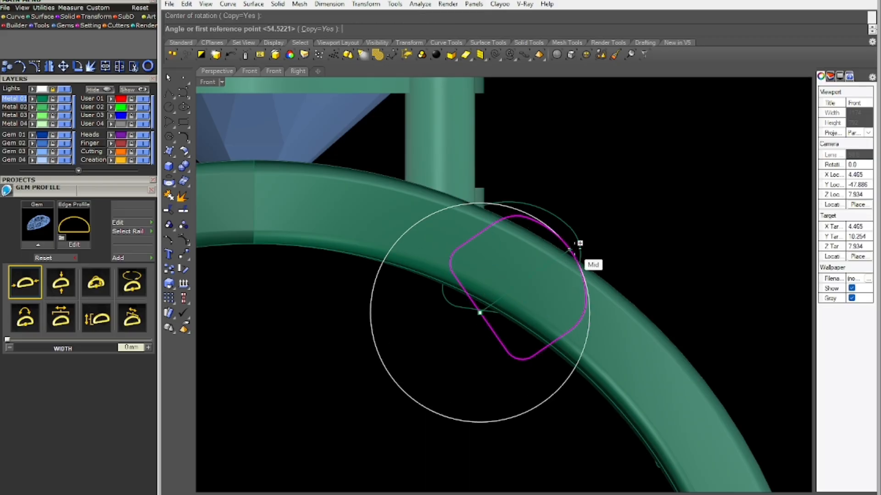
pyautogui.click(569, 249)
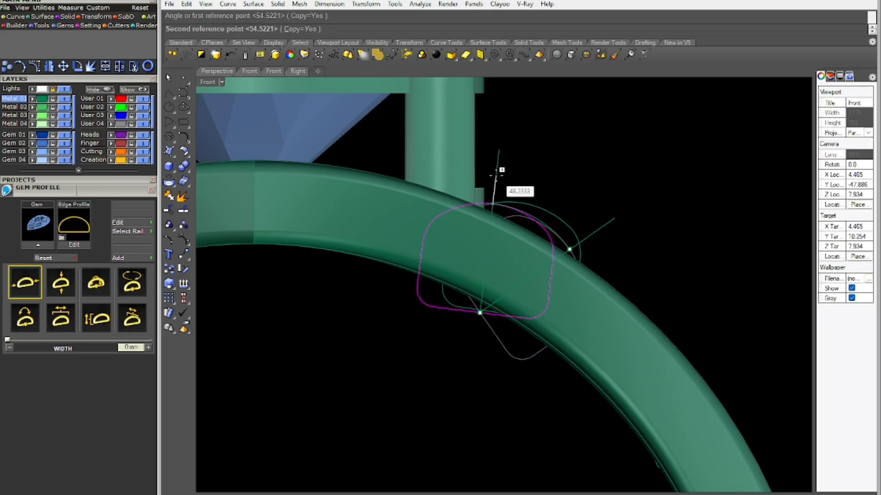
pyautogui.click(480, 277)
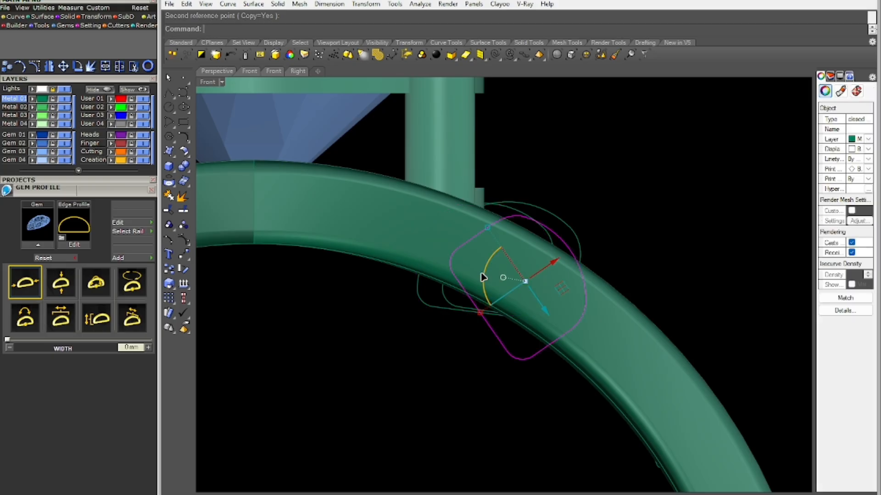
pyautogui.write('D')
pyautogui.press('Return')
# Move the two upright profiles up together and tilt them clockwise to follow the ring band's curvature
pyautogui.click(423, 304)
pyautogui.moveTo(457, 328); pyautogui.dragTo(418, 301)
pyautogui.moveTo(500, 243); pyautogui.dragTo(523, 225)
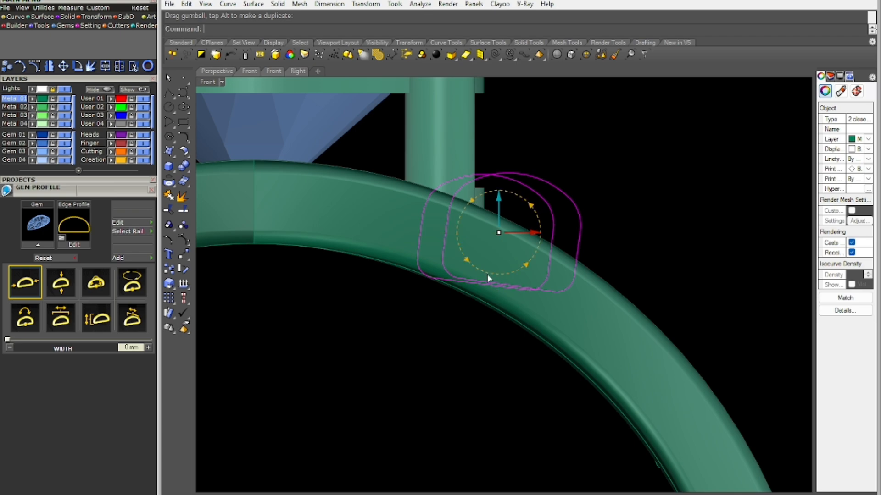
pyautogui.moveTo(487, 275); pyautogui.dragTo(472, 274)
pyautogui.moveTo(510, 206); pyautogui.dragTo(504, 220)
pyautogui.scroll(-4, 569, 211)
pyautogui.click(599, 209)
pyautogui.moveTo(630, 198); pyautogui.dragTo(461, 184, button='right')
pyautogui.hotkey('ctrl', 'F4')
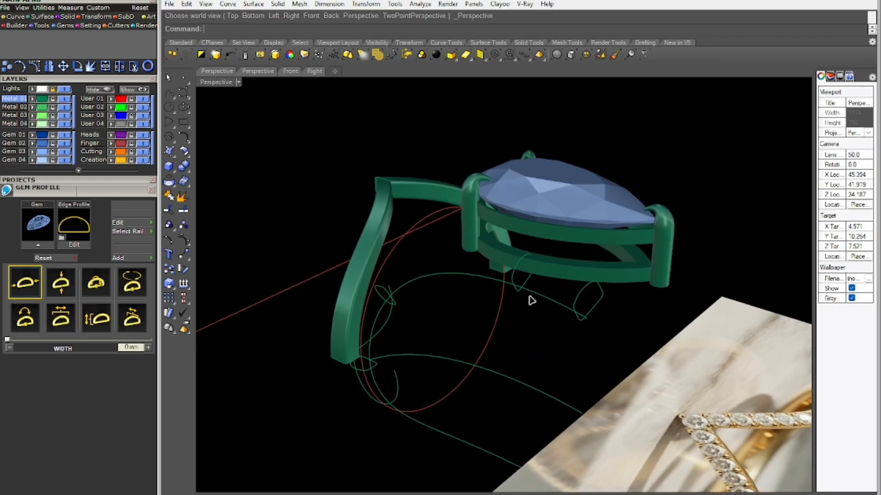
# Shift the two profiles near the gem head slightly outward and down in the Front view so they align with the ring band
pyautogui.scroll(5, 526, 298)
pyautogui.click(512, 289)
pyautogui.moveTo(513, 291)
pyautogui.mouseDown(button='right')
pyautogui.moveTo(522, 298)
pyautogui.moveTo(518, 290)
pyautogui.mouseUp(button='right')
pyautogui.keyDown('shift'); pyautogui.click(597, 295); pyautogui.keyUp('shift')
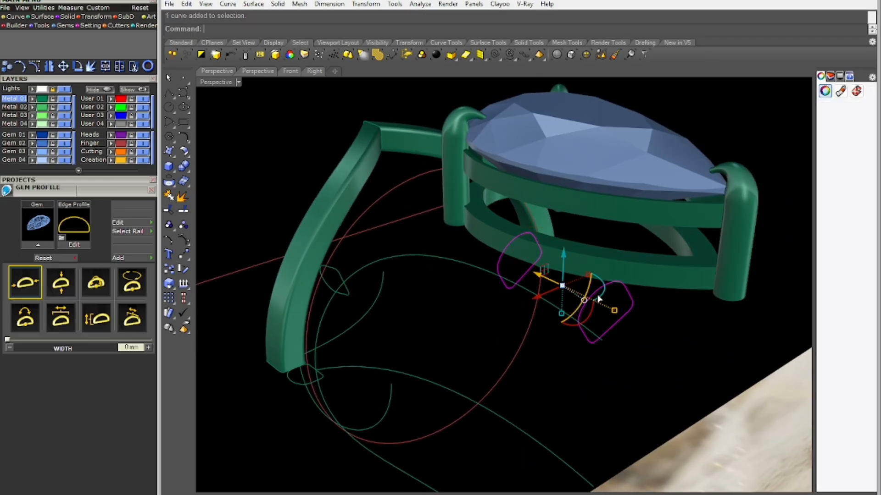
pyautogui.moveTo(550, 327); pyautogui.dragTo(556, 329, button='right')
pyautogui.hotkey('ctrl', 'F2')
pyautogui.scroll(5, 527, 275)
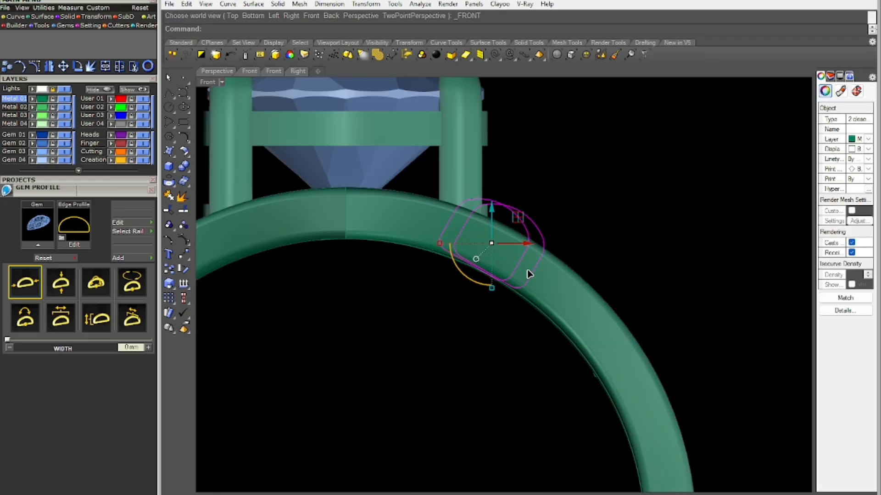
pyautogui.moveTo(531, 250); pyautogui.dragTo(543, 251)
pyautogui.moveTo(510, 220); pyautogui.dragTo(516, 227)
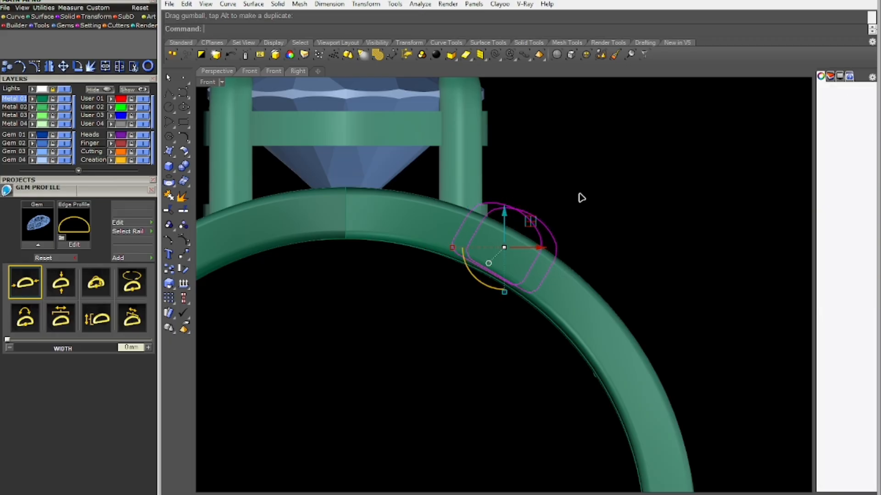
pyautogui.scroll(-3, 582, 202)
pyautogui.press('F4')
pyautogui.moveTo(583, 209); pyautogui.dragTo(452, 291, button='right')
pyautogui.click(501, 326)
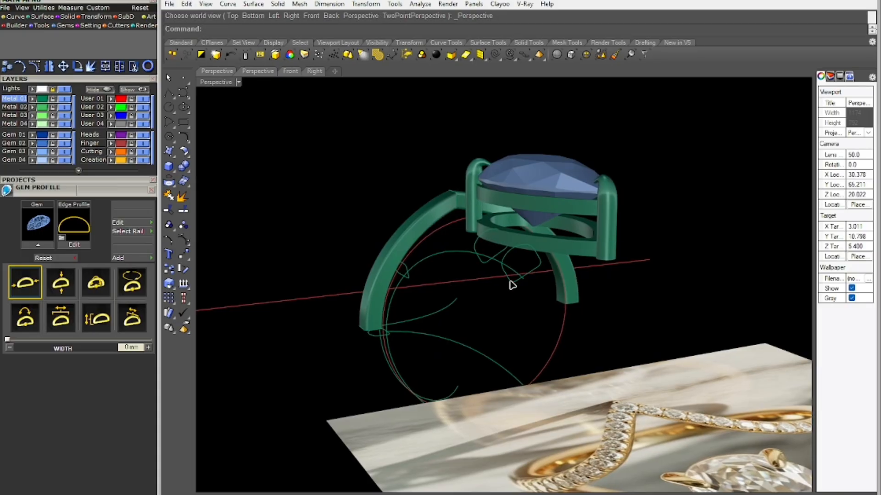
# Scale the D-shaped profile at the rail curve's free end slightly and nudge it outward along the ring band, refining it in Front view
pyautogui.click(530, 280)
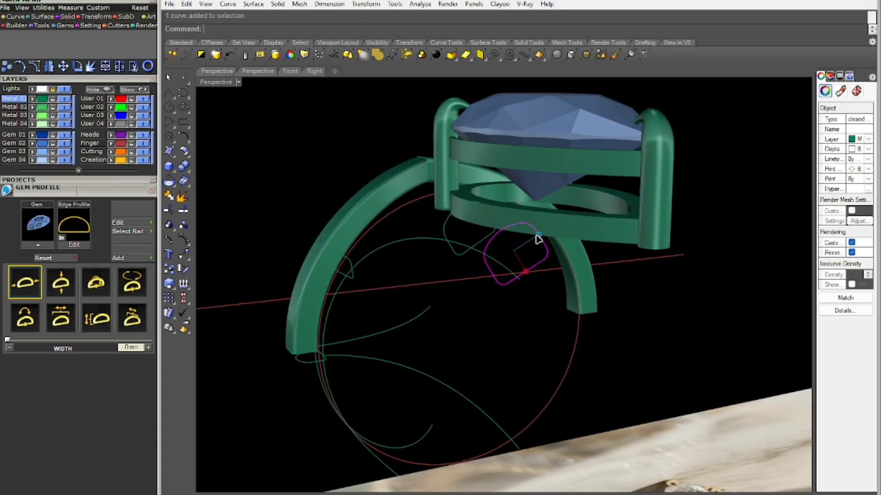
pyautogui.moveTo(539, 240); pyautogui.dragTo(541, 244)
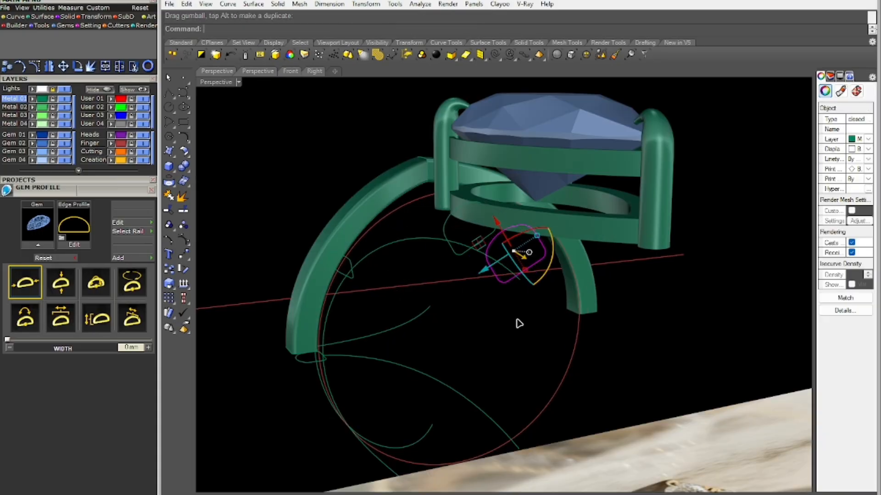
pyautogui.click(517, 318)
pyautogui.click(501, 283)
pyautogui.moveTo(488, 270); pyautogui.dragTo(481, 274)
pyautogui.write('f')
pyautogui.press('Return')
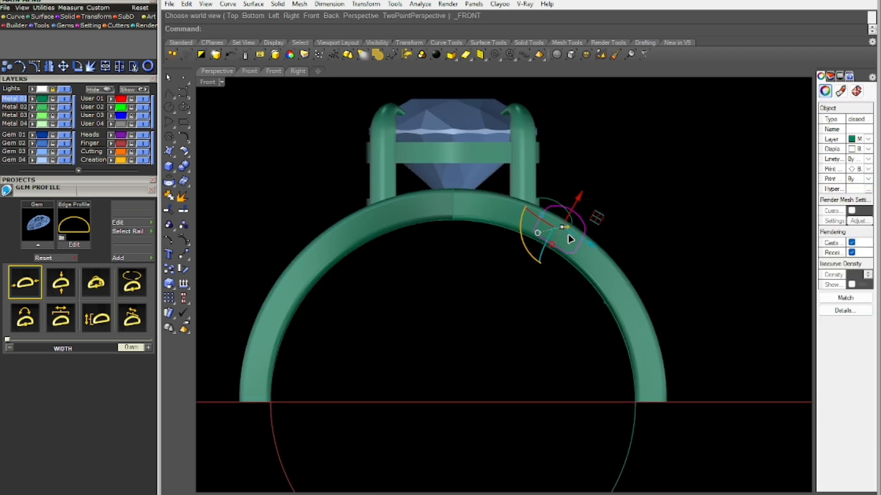
pyautogui.scroll(4, 568, 235)
pyautogui.moveTo(583, 245); pyautogui.dragTo(590, 253)
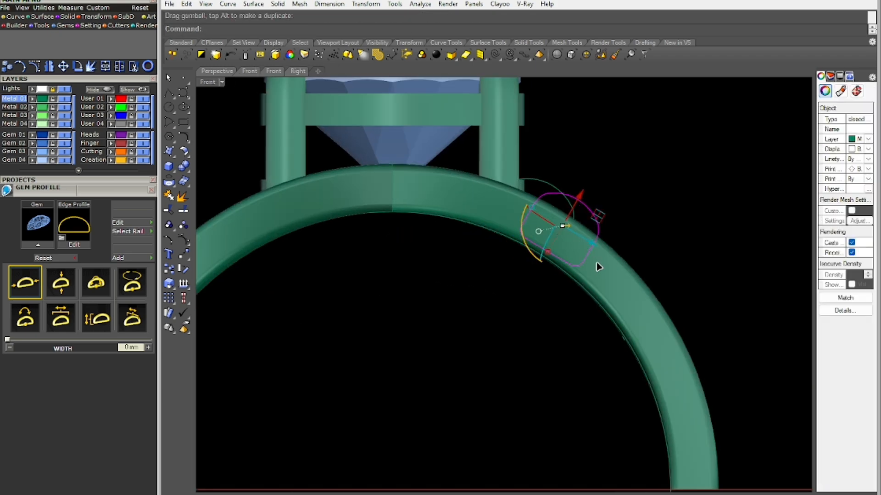
pyautogui.write('p')
pyautogui.press('Return')
pyautogui.moveTo(544, 263); pyautogui.dragTo(462, 253, button='right')
pyautogui.click(476, 285)
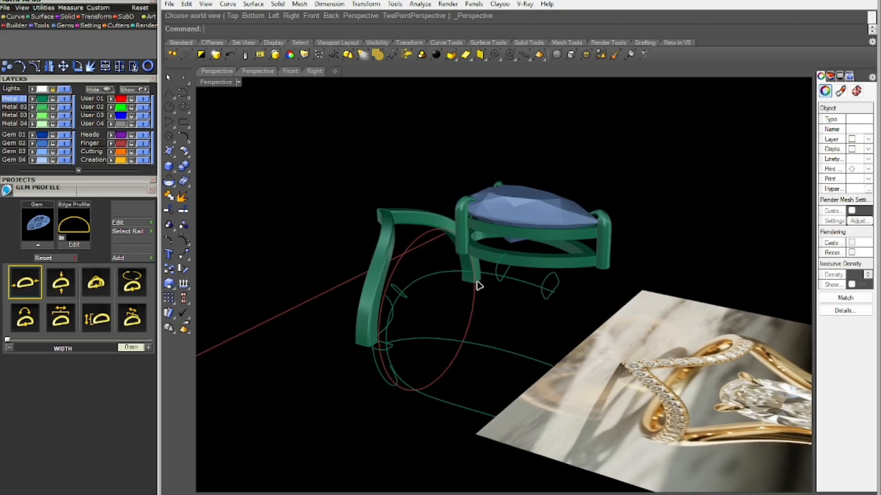
pyautogui.moveTo(475, 285); pyautogui.dragTo(511, 298, button='right')
pyautogui.scroll(4, 429, 314)
pyautogui.moveTo(398, 297); pyautogui.dragTo(420, 284, button='right')
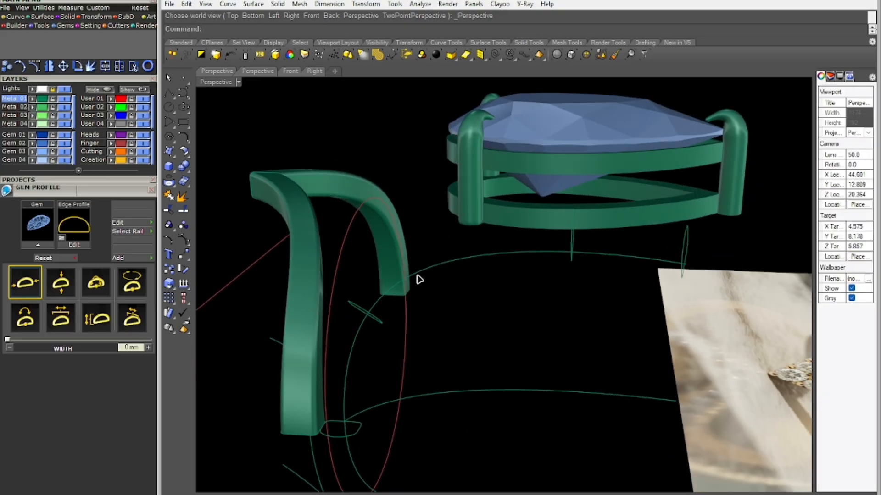
pyautogui.click(419, 278)
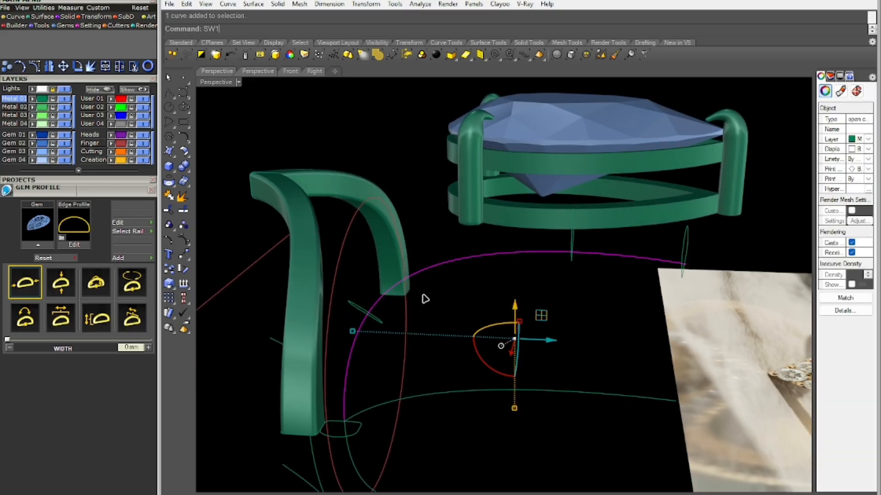
pyautogui.write('SW1')
pyautogui.press('Return')
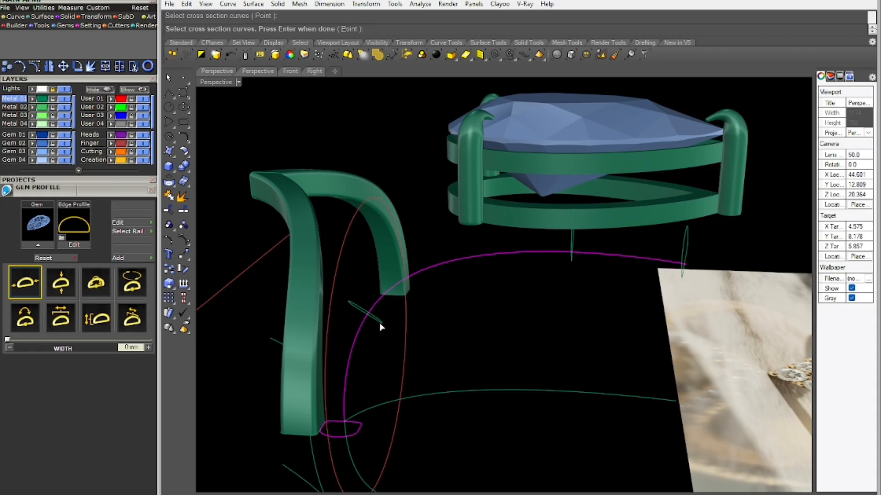
pyautogui.moveTo(573, 266); pyautogui.dragTo(507, 322, button='right')
pyautogui.click(550, 309)
pyautogui.rightClick(518, 335)
pyautogui.rightClick(493, 342)
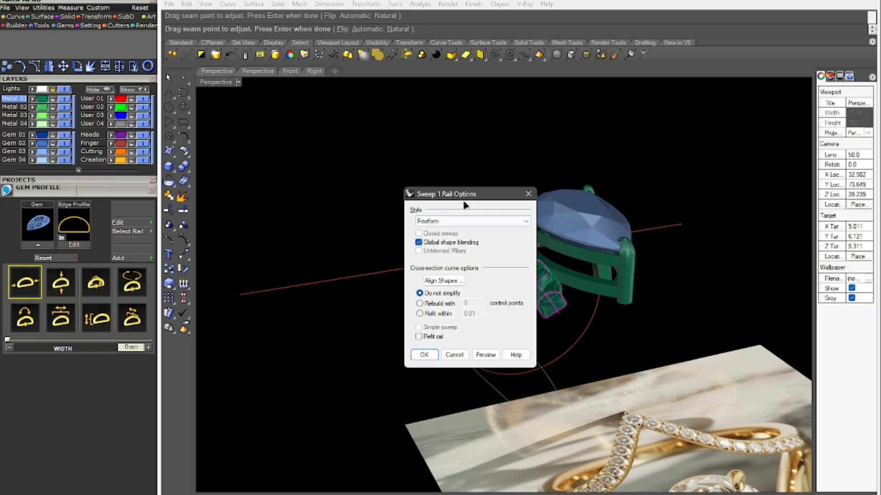
pyautogui.moveTo(466, 205); pyautogui.dragTo(349, 222)
pyautogui.moveTo(495, 216); pyautogui.dragTo(448, 201, button='right')
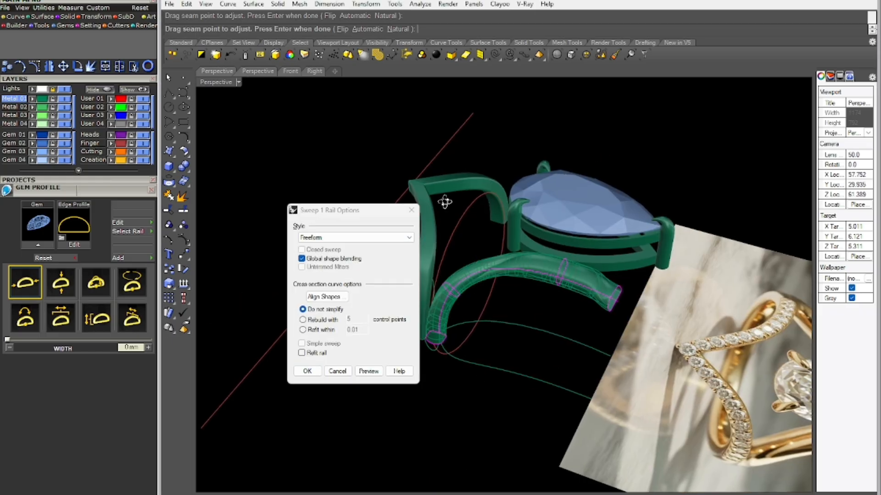
pyautogui.click(302, 260)
pyautogui.moveTo(549, 310); pyautogui.dragTo(529, 257, button='right')
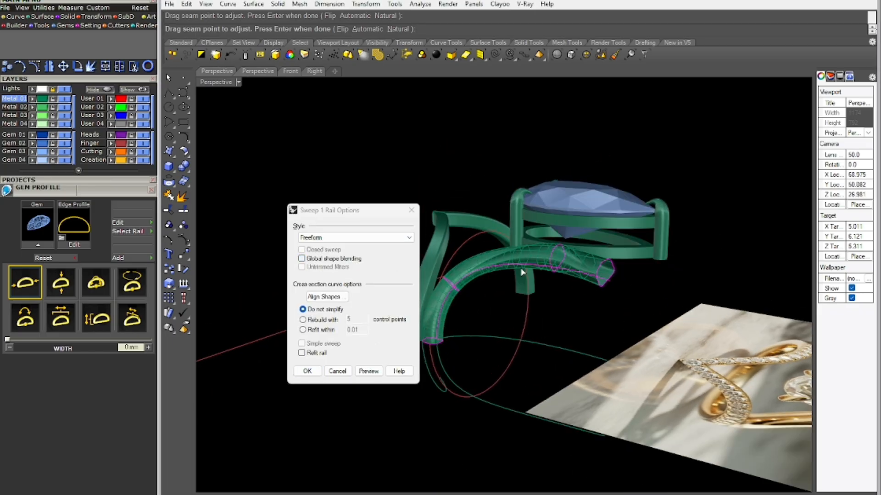
pyautogui.press('Escape')
# Start a one-rail sweep along the 3D curve with the four D-shaped profiles as cross sections and accept their seam points
pyautogui.scroll(5, 455, 346)
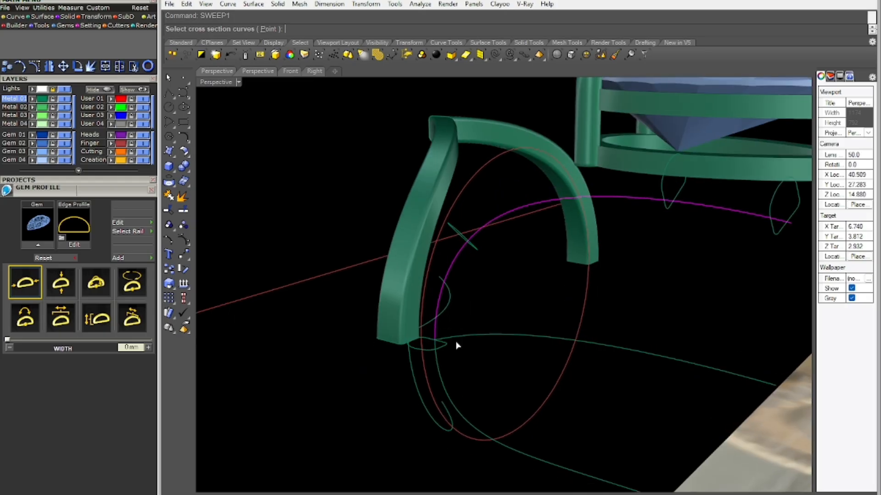
pyautogui.scroll(-4, 715, 256)
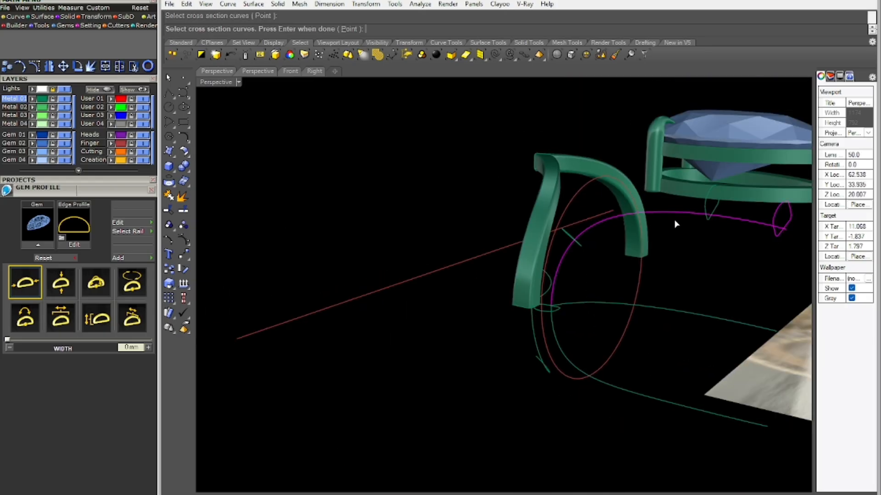
pyautogui.moveTo(696, 268); pyautogui.dragTo(574, 279, button='right')
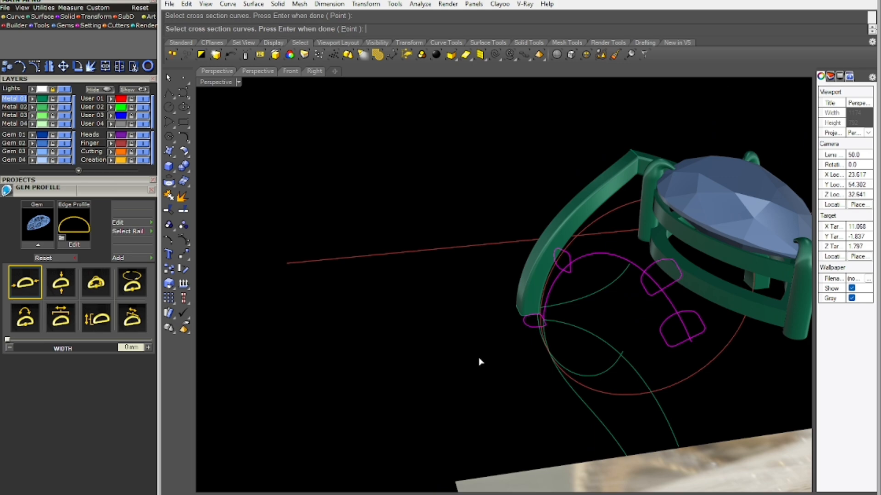
pyautogui.press('Return')
pyautogui.moveTo(478, 348); pyautogui.dragTo(474, 323, button='right')
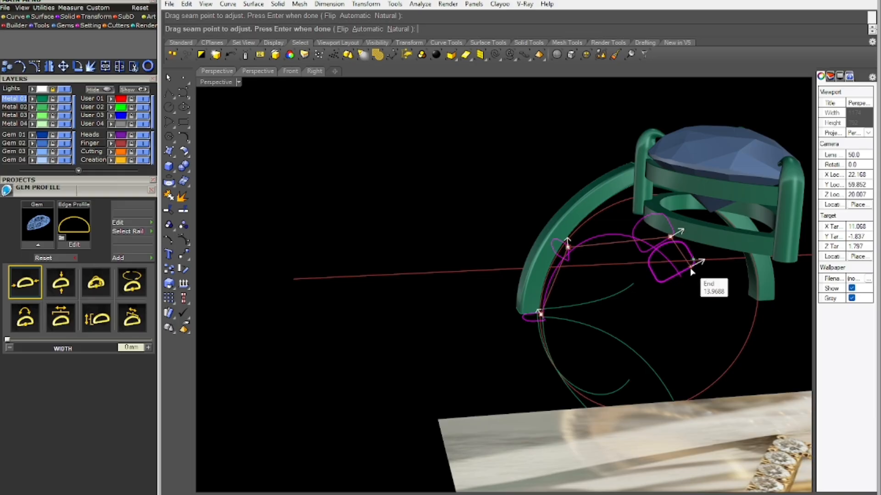
pyautogui.scroll(-3, 628, 337)
pyautogui.press('Return')
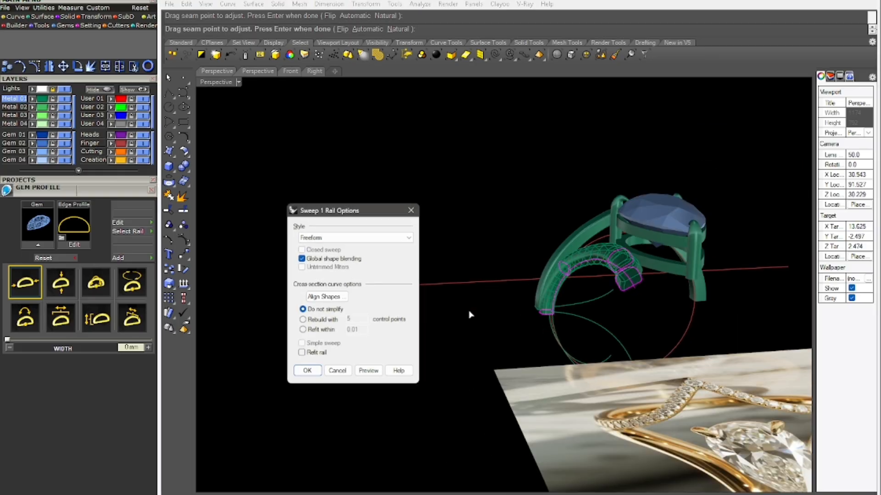
# Compare the sweep preview with the reference photo, turn off Global shape blending, and create the Freeform sweep without simplifying
pyautogui.moveTo(488, 261); pyautogui.dragTo(530, 291, button='right')
pyautogui.moveTo(444, 274); pyautogui.dragTo(620, 314, button='right')
pyautogui.scroll(-7, 582, 315)
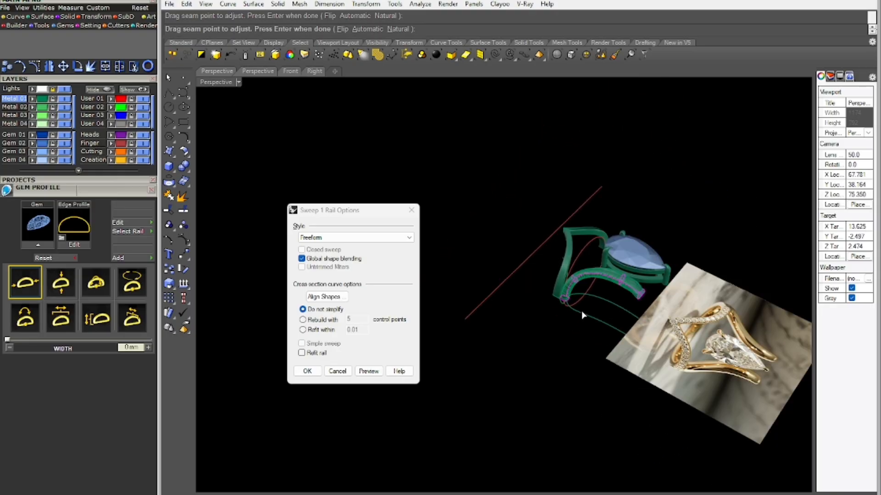
pyautogui.scroll(5, 709, 332)
pyautogui.moveTo(688, 349); pyautogui.dragTo(760, 380, button='right')
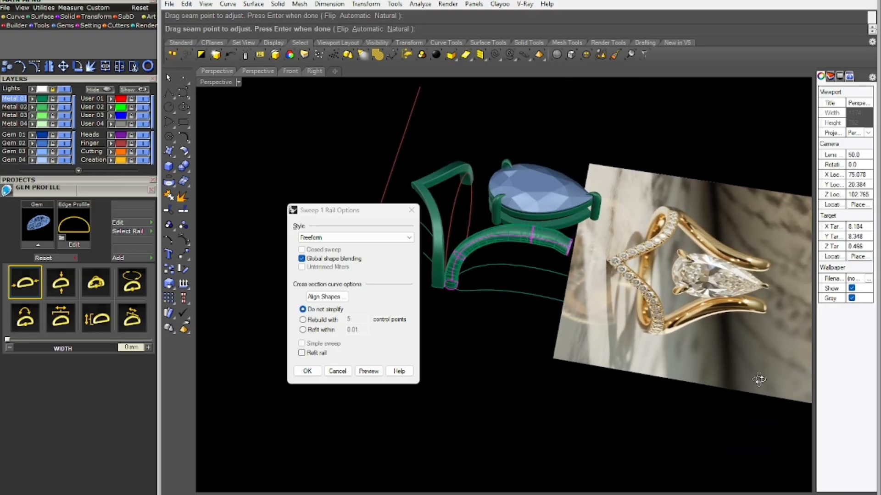
pyautogui.click(301, 259)
pyautogui.moveTo(598, 290)
pyautogui.mouseDown(button='right')
pyautogui.moveTo(617, 317)
pyautogui.moveTo(599, 275)
pyautogui.mouseUp(button='right')
pyautogui.scroll(6, 570, 240)
pyautogui.moveTo(570, 240)
pyautogui.mouseDown(button='right')
pyautogui.moveTo(523, 242)
pyautogui.moveTo(514, 268)
pyautogui.moveTo(542, 273)
pyautogui.moveTo(574, 244)
pyautogui.mouseUp(button='right')
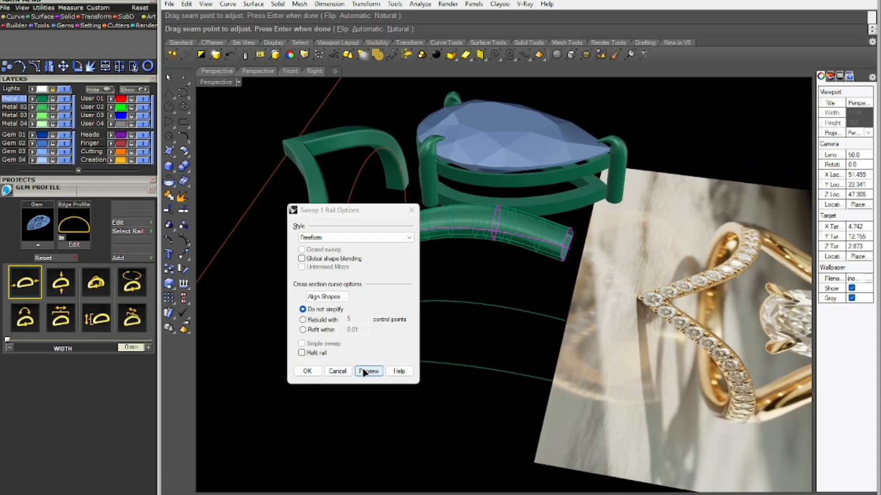
pyautogui.click(303, 374)
# In Top view, move the profile at the swept shank's free end slightly toward the gem and compare the shape with the reference photo
pyautogui.moveTo(436, 317); pyautogui.dragTo(535, 294, button='right')
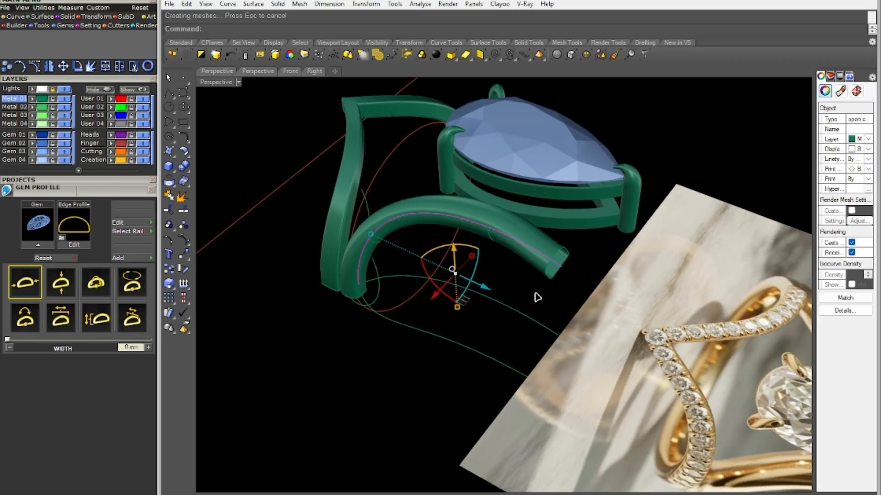
pyautogui.moveTo(529, 289); pyautogui.dragTo(581, 249)
pyautogui.moveTo(587, 255)
pyautogui.mouseDown(button='right')
pyautogui.moveTo(573, 266)
pyautogui.moveTo(598, 255)
pyautogui.mouseUp(button='right')
pyautogui.hotkey('ctrl', 'F1')
pyautogui.scroll(3, 540, 257)
pyautogui.scroll(4, 542, 261)
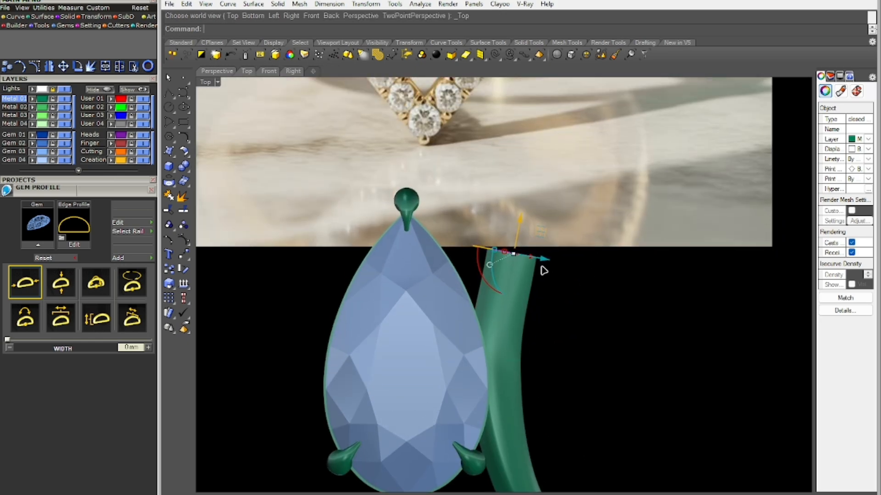
pyautogui.moveTo(541, 259); pyautogui.dragTo(531, 259)
pyautogui.scroll(-6, 541, 276)
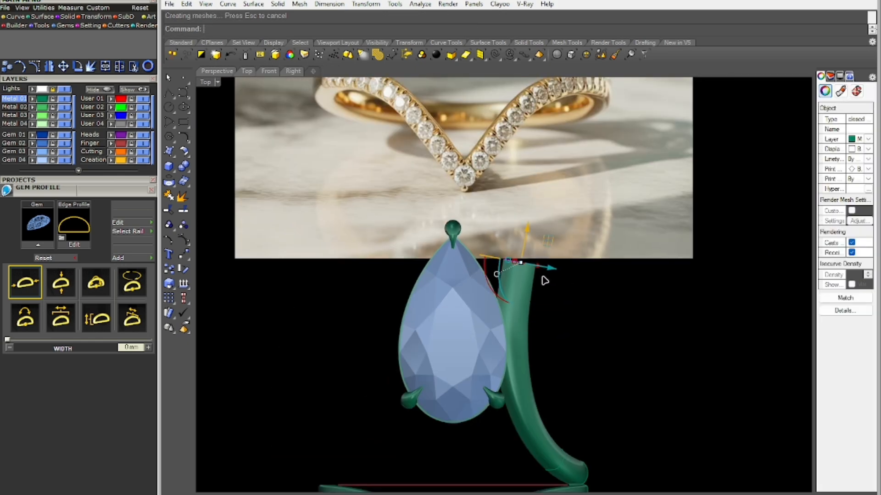
pyautogui.moveTo(492, 300); pyautogui.dragTo(486, 295, button='right')
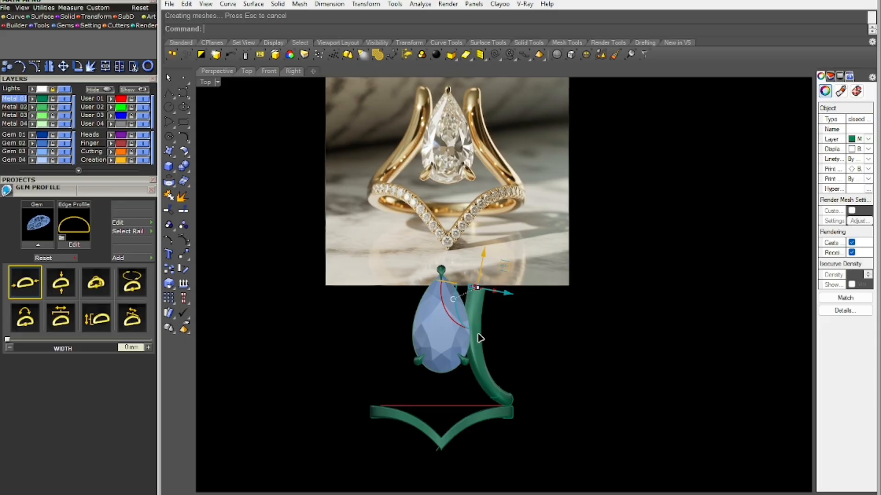
pyautogui.scroll(3, 478, 364)
pyautogui.scroll(-5, 474, 367)
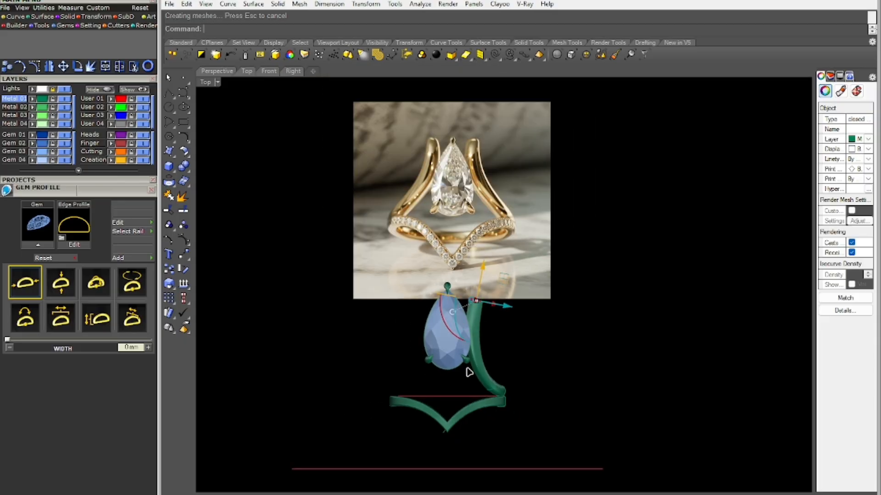
pyautogui.scroll(4, 469, 372)
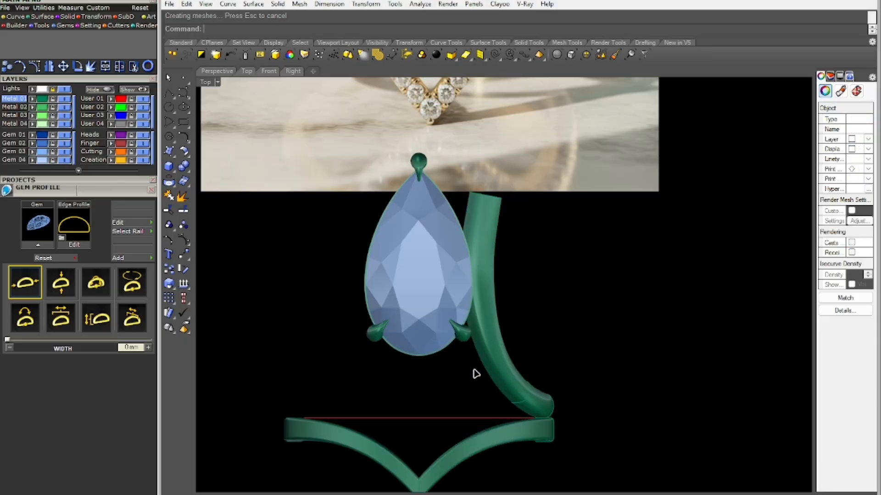
# Select the profile beside the gem, enlarge it slightly in Front view, and shift it a little outward from the ring band
pyautogui.click(488, 267)
pyautogui.click(491, 281)
pyautogui.scroll(1, 506, 257)
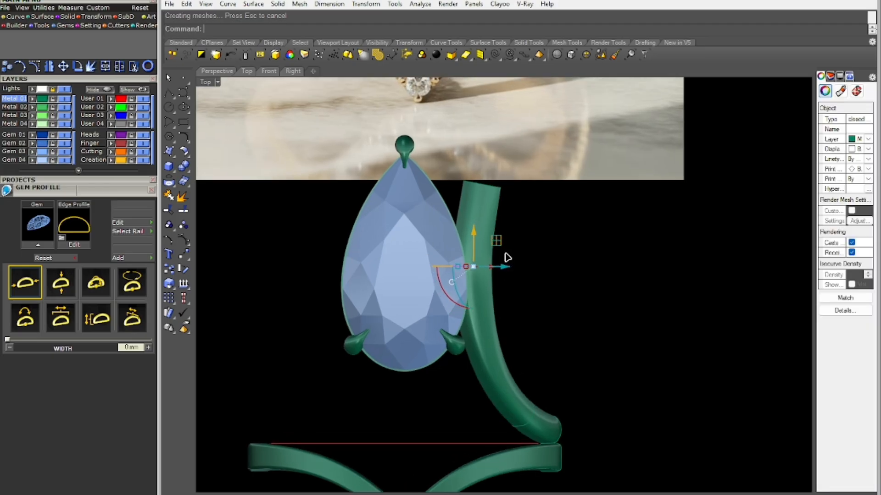
pyautogui.hotkey('ctrl', 'F2')
pyautogui.moveTo(506, 257); pyautogui.dragTo(495, 324, button='right')
pyautogui.scroll(8, 469, 232)
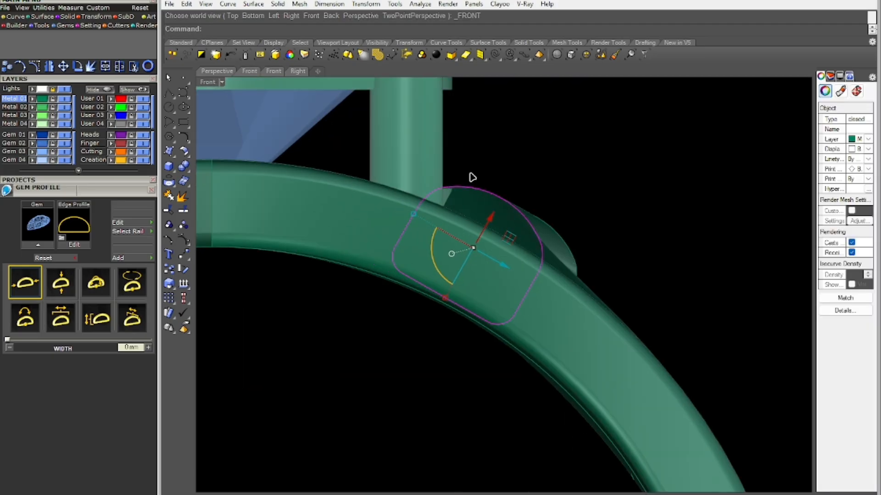
pyautogui.moveTo(413, 216); pyautogui.dragTo(406, 209)
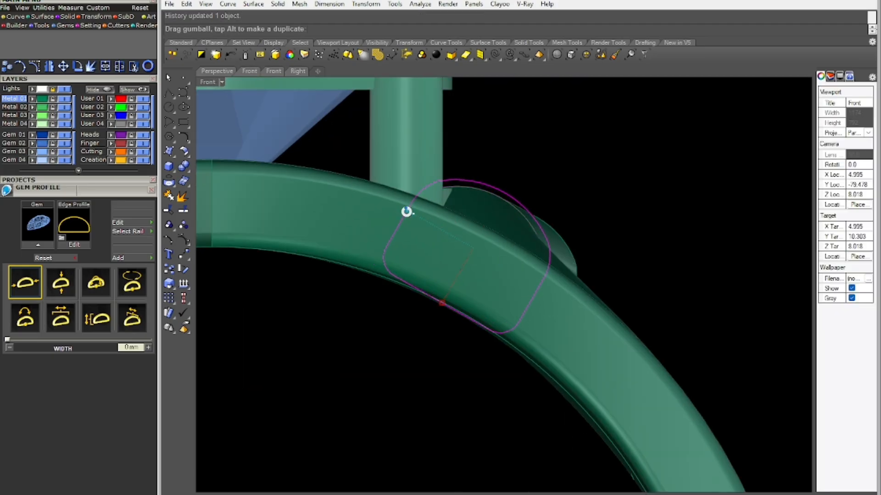
pyautogui.moveTo(485, 222); pyautogui.dragTo(487, 217)
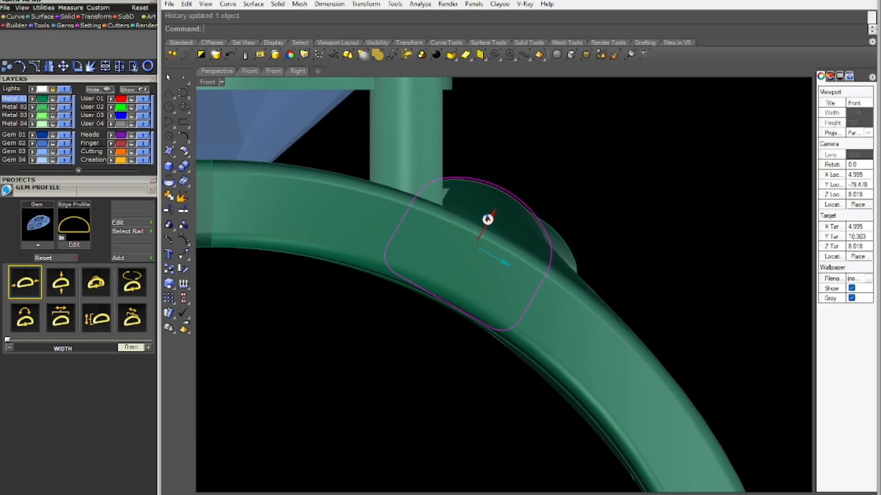
# Select the profile at the swept shank's free end in Top view and inspect the shank in Perspective
pyautogui.scroll(-5, 504, 240)
pyautogui.moveTo(504, 242); pyautogui.dragTo(456, 328, button='right')
pyautogui.hotkey('ctrl', 'F1')
pyautogui.scroll(-5, 495, 247)
pyautogui.scroll(5, 443, 305)
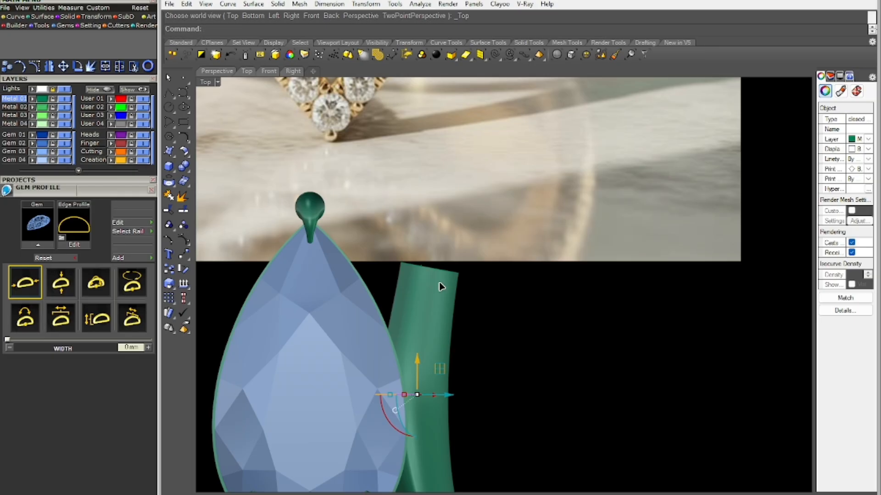
pyautogui.click(395, 275)
pyautogui.moveTo(492, 295); pyautogui.dragTo(453, 285, button='right')
pyautogui.press('F4')
pyautogui.scroll(5, 553, 272)
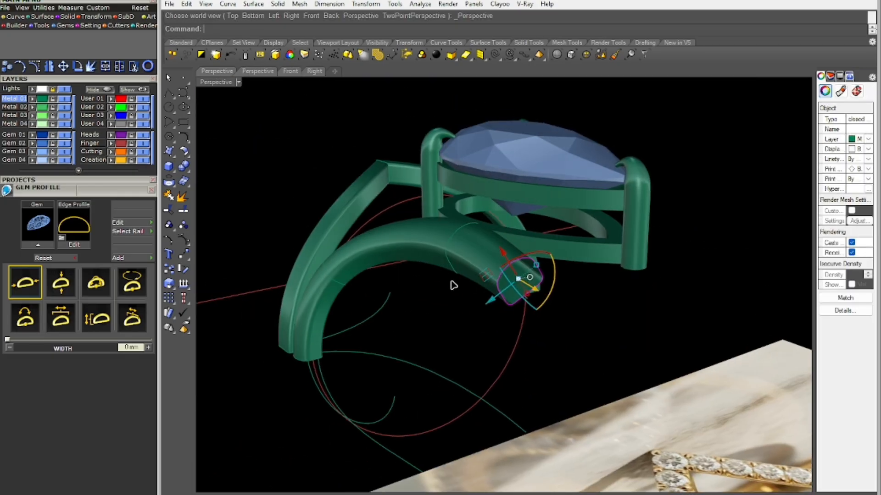
pyautogui.click(64, 25)
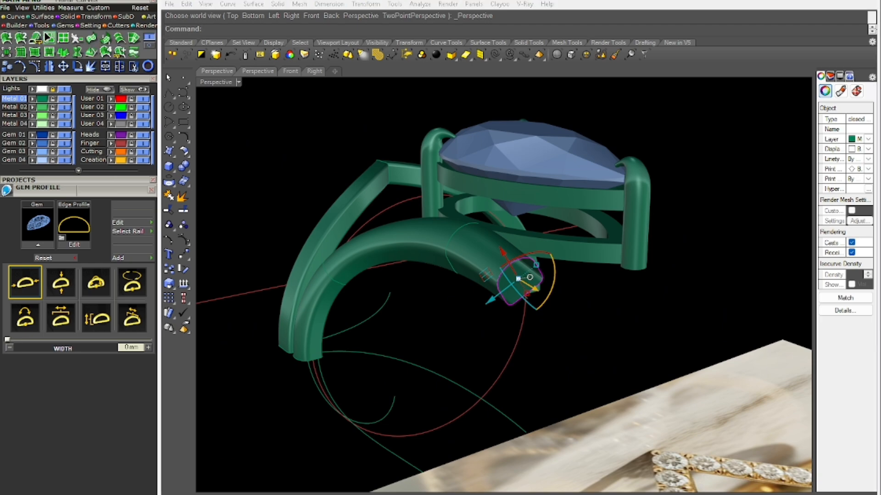
pyautogui.click(68, 17)
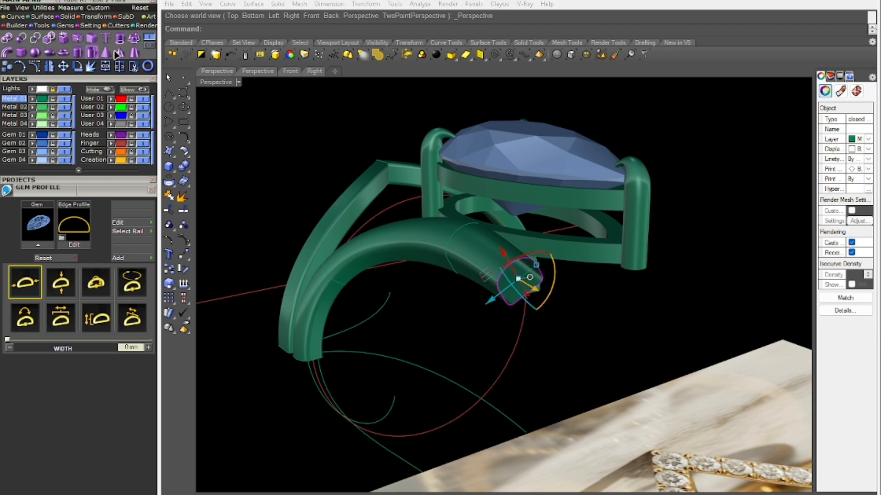
pyautogui.click(95, 16)
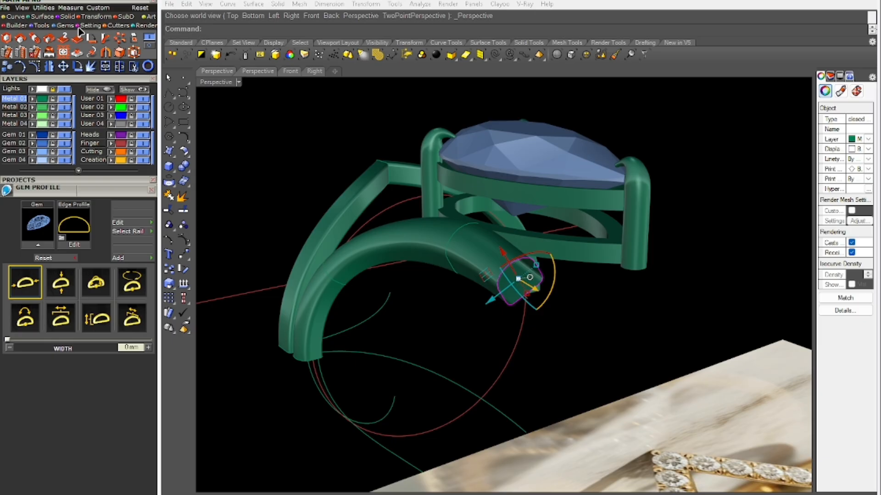
pyautogui.click(150, 46)
pyautogui.click(118, 17)
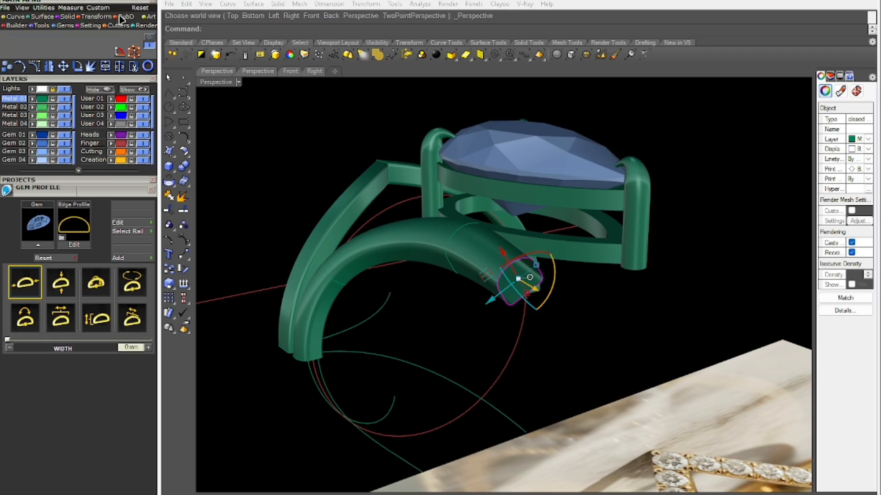
# Try to close the swept shank's open end near the gem with a Profile End Cap
pyautogui.click(45, 26)
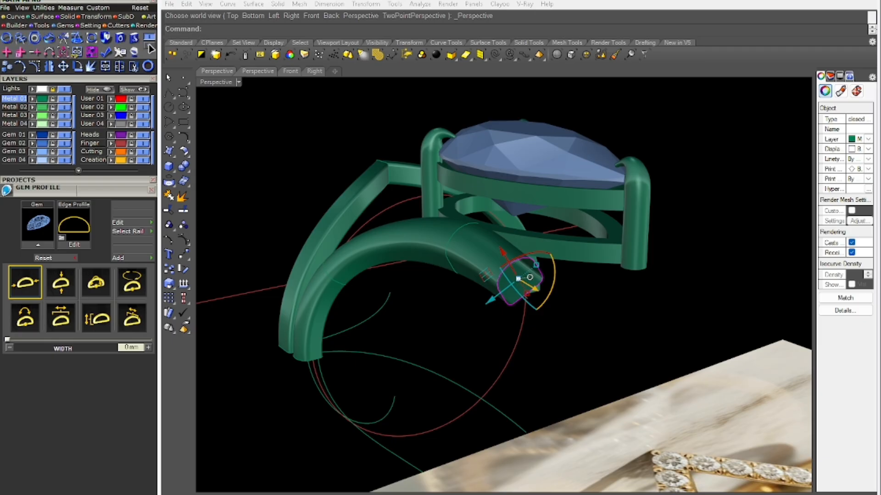
pyautogui.click(150, 46)
pyautogui.click(35, 36)
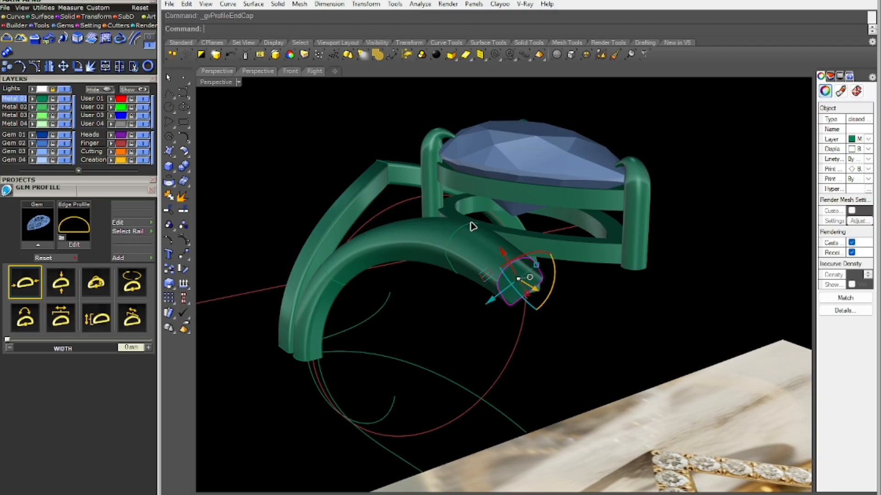
pyautogui.click(476, 251)
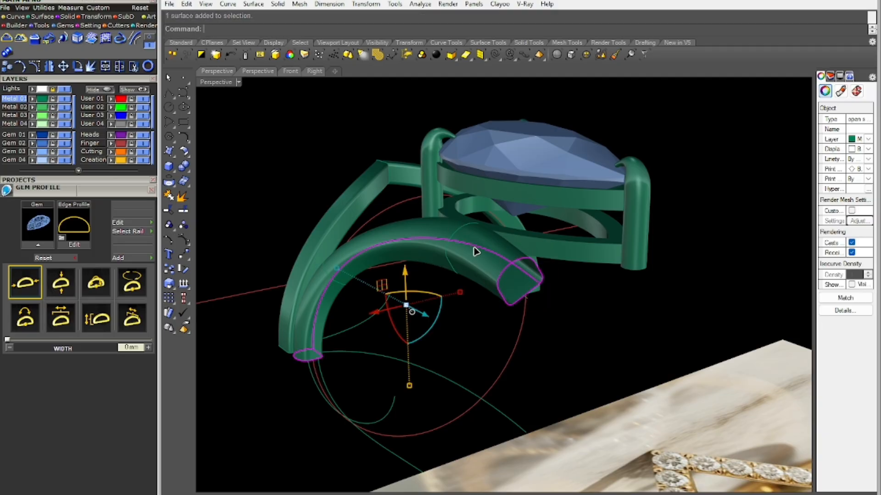
pyautogui.click(491, 327)
pyautogui.moveTo(550, 250); pyautogui.dragTo(551, 251)
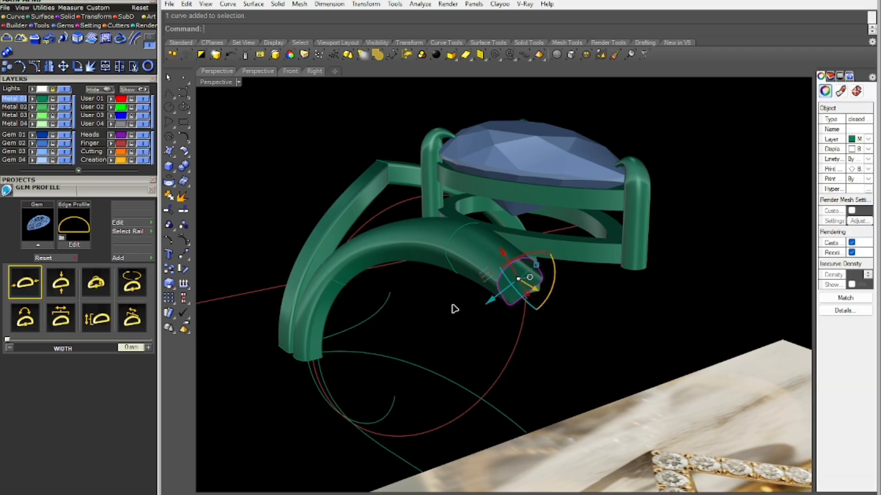
pyautogui.click(34, 39)
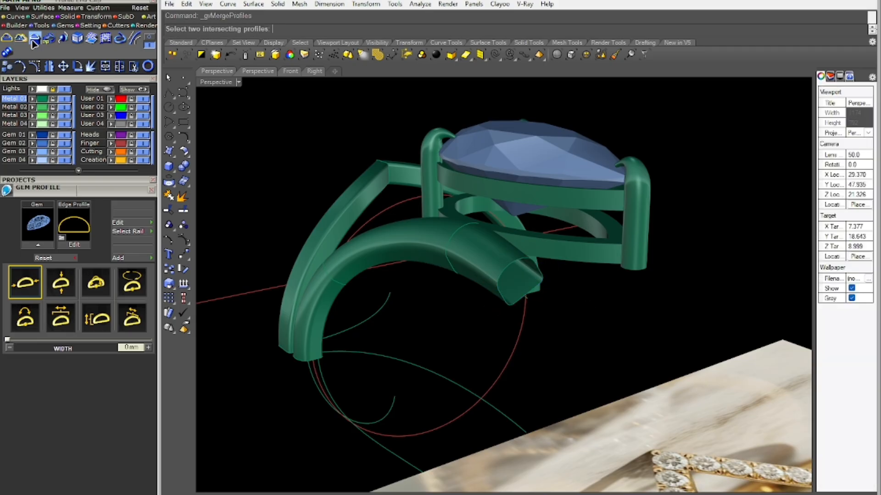
pyautogui.click(34, 39)
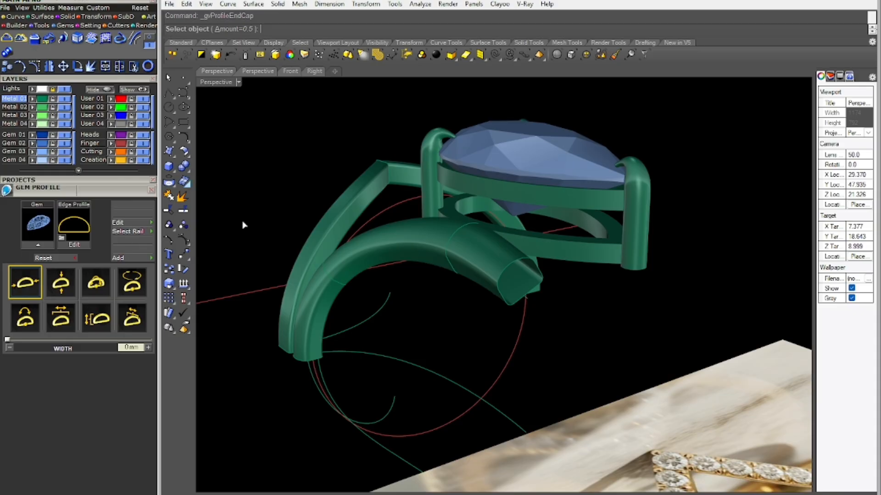
pyautogui.click(499, 290)
pyautogui.press('Escape')
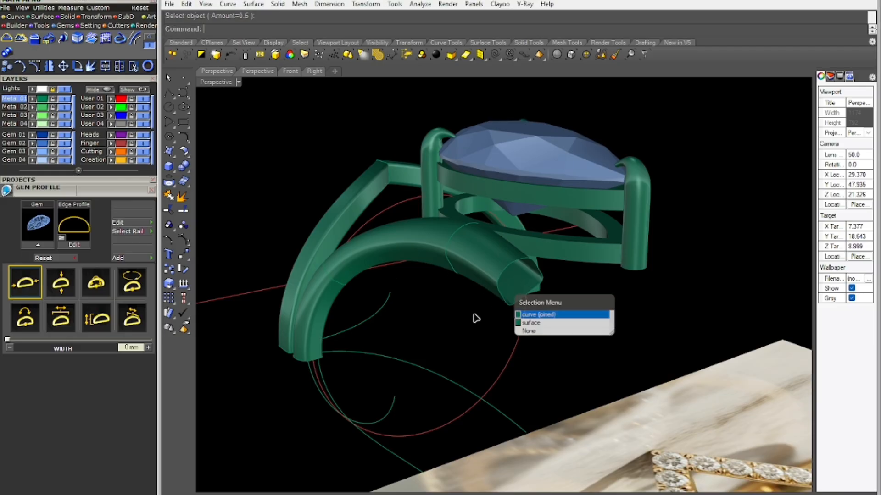
# Hide the profile curve at the shank's open end and retry Profile End Cap on the swept surface
pyautogui.rightClick(478, 317)
pyautogui.click(510, 304)
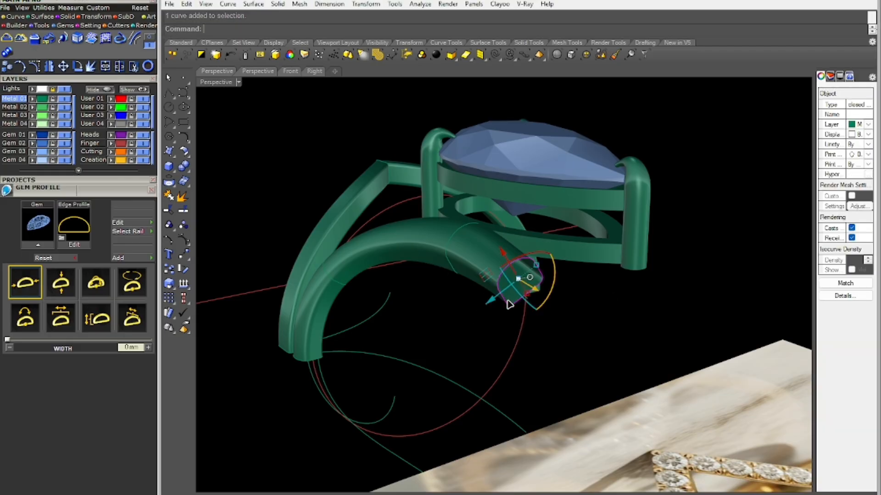
pyautogui.hotkey('ctrl', 'h')
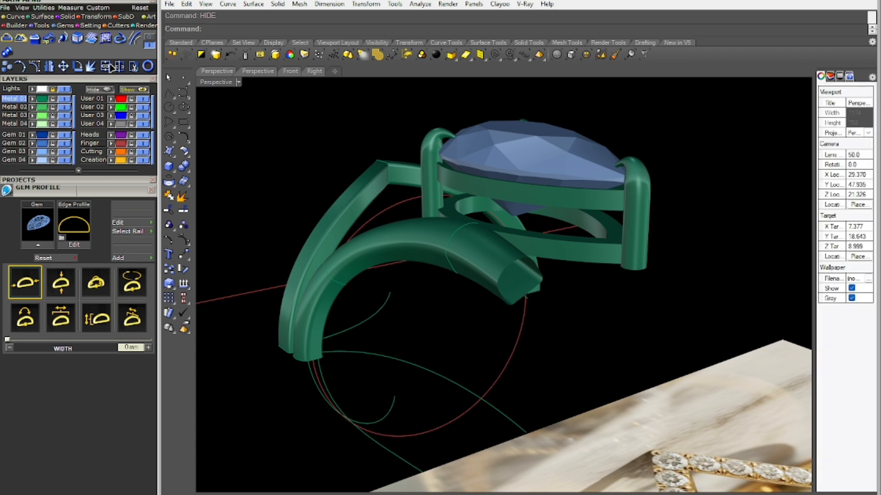
pyautogui.click(37, 40)
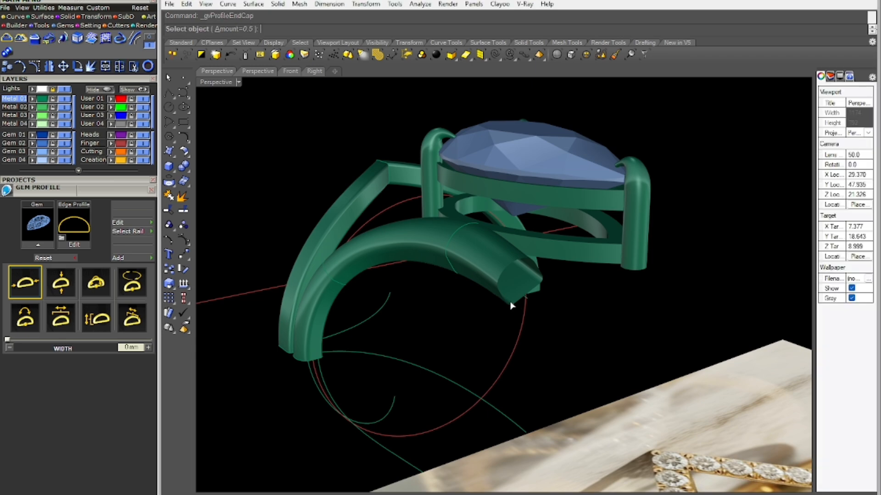
pyautogui.click(507, 306)
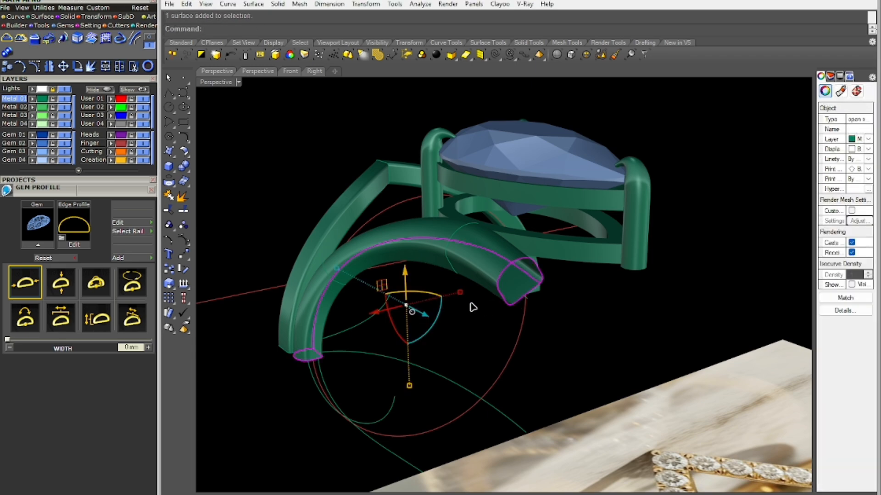
pyautogui.rightClick(243, 36)
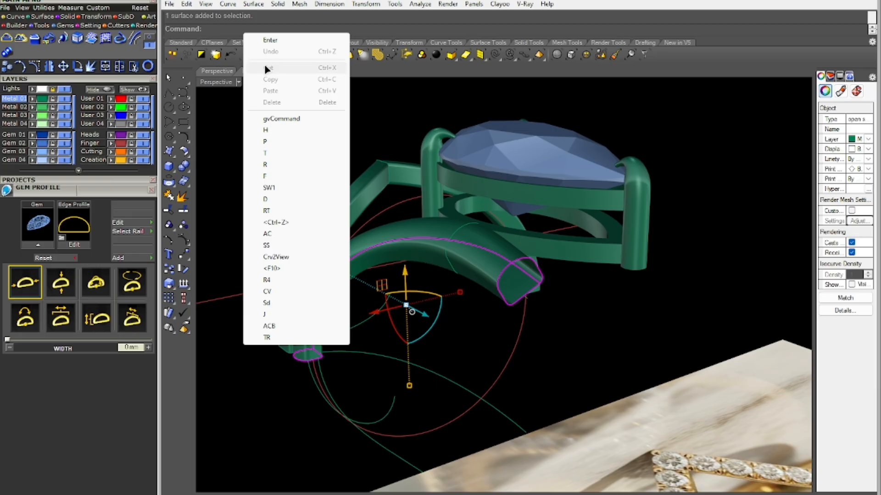
pyautogui.click(280, 118)
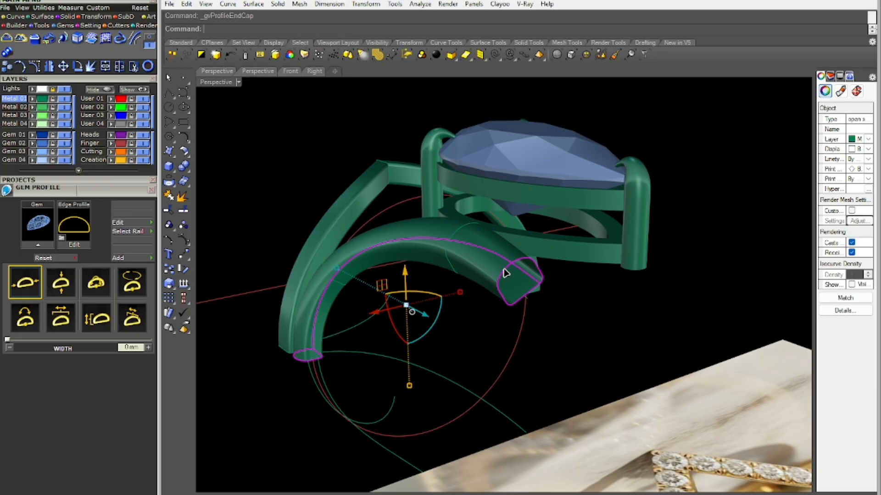
pyautogui.moveTo(436, 342); pyautogui.dragTo(298, 324, button='right')
pyautogui.scroll(-7, 309, 325)
pyautogui.click(493, 317)
pyautogui.scroll(11, 383, 319)
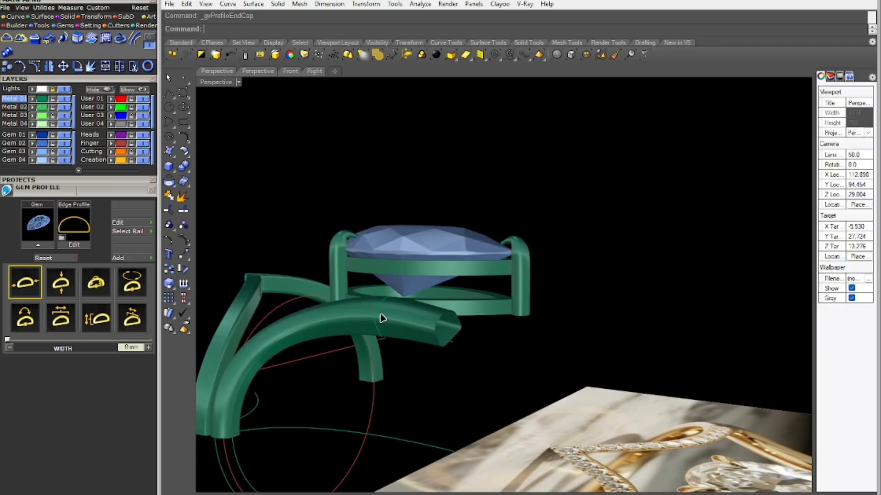
# Bring back the hidden profile curve at the shank's open end and isolate it from all other objects
pyautogui.click(464, 364)
pyautogui.hotkey('ctrl', 'h')
pyautogui.hotkey('ctrl', 'alt', 'h')
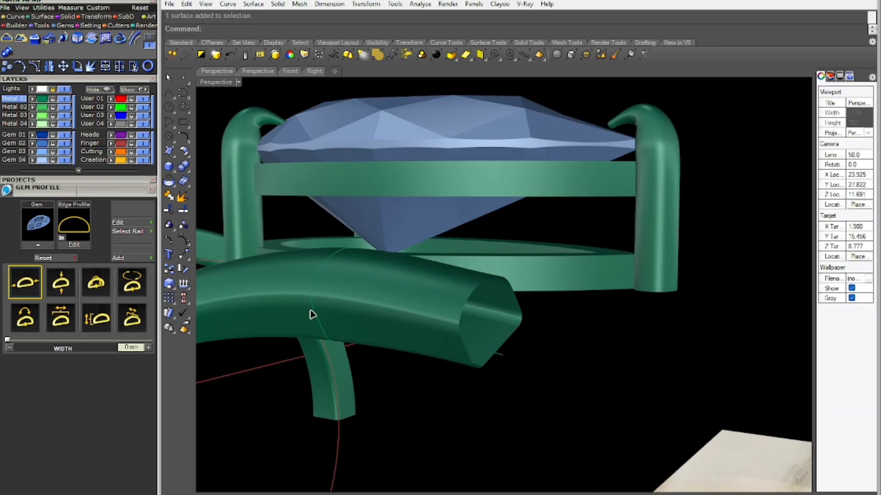
pyautogui.scroll(-5, 510, 326)
pyautogui.scroll(2, 473, 349)
pyautogui.moveTo(507, 321); pyautogui.dragTo(482, 324, button='right')
pyautogui.scroll(2, 472, 349)
pyautogui.click(484, 346)
pyautogui.scroll(4, 523, 364)
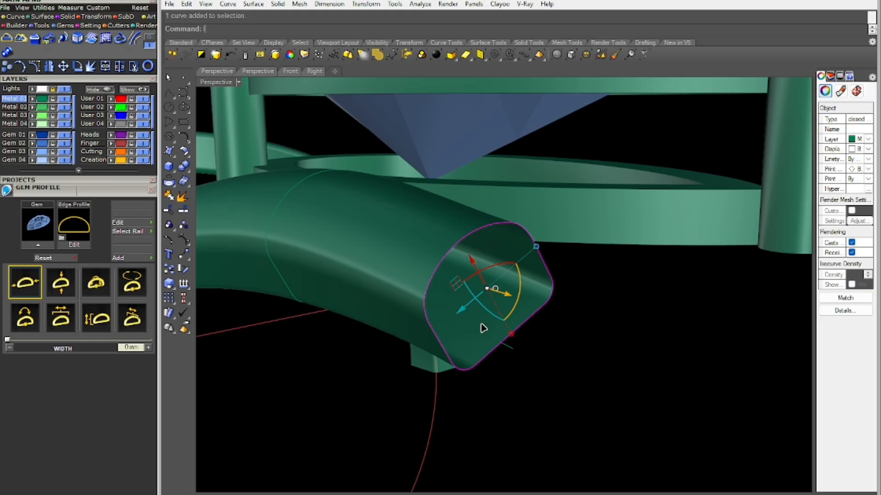
pyautogui.hotkey('ctrl', 'shift', 'h')
# Draw two crossing lines inside the profile, one from the flat base's midpoint to the arch and one between the straight sides
pyautogui.write('line')
pyautogui.press('Return')
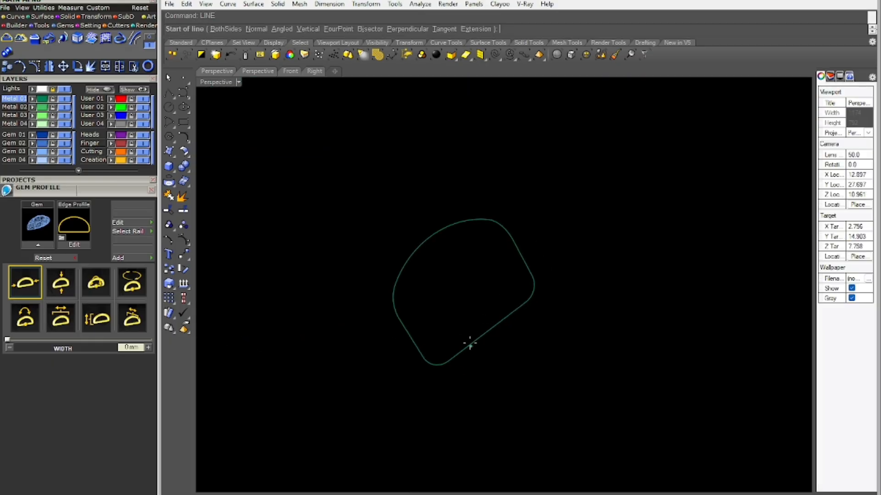
pyautogui.click(487, 331)
pyautogui.click(434, 236)
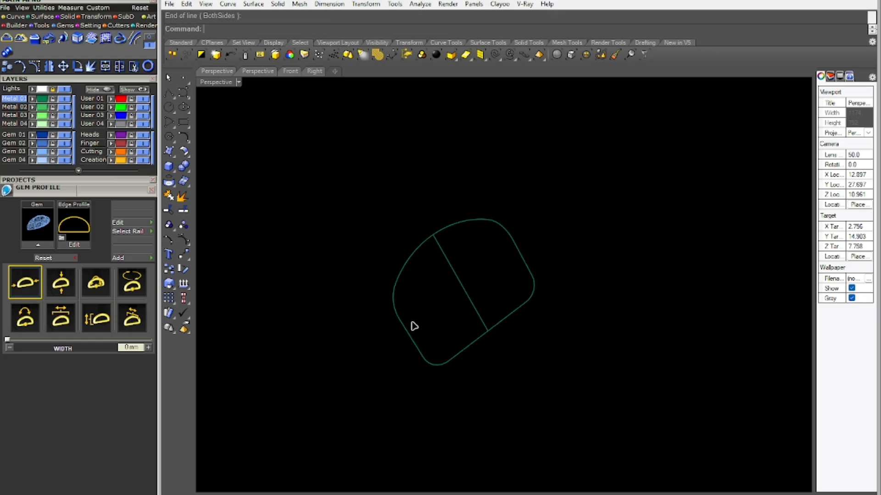
pyautogui.press('Return')
pyautogui.click(411, 338)
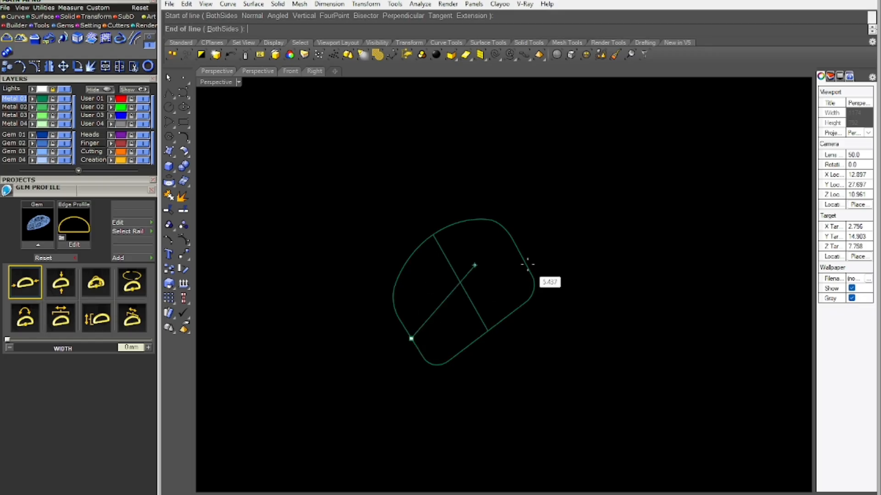
pyautogui.click(522, 260)
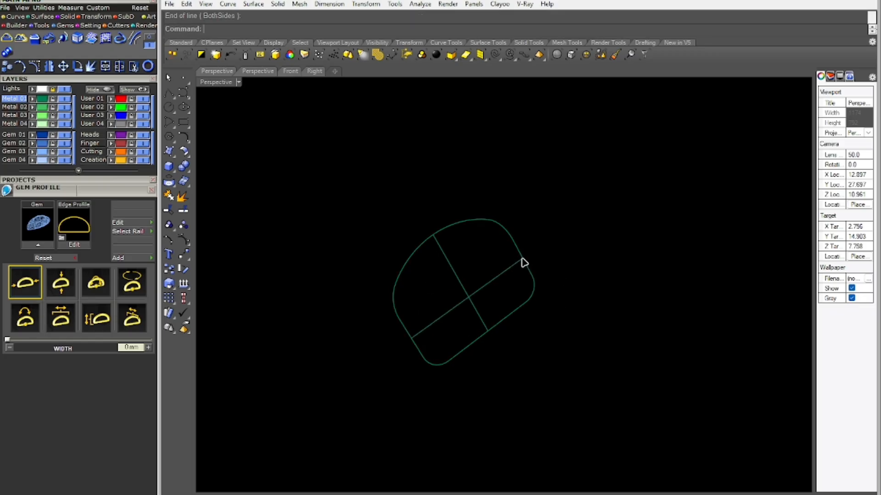
pyautogui.moveTo(489, 351); pyautogui.dragTo(471, 287, button='right')
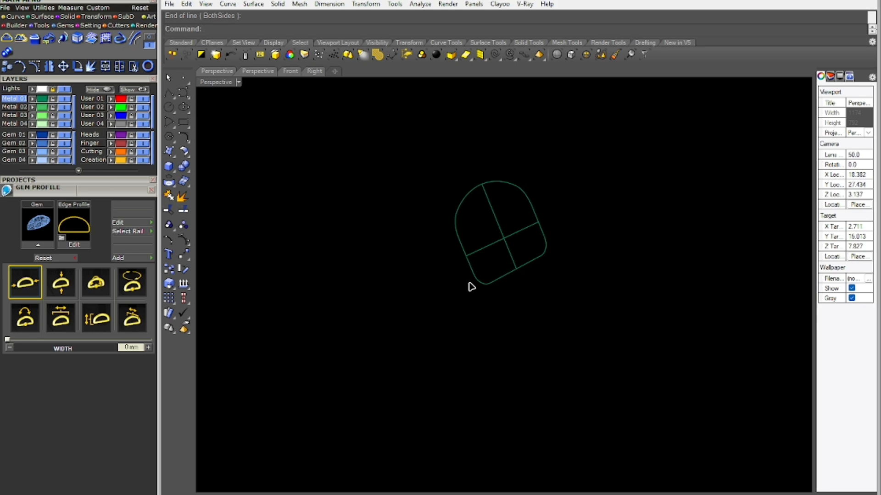
pyautogui.press('Return')
pyautogui.press('Escape')
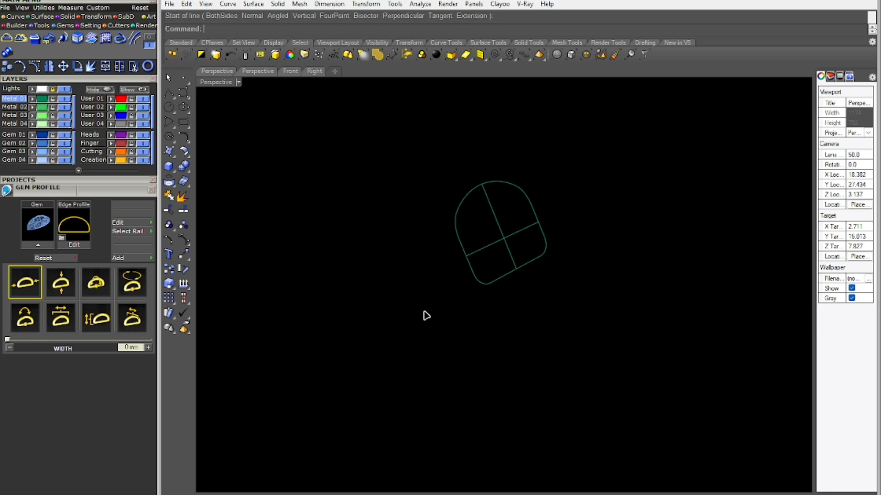
pyautogui.moveTo(422, 315)
pyautogui.mouseDown(button='right')
pyautogui.moveTo(387, 305)
pyautogui.moveTo(406, 309)
pyautogui.mouseUp(button='right')
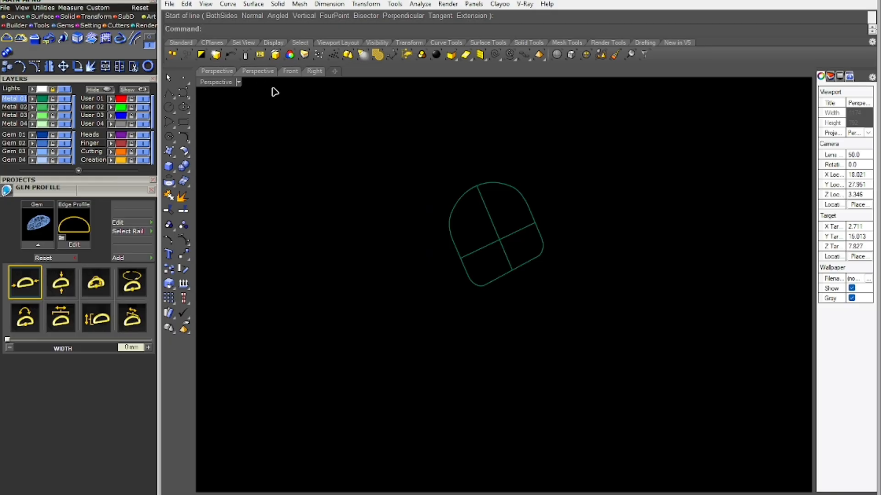
# Set a 3-point construction plane on the profile through the cross line's two ends and the base midpoint, and show the grid
pyautogui.click(212, 42)
pyautogui.click(276, 58)
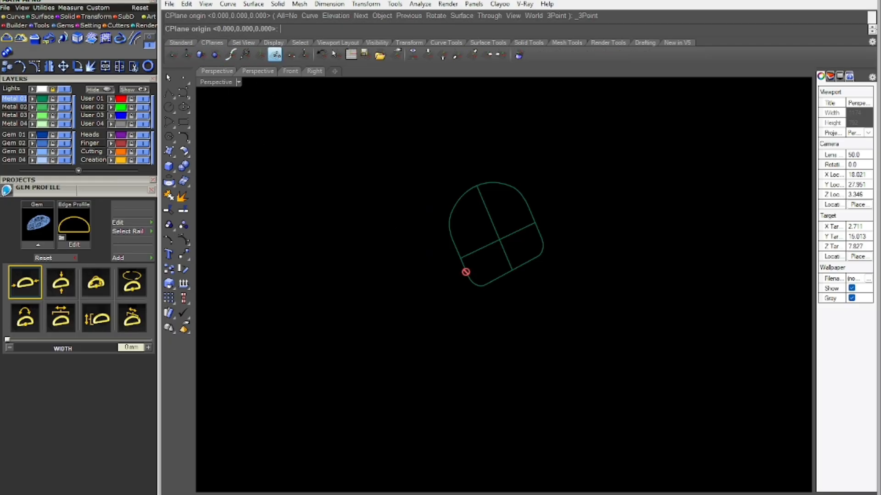
pyautogui.click(460, 258)
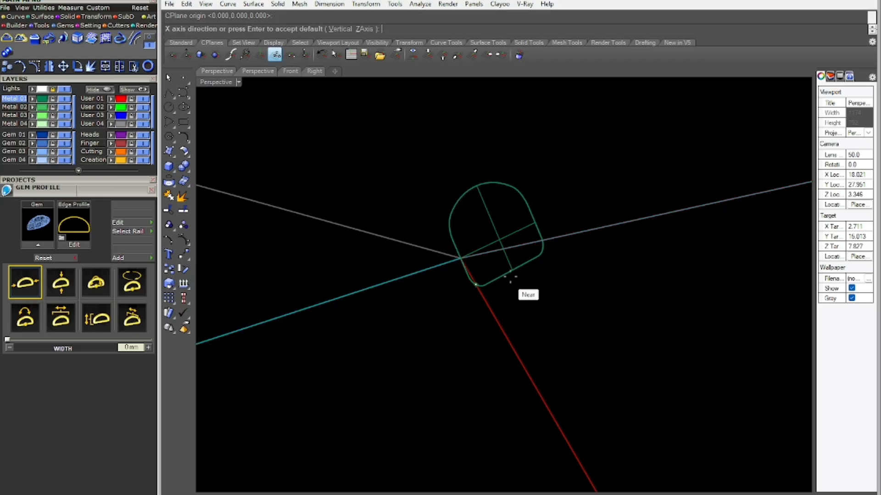
pyautogui.click(512, 270)
pyautogui.click(533, 225)
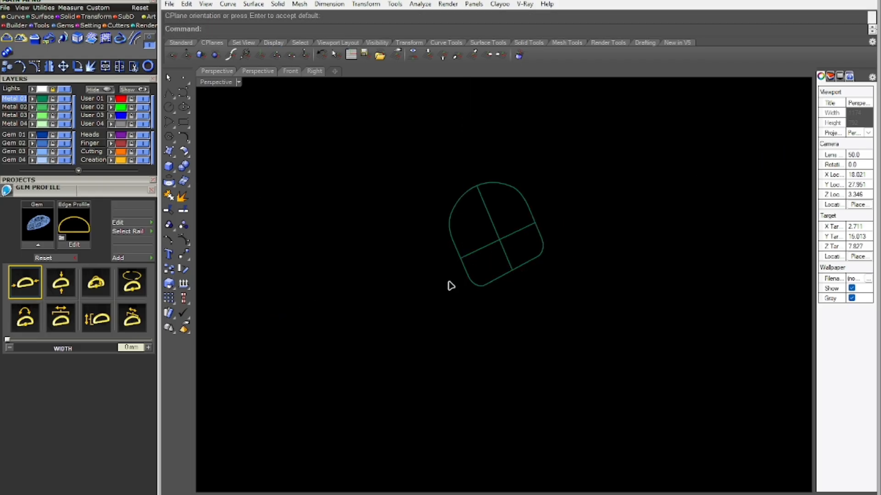
pyautogui.moveTo(448, 285); pyautogui.dragTo(478, 281, button='right')
pyautogui.press('F7')
pyautogui.moveTo(430, 259)
pyautogui.mouseDown(button='right')
pyautogui.moveTo(448, 232)
pyautogui.moveTo(433, 255)
pyautogui.mouseUp(button='right')
pyautogui.write('line')
pyautogui.press('Return')
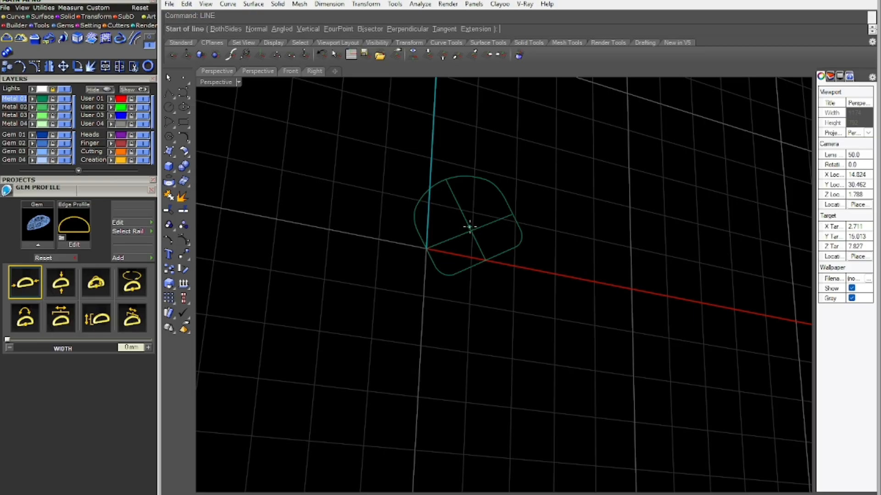
pyautogui.click(471, 232)
pyautogui.moveTo(470, 232); pyautogui.dragTo(580, 298, button='right')
pyautogui.moveTo(643, 307); pyautogui.dragTo(679, 301, button='right')
pyautogui.press('Escape')
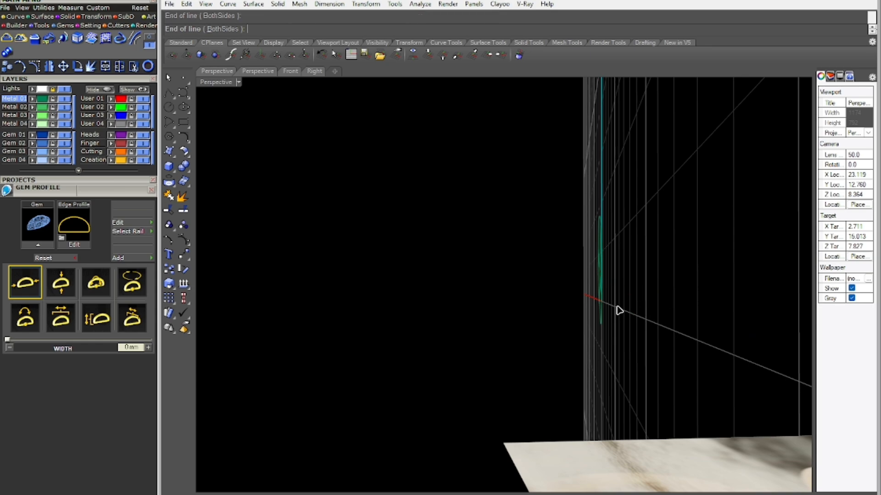
# Draw a vertical line of length 1, perpendicular to the profile plane, from the point where the two lines cross
pyautogui.moveTo(618, 309); pyautogui.dragTo(496, 312, button='right')
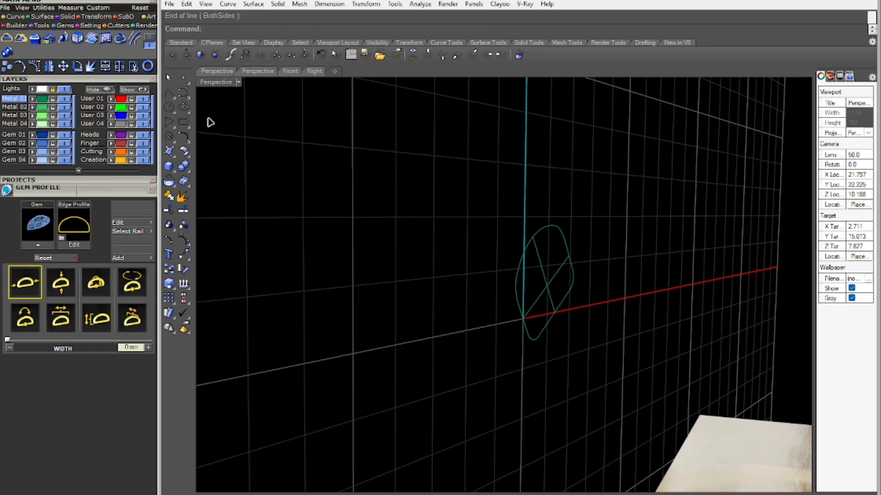
pyautogui.click(174, 100)
pyautogui.click(244, 99)
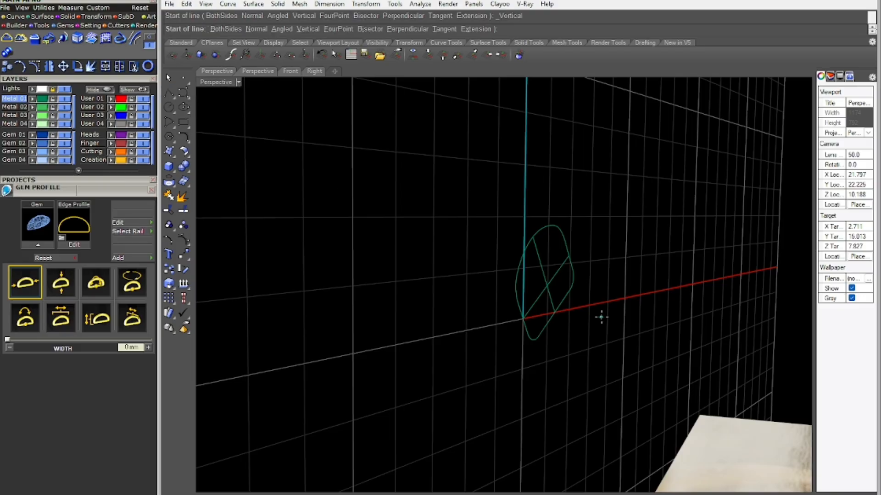
pyautogui.click(546, 285)
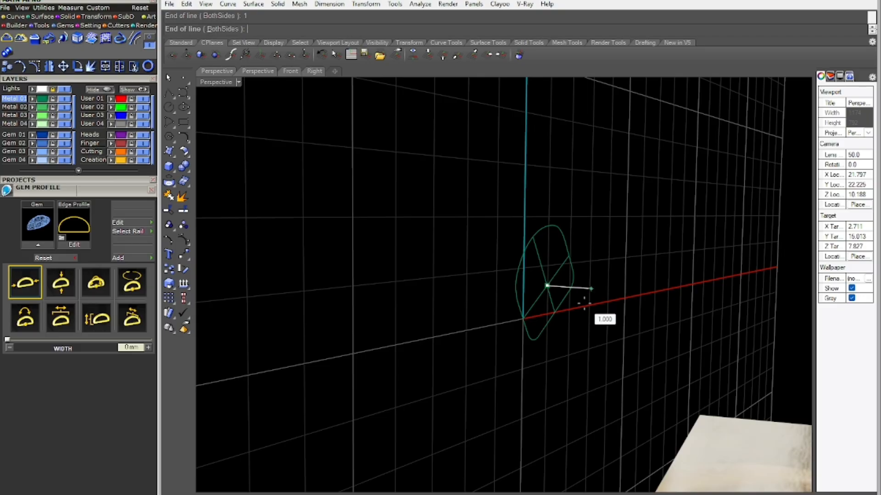
pyautogui.press('Return')
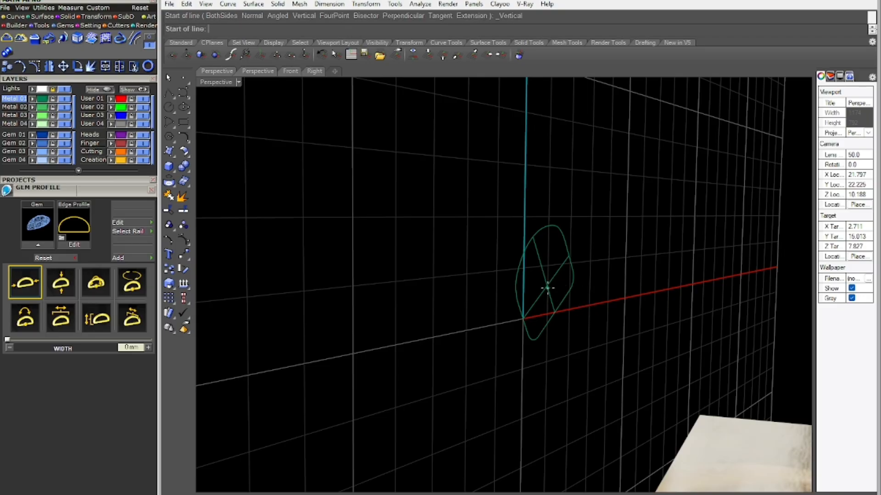
pyautogui.click(548, 285)
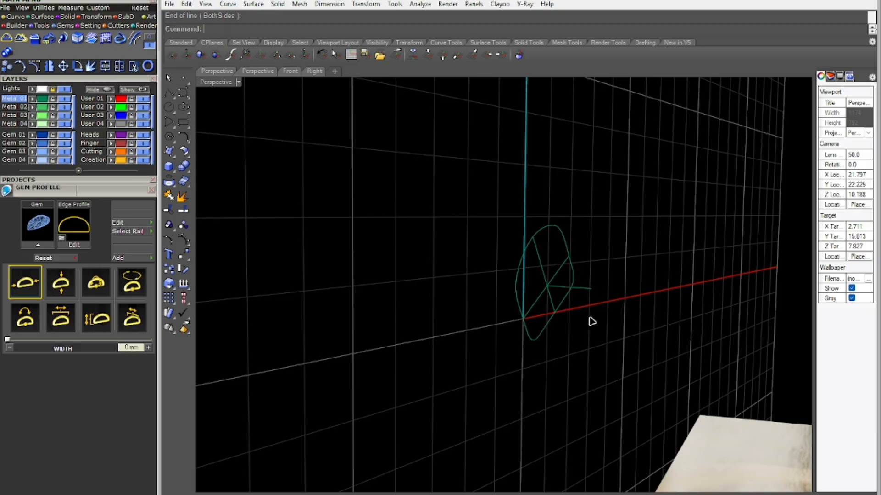
# Connect the perpendicular line's free end to the top of the profile's arch with a straight line and select that line
pyautogui.moveTo(592, 321); pyautogui.dragTo(359, 298, button='right')
pyautogui.press('Return')
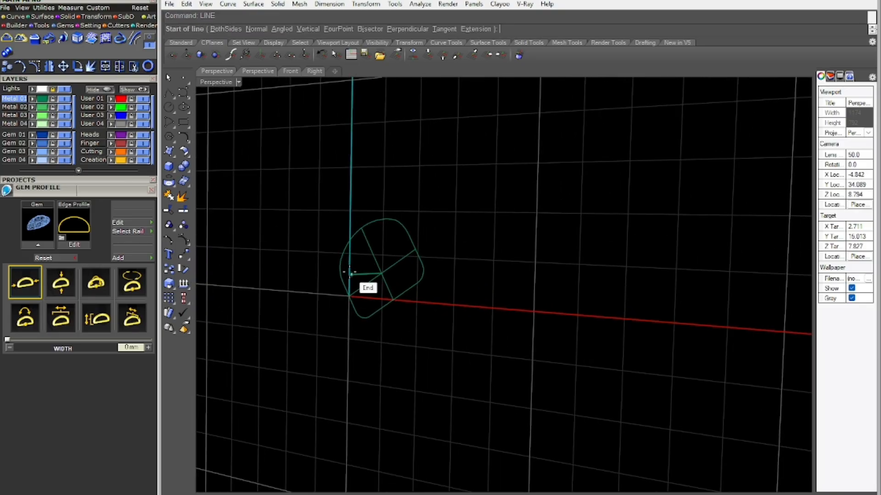
pyautogui.click(350, 273)
pyautogui.click(361, 230)
pyautogui.moveTo(362, 232); pyautogui.dragTo(336, 317, button='right')
pyautogui.scroll(5, 358, 270)
pyautogui.click(357, 272)
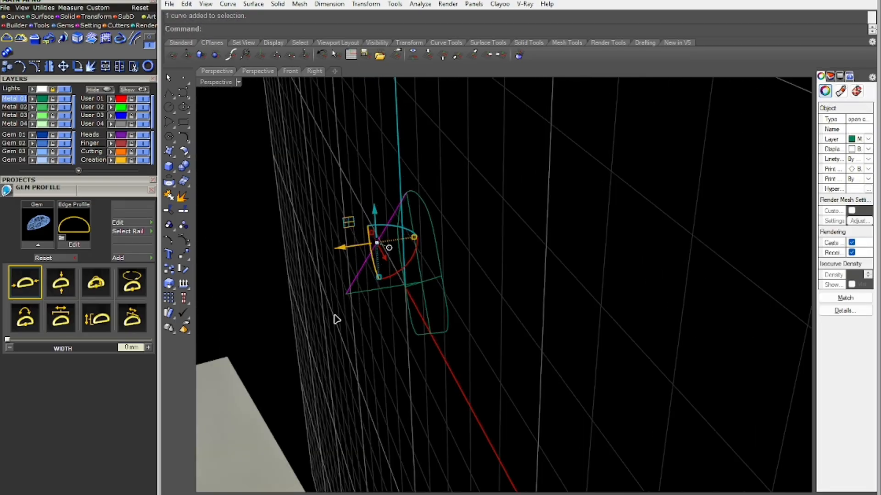
# Rebuild the selected diagonal line with four control points, show them and select the two middle ones
pyautogui.press('Return')
pyautogui.press('Return')
pyautogui.press('Return')
pyautogui.press('Return')
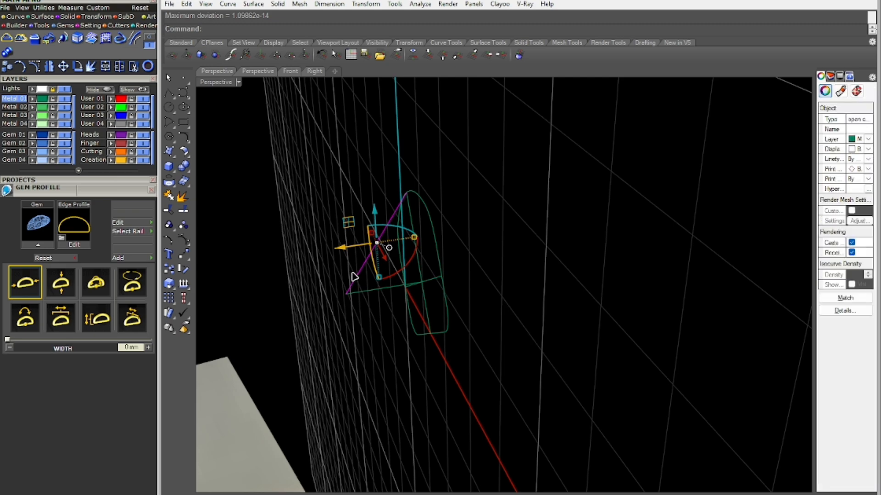
pyautogui.press('F10')
pyautogui.moveTo(395, 255); pyautogui.dragTo(396, 256)
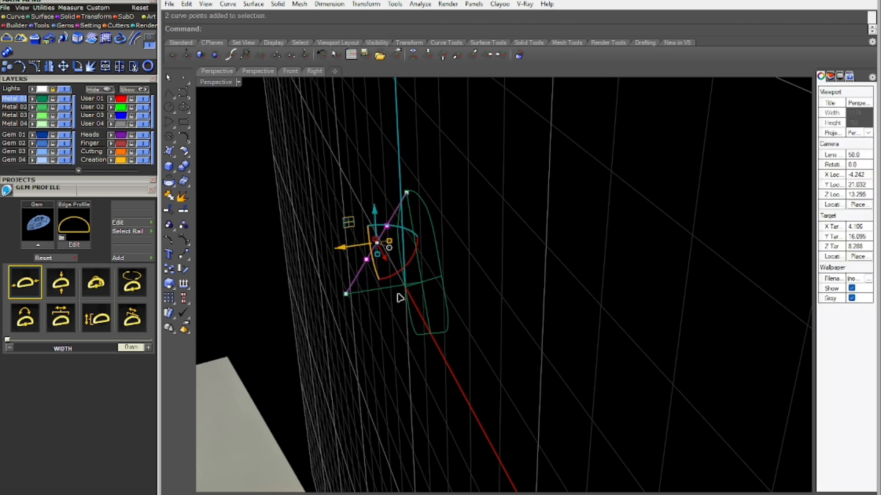
# Bow the line outward by moving its two middle control points away from the profile plane, and undo the extra upward move
pyautogui.moveTo(399, 298); pyautogui.dragTo(725, 242, button='right')
pyautogui.moveTo(662, 250); pyautogui.dragTo(691, 253)
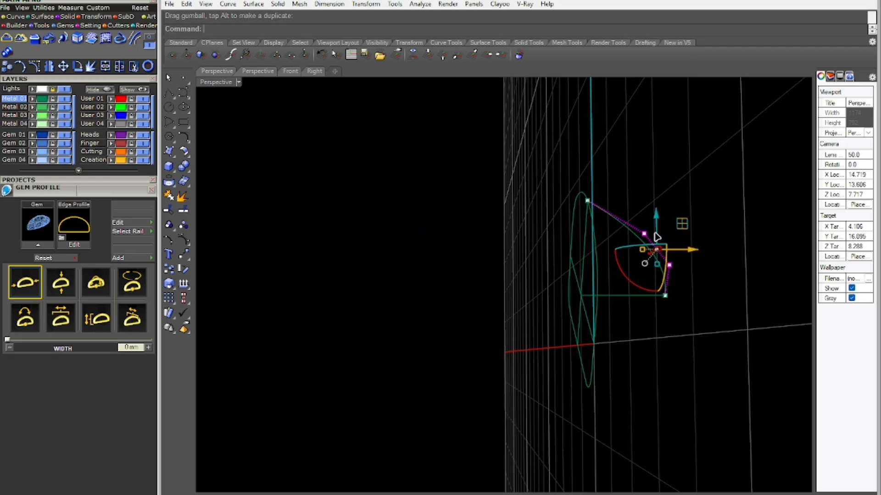
pyautogui.moveTo(656, 225); pyautogui.dragTo(649, 197)
pyautogui.moveTo(718, 293); pyautogui.dragTo(635, 309, button='right')
pyautogui.hotkey('ctrl', 'z')
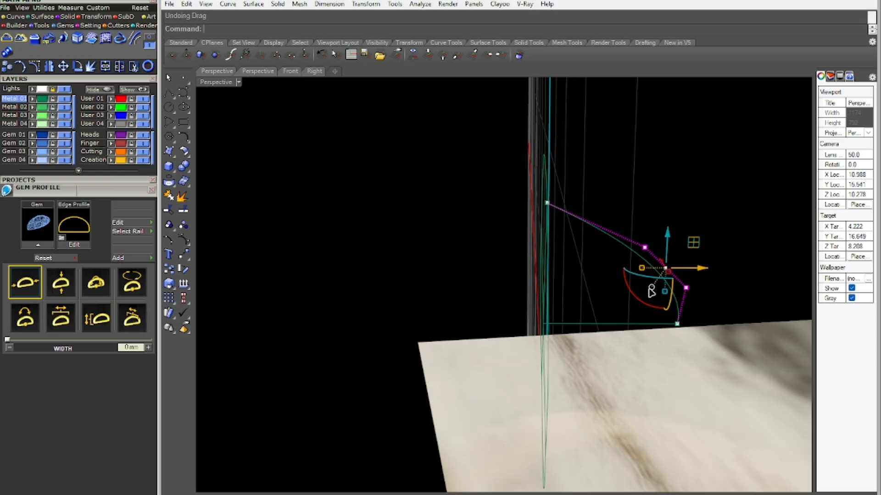
# Align the gumball to the object and pull the two middle control points farther outward to round the curve
pyautogui.click(650, 288)
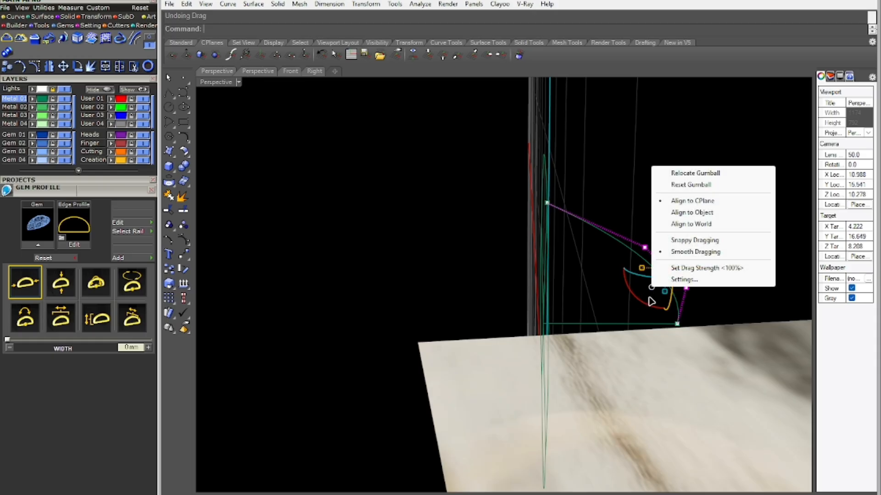
pyautogui.click(694, 212)
pyautogui.moveTo(653, 298); pyautogui.dragTo(608, 234, button='right')
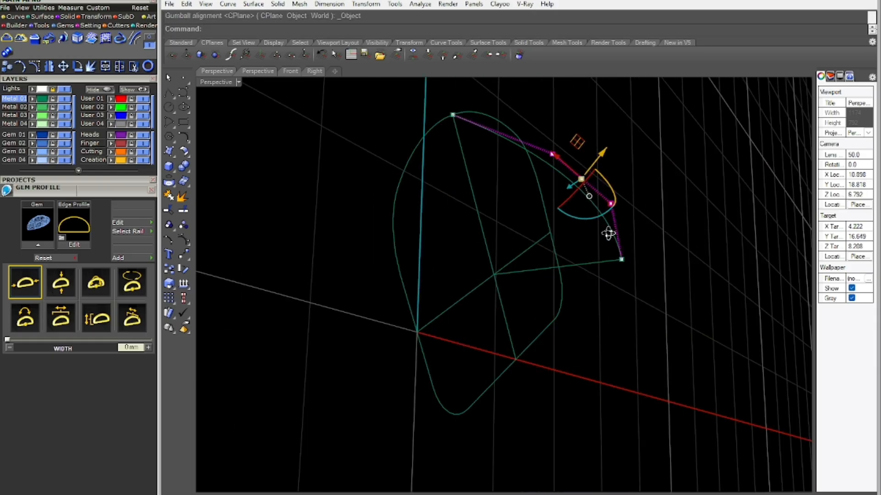
pyautogui.moveTo(602, 158); pyautogui.dragTo(547, 106)
pyautogui.moveTo(563, 262); pyautogui.dragTo(385, 279, button='right')
pyautogui.press('Escape')
pyautogui.press('Escape')
# Build a cap with RailRevolve, using the bowed curve as profile, the end outline as rail and the perpendicular line as axis
pyautogui.write('RailRevolve')
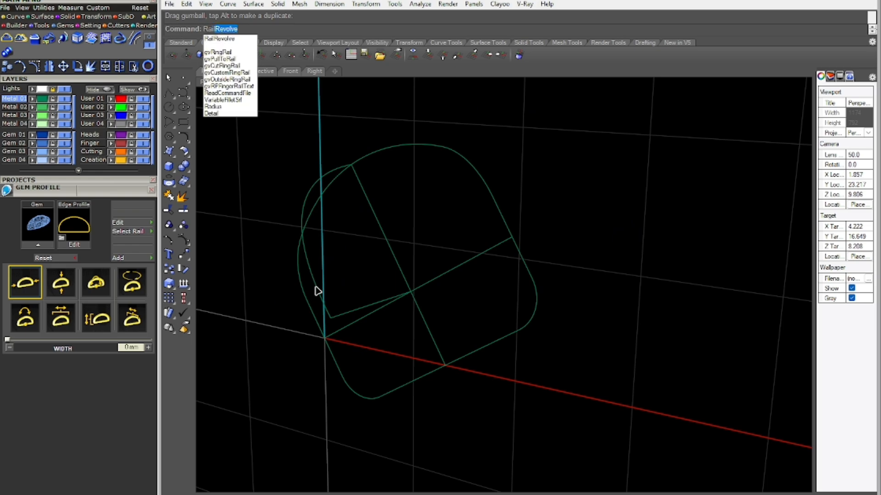
pyautogui.press('Return')
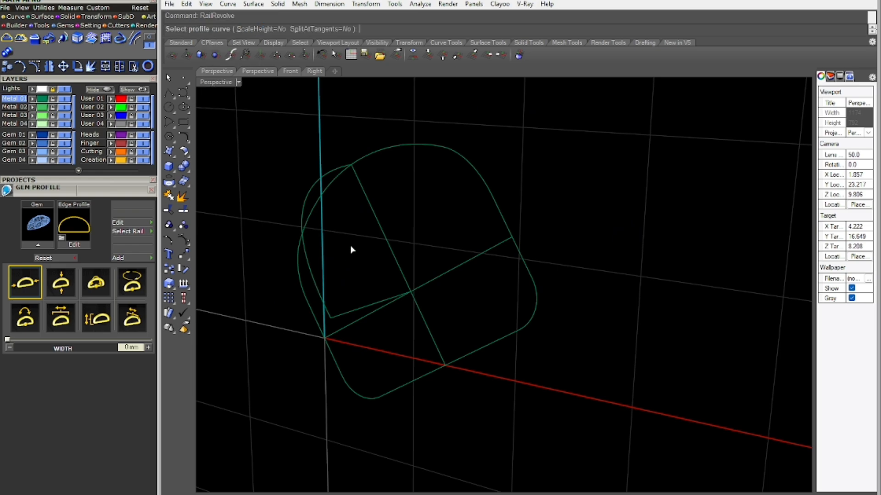
pyautogui.click(306, 254)
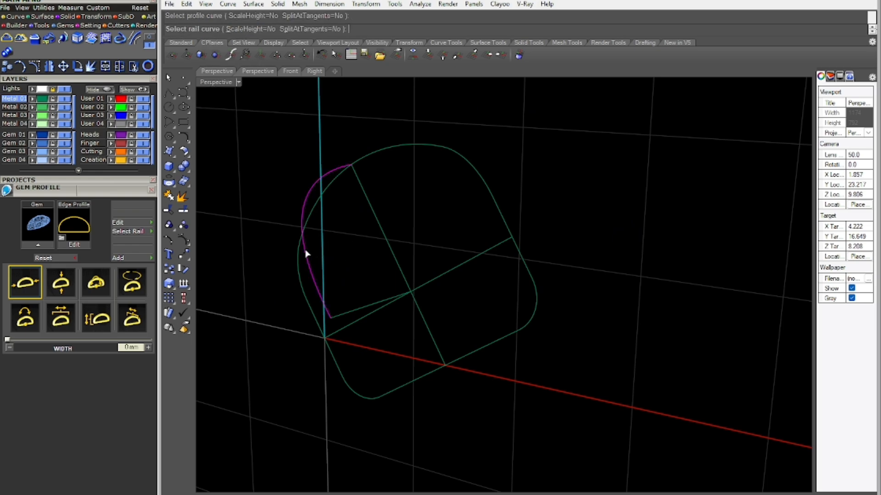
pyautogui.click(408, 146)
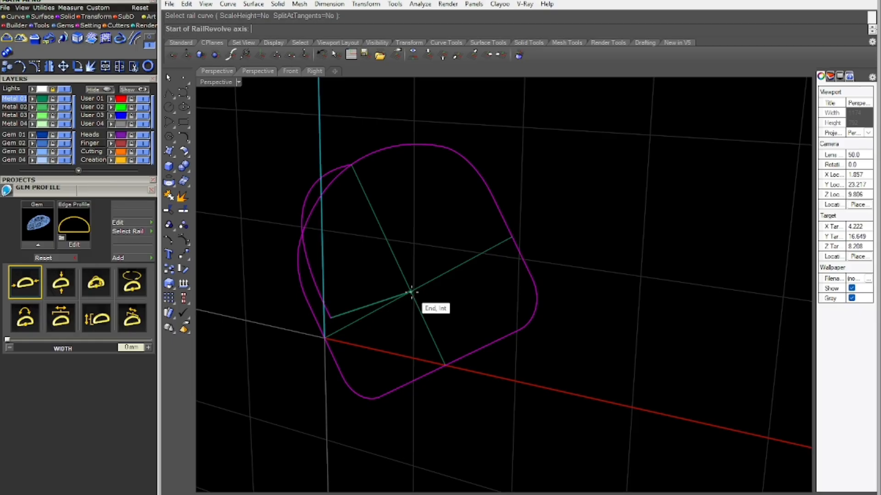
pyautogui.click(411, 292)
pyautogui.click(325, 338)
pyautogui.scroll(-5, 306, 334)
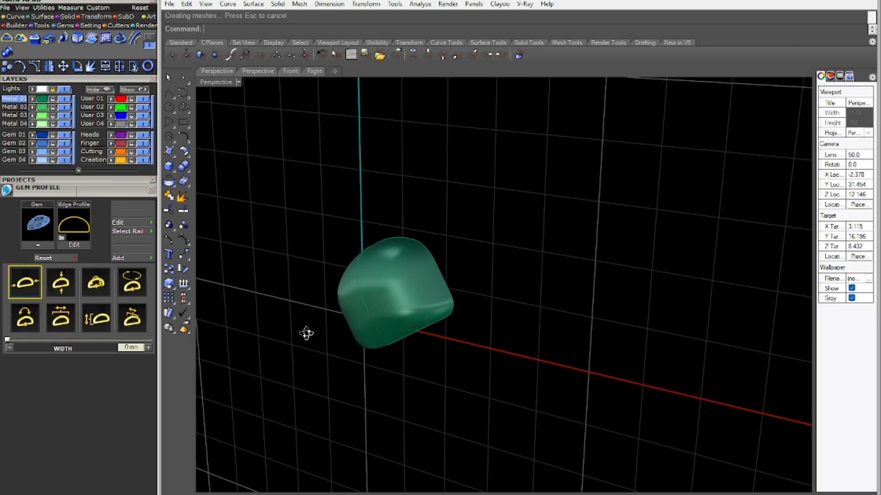
pyautogui.moveTo(306, 334); pyautogui.dragTo(491, 379, button='right')
pyautogui.press('Return')
pyautogui.scroll(-7, 385, 310)
pyautogui.scroll(-6, 479, 324)
pyautogui.scroll(12, 493, 367)
pyautogui.moveTo(498, 346); pyautogui.dragTo(432, 324, button='right')
# In the top view, nudge the cap and the end profile curves to fine-tune the shank's end beside the gem's tip
pyautogui.hotkey('ctrl', 'F1')
pyautogui.scroll(-9, 474, 325)
pyautogui.scroll(4, 456, 356)
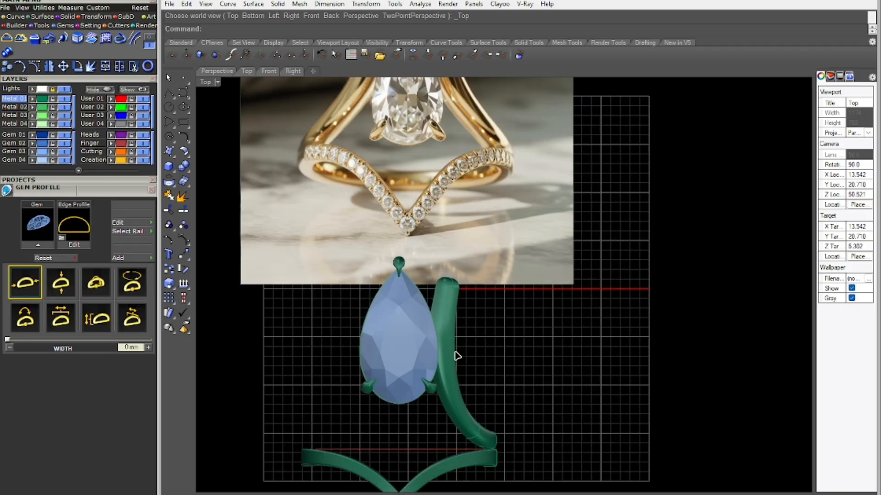
pyautogui.scroll(3, 436, 274)
pyautogui.scroll(3, 471, 302)
pyautogui.moveTo(524, 274); pyautogui.dragTo(488, 277)
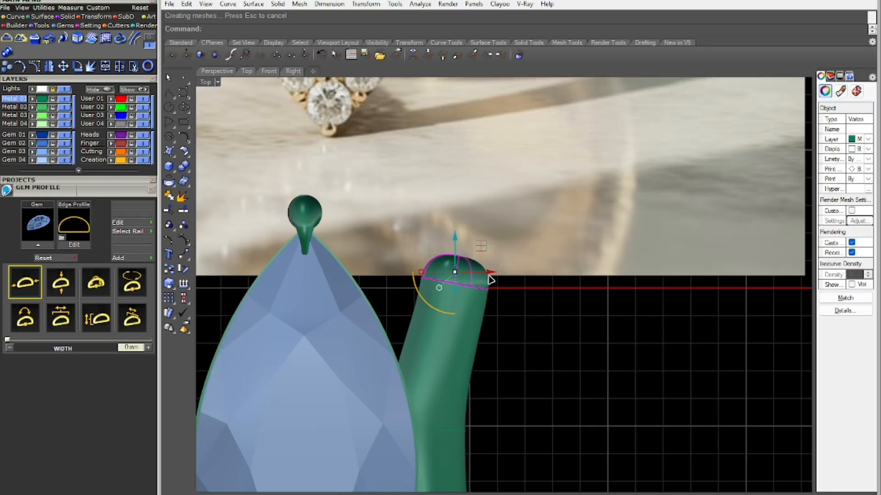
pyautogui.scroll(-3, 486, 274)
pyautogui.scroll(2, 479, 274)
pyautogui.moveTo(441, 250); pyautogui.dragTo(448, 254)
pyautogui.scroll(-2, 479, 298)
pyautogui.moveTo(485, 291); pyautogui.dragTo(482, 292)
pyautogui.scroll(-5, 511, 338)
# Join the swept shank surface and its rounded end cap into one polysurface
pyautogui.moveTo(510, 329); pyautogui.dragTo(346, 284, button='right')
pyautogui.scroll(-4, 463, 330)
pyautogui.click(458, 335)
pyautogui.scroll(6, 438, 334)
pyautogui.scroll(3, 404, 288)
pyautogui.write('p')
pyautogui.press('Return')
pyautogui.click(348, 234)
pyautogui.moveTo(347, 235); pyautogui.dragTo(341, 260, button='right')
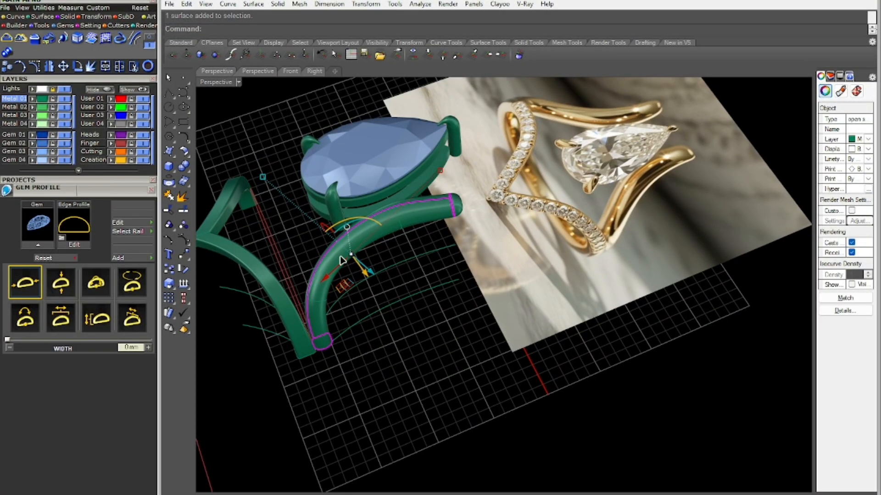
pyautogui.scroll(5, 454, 257)
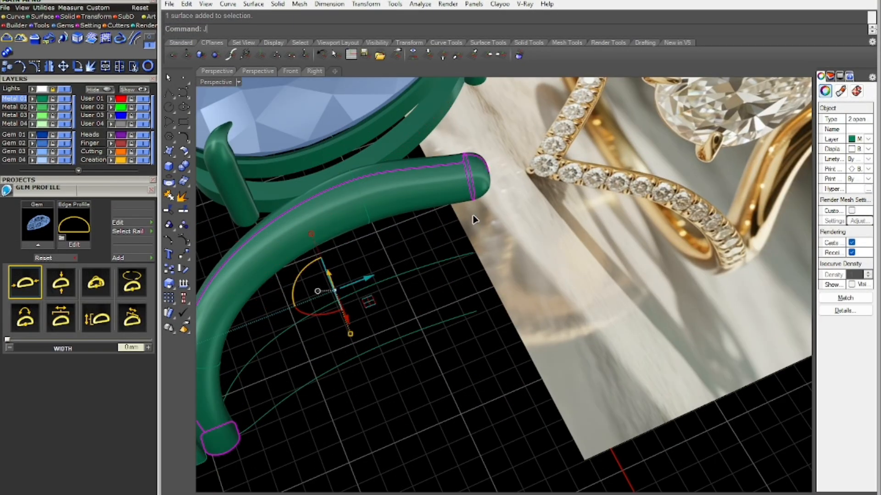
pyautogui.press('Return')
pyautogui.click(438, 338)
# Cap the open planar ends of the joined shank and the V-shaped band
pyautogui.scroll(-6, 437, 335)
pyautogui.moveTo(436, 334); pyautogui.dragTo(396, 258, button='right')
pyautogui.scroll(6, 334, 228)
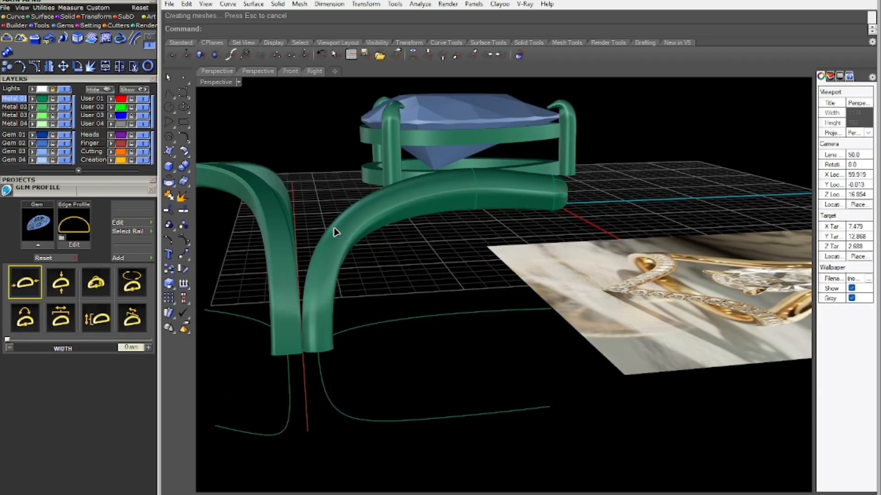
pyautogui.click(335, 232)
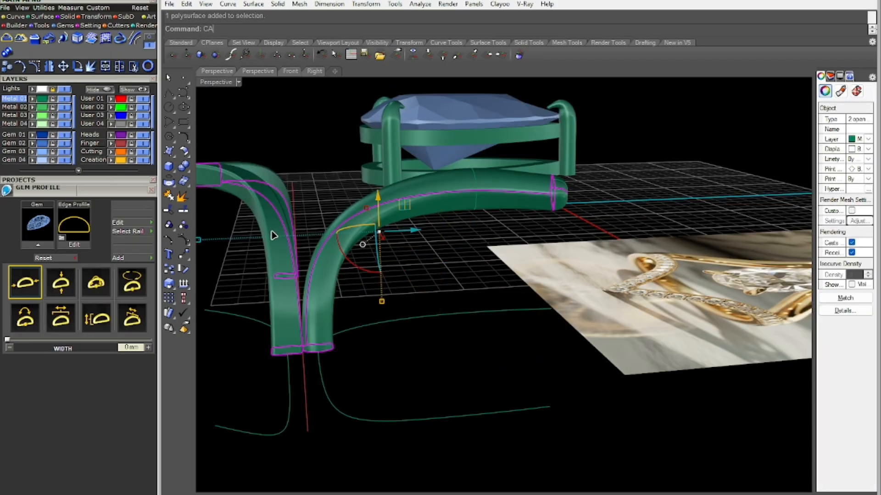
pyautogui.moveTo(472, 278); pyautogui.dragTo(465, 327, button='right')
pyautogui.click(466, 328)
# Mirror a copy of the shank across the pear gem's vertical centre line in the top view
pyautogui.click(412, 196)
pyautogui.moveTo(413, 198); pyautogui.dragTo(538, 223, button='right')
pyautogui.hotkey('ctrl', 'F1')
pyautogui.scroll(-4, 481, 270)
pyautogui.moveTo(464, 261); pyautogui.dragTo(441, 235, button='right')
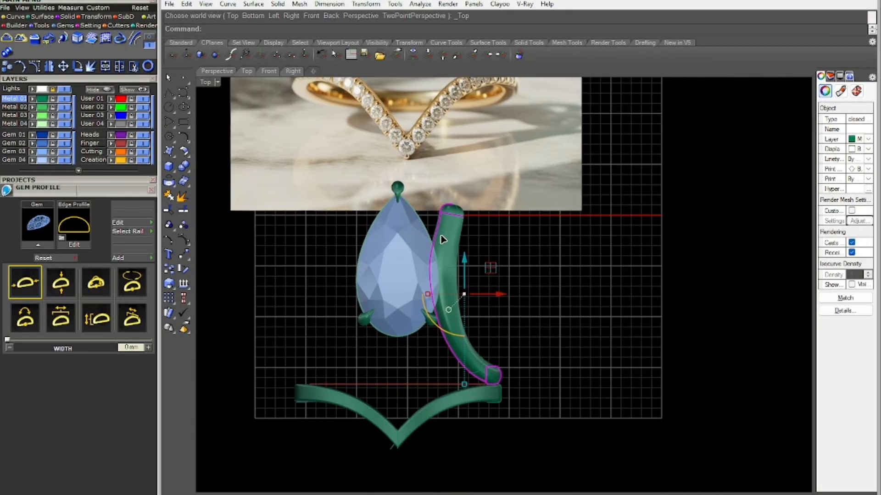
pyautogui.write('mi')
pyautogui.press('Return')
pyautogui.click(398, 337)
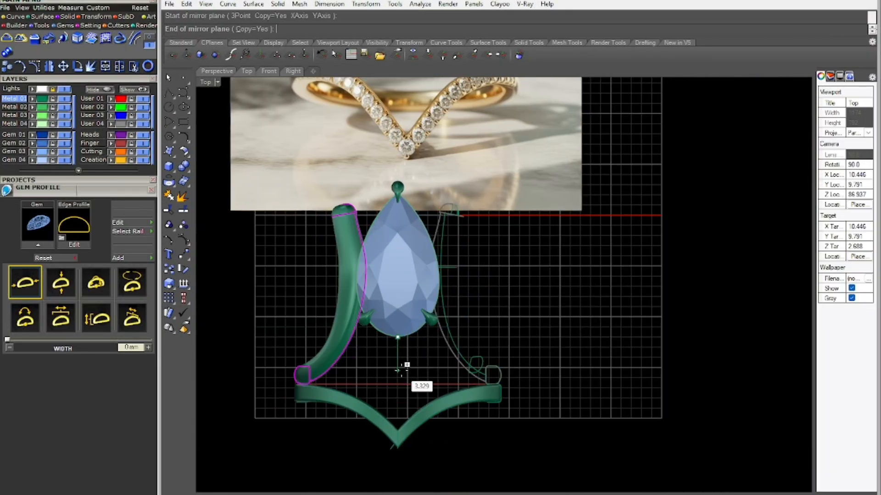
pyautogui.click(410, 377)
pyautogui.click(531, 296)
pyautogui.scroll(-4, 511, 285)
pyautogui.moveTo(510, 286); pyautogui.dragTo(489, 356, button='right')
pyautogui.scroll(3, 428, 413)
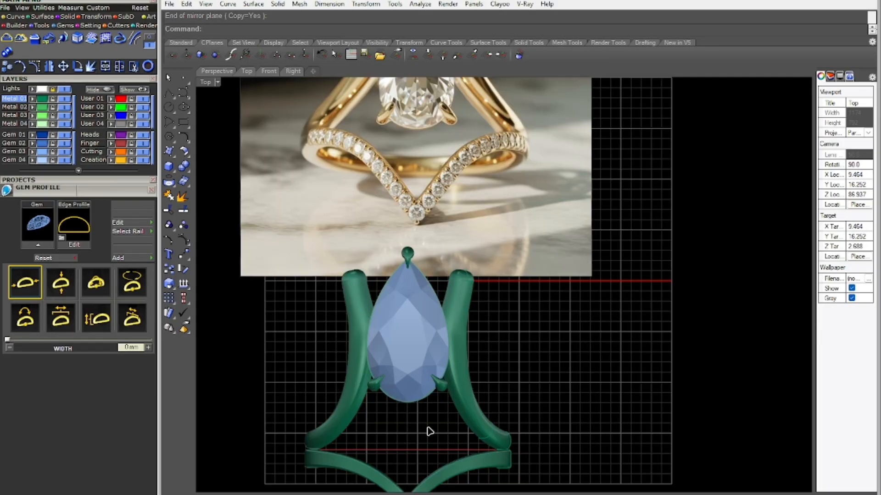
# Select the pear gem with its head and prongs and try repositioning it between the two shank arms
pyautogui.click(397, 395)
pyautogui.scroll(3, 402, 398)
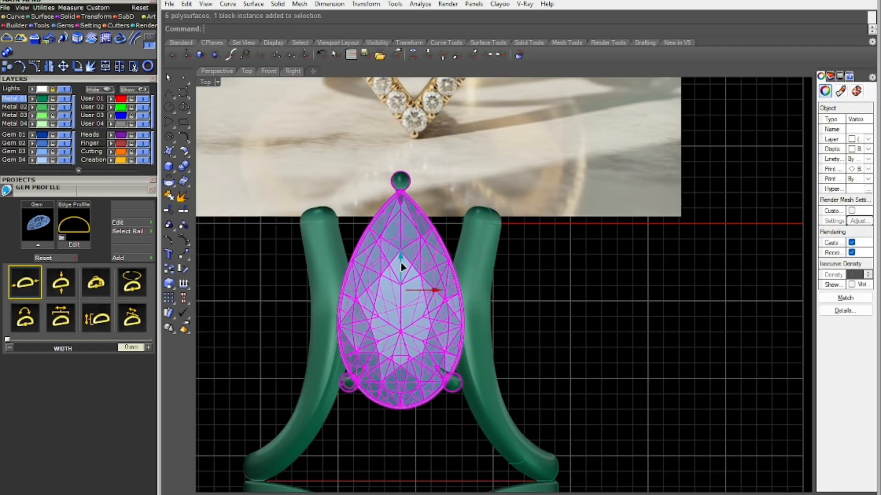
pyautogui.click(576, 328)
pyautogui.scroll(-3, 527, 359)
pyautogui.moveTo(527, 360); pyautogui.dragTo(471, 355, button='right')
pyautogui.scroll(4, 426, 300)
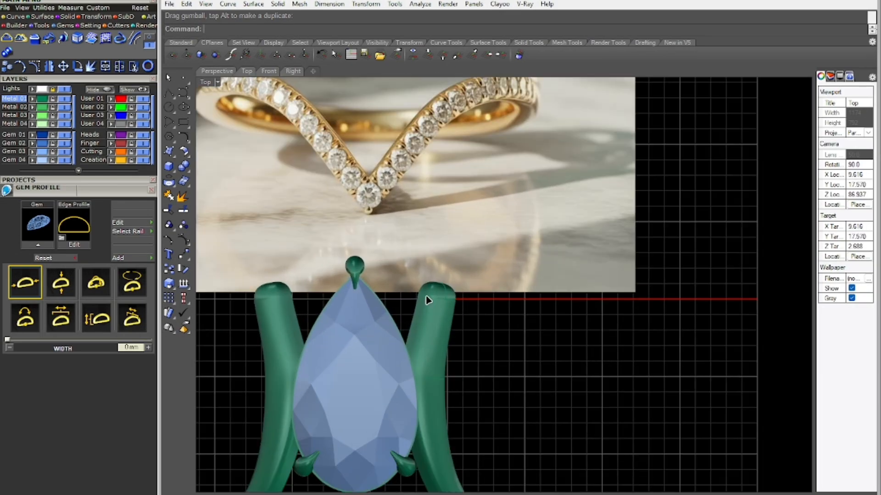
pyautogui.click(427, 301)
pyautogui.click(439, 322)
pyautogui.click(502, 349)
pyautogui.moveTo(423, 305); pyautogui.dragTo(393, 317, button='right')
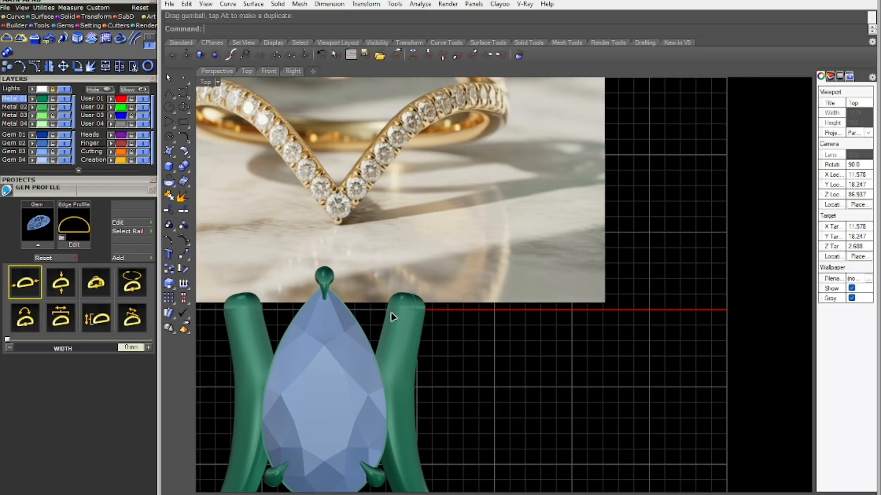
pyautogui.moveTo(444, 280); pyautogui.dragTo(441, 315)
# Undo the recent moves, the shank's mirror copy, the capping and the join
pyautogui.hotkey('ctrl', 'z')
pyautogui.scroll(-3, 455, 262)
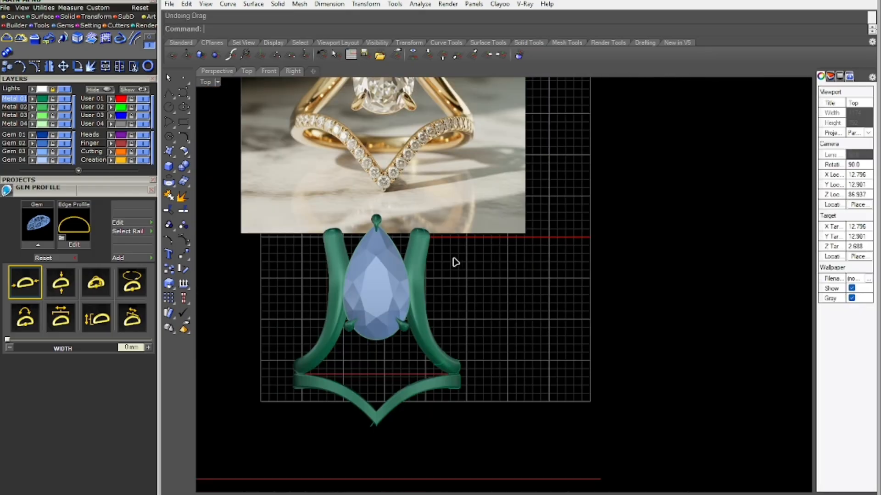
pyautogui.hotkey('ctrl', 'z')
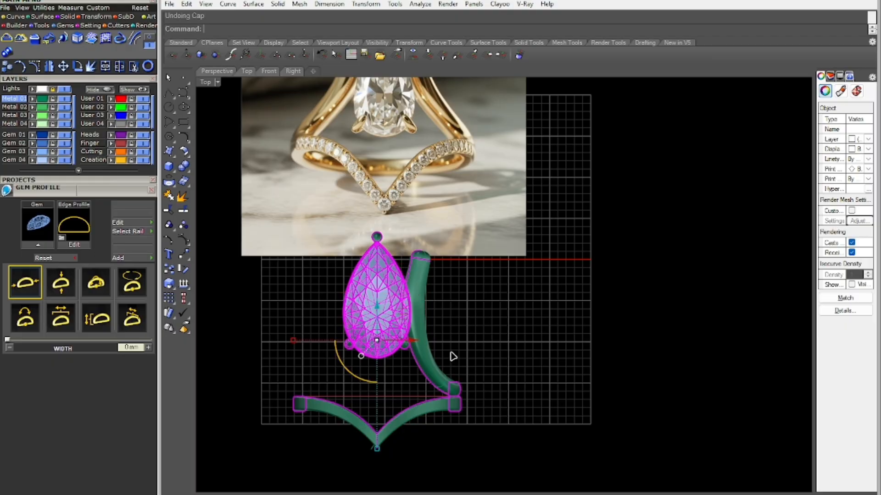
pyautogui.click(469, 356)
# Move the cap and end profile curves back from the gem's tip and slightly toward the gem to shorten the shank
pyautogui.scroll(6, 423, 285)
pyautogui.click(410, 232)
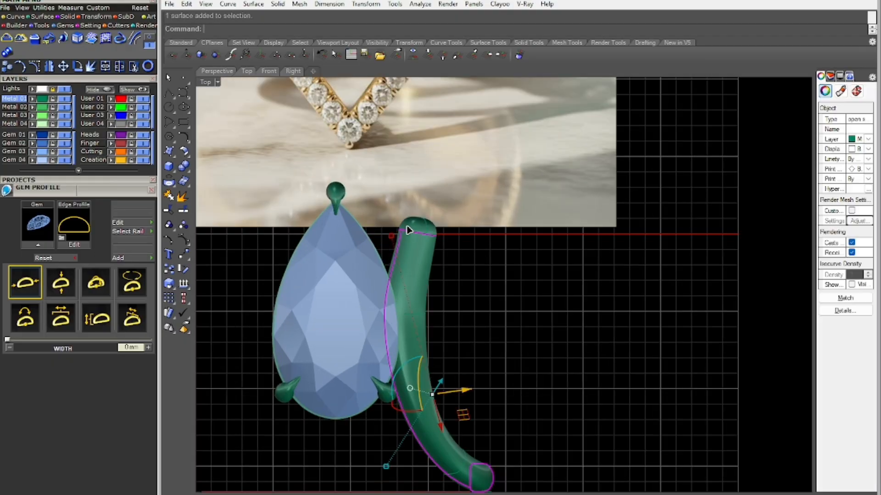
pyautogui.click(384, 240)
pyautogui.moveTo(381, 240); pyautogui.dragTo(478, 219)
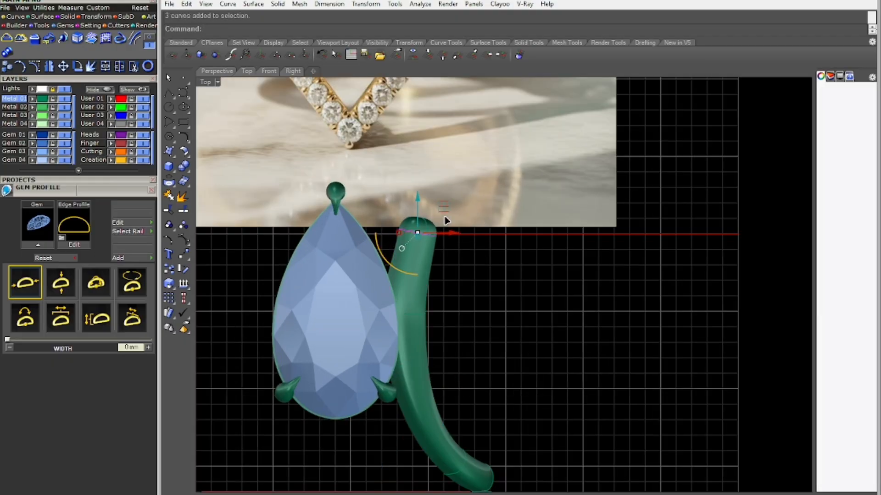
pyautogui.click(385, 240)
pyautogui.moveTo(385, 241); pyautogui.dragTo(498, 193)
pyautogui.moveTo(419, 193); pyautogui.dragTo(419, 207)
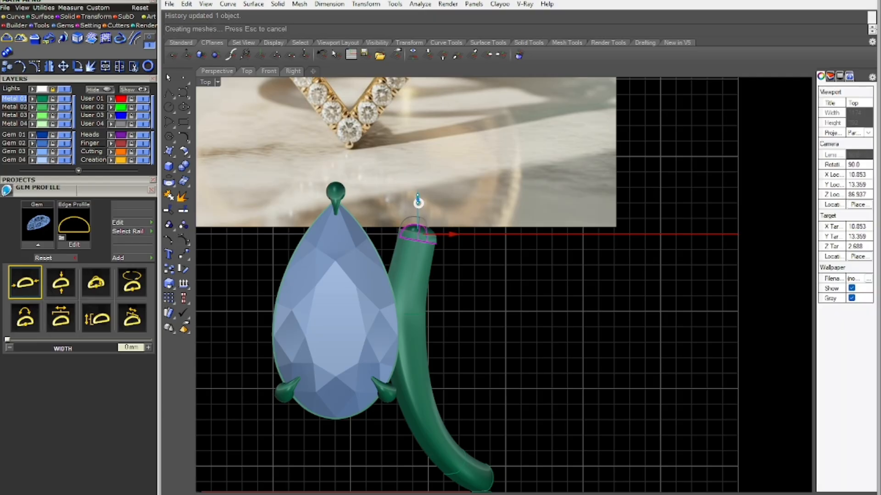
pyautogui.moveTo(451, 234); pyautogui.dragTo(464, 256)
pyautogui.click(485, 277)
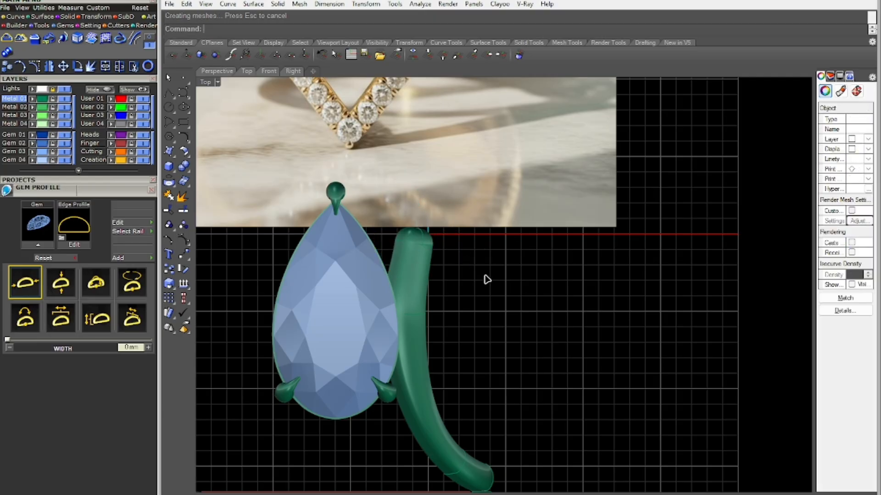
# Move the pear gem with its head and prongs toward the V-shaped band
pyautogui.click(333, 350)
pyautogui.moveTo(336, 276); pyautogui.dragTo(340, 303)
pyautogui.click(543, 365)
pyautogui.moveTo(496, 396); pyautogui.dragTo(511, 311, button='right')
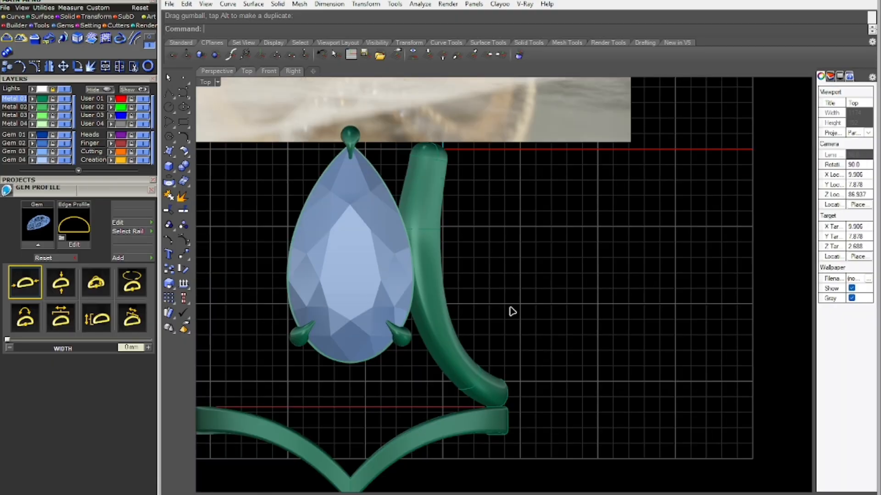
# Select the repositioned shank surface and its rounded end cap and join them
pyautogui.click(457, 357)
pyautogui.keyDown('shift'); pyautogui.click(439, 159); pyautogui.keyUp('shift')
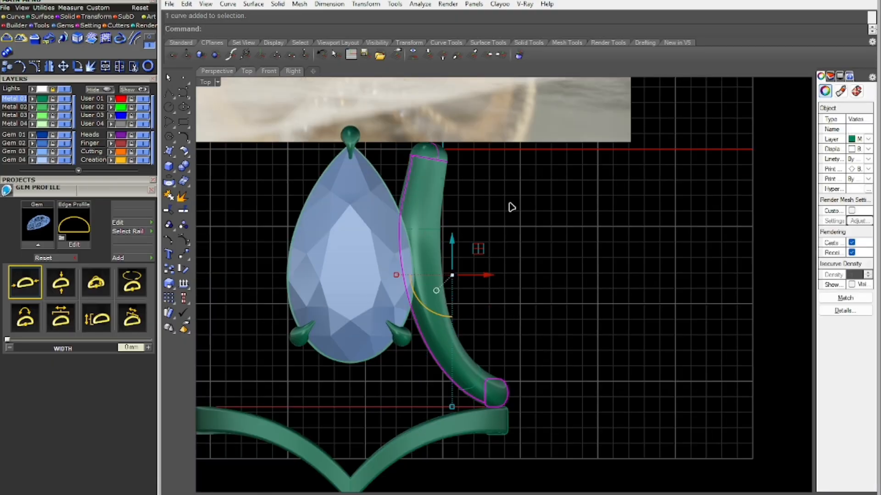
pyautogui.keyDown('shift'); pyautogui.click(429, 153); pyautogui.keyUp('shift')
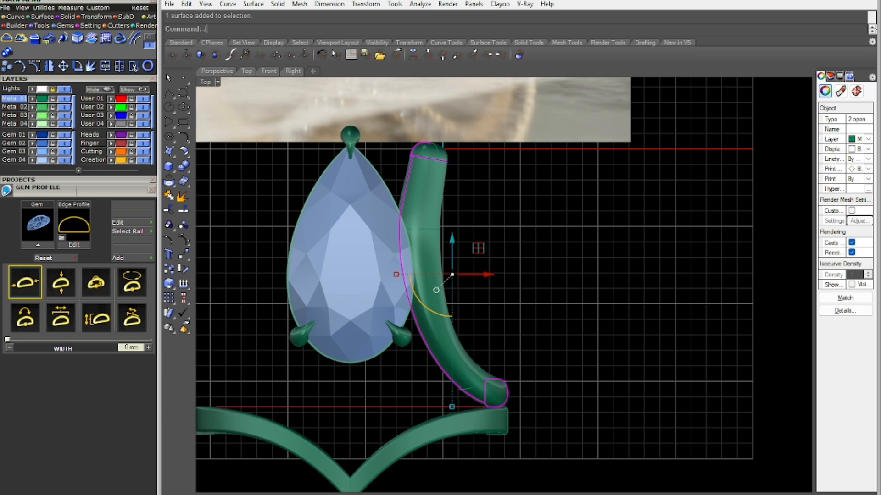
pyautogui.press('Return')
# Try to mirror the joined shank with the mirror plane starting at 0 and ending near the V-shaped band's centre
pyautogui.scroll(-3, 549, 269)
pyautogui.write('Mi')
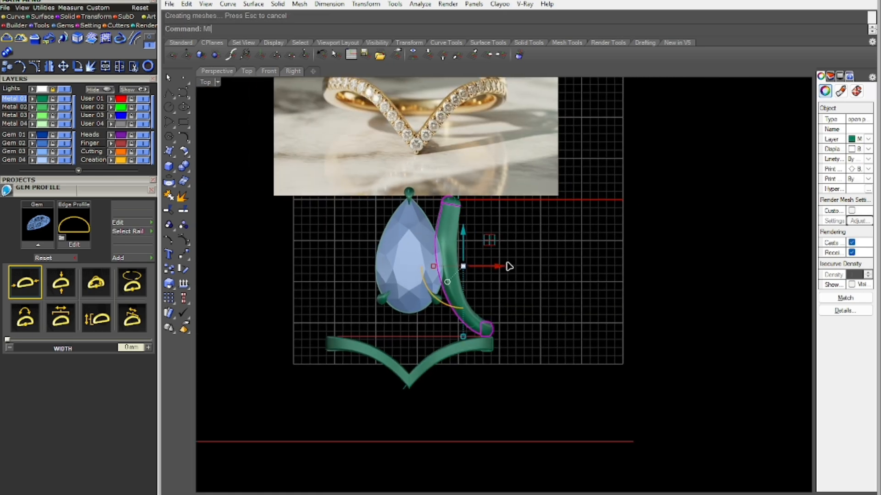
pyautogui.write('r')
pyautogui.press('Return')
pyautogui.write('0')
pyautogui.press('Return')
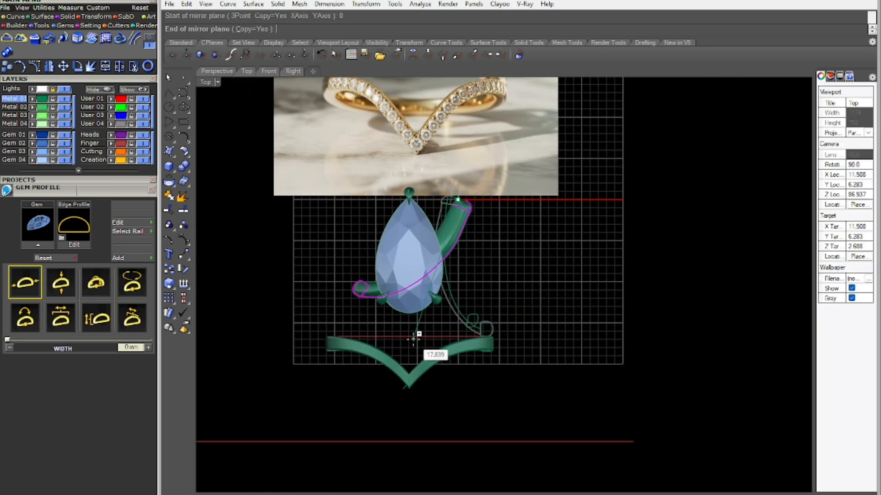
pyautogui.click(406, 344)
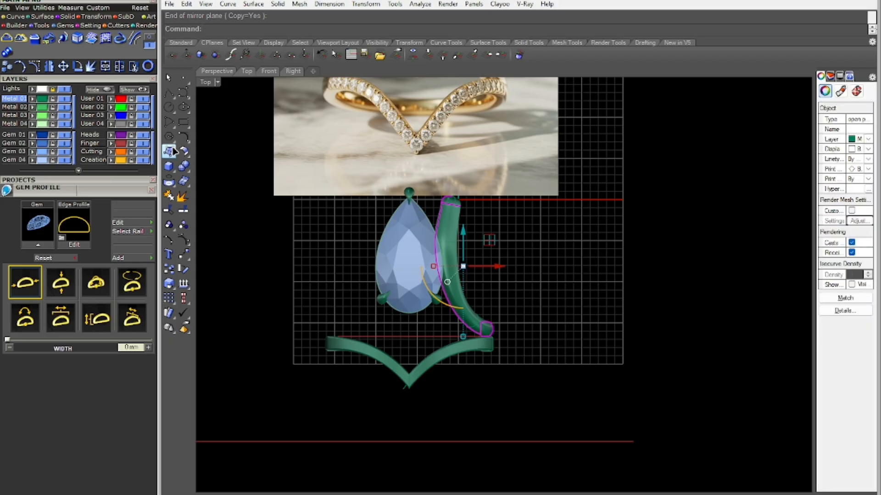
# Set the construction plane to world Top and mirror the joined shank across the ring's centre line, starting the mirror plane at 0
pyautogui.click(415, 54)
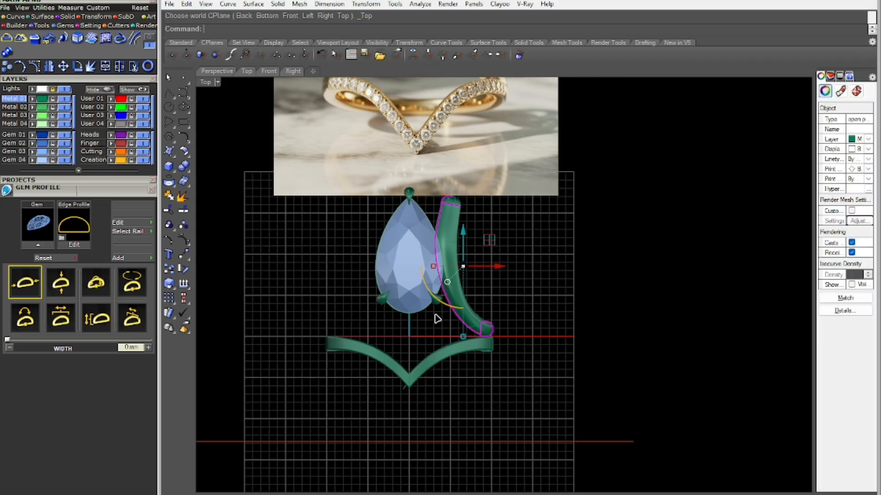
pyautogui.write('m')
pyautogui.press('Return')
pyautogui.write('0')
pyautogui.press('Return')
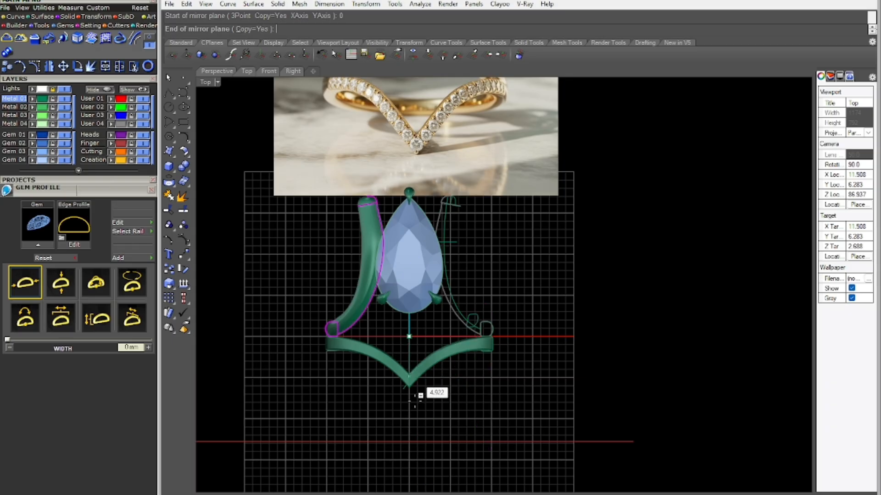
pyautogui.click(413, 423)
pyautogui.scroll(-3, 476, 356)
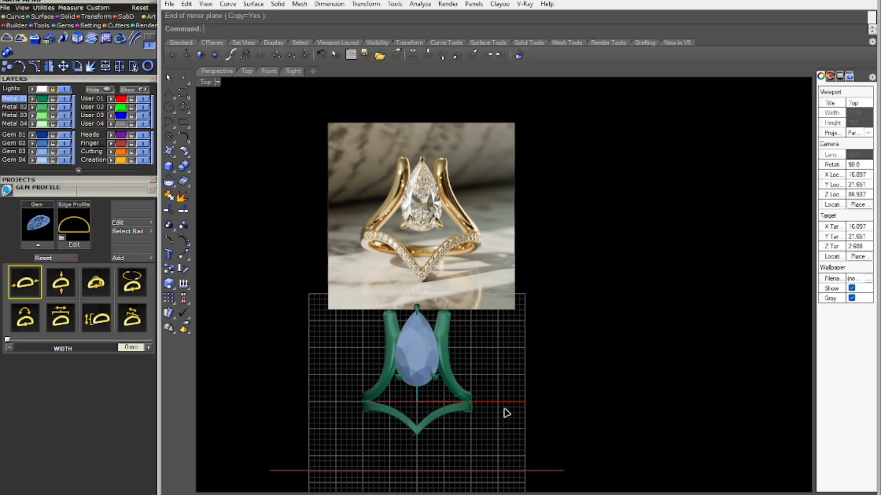
pyautogui.scroll(10, 449, 403)
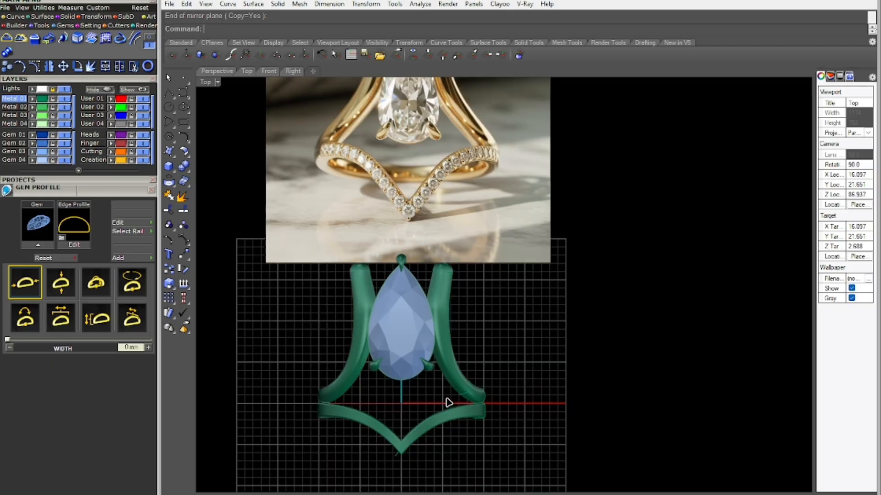
# Select the V-band and split-shank rail curves in the perspective view and turn off the Creation layer
pyautogui.moveTo(395, 424); pyautogui.dragTo(469, 289)
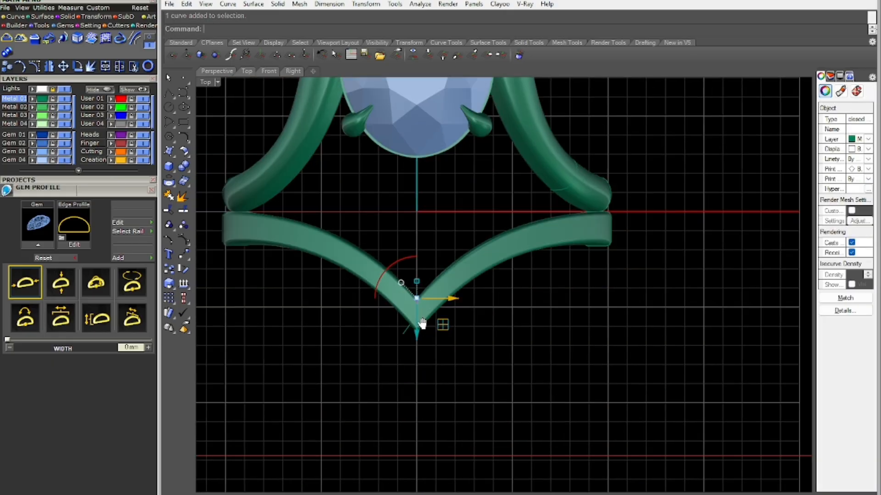
pyautogui.scroll(4, 459, 262)
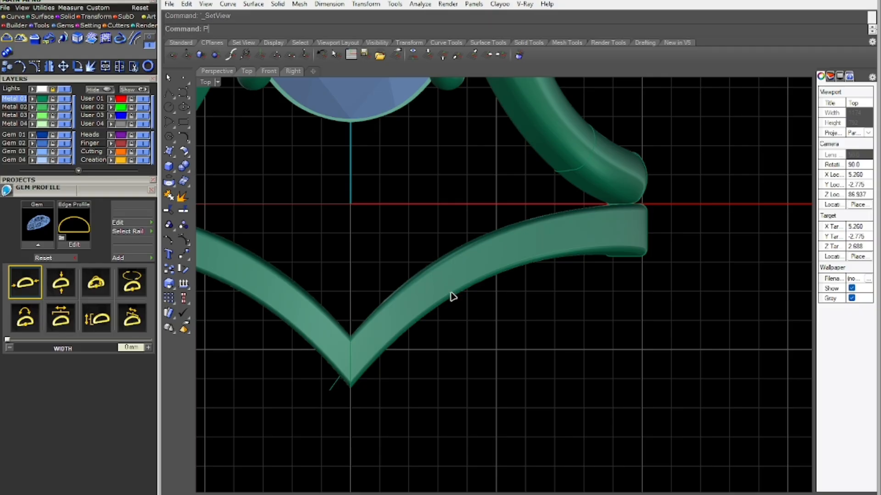
pyautogui.write('P')
pyautogui.press('Return')
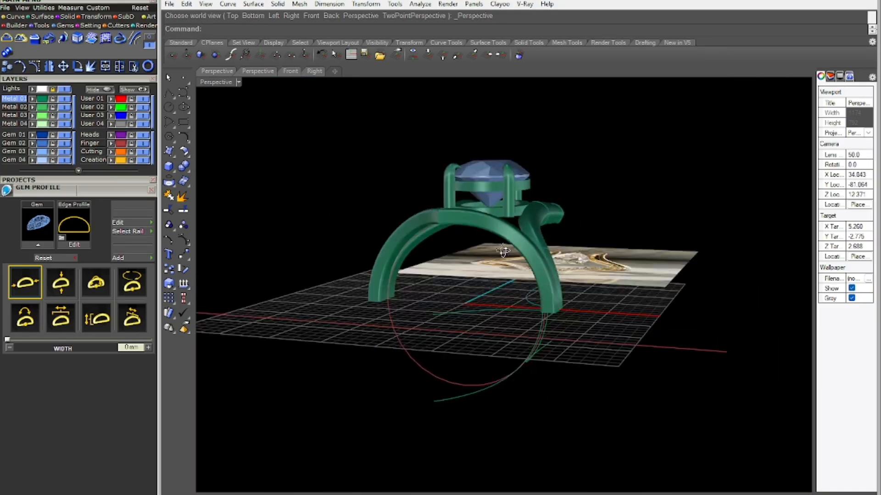
pyautogui.scroll(6, 500, 358)
pyautogui.click(436, 402)
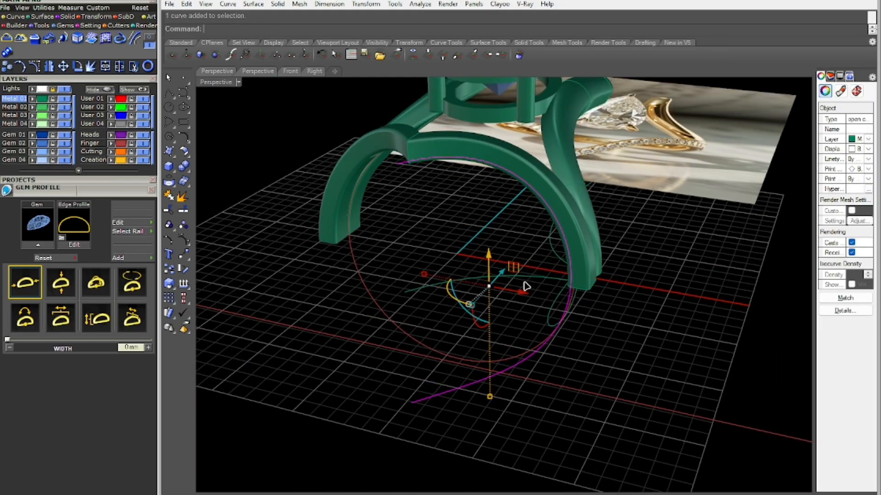
pyautogui.scroll(2, 526, 286)
pyautogui.moveTo(568, 326); pyautogui.dragTo(519, 301, button='right')
pyautogui.keyDown('shift'); pyautogui.click(649, 355); pyautogui.keyUp('shift')
pyautogui.moveTo(643, 367); pyautogui.dragTo(567, 393, button='right')
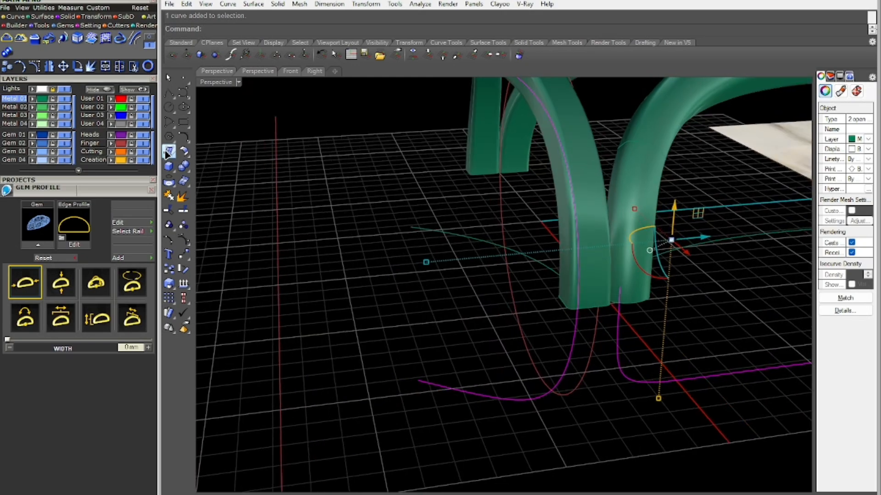
pyautogui.click(145, 161)
# Select the V-shaped band and both split shank pieces and cap their open ends
pyautogui.moveTo(518, 343); pyautogui.dragTo(540, 378, button='right')
pyautogui.scroll(-5, 536, 266)
pyautogui.scroll(-3, 649, 362)
pyautogui.scroll(8, 590, 289)
pyautogui.moveTo(553, 314); pyautogui.dragTo(507, 240, button='right')
pyautogui.scroll(3, 573, 262)
pyautogui.click(633, 295)
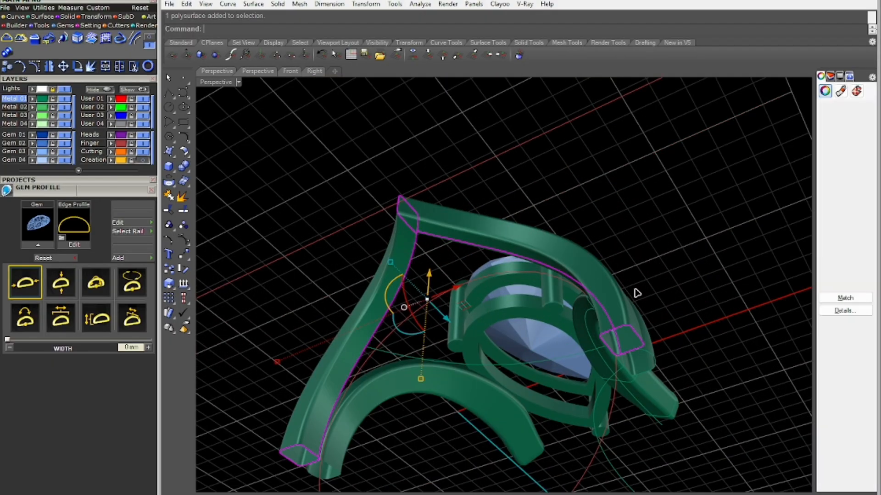
pyautogui.keyDown('shift'); pyautogui.click(665, 386); pyautogui.keyUp('shift')
pyautogui.write('CA')
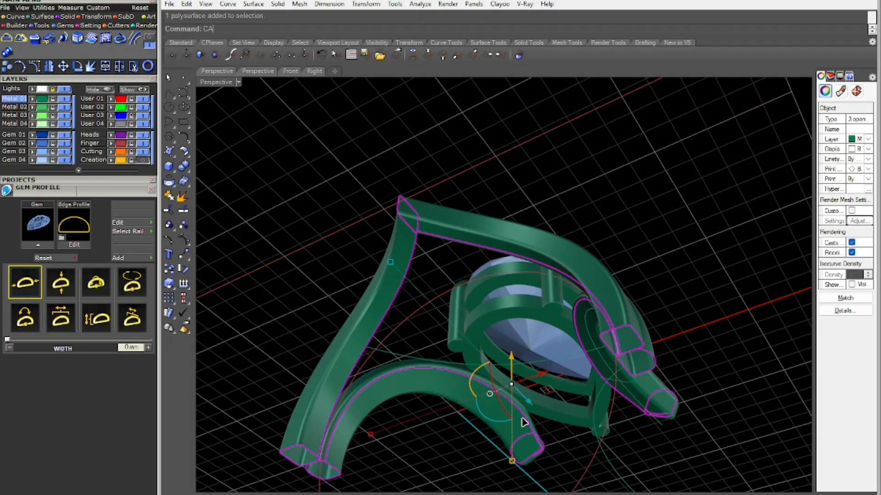
pyautogui.write('P')
pyautogui.press('Return')
pyautogui.click(599, 224)
pyautogui.moveTo(599, 224); pyautogui.dragTo(599, 385, button='right')
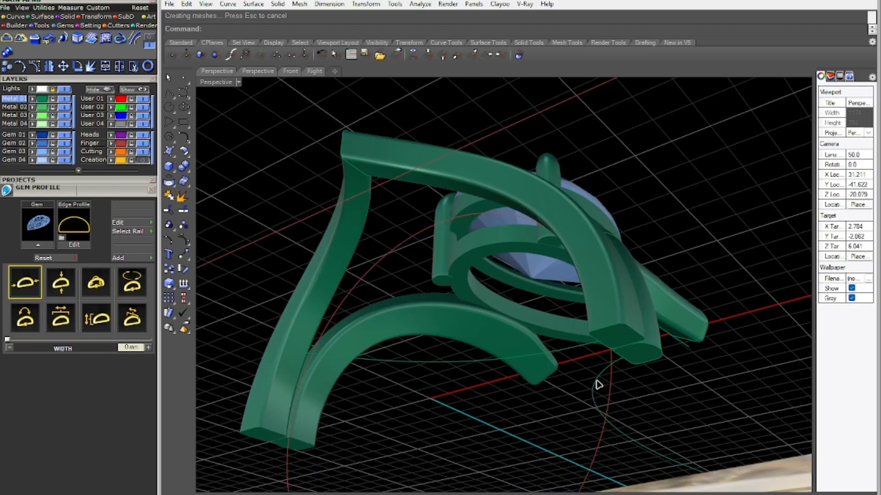
# Isolate the band's and shank's end profile curves together with the finger circle by hiding all other objects
pyautogui.scroll(2, 599, 385)
pyautogui.click(606, 319)
pyautogui.keyDown('shift'); pyautogui.click(673, 344); pyautogui.keyUp('shift')
pyautogui.scroll(-5, 673, 344)
pyautogui.moveTo(673, 344); pyautogui.dragTo(558, 370, button='right')
pyautogui.keyDown('shift'); pyautogui.click(556, 443); pyautogui.keyUp('shift')
pyautogui.scroll(-3, 503, 389)
pyautogui.moveTo(503, 390); pyautogui.dragTo(569, 441, button='right')
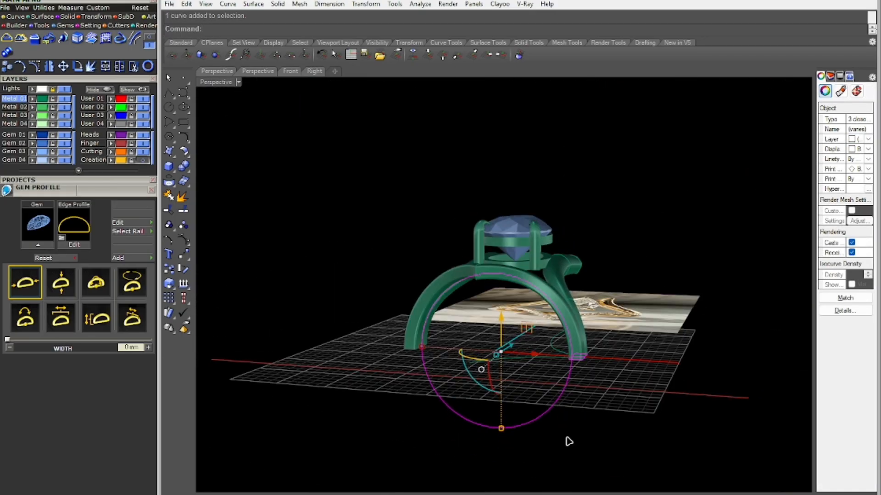
pyautogui.hotkey('ctrl', 'i')
pyautogui.press('Return')
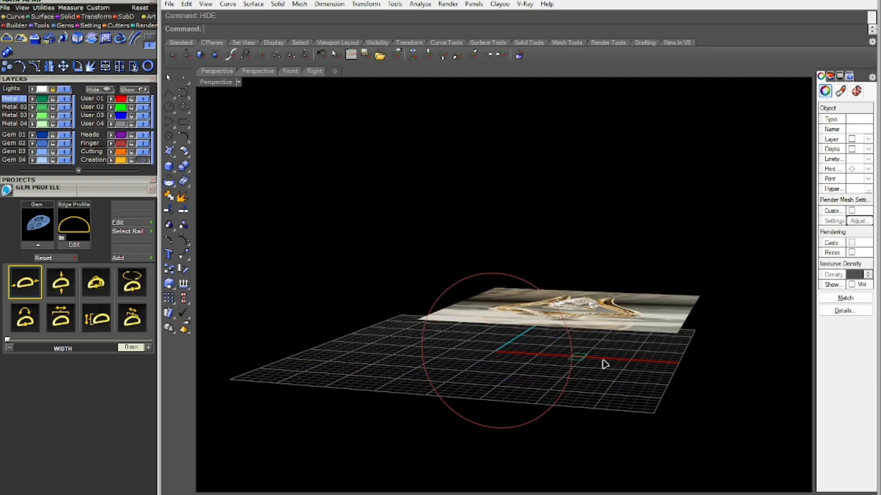
# Show the two adjoining end profiles close up in the Top view with the grid turned off
pyautogui.moveTo(603, 364); pyautogui.dragTo(580, 411, button='right')
pyautogui.scroll(8, 570, 373)
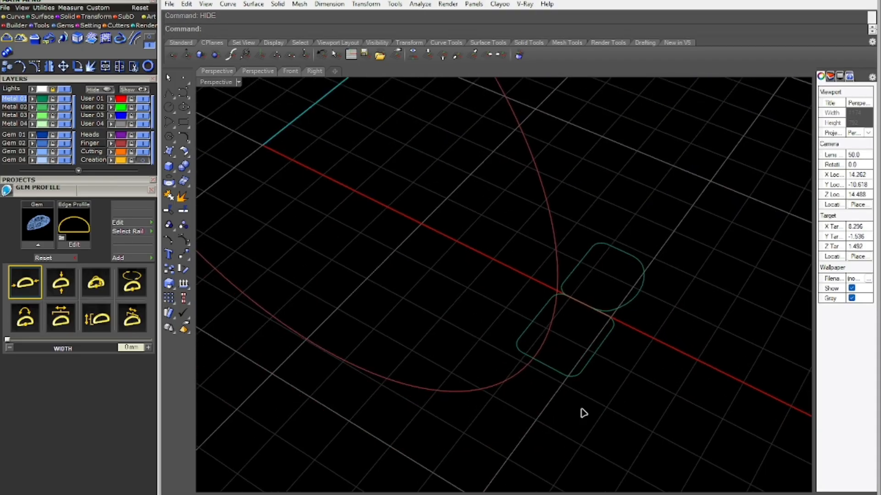
pyautogui.hotkey('ctrl', 'F1')
pyautogui.moveTo(616, 373); pyautogui.dragTo(528, 411, button='right')
pyautogui.scroll(4, 489, 244)
pyautogui.moveTo(489, 244); pyautogui.dragTo(514, 266, button='right')
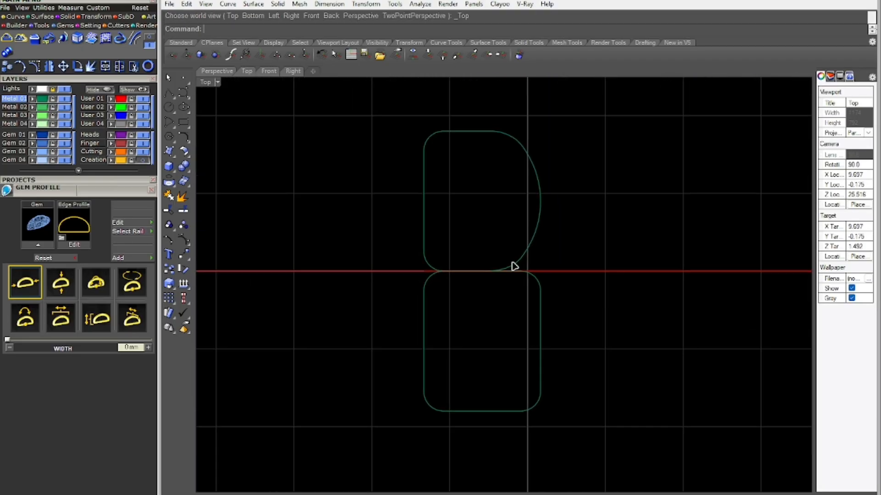
pyautogui.scroll(4, 531, 271)
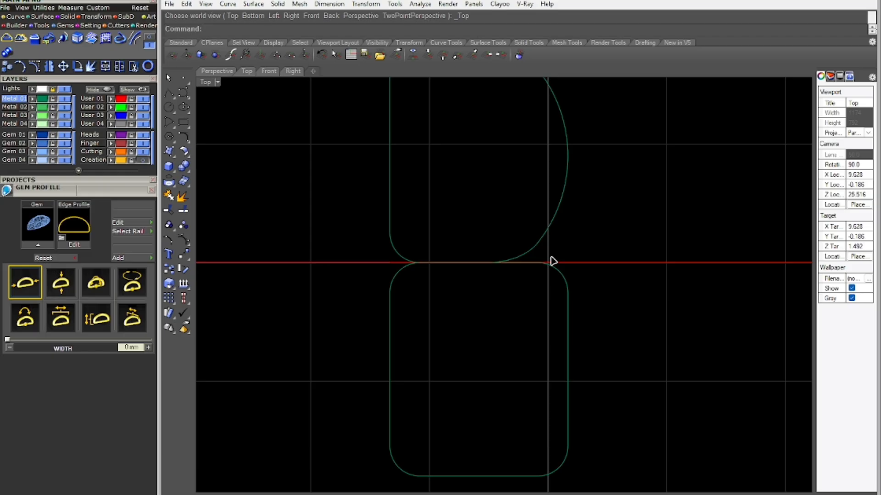
pyautogui.scroll(-2, 552, 261)
pyautogui.moveTo(553, 260); pyautogui.dragTo(562, 258, button='right')
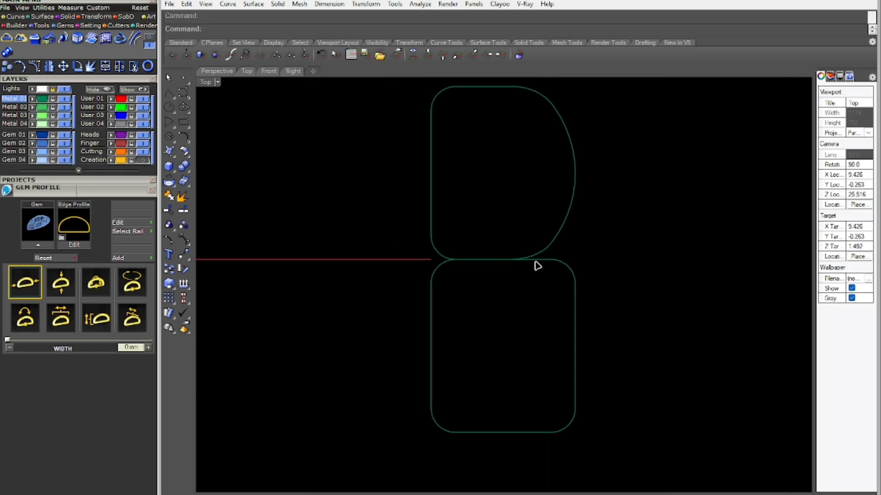
# Trim away the shared straight edge where the two end profiles touch, keeping the rest of both outlines
pyautogui.moveTo(617, 224); pyautogui.dragTo(512, 290)
pyautogui.scroll(2, 512, 289)
pyautogui.moveTo(521, 274); pyautogui.dragTo(523, 304, button='right')
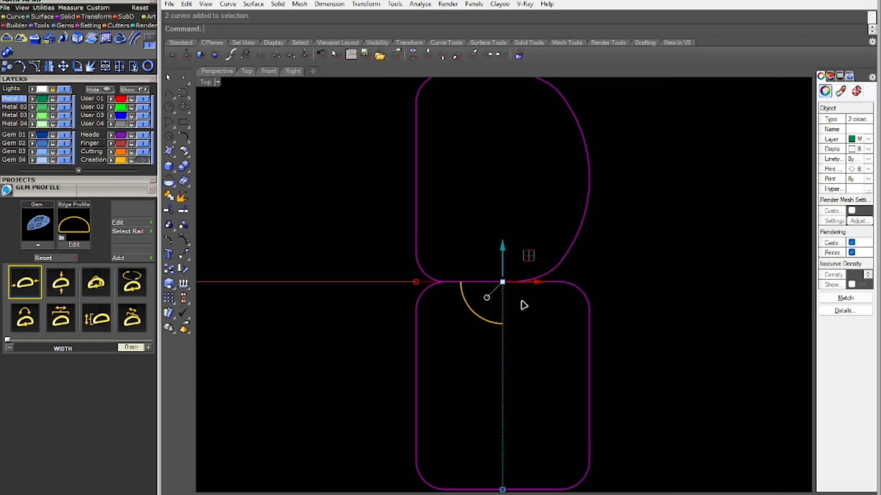
pyautogui.write('TR')
pyautogui.press('Return')
pyautogui.click(450, 281)
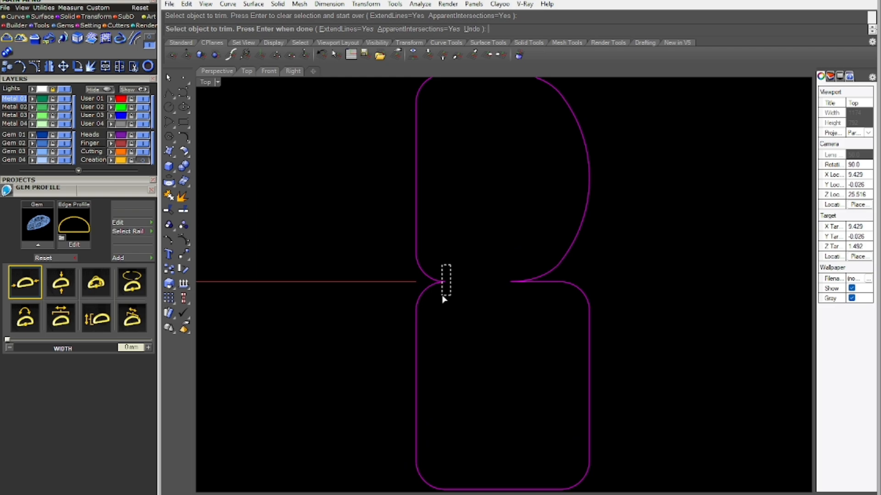
pyautogui.moveTo(441, 300); pyautogui.dragTo(442, 302)
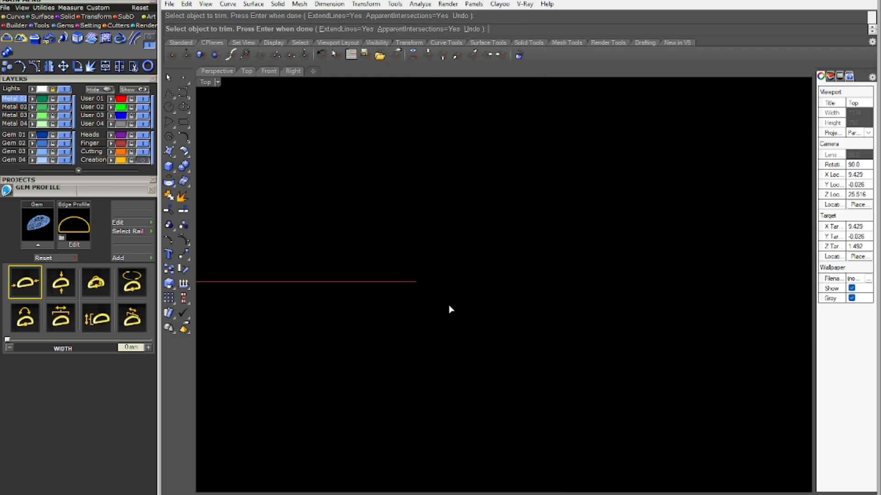
pyautogui.write('U')
pyautogui.press('Return')
pyautogui.press('Return')
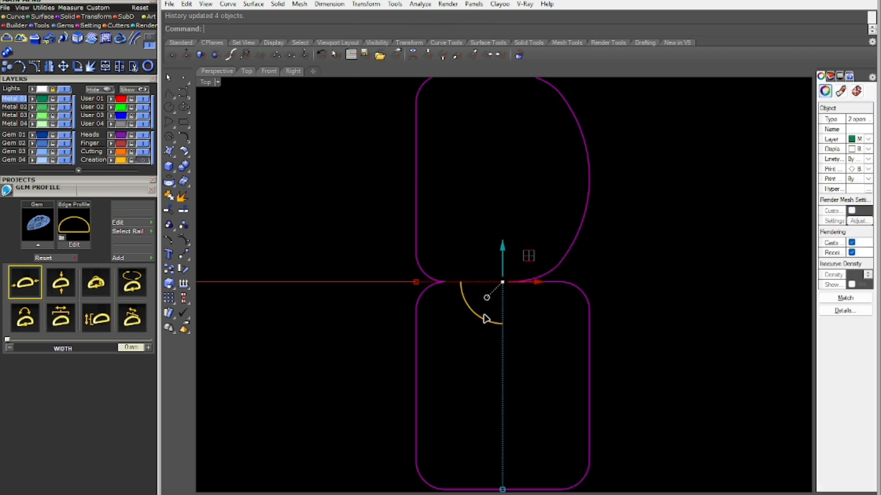
pyautogui.press('Escape')
# Bridge the inner straight sides of the two profiles with an adjustable curve blend using Tangency, Trim and Join
pyautogui.write('ACB')
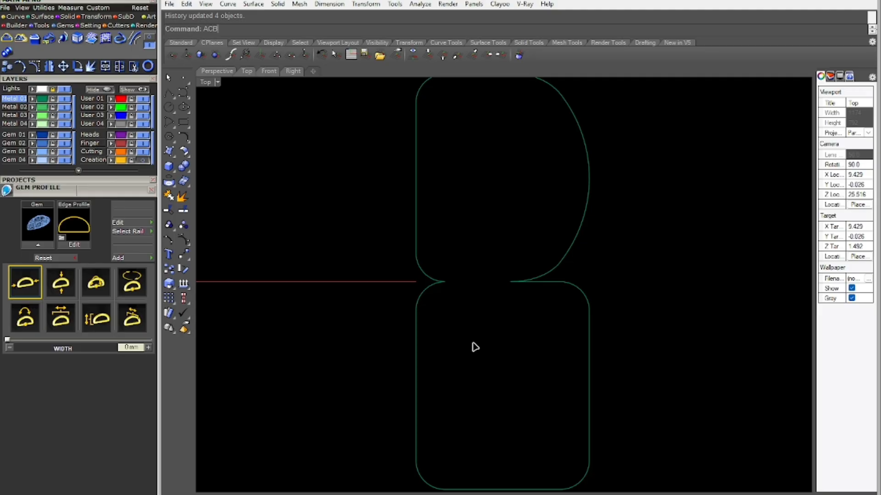
pyautogui.press('Return')
pyautogui.click(416, 315)
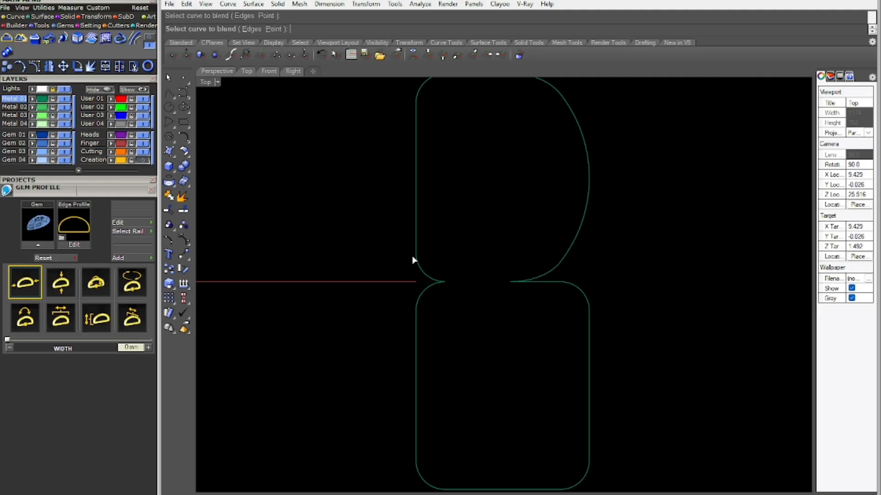
pyautogui.click(414, 251)
pyautogui.scroll(4, 426, 312)
pyautogui.press('Return')
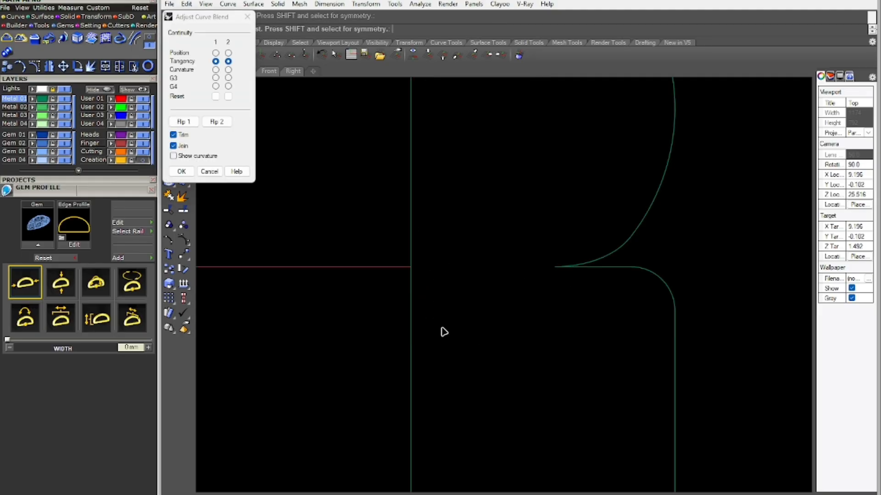
pyautogui.moveTo(523, 317); pyautogui.dragTo(513, 352, button='right')
pyautogui.press('Return')
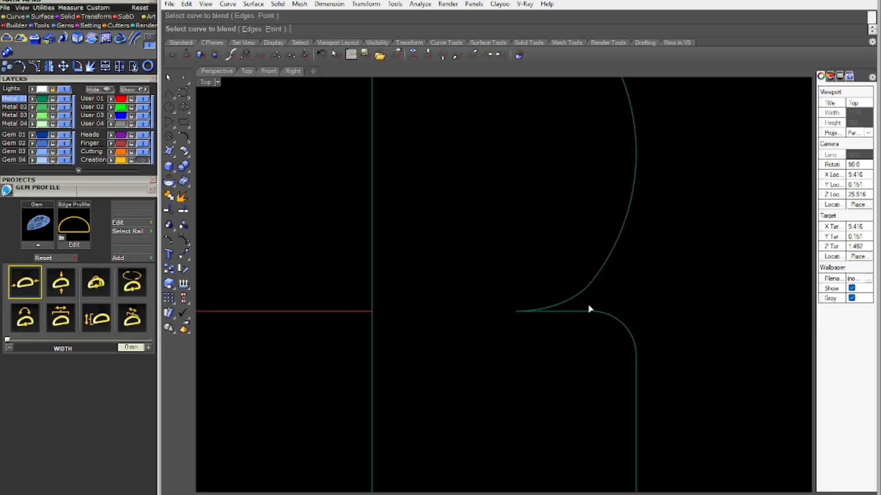
# Try to blend the outer side of the joined outline across the notch between the two profiles
pyautogui.click(592, 313)
pyautogui.press('Return')
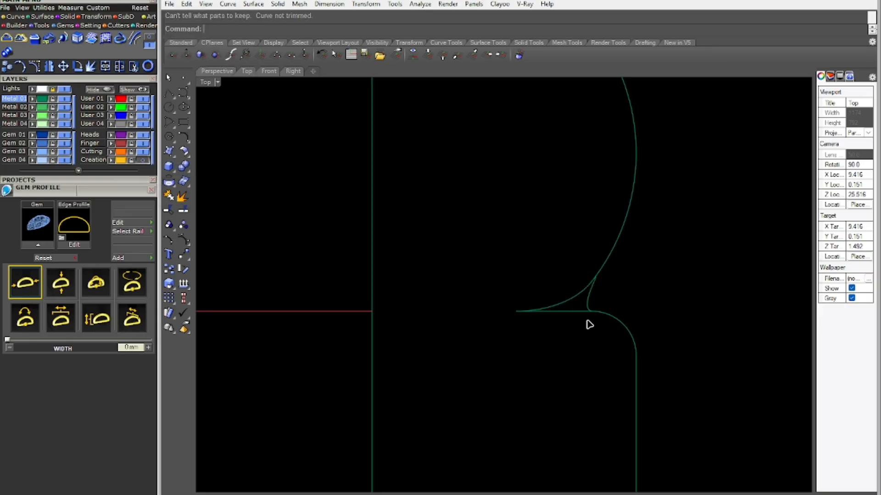
pyautogui.click(587, 297)
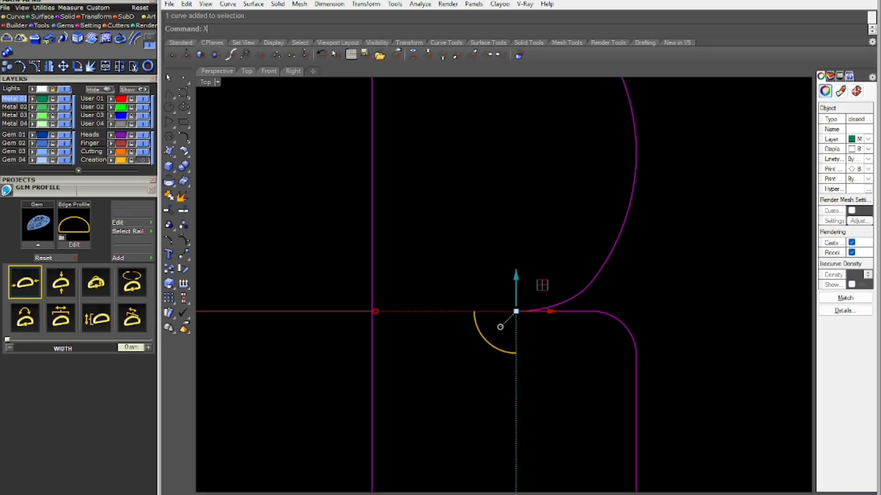
pyautogui.press('Escape')
# Try an adjustable tangency blend from the lower profile's rounded outer corner to the upper profile's outer arc, without Join
pyautogui.press('Return')
pyautogui.click(595, 267)
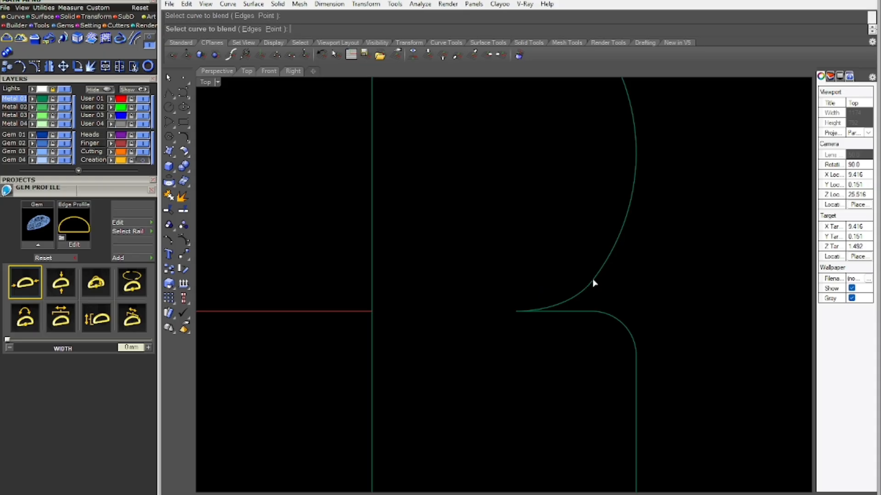
pyautogui.click(586, 314)
pyautogui.press('Return')
pyautogui.click(576, 311)
pyautogui.click(576, 298)
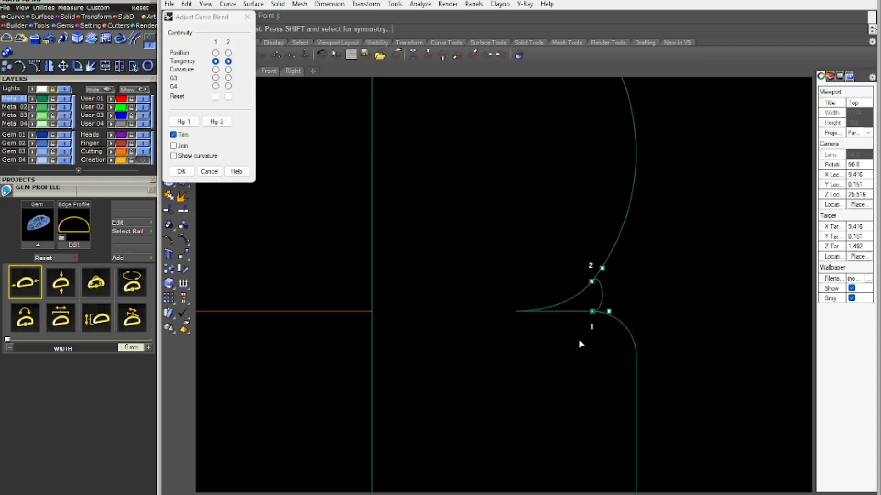
pyautogui.press('Return')
pyautogui.click(599, 316)
pyautogui.click(593, 281)
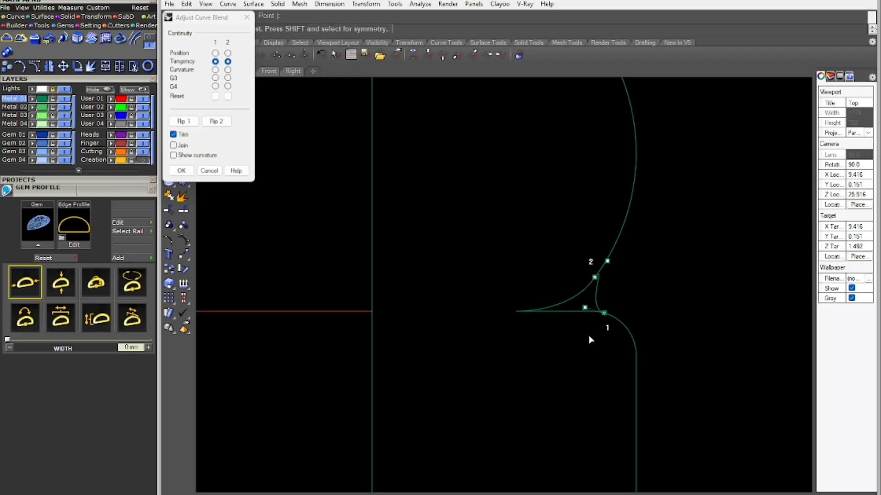
pyautogui.press('Escape')
# Delete the leftover pointed curve segments in the notch between the two profiles, leaving the outer arcs open-ended
pyautogui.hotkey('ctrl', 'z')
pyautogui.moveTo(635, 308); pyautogui.dragTo(588, 353)
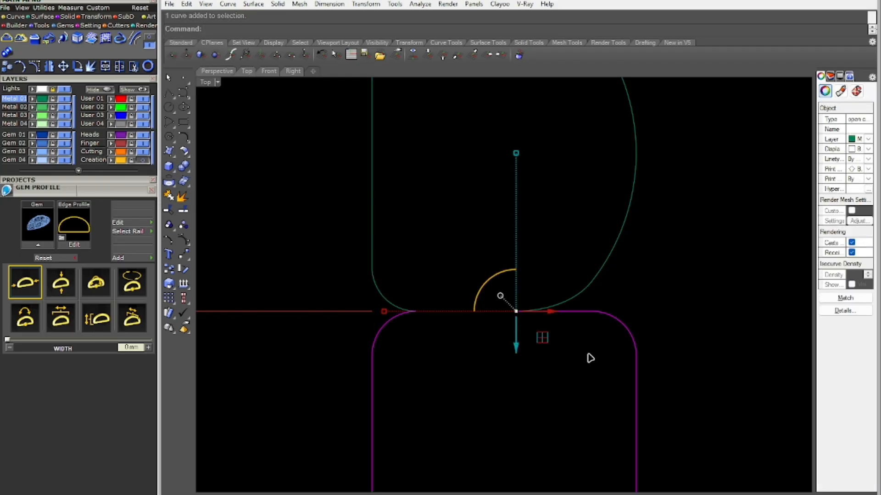
pyautogui.hotkey('ctrl', 'z')
pyautogui.hotkey('ctrl', 'a')
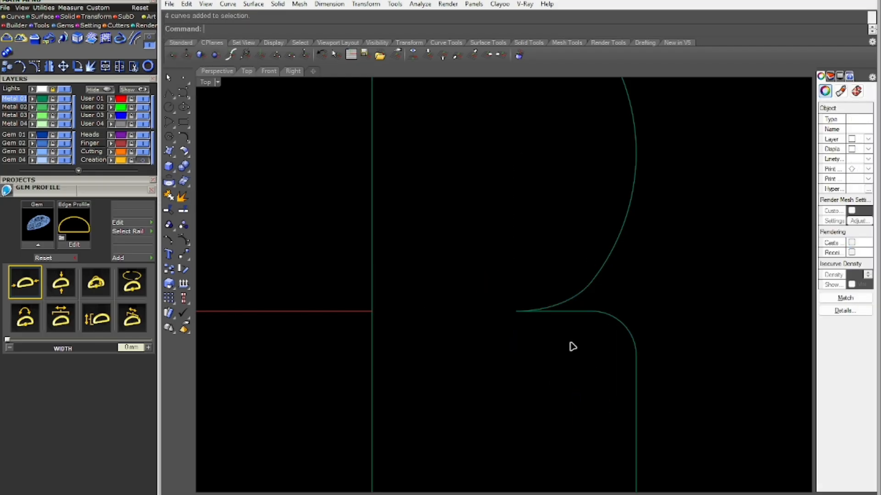
pyautogui.moveTo(531, 285); pyautogui.dragTo(486, 356)
pyautogui.press('Delete')
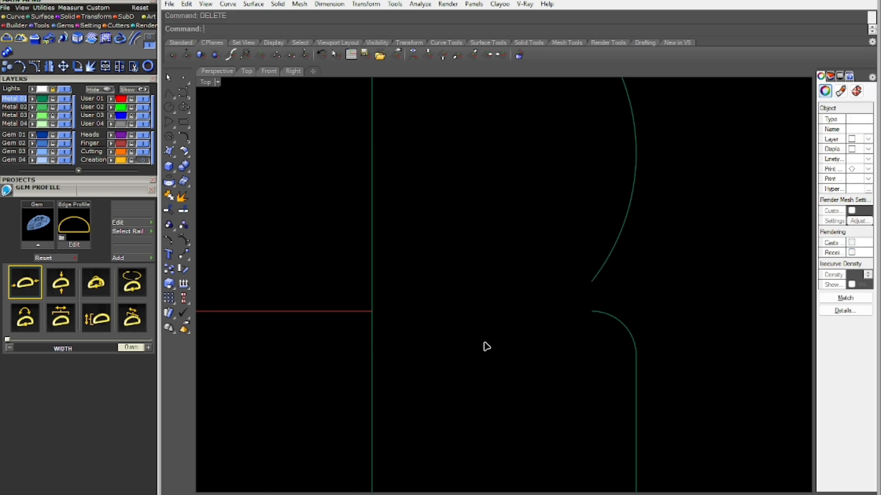
# Blend the open end of the upper profile's outer arc to the lower profile's rounded corner across the notch
pyautogui.write('b')
pyautogui.press('Return')
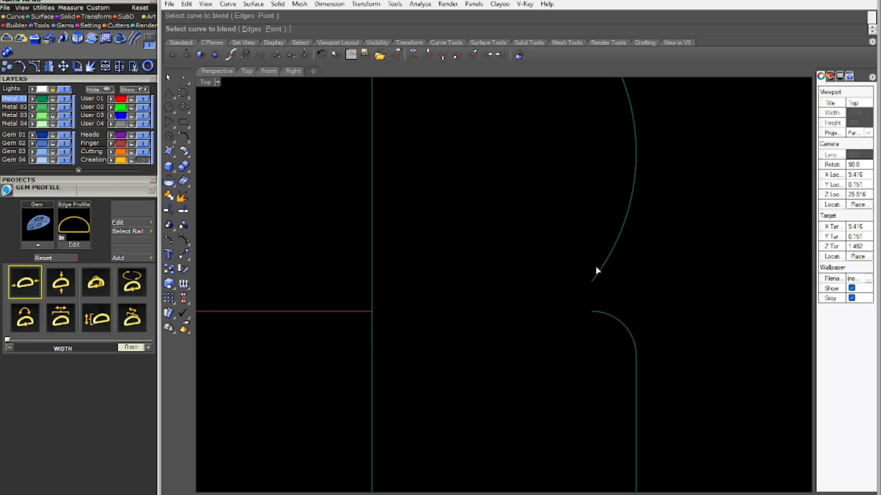
pyautogui.click(595, 280)
pyautogui.click(593, 313)
pyautogui.press('Return')
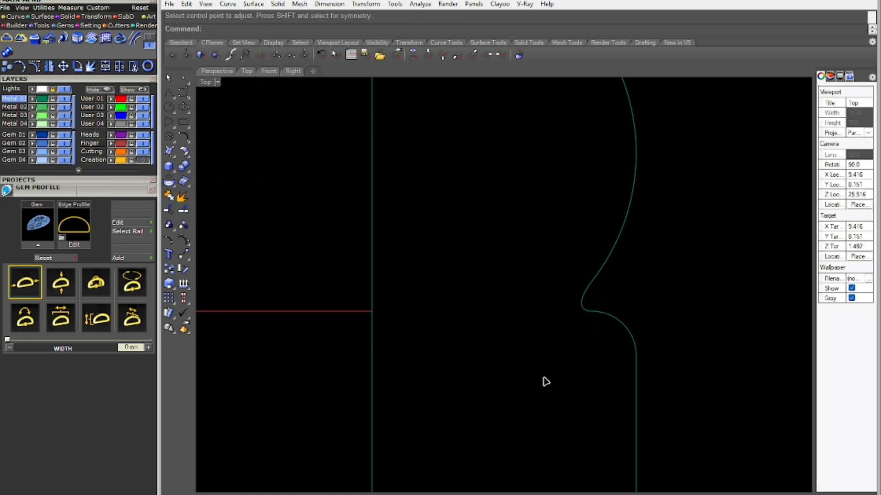
pyautogui.scroll(-4, 546, 382)
# Join all segments of the merged band and shank profile into one closed outline
pyautogui.moveTo(638, 256); pyautogui.dragTo(505, 450)
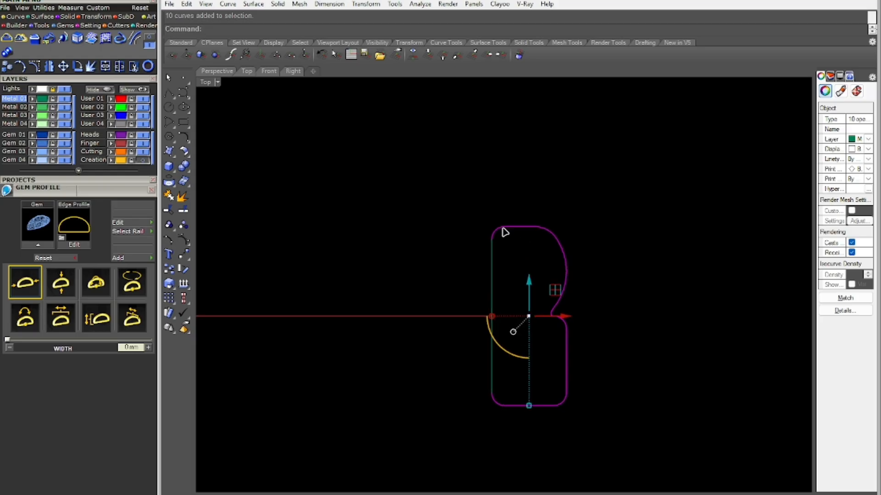
pyautogui.moveTo(458, 211); pyautogui.dragTo(584, 472)
pyautogui.write('G')
pyautogui.press('BackSpace')
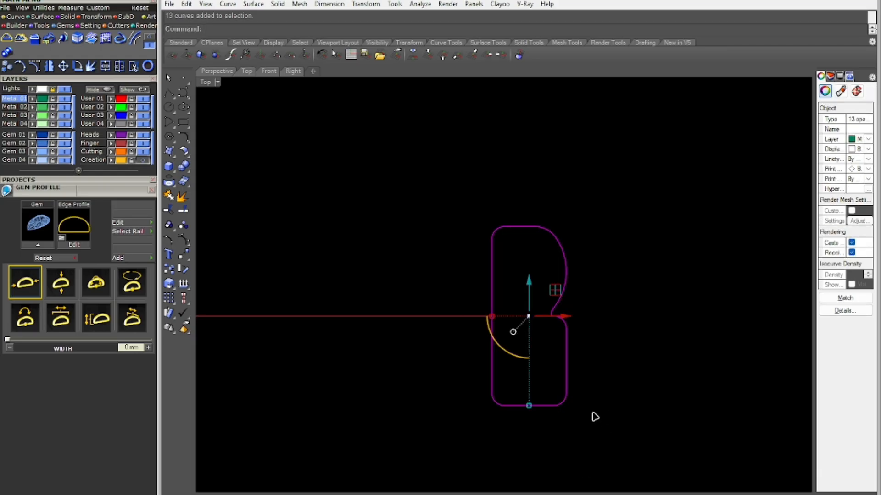
pyautogui.write('J')
pyautogui.press('Return')
pyautogui.click(600, 374)
pyautogui.moveTo(603, 350); pyautogui.dragTo(566, 310, button='right')
pyautogui.moveTo(562, 317); pyautogui.dragTo(486, 382)
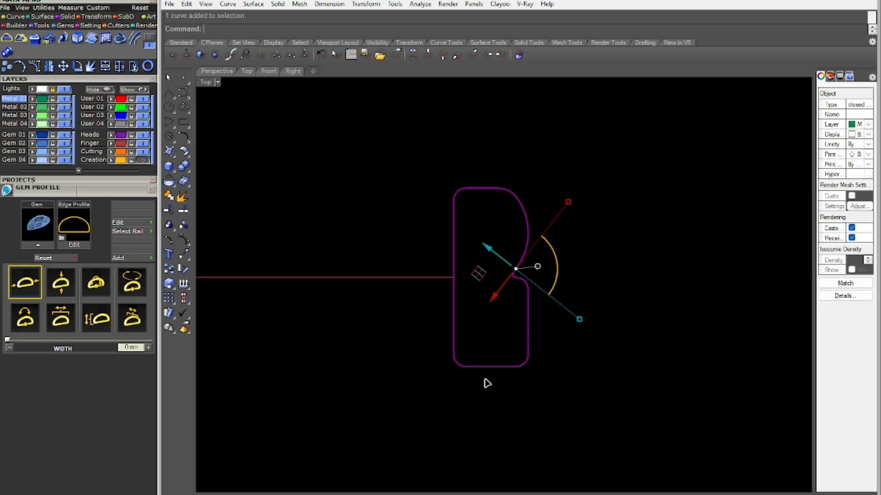
# Show all hidden ring parts again around the merged outline
pyautogui.scroll(-4, 530, 357)
pyautogui.moveTo(530, 356); pyautogui.dragTo(531, 308, button='right')
pyautogui.click(521, 361)
pyautogui.scroll(-6, 520, 362)
pyautogui.moveTo(468, 312); pyautogui.dragTo(465, 360, button='right')
pyautogui.scroll(3, 440, 258)
pyautogui.scroll(-3, 439, 292)
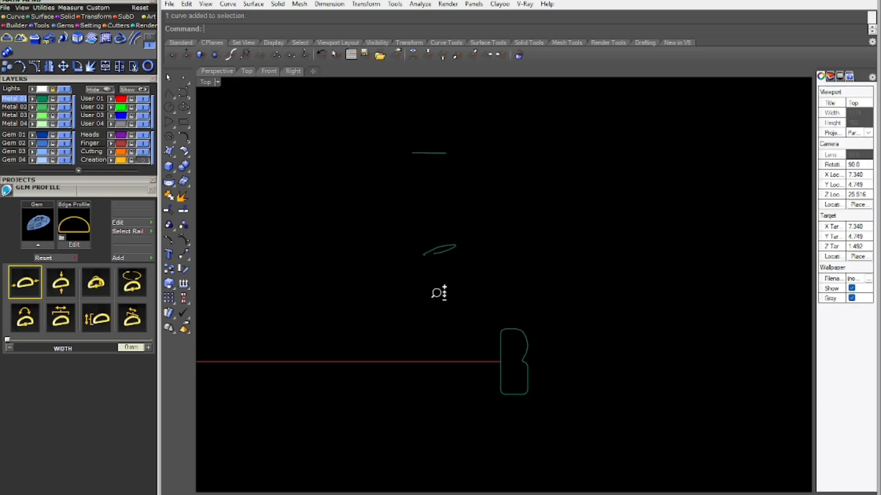
pyautogui.hotkey('ctrl', 'alt', 'h')
pyautogui.scroll(-2, 440, 295)
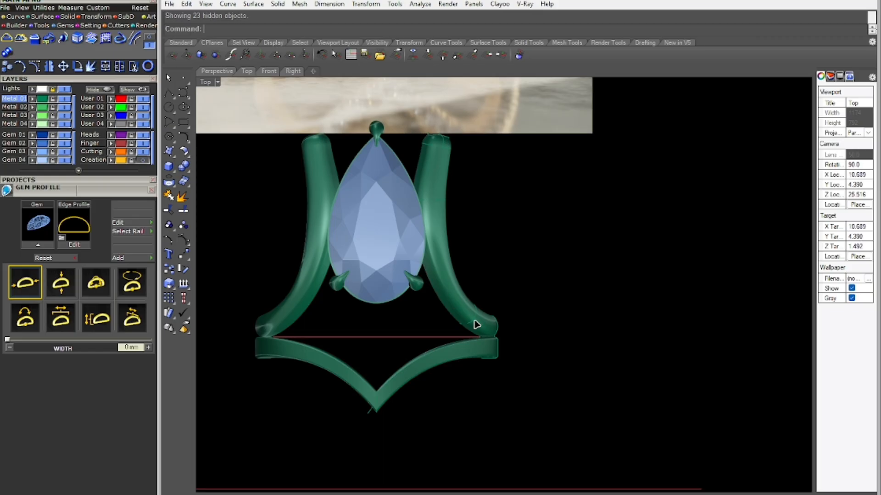
# Draw a rectangle 2 mm wide and 1.5 mm high in the right view, centred on the finger circle's lowest point
pyautogui.write('p')
pyautogui.press('Return')
pyautogui.scroll(6, 456, 307)
pyautogui.moveTo(517, 353); pyautogui.dragTo(466, 357, button='right')
pyautogui.scroll(-5, 503, 340)
pyautogui.scroll(-5, 462, 368)
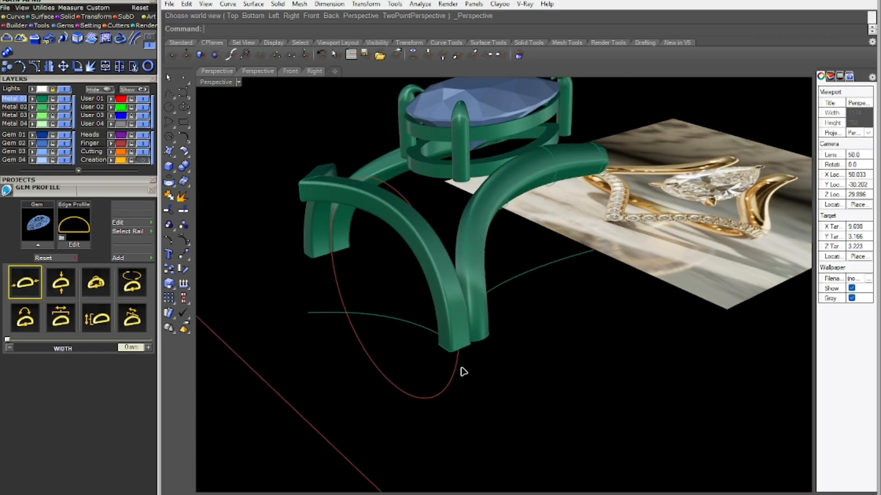
pyautogui.scroll(5, 447, 415)
pyautogui.moveTo(447, 415); pyautogui.dragTo(406, 392, button='right')
pyautogui.write('r')
pyautogui.press('Return')
pyautogui.moveTo(473, 430); pyautogui.dragTo(399, 248, button='right')
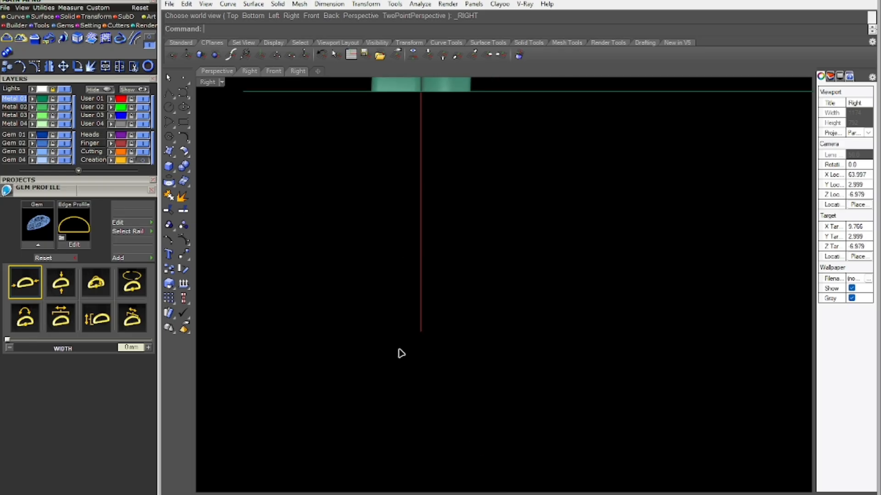
pyautogui.scroll(5, 398, 351)
pyautogui.moveTo(394, 319); pyautogui.dragTo(391, 343, button='right')
pyautogui.write('rec')
pyautogui.press('Return')
pyautogui.write('c')
pyautogui.press('Return')
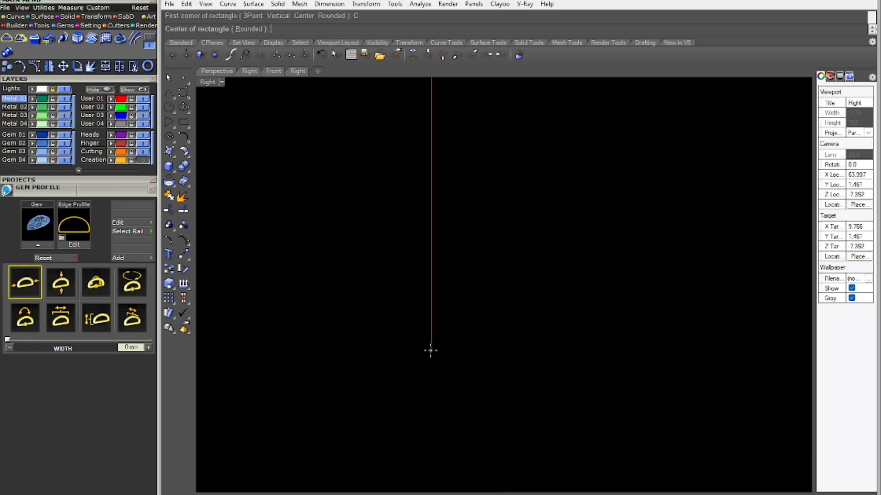
pyautogui.click(431, 349)
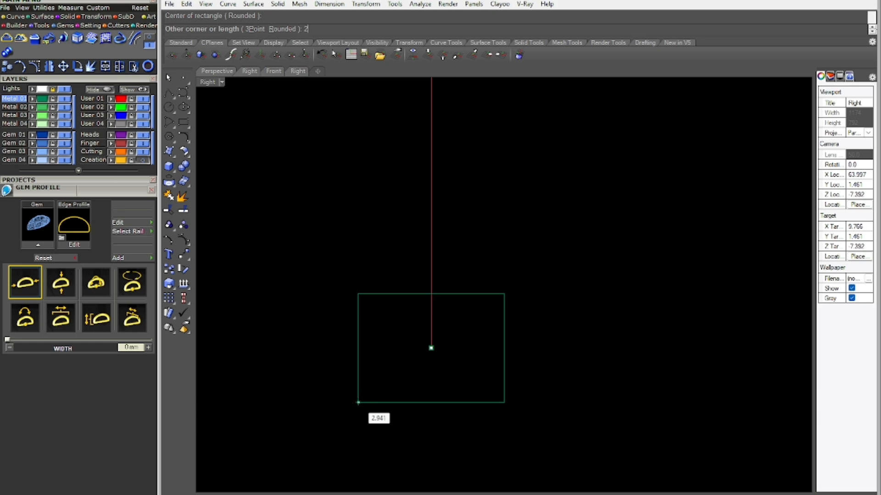
pyautogui.press('Return')
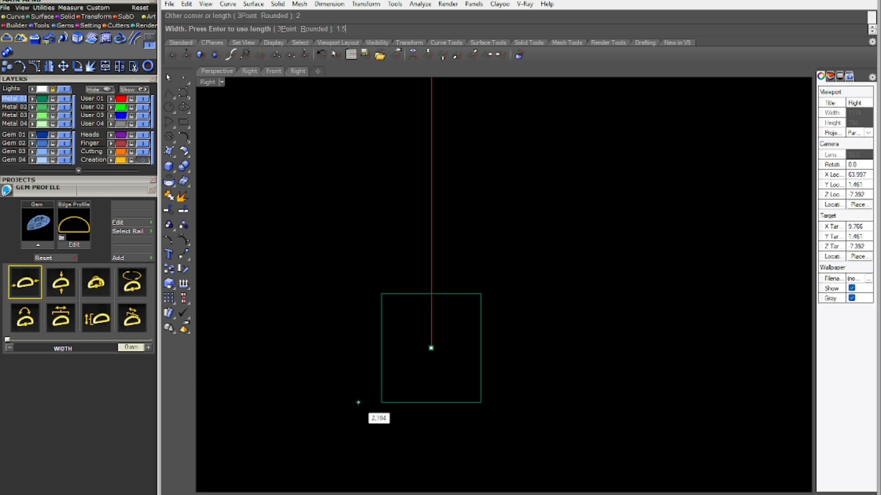
pyautogui.write('1.5')
pyautogui.press('Return')
pyautogui.scroll(3, 409, 385)
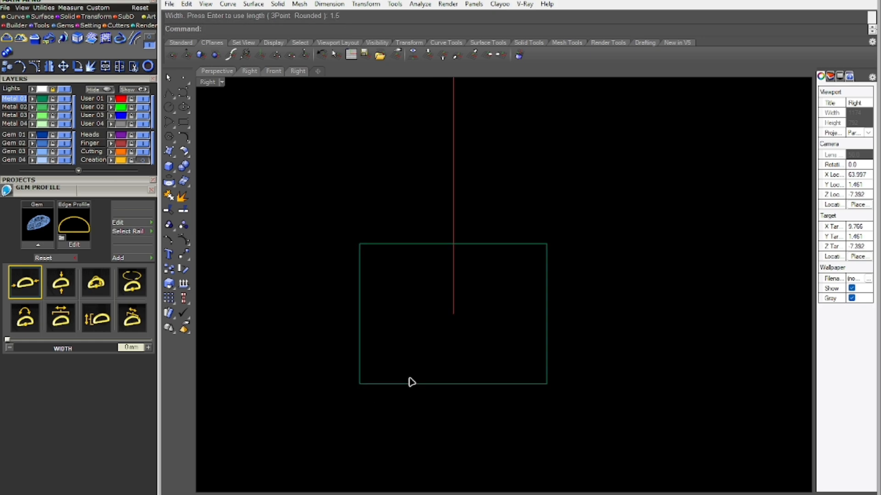
# Align the rectangle's top edge to the lowest point of the finger circle
pyautogui.click(411, 383)
pyautogui.write('A')
pyautogui.press('Return')
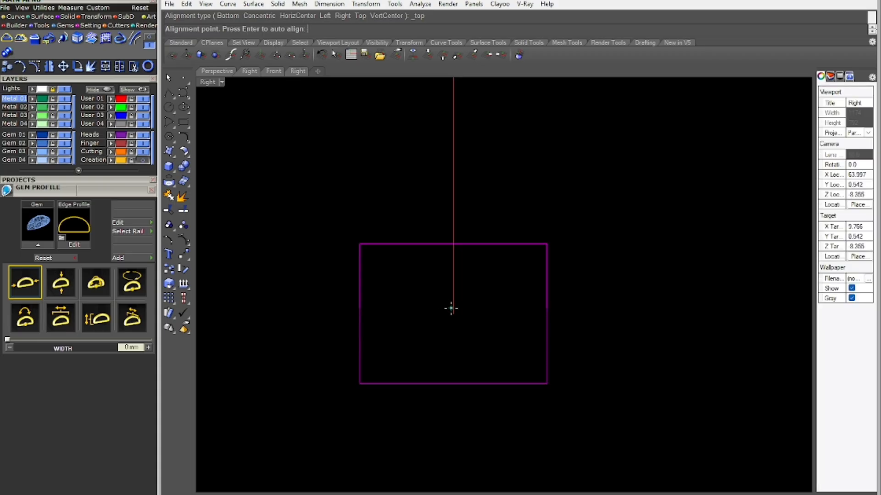
pyautogui.click(454, 315)
pyautogui.moveTo(424, 375); pyautogui.dragTo(414, 314, button='right')
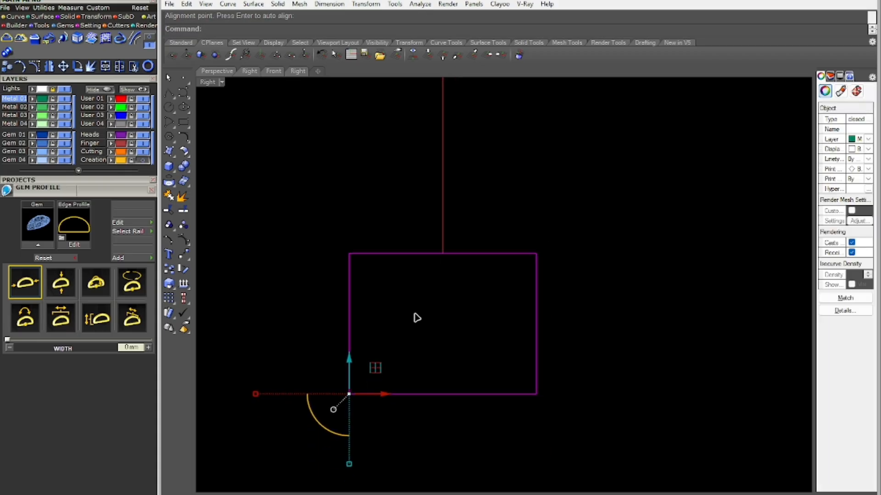
# Explode the rectangle and rebuild its bottom edge with four control points
pyautogui.write('x')
pyautogui.press('Return')
pyautogui.click(432, 362)
pyautogui.click(432, 394)
pyautogui.moveTo(435, 406); pyautogui.dragTo(394, 416, button='right')
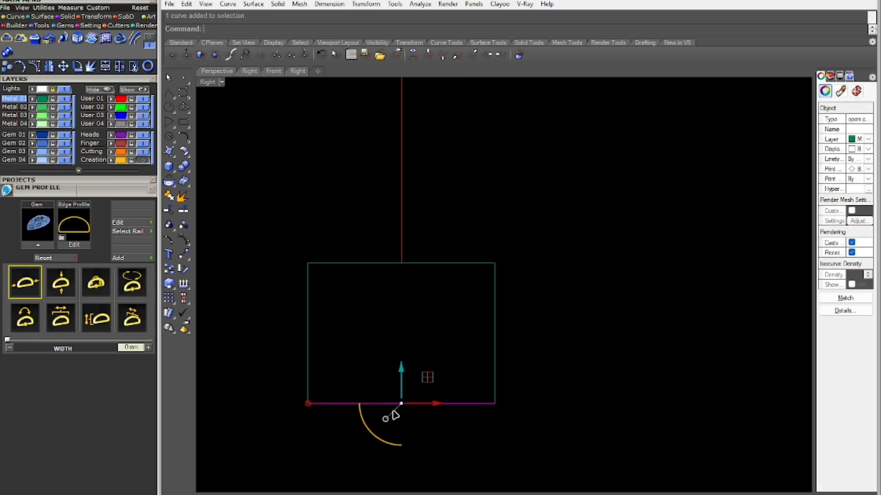
pyautogui.write('RB')
pyautogui.press('Return')
pyautogui.press('Return')
# Try moving the rectangle's bottom edge up by 0.8 mm, and undo the move
pyautogui.click(401, 369)
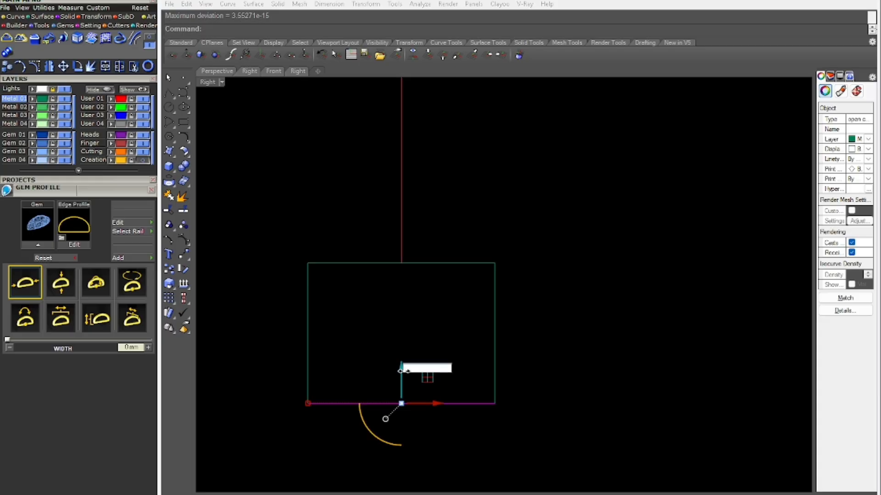
pyautogui.write('0.8')
pyautogui.press('Return')
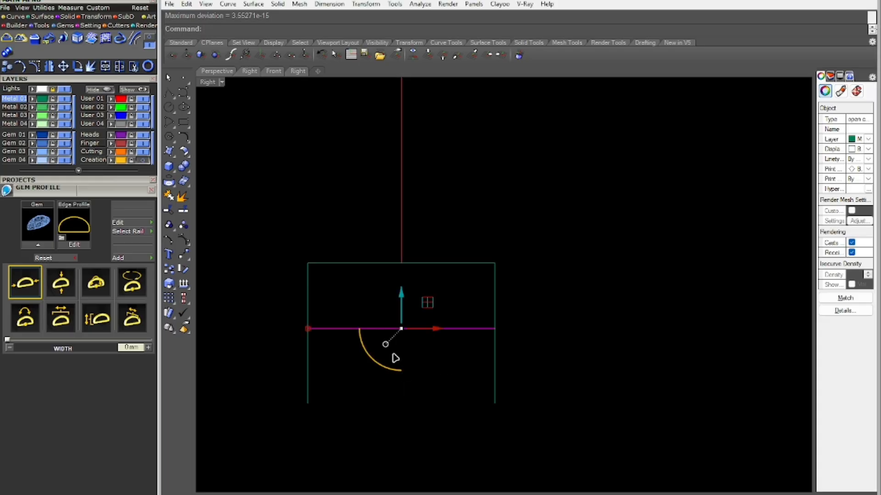
pyautogui.hotkey('ctrl', 'z')
# Raise the bottom edge in two moves by about a third of the rectangle's height, keeping the side edges in place
pyautogui.click(402, 367)
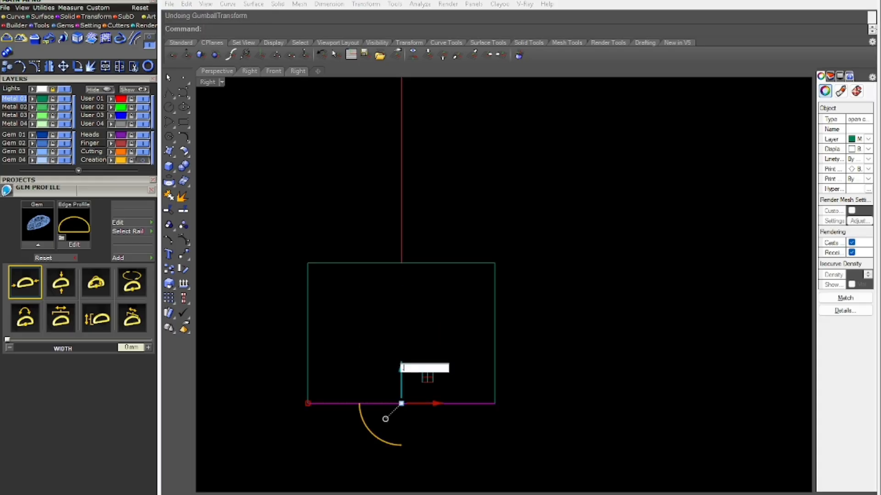
pyautogui.write('2')
pyautogui.press('Return')
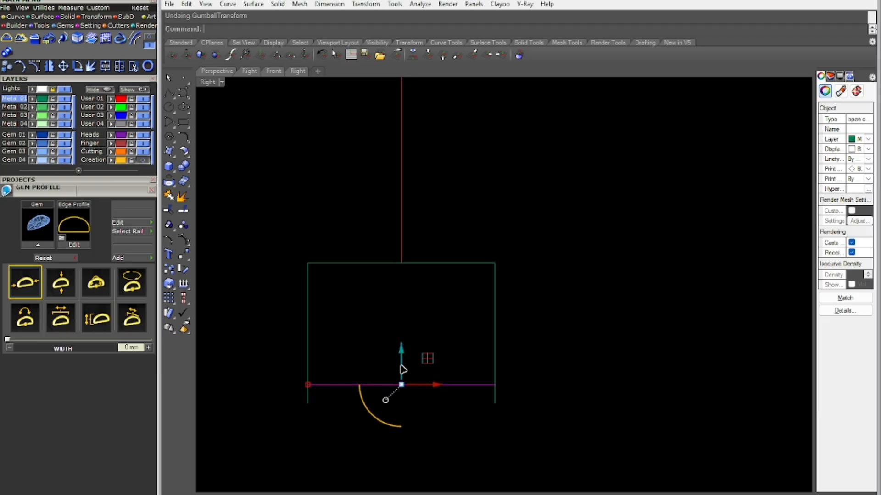
pyautogui.click(398, 353)
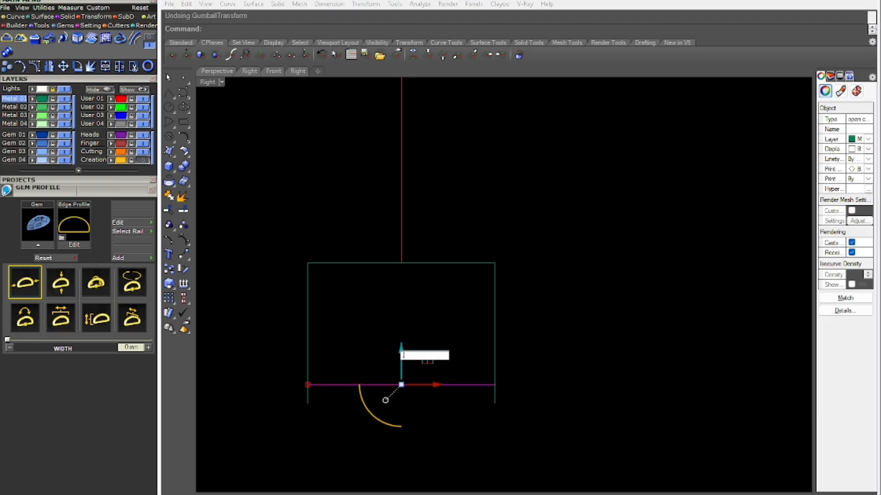
pyautogui.press('Return')
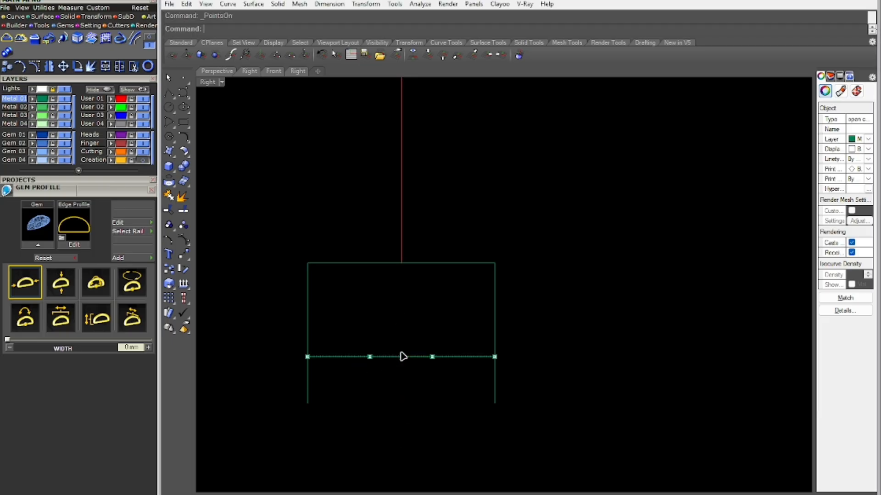
# Move the raised edge's two middle control points down, bowing it into an arc that reaches the level of the side edges' lower ends
pyautogui.press('F10')
pyautogui.moveTo(357, 335); pyautogui.dragTo(438, 381)
pyautogui.moveTo(403, 336); pyautogui.dragTo(420, 390)
pyautogui.press('Escape')
pyautogui.press('Escape')
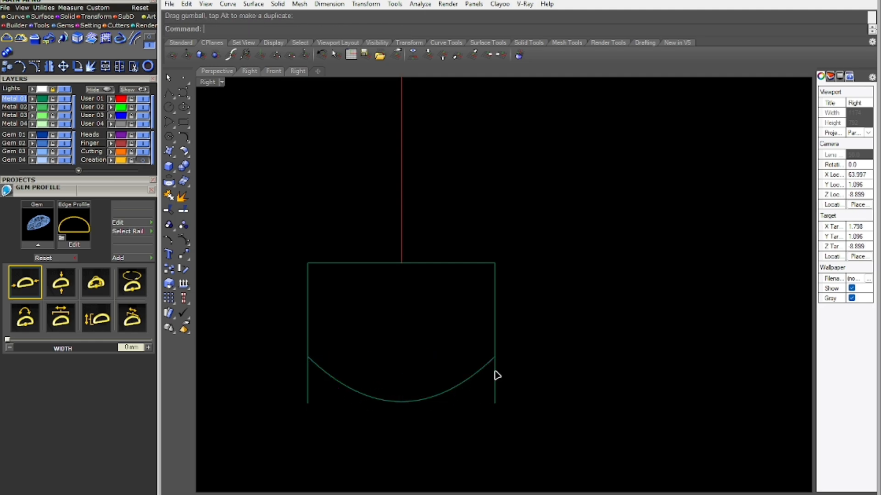
# Trim the ends of both side edges that extend below the arc
pyautogui.moveTo(528, 325); pyautogui.dragTo(231, 409)
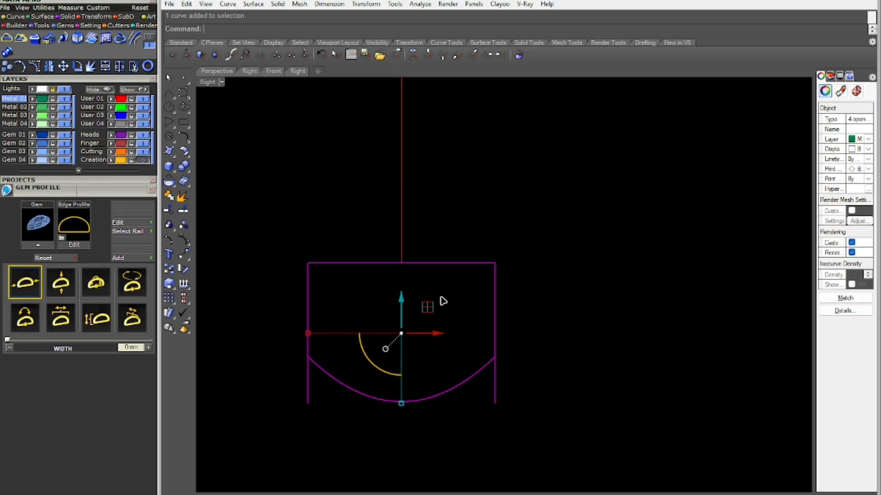
pyautogui.moveTo(462, 295); pyautogui.dragTo(466, 318, button='right')
pyautogui.press('Return')
pyautogui.moveTo(535, 403); pyautogui.dragTo(494, 436)
pyautogui.moveTo(301, 427); pyautogui.dragTo(296, 429)
pyautogui.press('Return')
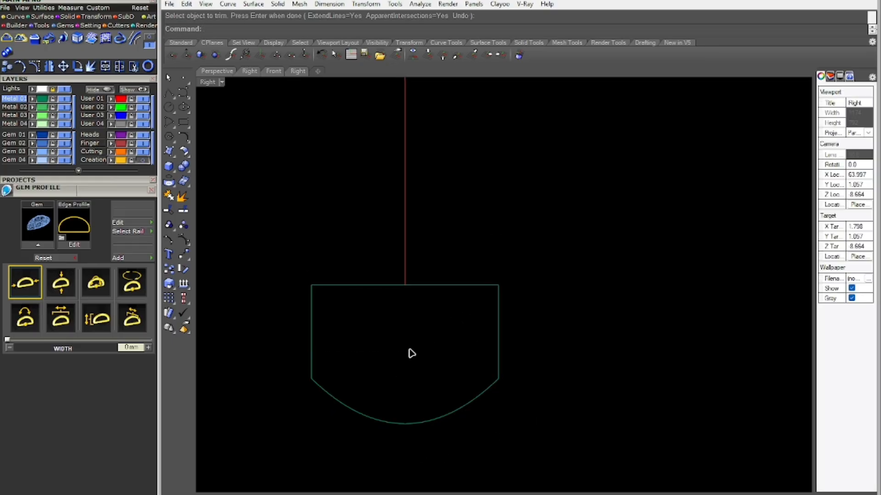
# Fillet all four corners of the lower shank profile with a 0.25 mm radius, using Trim without Join
pyautogui.click(185, 142)
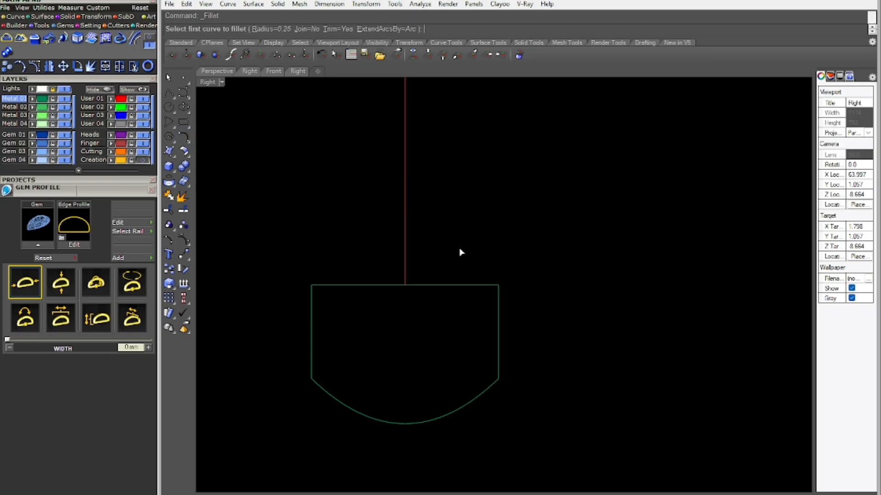
pyautogui.click(487, 286)
pyautogui.click(499, 303)
pyautogui.press('Return')
pyautogui.click(499, 368)
pyautogui.click(492, 387)
pyautogui.press('Return')
pyautogui.click(326, 389)
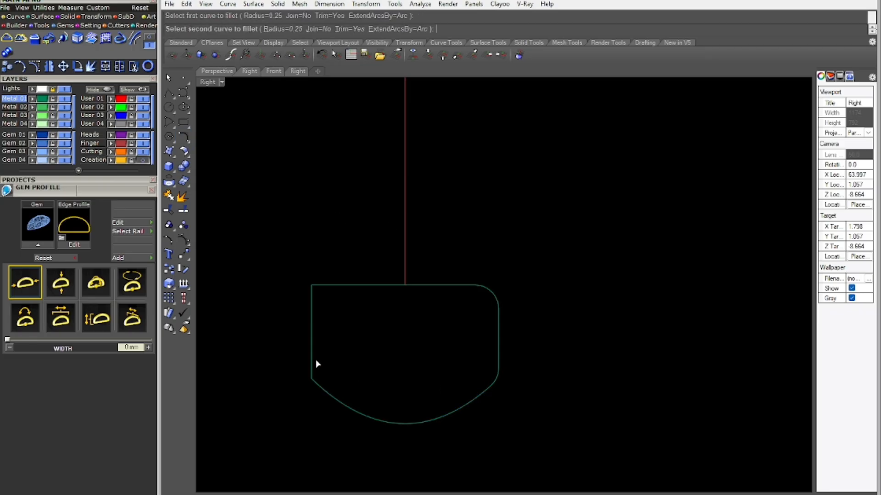
pyautogui.click(313, 356)
pyautogui.press('Return')
pyautogui.click(313, 312)
pyautogui.click(331, 284)
pyautogui.scroll(-5, 355, 314)
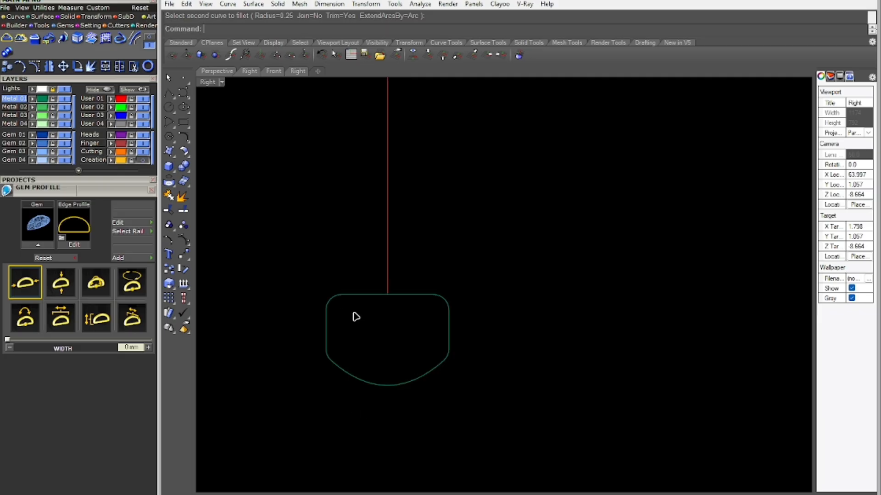
# Join the filleted lower shank profile's segments into one closed curve
pyautogui.moveTo(299, 276); pyautogui.dragTo(567, 442)
pyautogui.scroll(3, 423, 326)
pyautogui.moveTo(443, 319); pyautogui.dragTo(478, 361, button='right')
pyautogui.write('j')
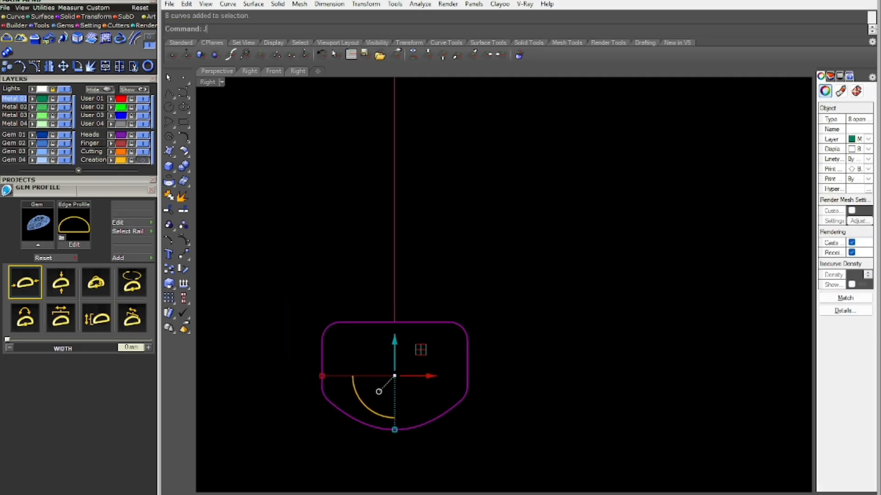
pyautogui.press('Return')
pyautogui.scroll(-3, 506, 326)
pyautogui.moveTo(500, 303); pyautogui.dragTo(466, 340, button='right')
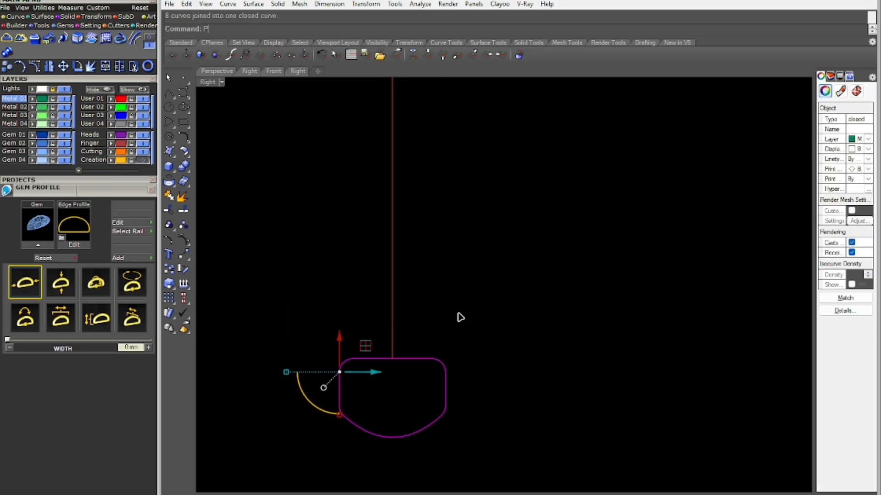
# Isolate the finger circle, the merged side outline and the bottom profile together with the reference picture, hiding the other ring parts
pyautogui.press('F8')
pyautogui.moveTo(455, 257); pyautogui.dragTo(506, 209, button='right')
pyautogui.scroll(6, 606, 194)
pyautogui.moveTo(607, 193); pyautogui.dragTo(539, 121, button='right')
pyautogui.scroll(-2, 550, 266)
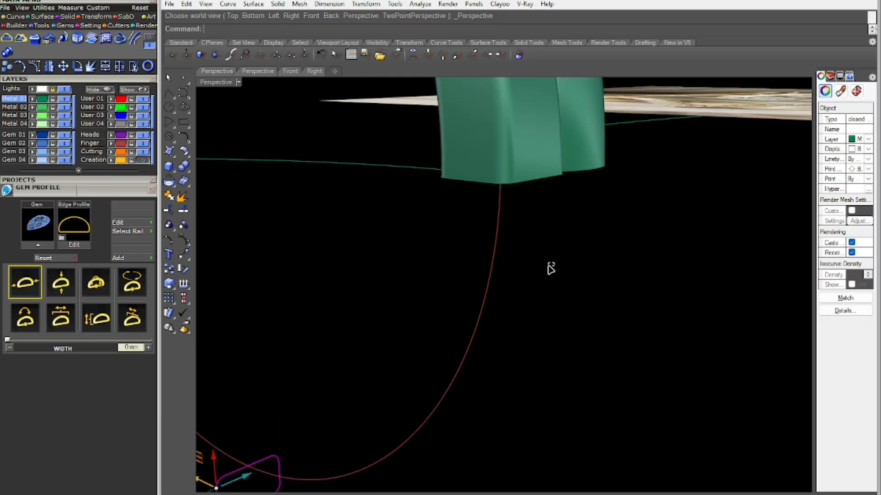
pyautogui.moveTo(550, 265); pyautogui.dragTo(467, 182, button='right')
pyautogui.keyDown('shift'); pyautogui.click(467, 182); pyautogui.keyUp('shift')
pyautogui.scroll(4, 473, 197)
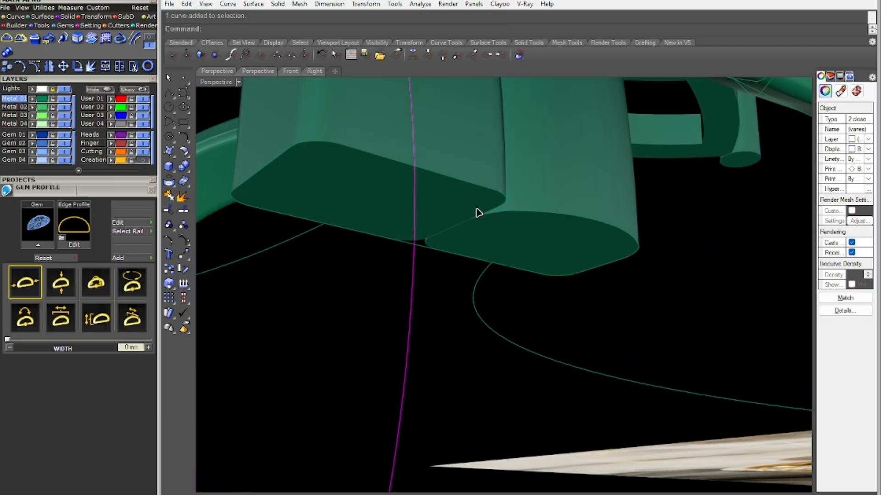
pyautogui.scroll(-8, 502, 224)
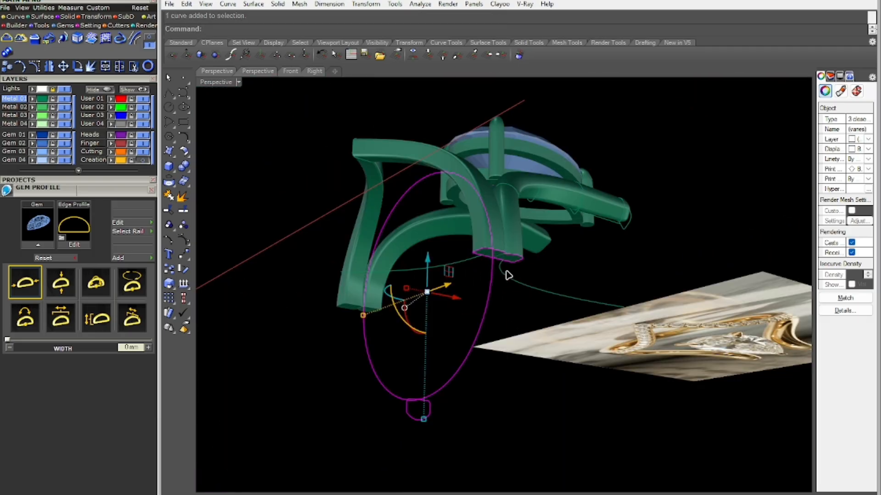
pyautogui.hotkey('ctrl', 'i')
pyautogui.hotkey('ctrl', 'h')
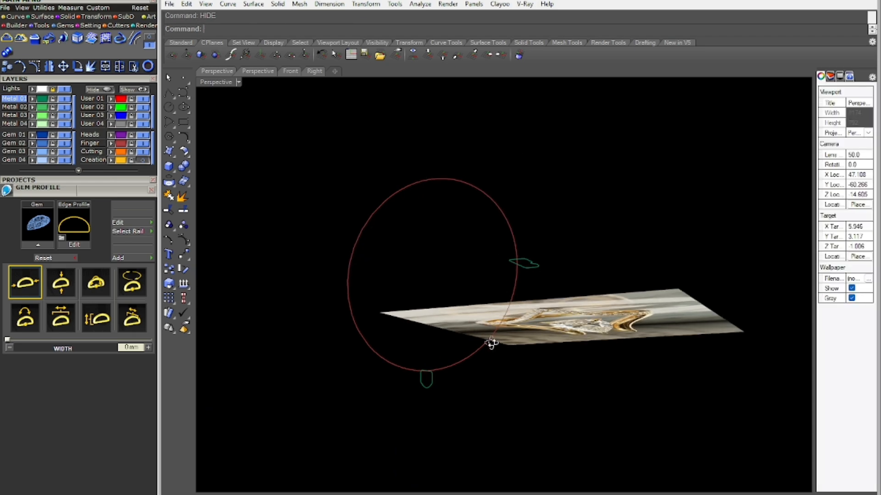
# Mirror the merged side outline across the vertical plane through the origin (0), keeping the original, onto the finger circle's opposite side
pyautogui.click(520, 255)
pyautogui.moveTo(519, 255); pyautogui.dragTo(542, 306, button='right')
pyautogui.hotkey('ctrl', 'F2')
pyautogui.moveTo(541, 312); pyautogui.dragTo(574, 306, button='right')
pyautogui.write('Mirror')
pyautogui.press('Return')
pyautogui.write('0')
pyautogui.press('Return')
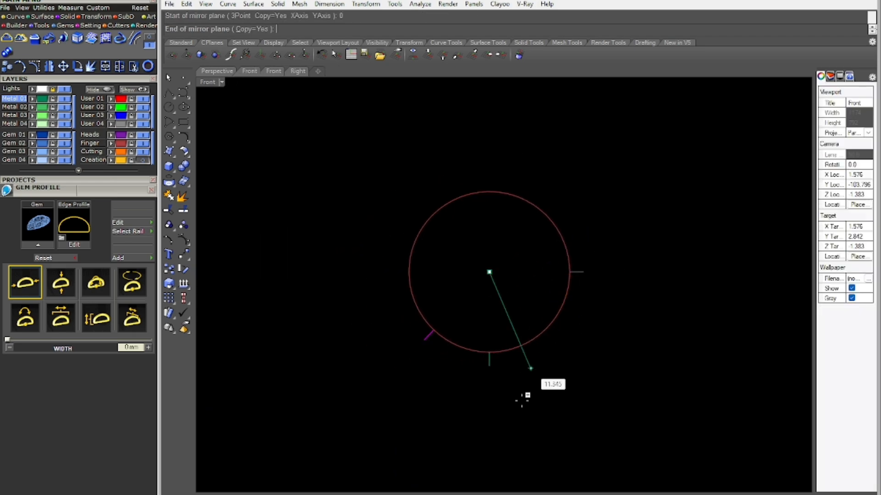
pyautogui.moveTo(624, 342); pyautogui.dragTo(560, 294)
# Set up a one-rail sweep using the finger circle as rail and the two side outlines and bottom profile as cross sections
pyautogui.scroll(5, 607, 293)
pyautogui.moveTo(606, 293)
pyautogui.mouseDown(button='right')
pyautogui.moveTo(606, 326)
pyautogui.moveTo(591, 300)
pyautogui.mouseUp(button='right')
pyautogui.hotkey('ctrl', 'F4')
pyautogui.scroll(4, 471, 291)
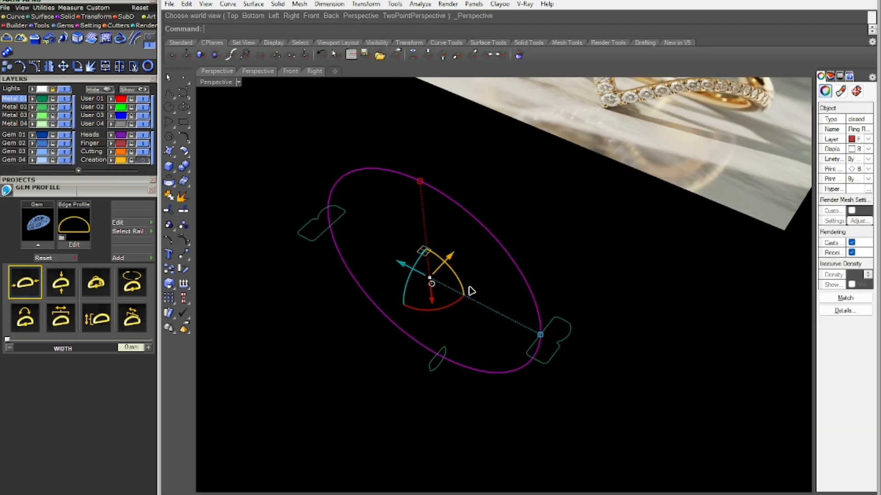
pyautogui.press('Return')
pyautogui.click(311, 241)
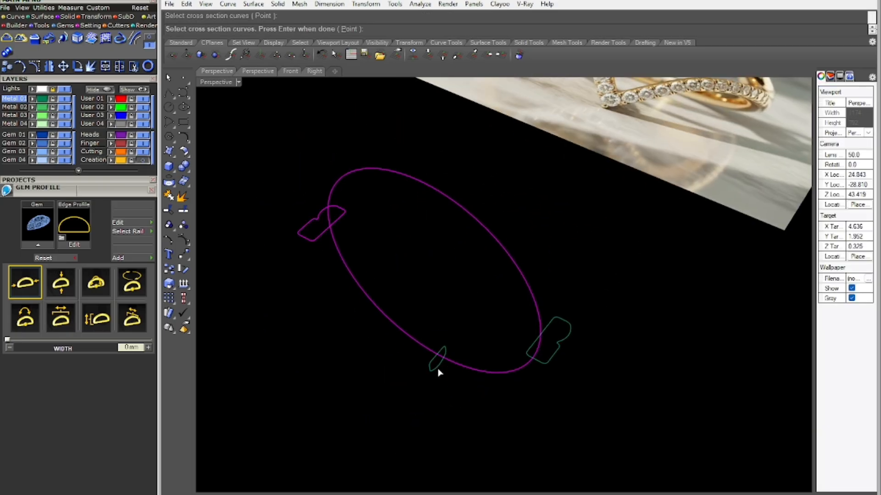
pyautogui.moveTo(582, 373); pyautogui.dragTo(569, 359, button='right')
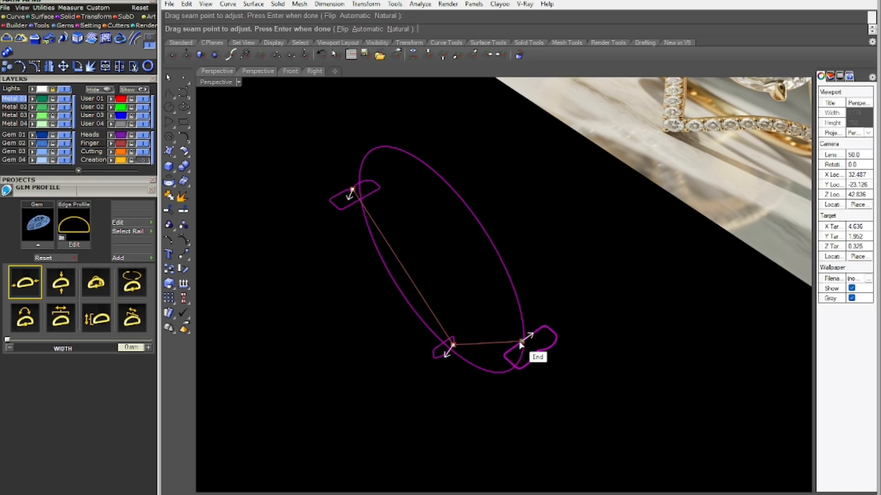
# Align the seam points of all three cross sections where their inner edges meet the finger circle, with matching directions
pyautogui.scroll(5, 521, 346)
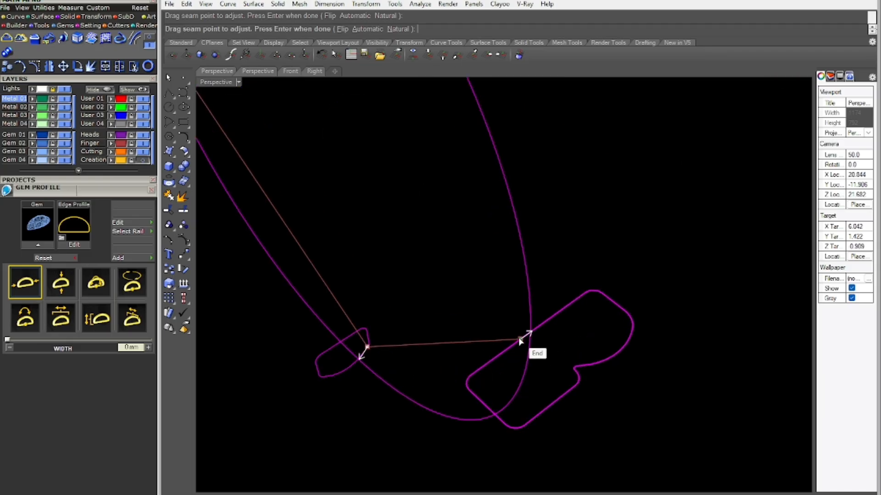
pyautogui.moveTo(523, 340); pyautogui.dragTo(538, 329)
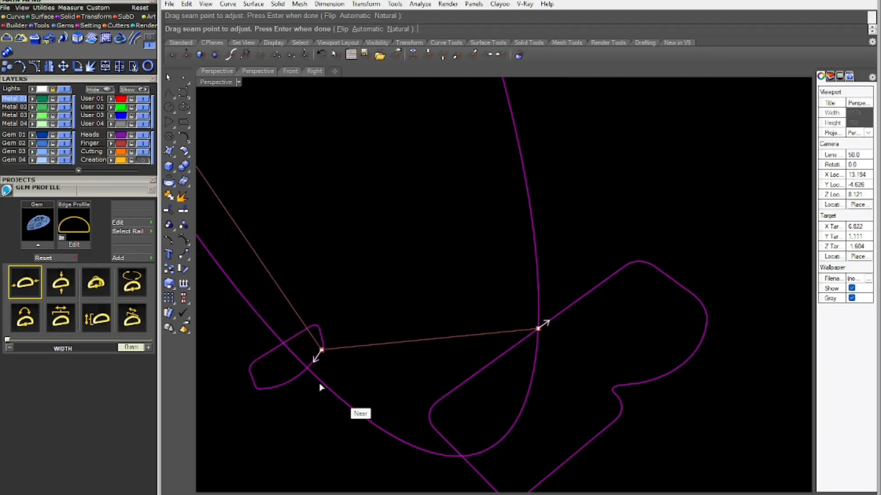
pyautogui.scroll(-13, 400, 421)
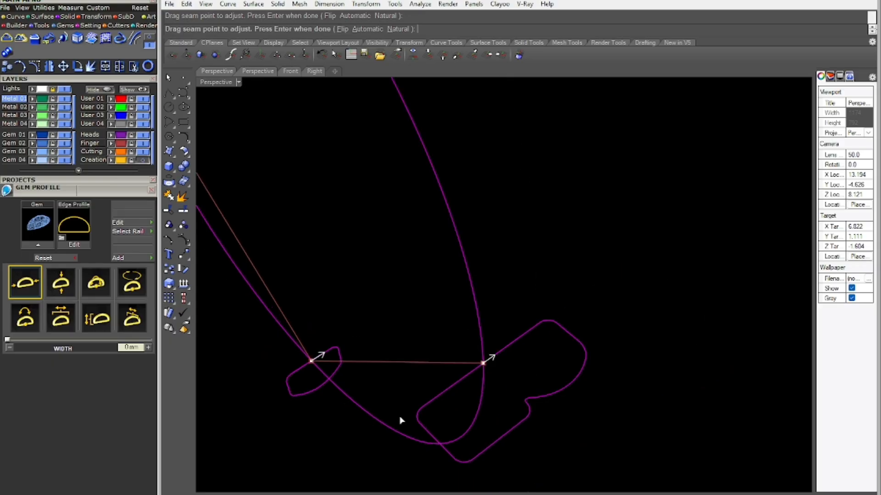
pyautogui.scroll(5, 272, 250)
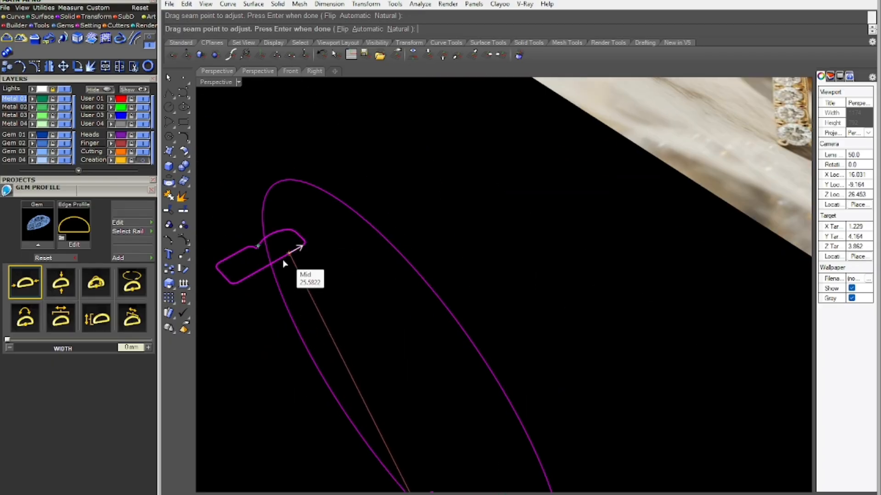
pyautogui.scroll(-5, 393, 250)
pyautogui.press('Return')
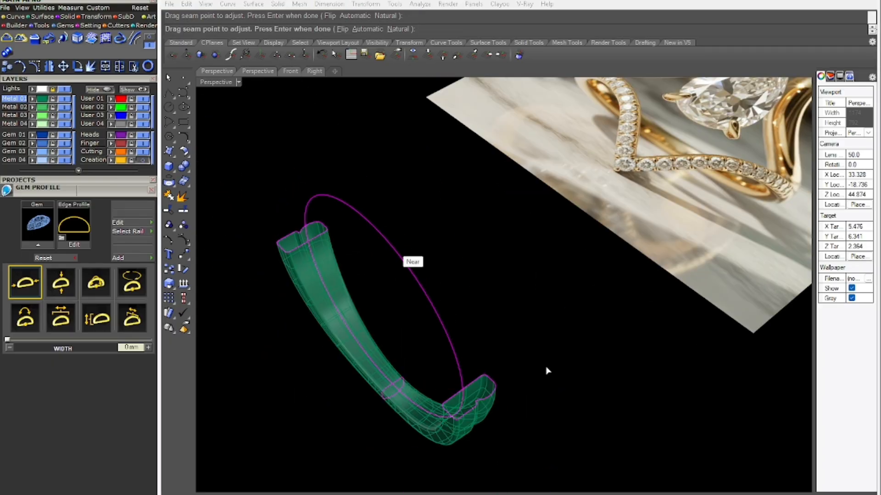
# Try Global shape blending and Closed sweep, and create the lower shank as an open Freeform sweep with Do not simplify
pyautogui.moveTo(546, 370); pyautogui.dragTo(537, 335, button='right')
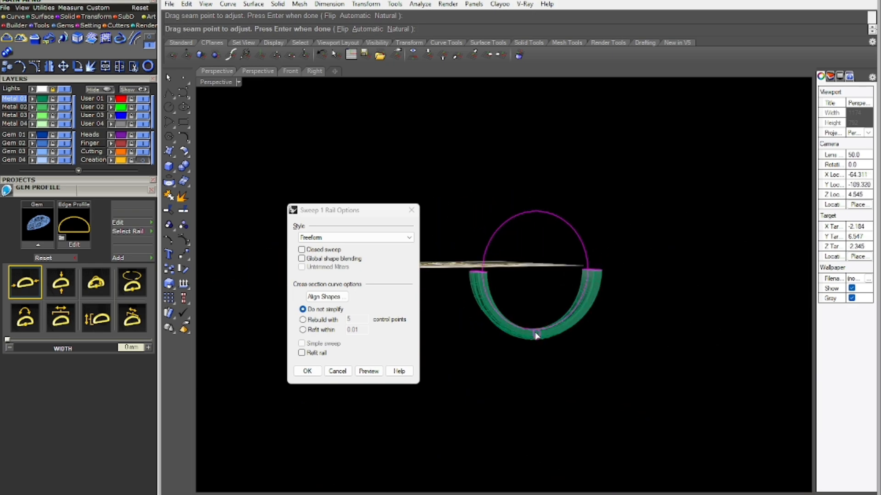
pyautogui.click(302, 260)
pyautogui.moveTo(459, 321); pyautogui.dragTo(500, 322, button='right')
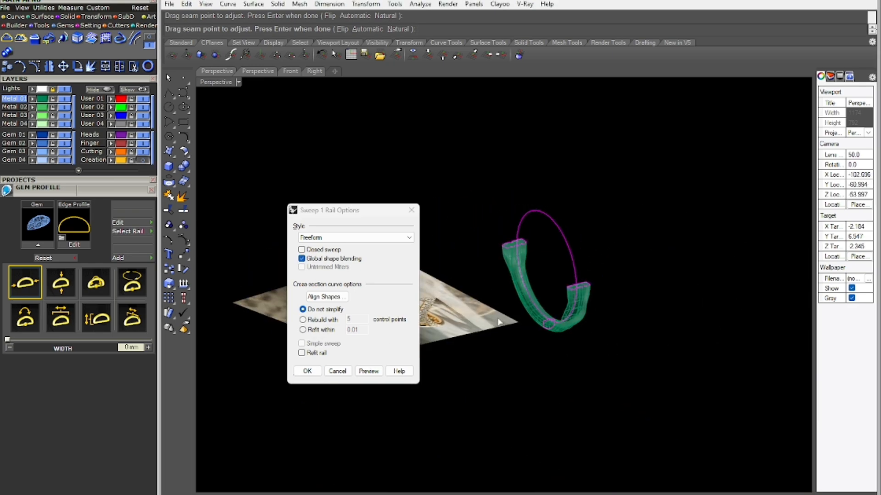
pyautogui.click(303, 256)
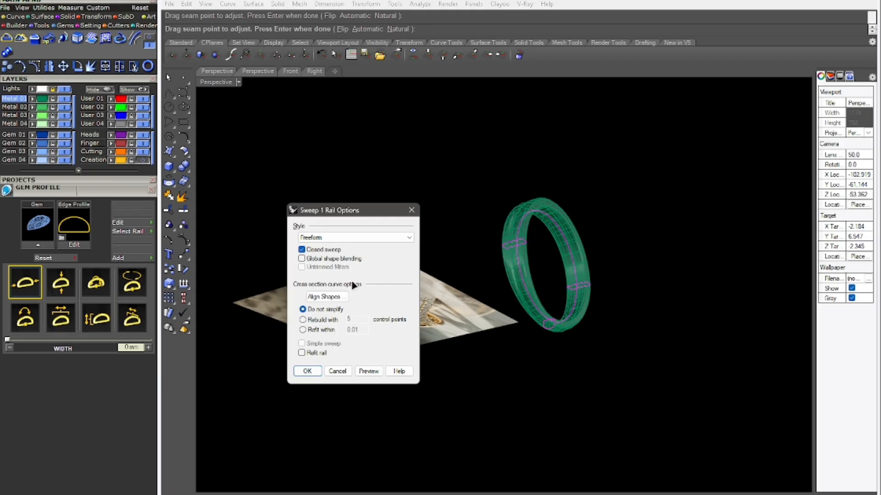
pyautogui.click(304, 371)
# Inspect the swept lower shank and show all the hidden ring parts again
pyautogui.moveTo(557, 340); pyautogui.dragTo(625, 322, button='right')
pyautogui.scroll(8, 550, 305)
pyautogui.moveTo(551, 304); pyautogui.dragTo(372, 378, button='right')
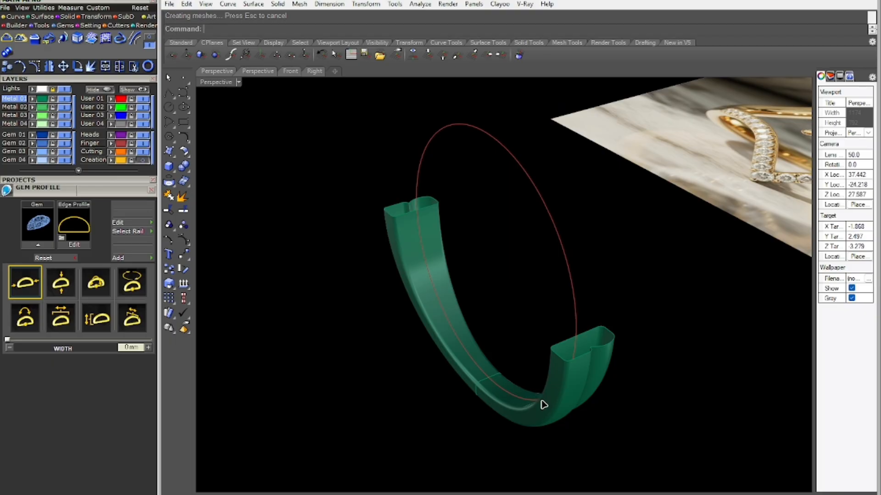
pyautogui.click(544, 404)
pyautogui.moveTo(627, 438); pyautogui.dragTo(511, 324, button='right')
pyautogui.press('Escape')
pyautogui.scroll(5, 489, 318)
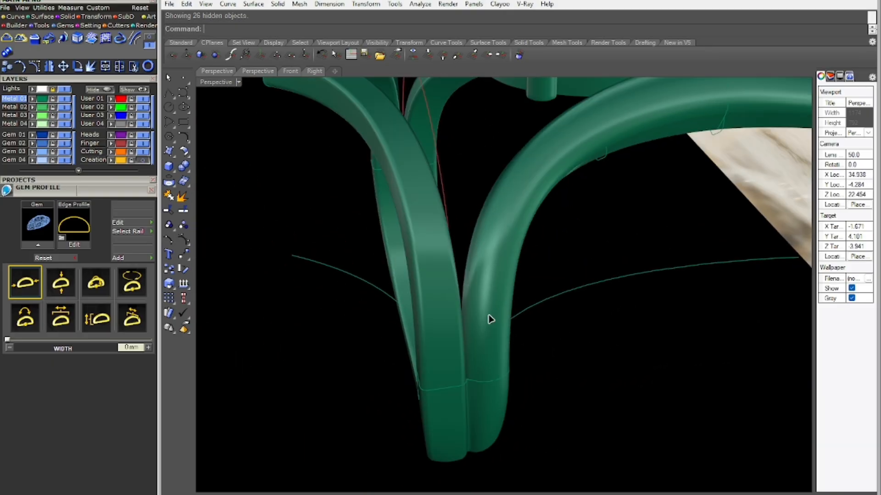
# Extract a U-direction isocurve lengthwise along the outer face of the V-shaped band's arm
pyautogui.scroll(-2, 439, 352)
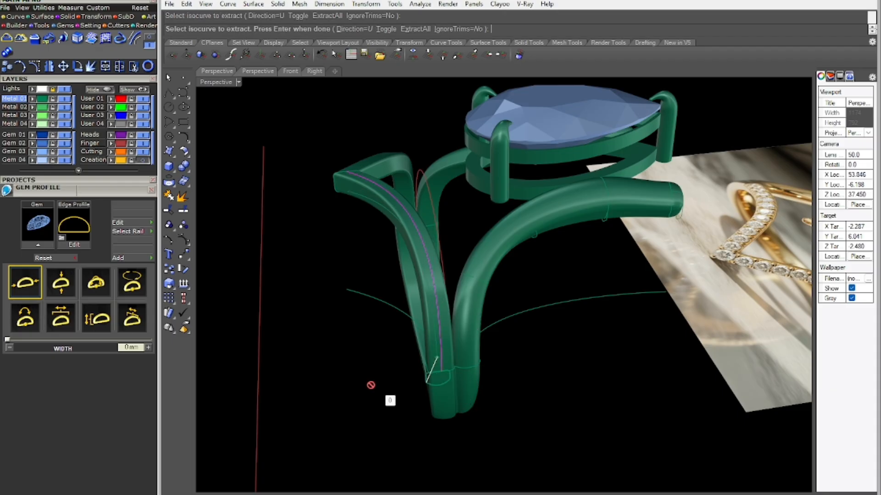
pyautogui.press('Return')
pyautogui.scroll(-3, 353, 309)
pyautogui.moveTo(354, 309); pyautogui.dragTo(504, 404, button='right')
pyautogui.scroll(5, 446, 333)
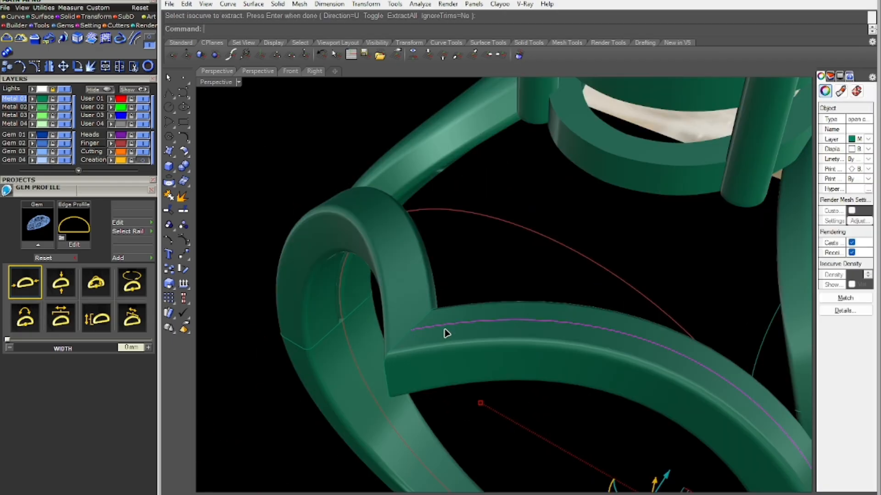